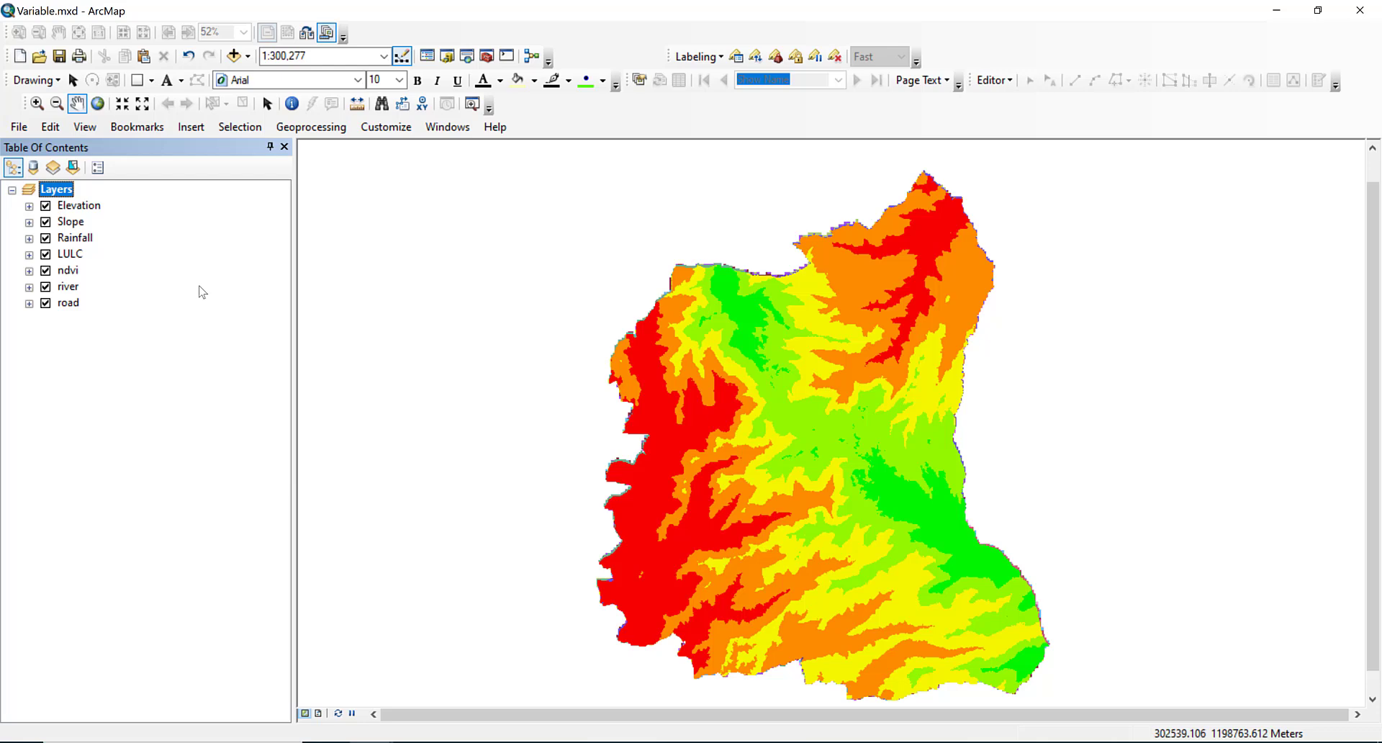
pyautogui.click(89, 206)
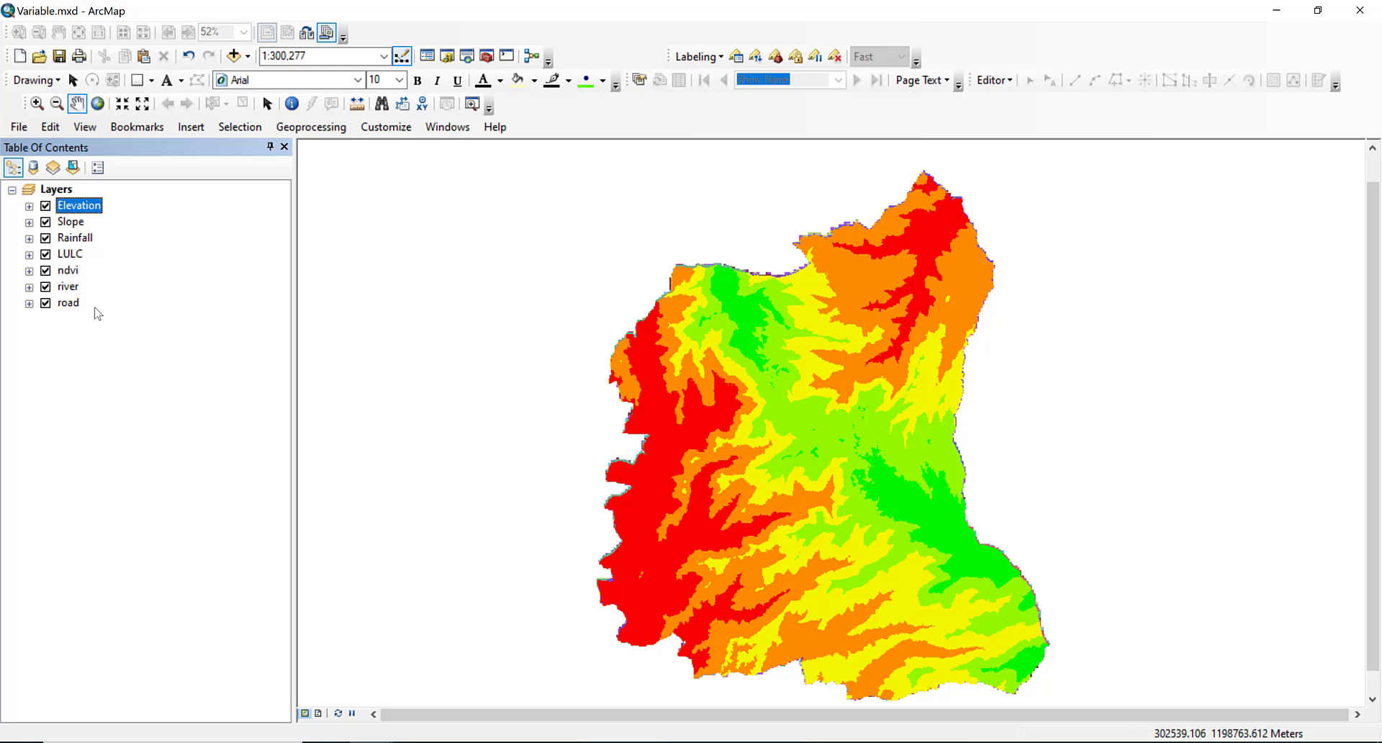
pyautogui.click(81, 344)
pyautogui.moveTo(902, 643); pyautogui.dragTo(737, 609)
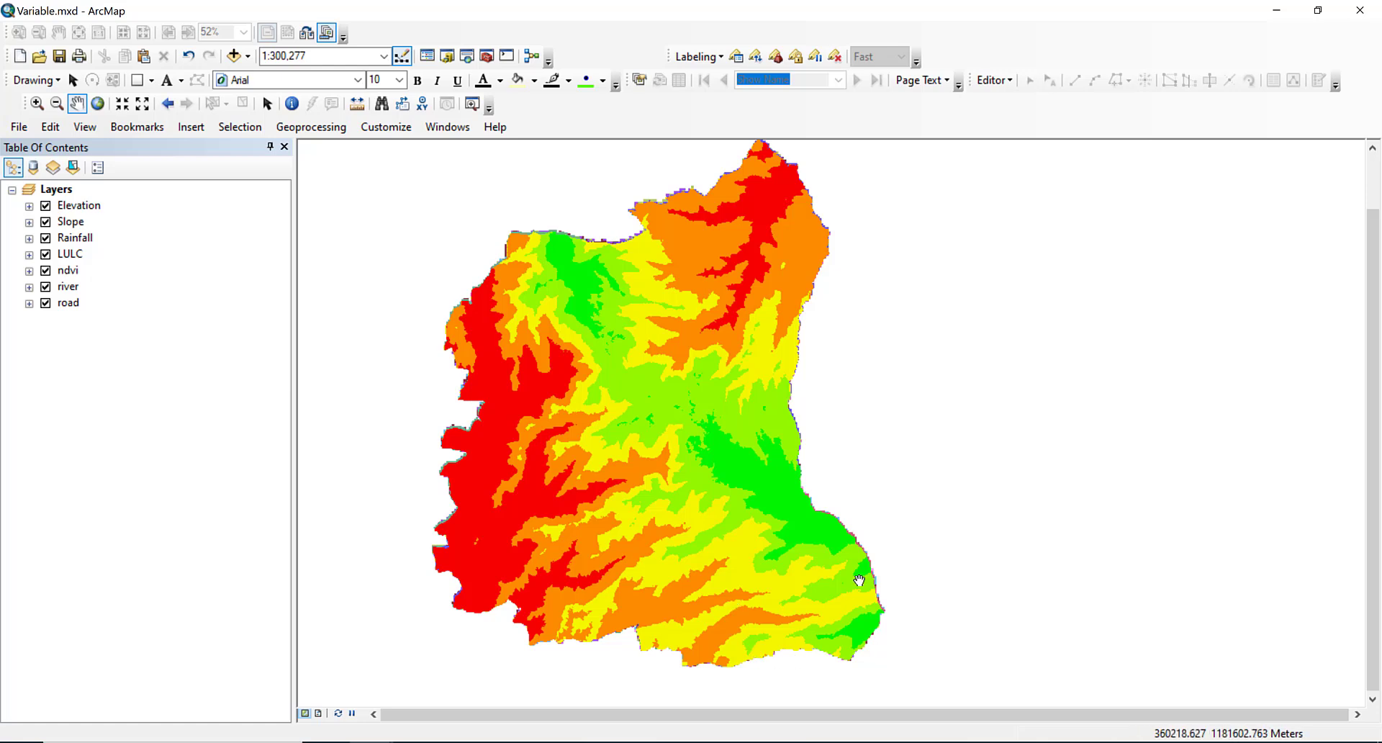
# Switch to the AHP calculator workbook in Excel and set the number of criteria on the Summary sheet to 7.
pyautogui.hotkey('alt', 'Tab')
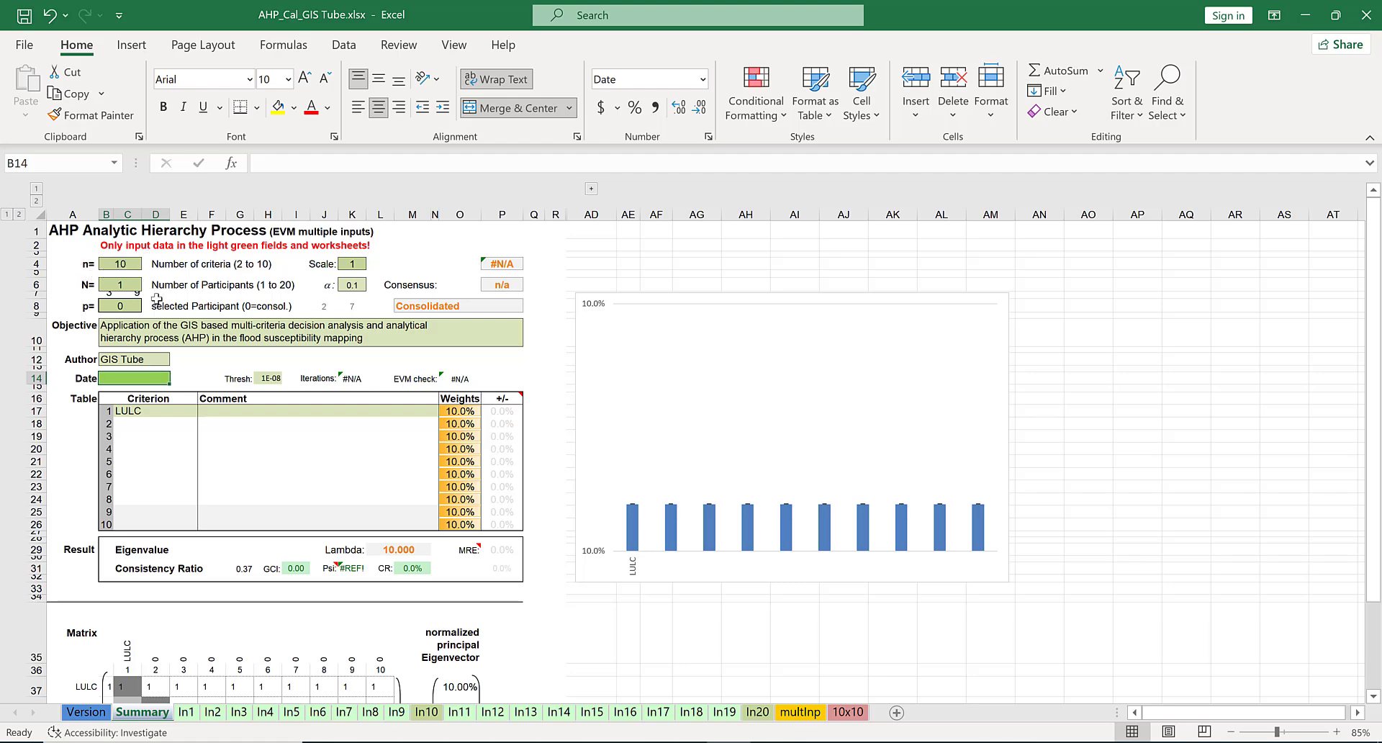
pyautogui.click(120, 264)
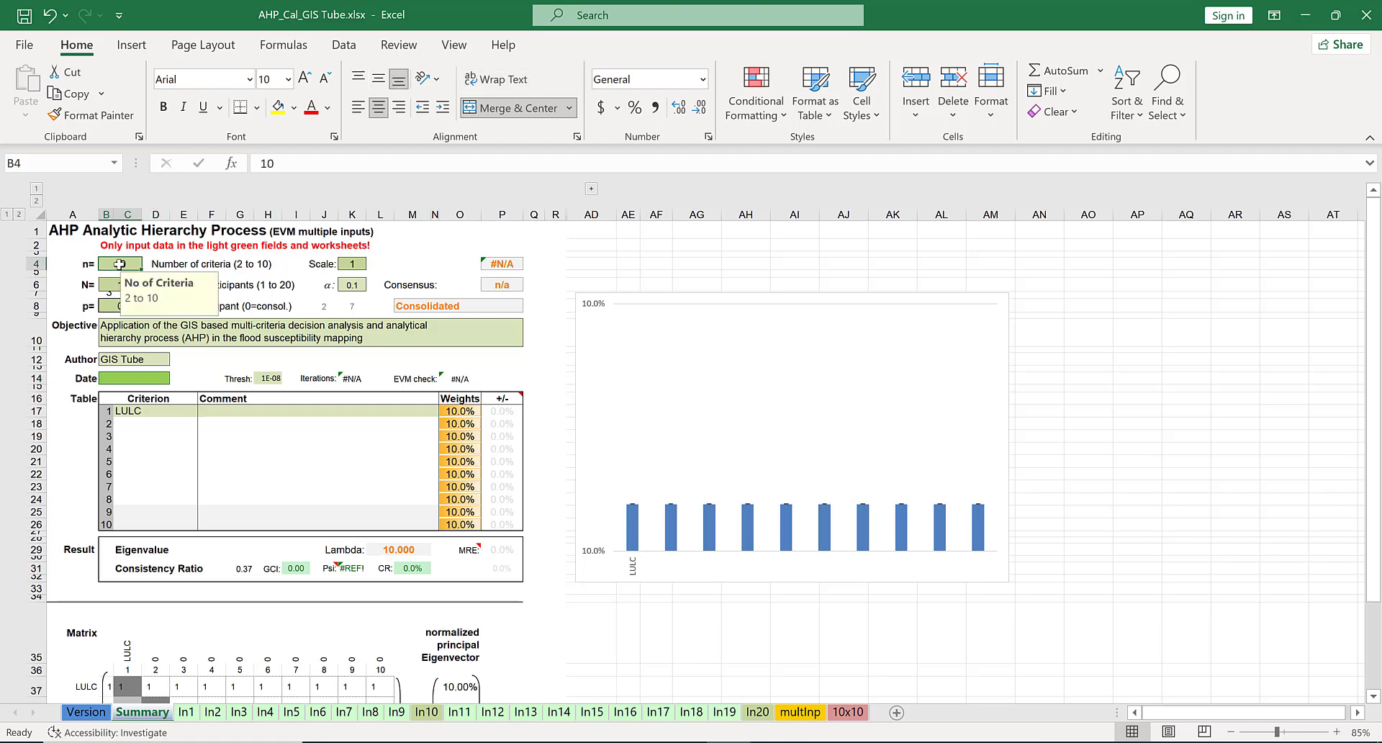
pyautogui.write('7')
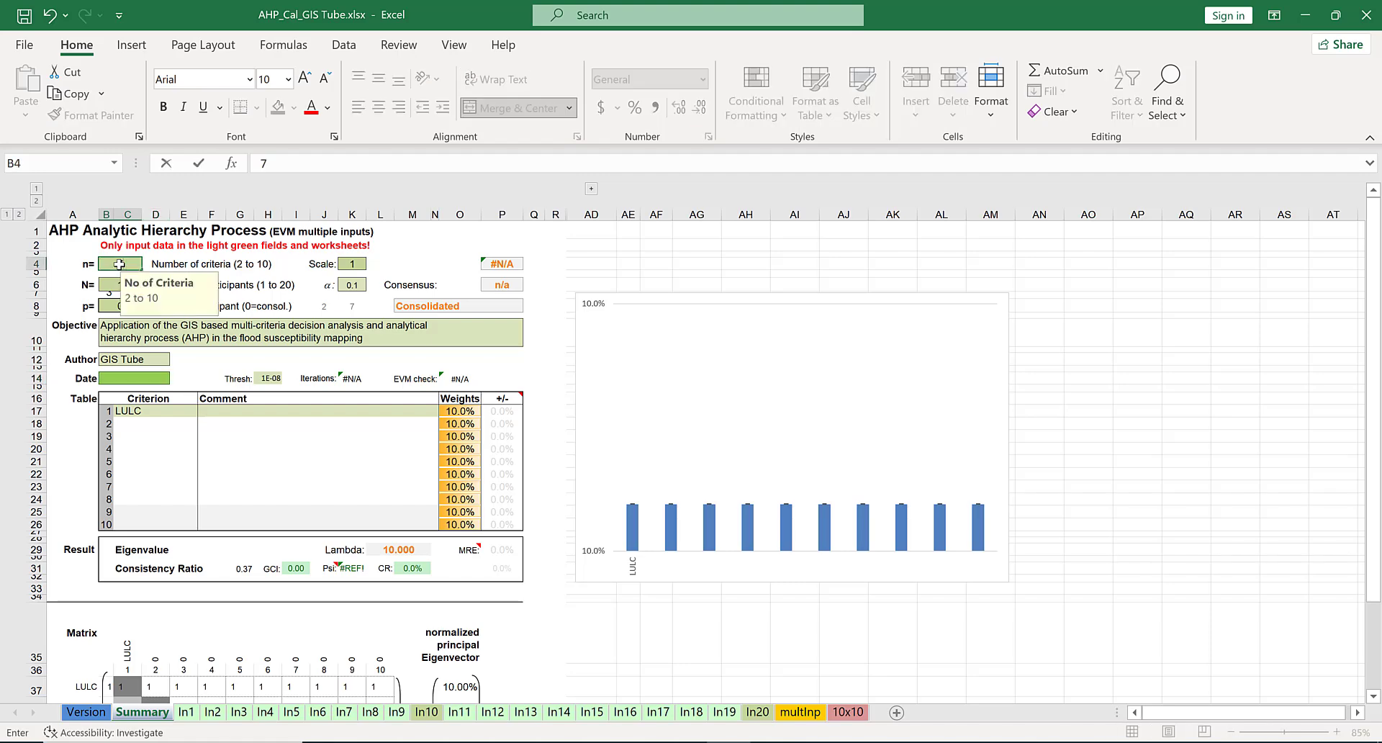
pyautogui.click(295, 273)
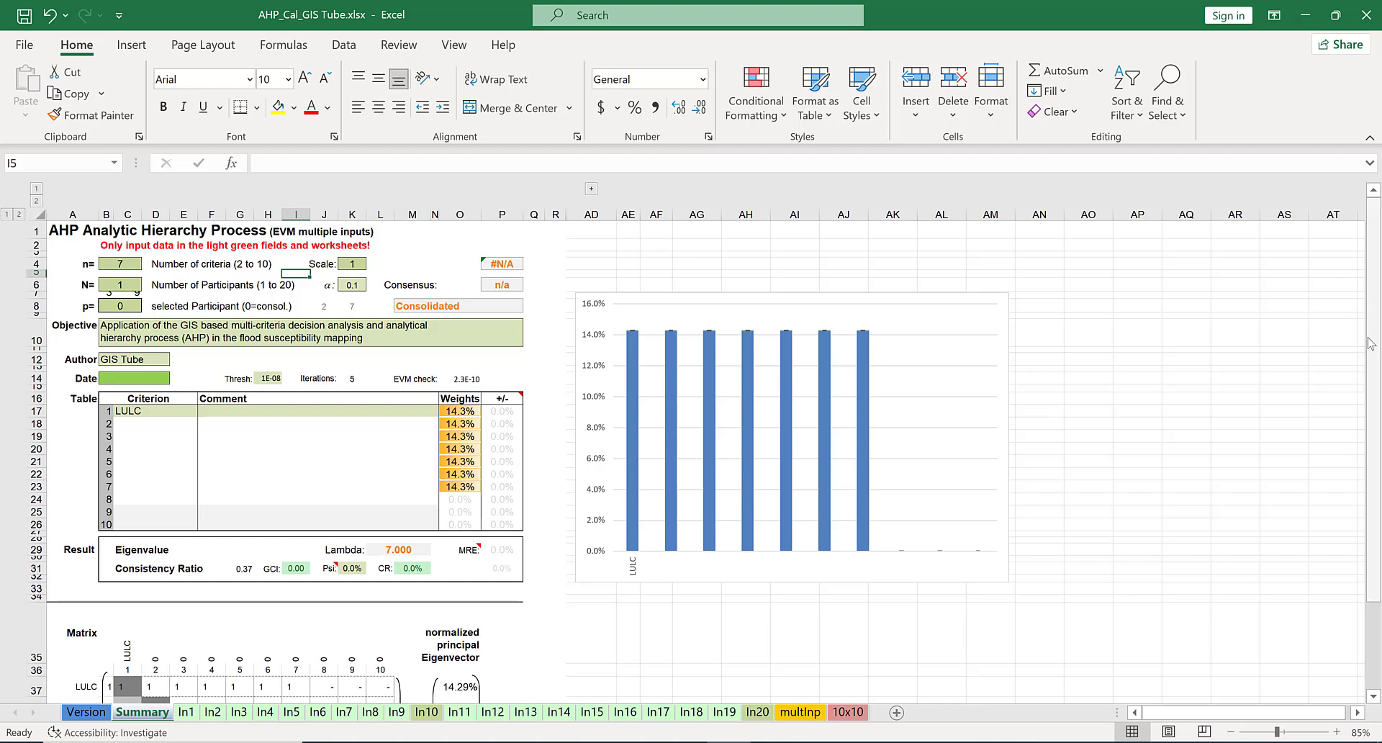
# Examine the Summary sheet's criterion table, weights and matrix, and the pairwise comparison table on the In1 sheet.
pyautogui.click(1372, 697)
pyautogui.click(1373, 697)
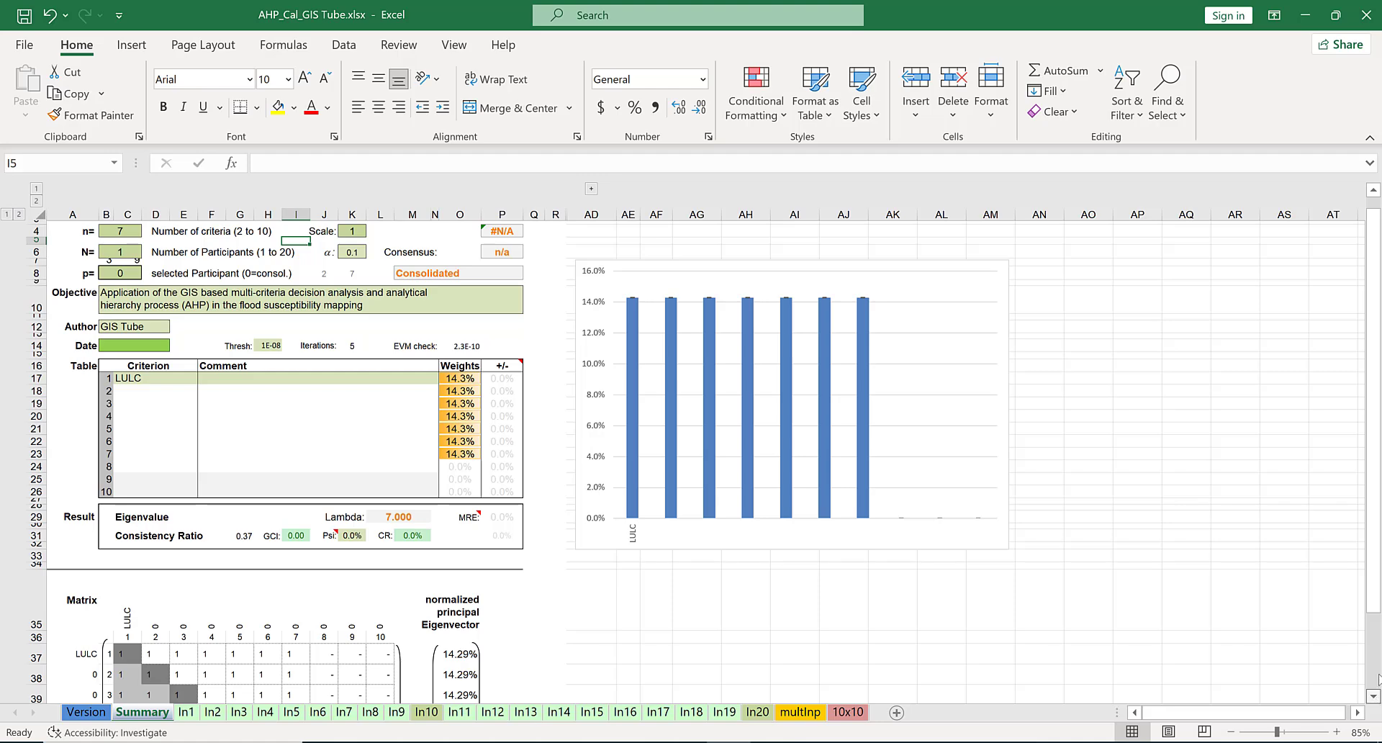
pyautogui.moveTo(1375, 576); pyautogui.dragTo(1374, 625)
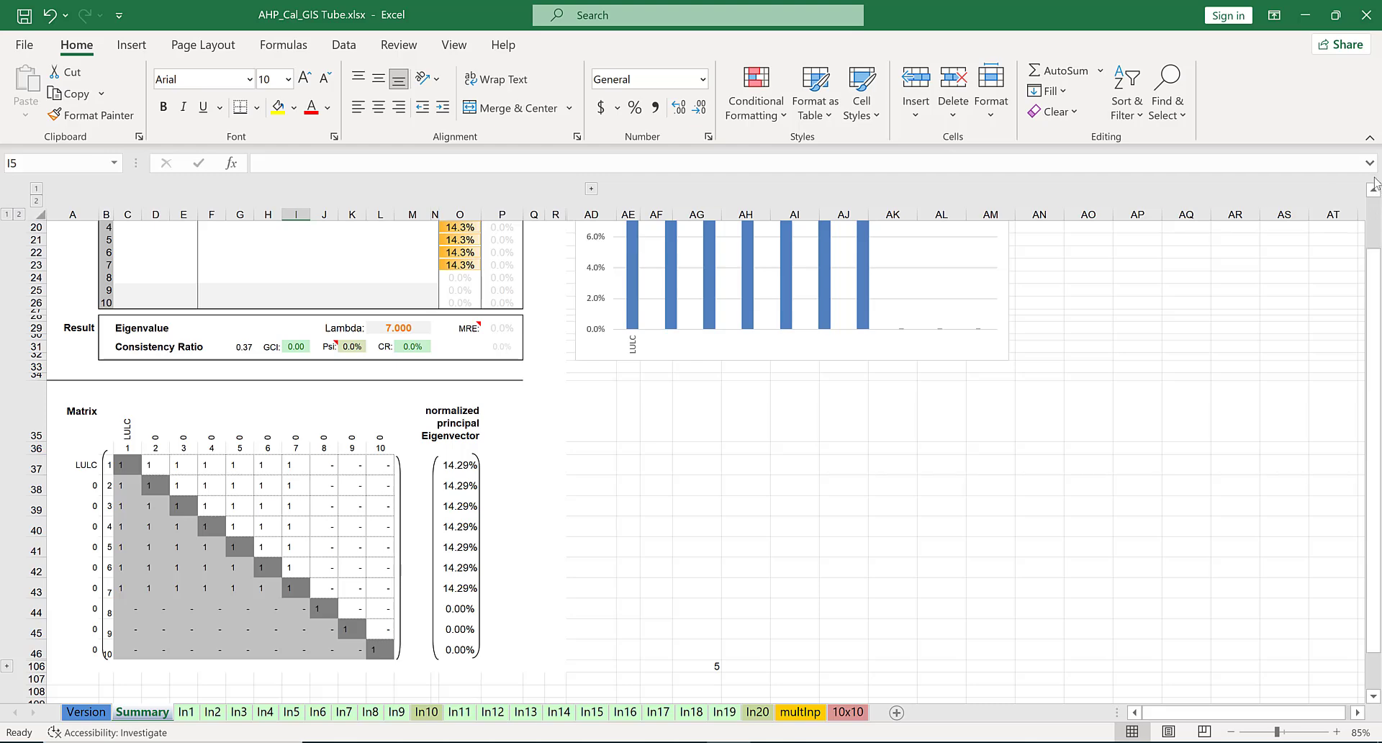
pyautogui.scroll(5, 1374, 184)
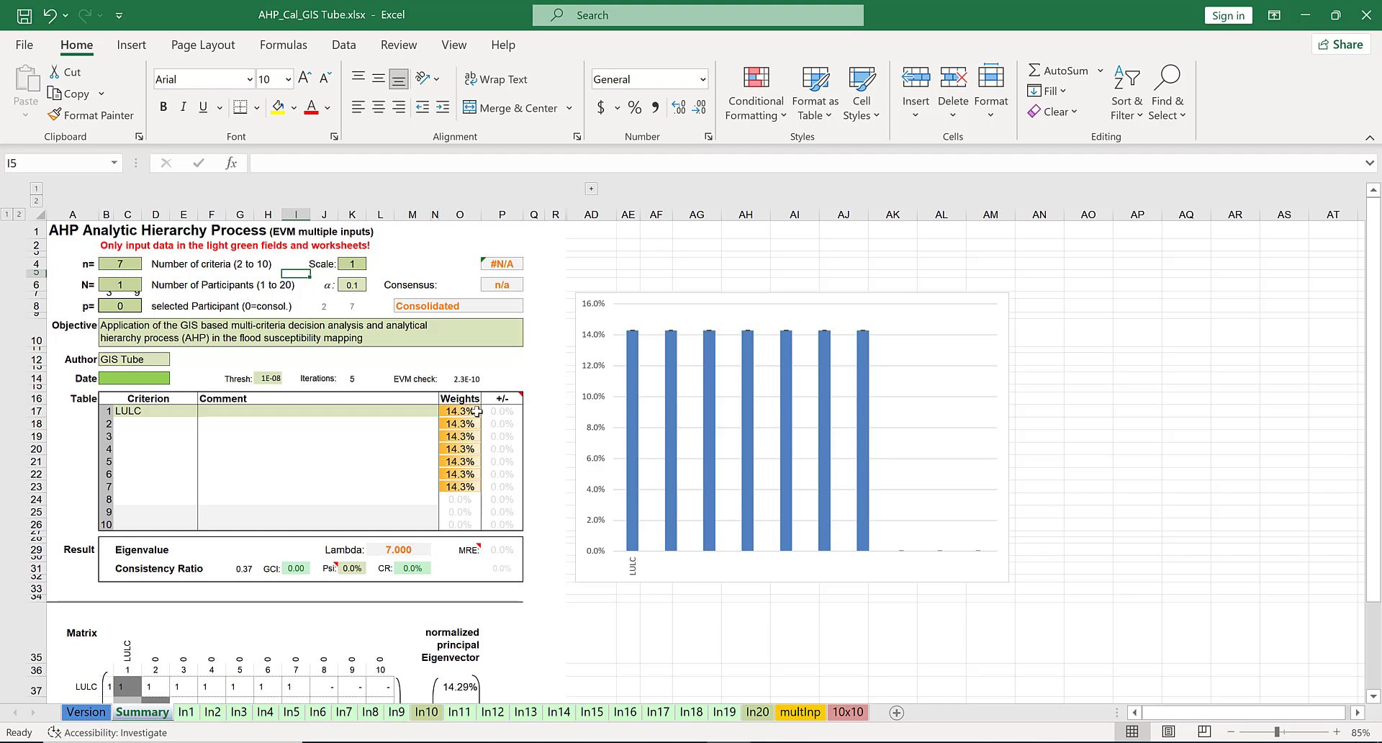
pyautogui.click(149, 413)
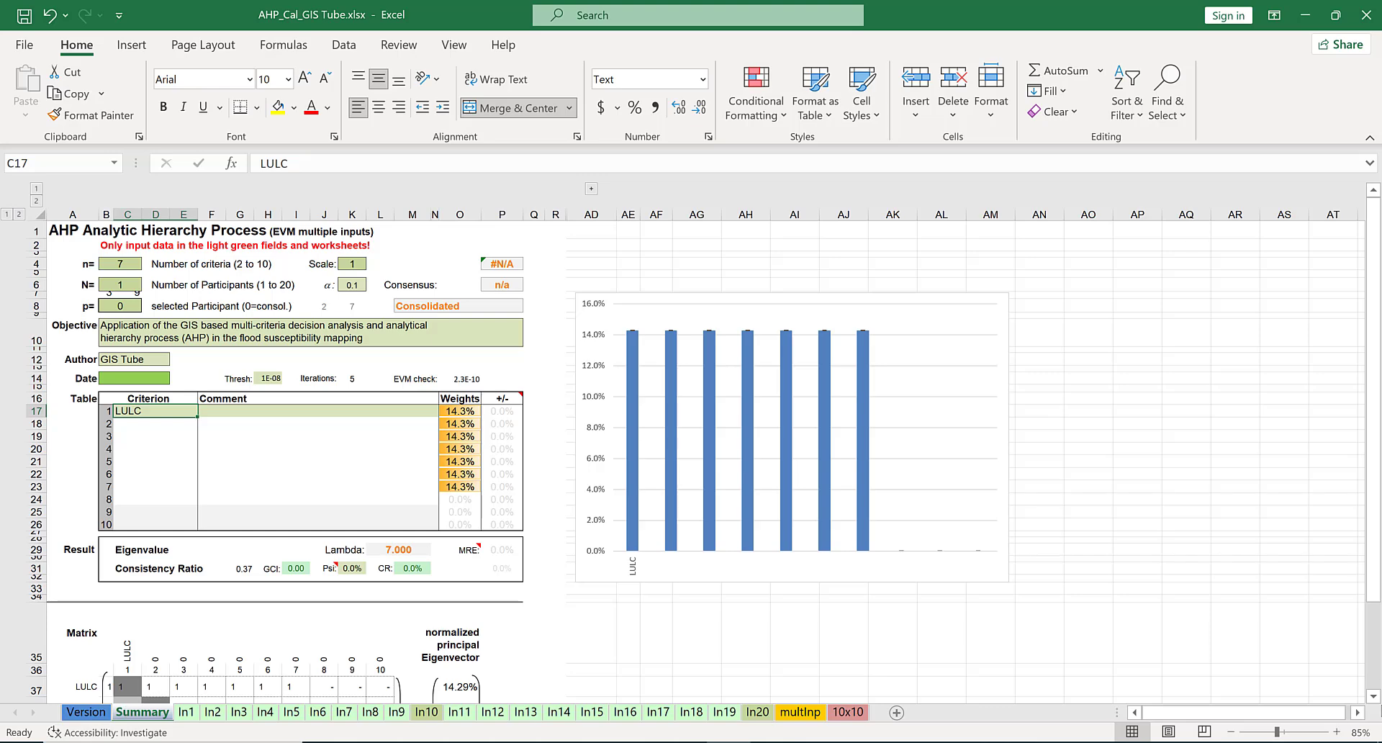
pyautogui.click(1372, 697)
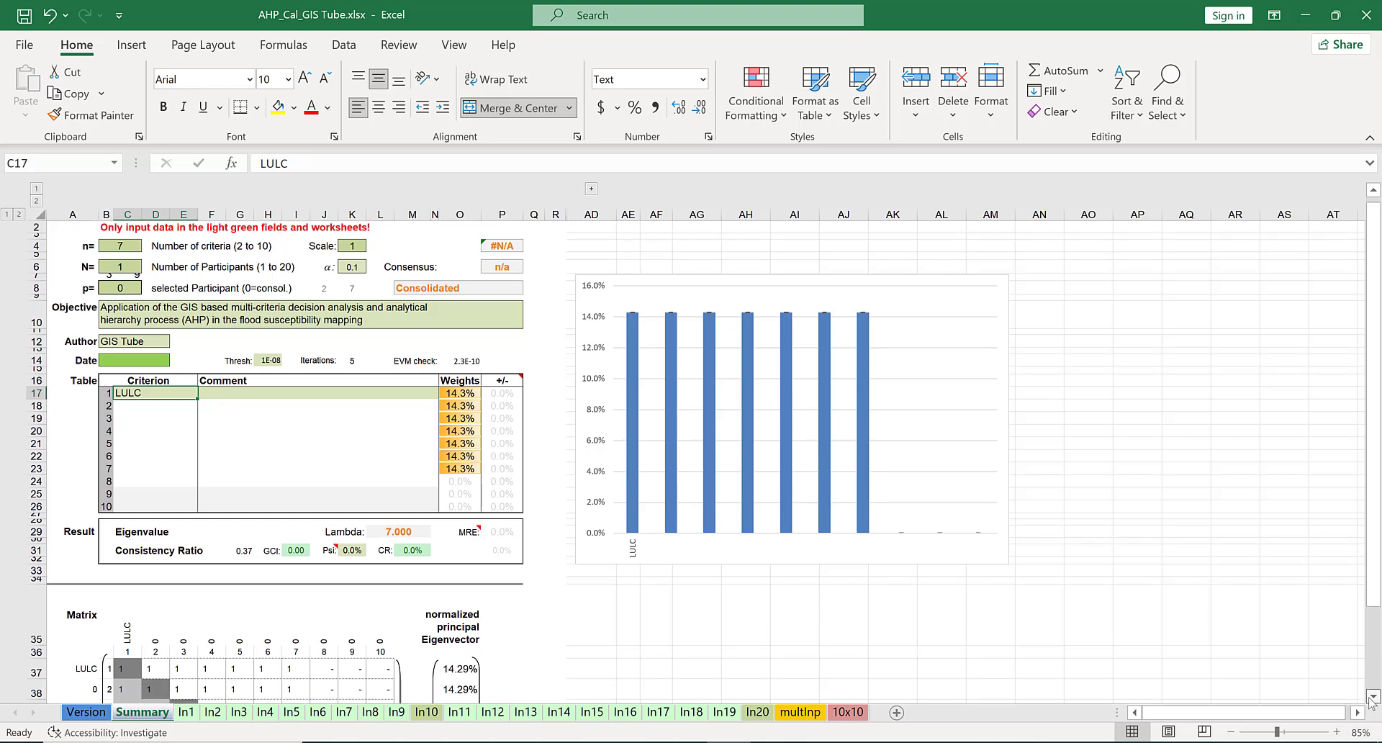
pyautogui.click(1370, 698)
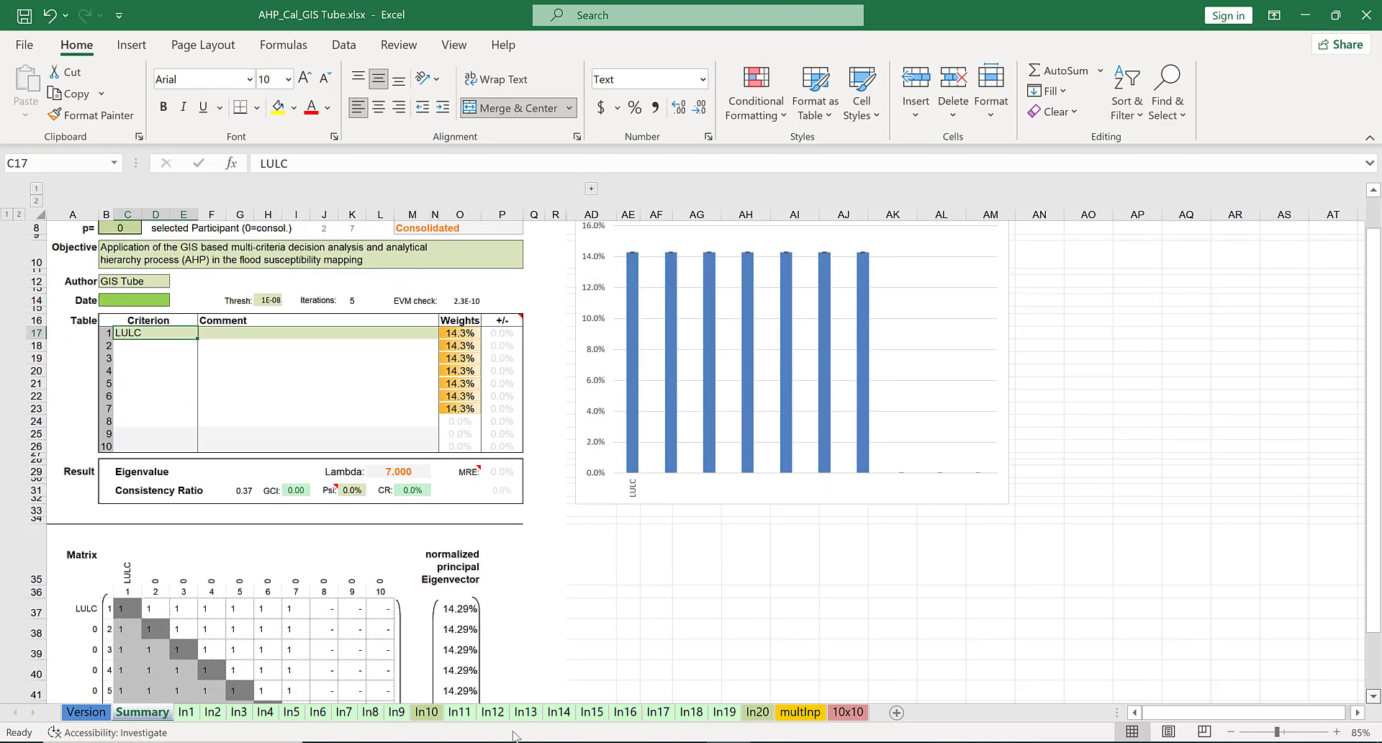
pyautogui.click(186, 712)
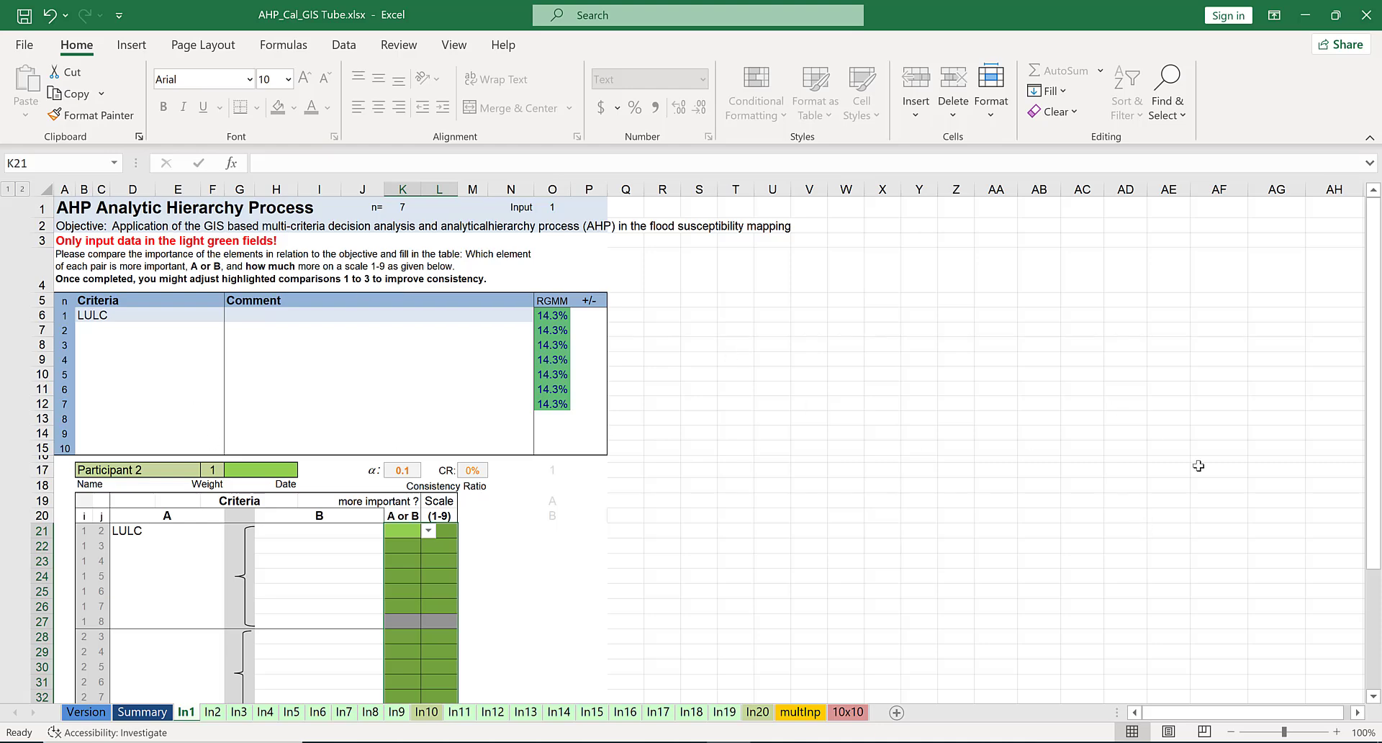
pyautogui.click(1373, 696)
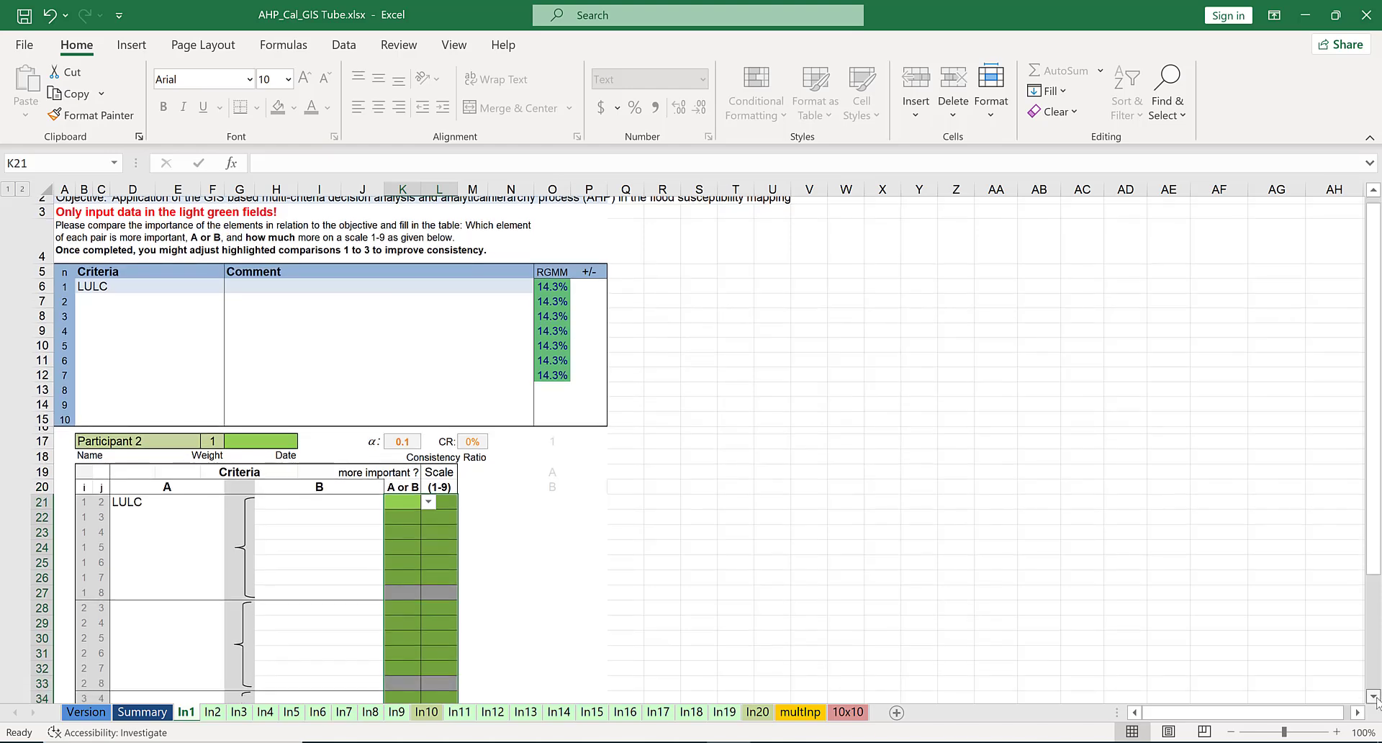
pyautogui.click(1374, 697)
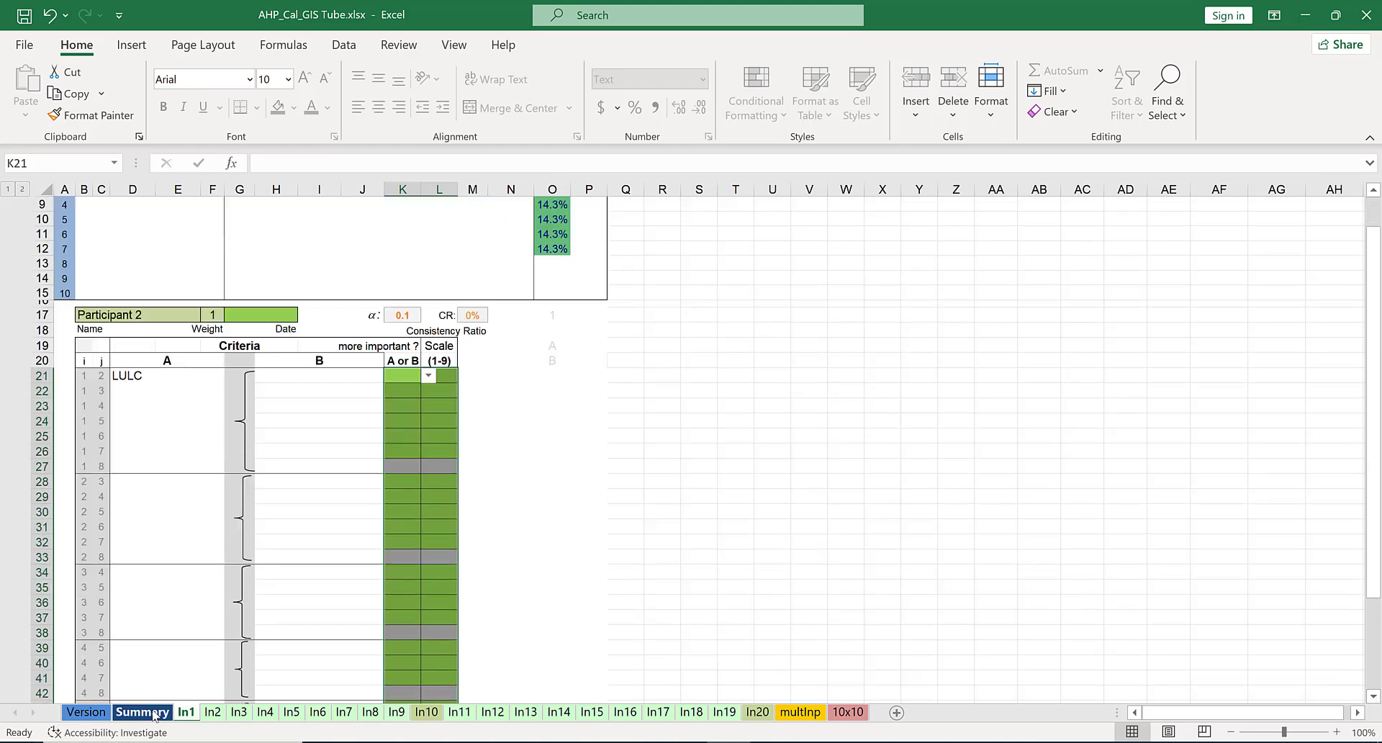
# Fill the first three rows of the Summary sheet's criterion table with `Elevation, Slope and Rainfall.
pyautogui.click(152, 713)
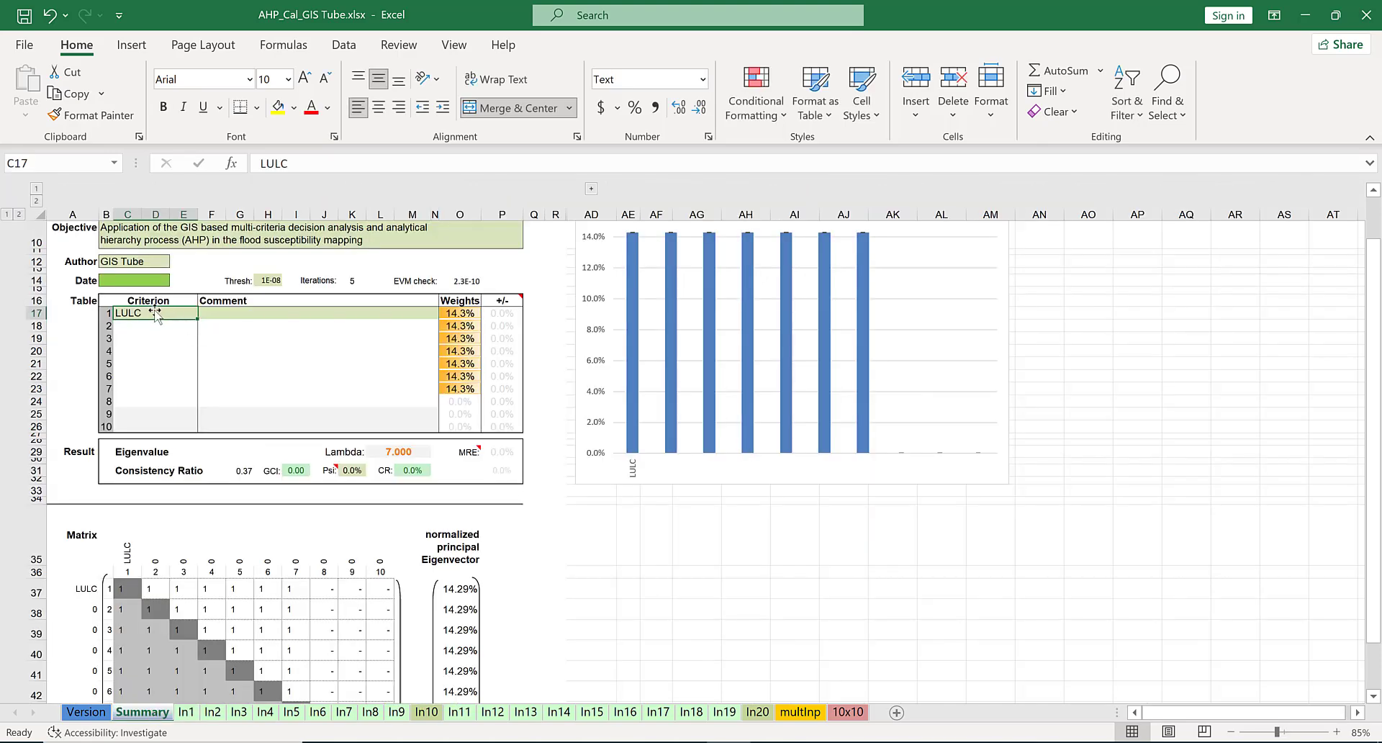
pyautogui.write('`')
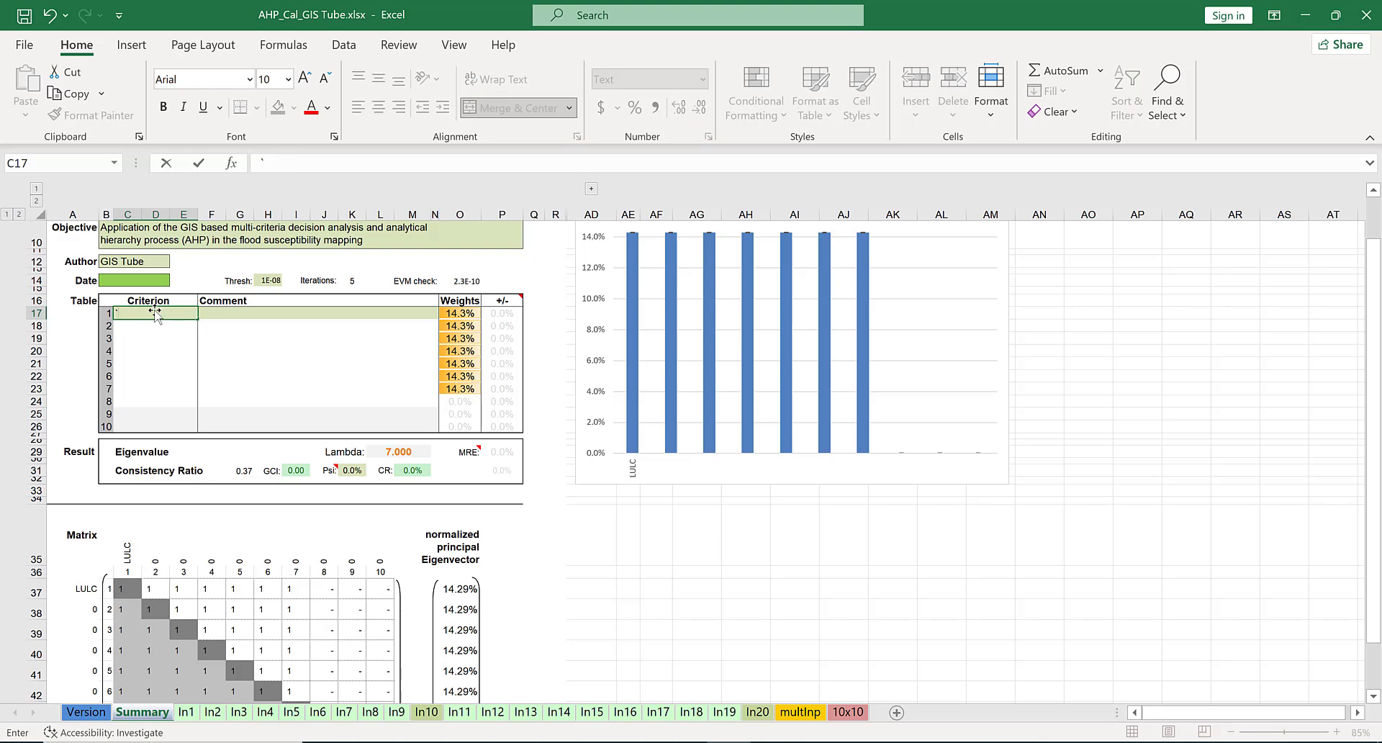
pyautogui.write('Elevation')
pyautogui.click(150, 328)
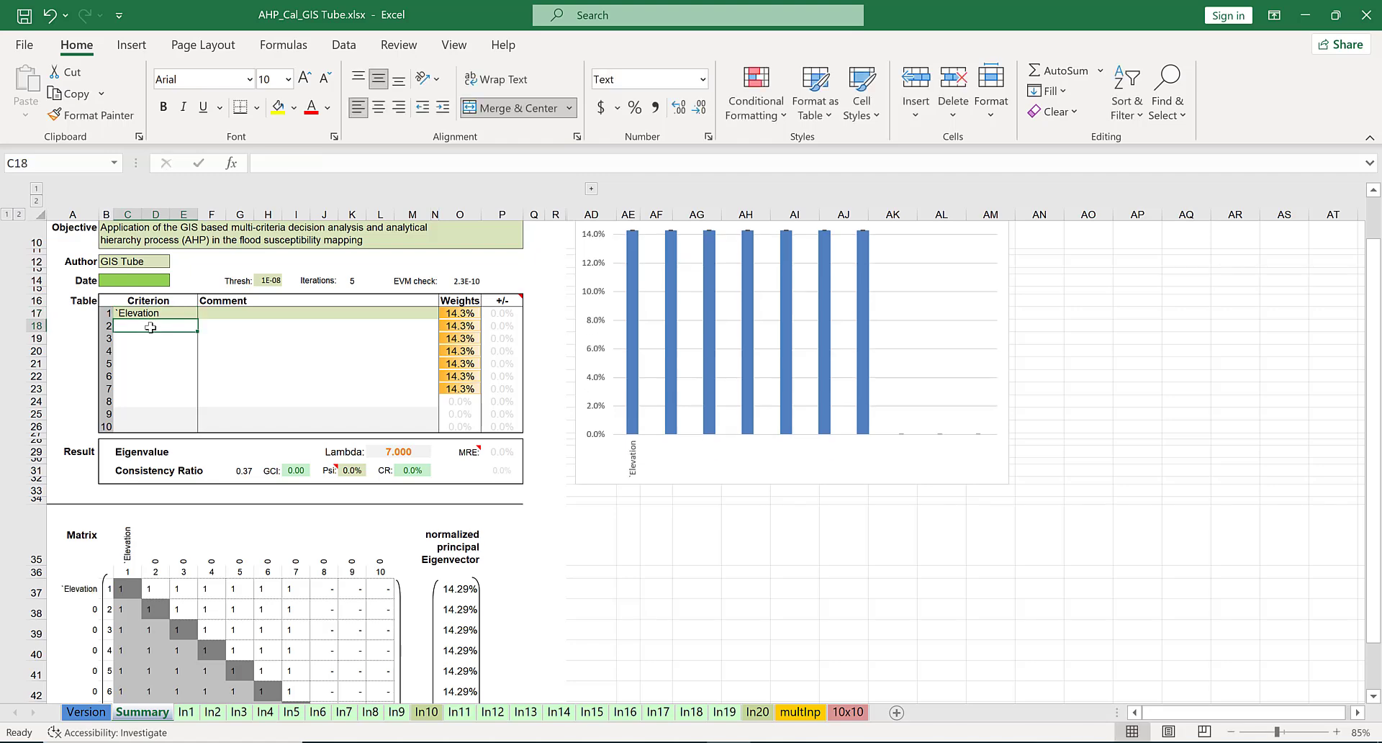
pyautogui.write('Slope')
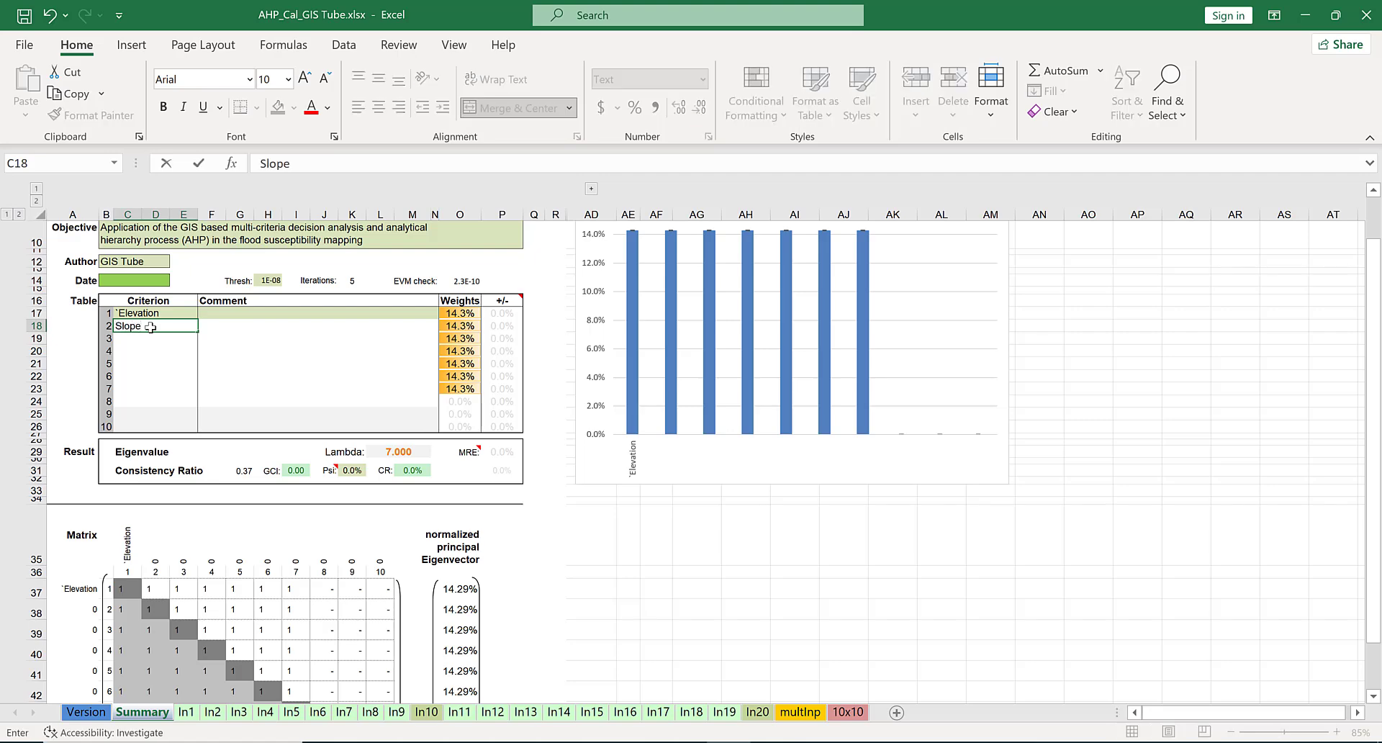
pyautogui.click(138, 339)
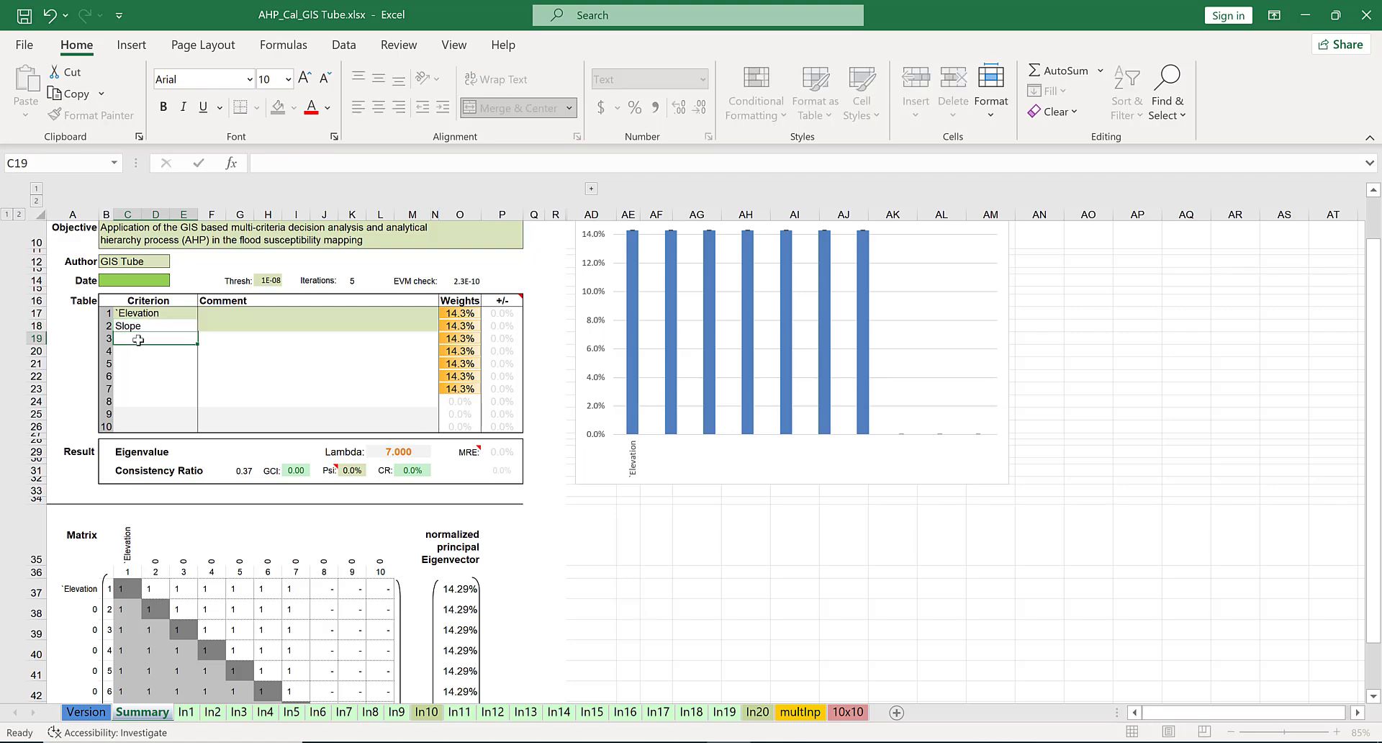
pyautogui.write('Rain')
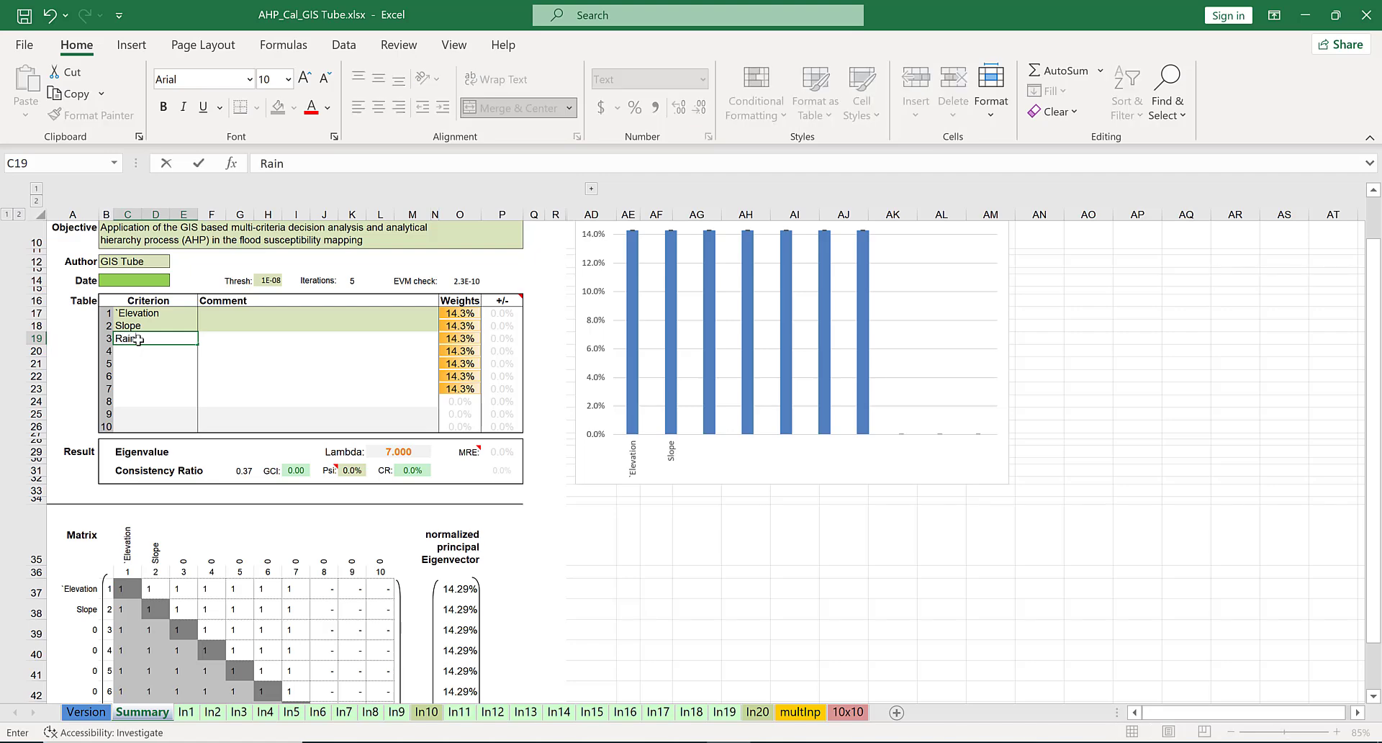
pyautogui.write('fall')
# Fill rows 4 to 7 of the criterion table with LULC, NDVI, River and road.
pyautogui.click(135, 353)
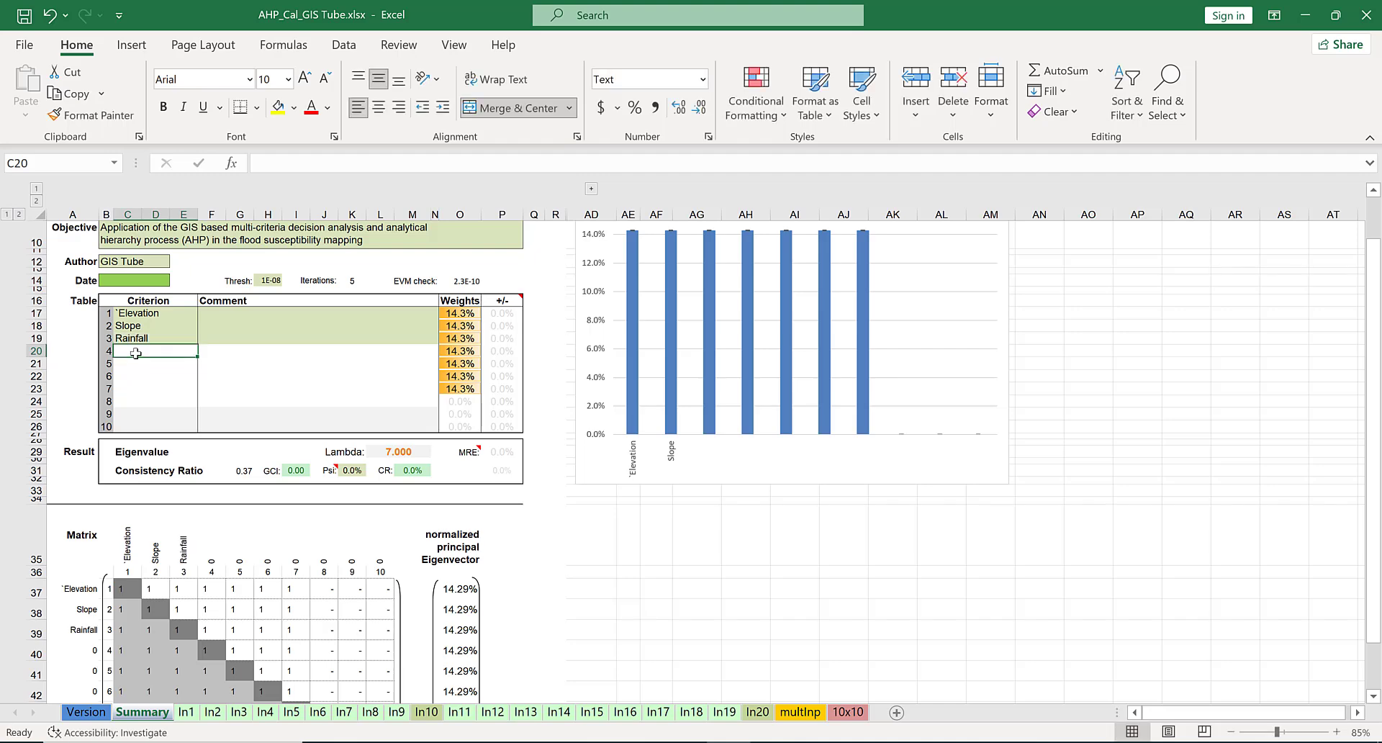
pyautogui.write('LULC')
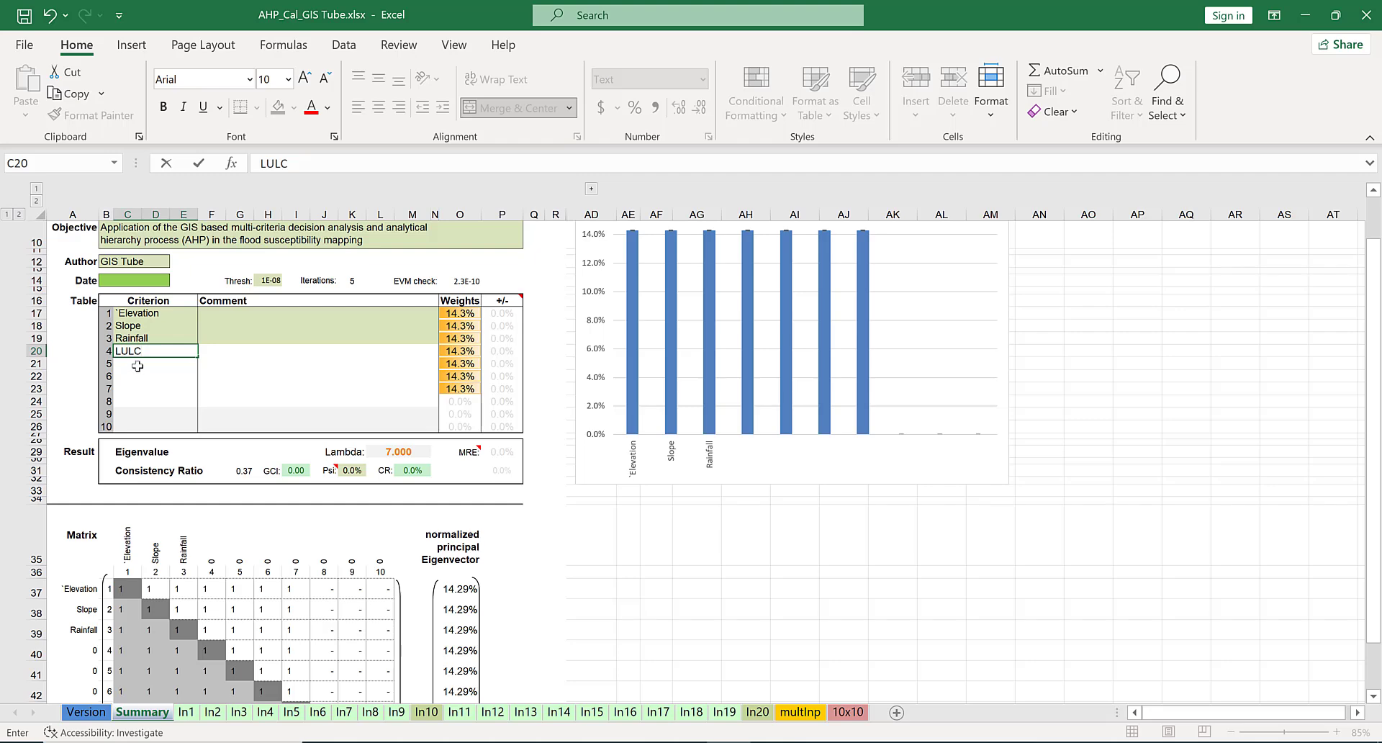
pyautogui.click(137, 365)
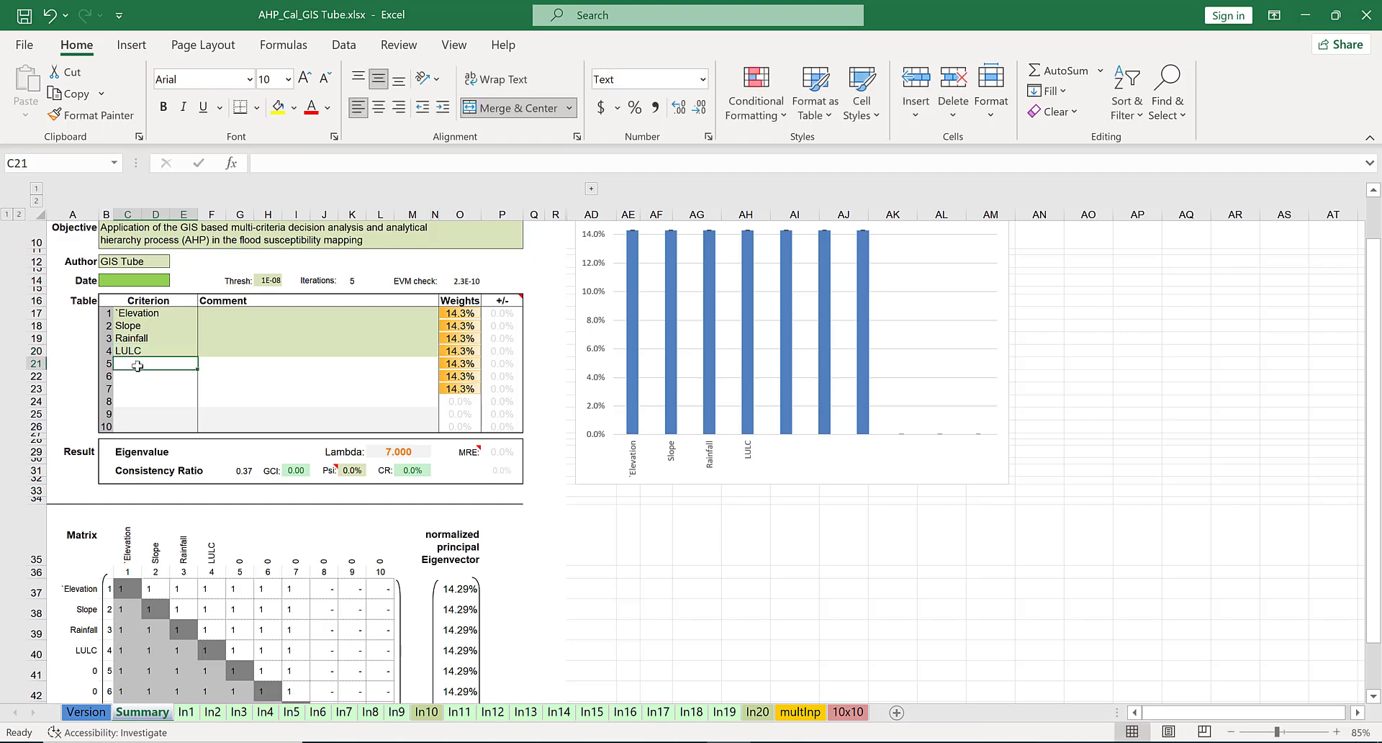
pyautogui.write('NDVI')
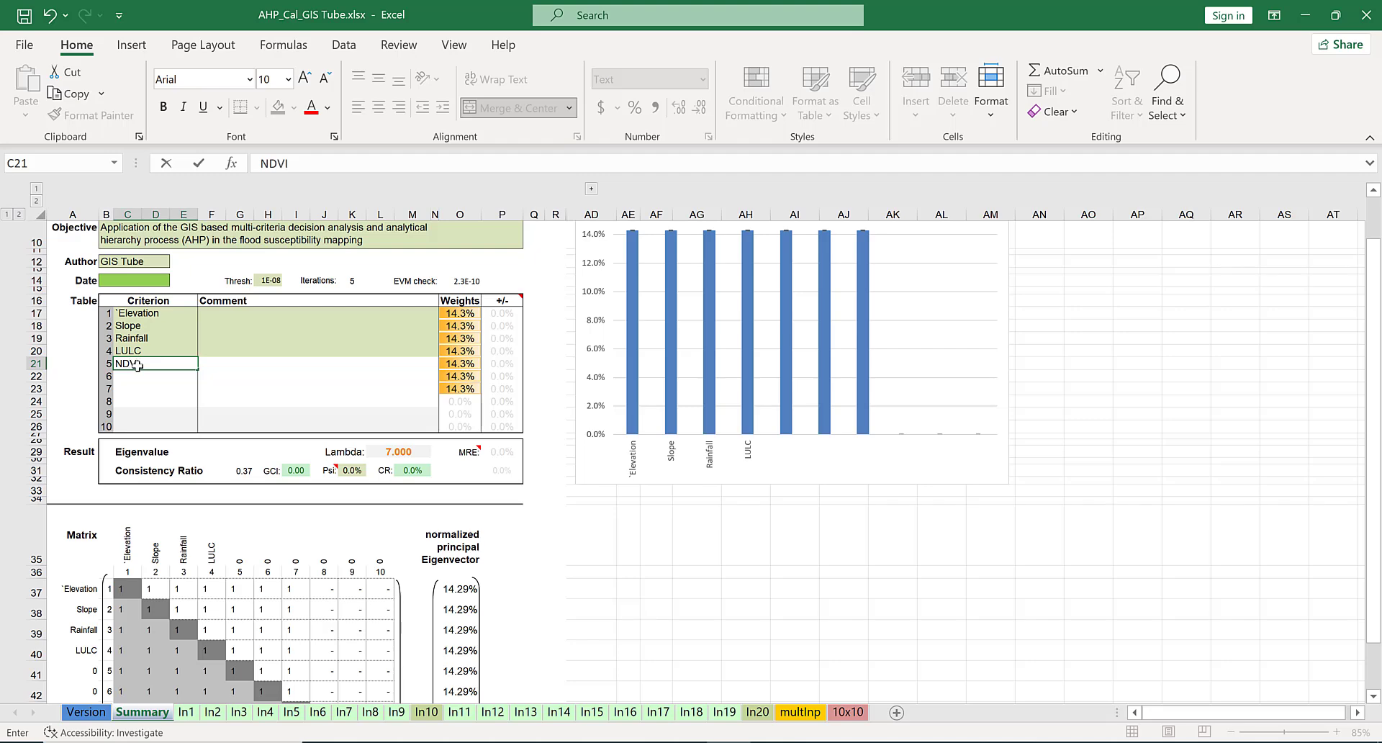
pyautogui.click(136, 378)
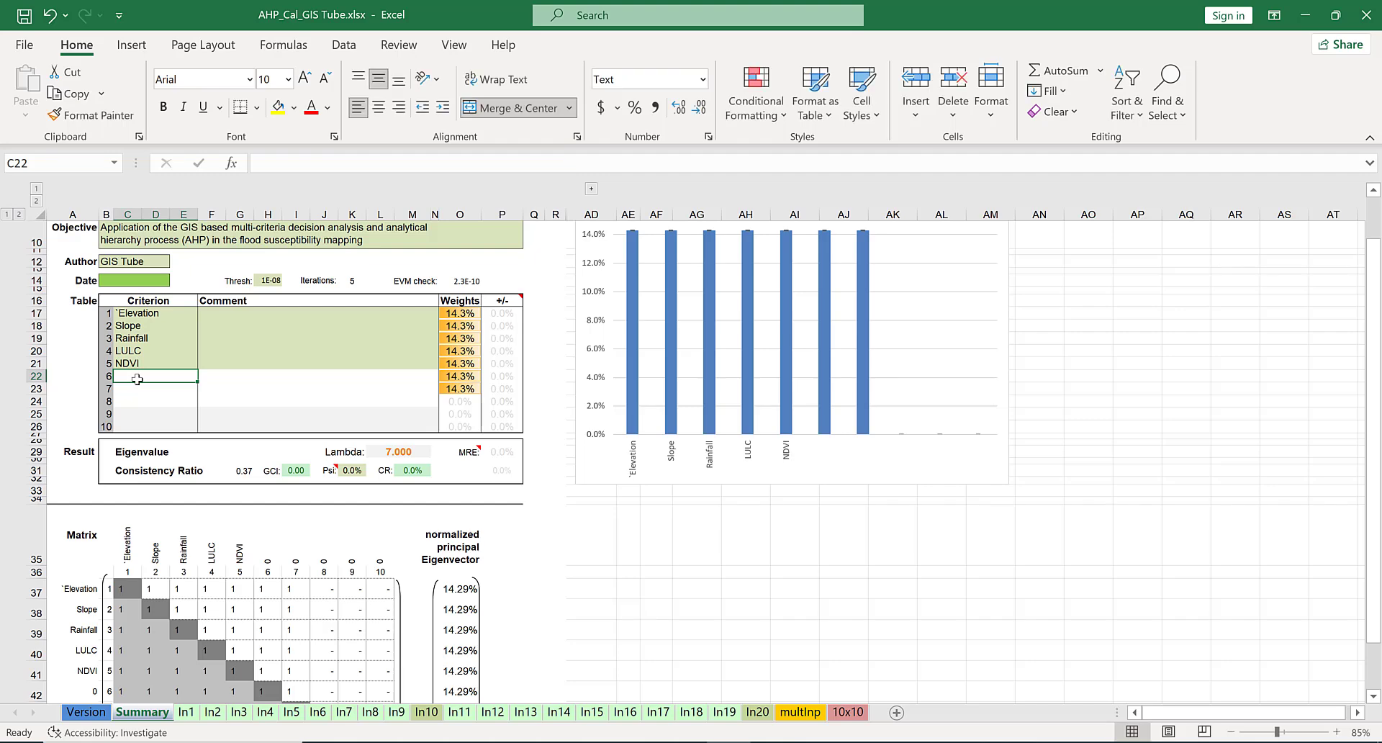
pyautogui.write('Rainfall')
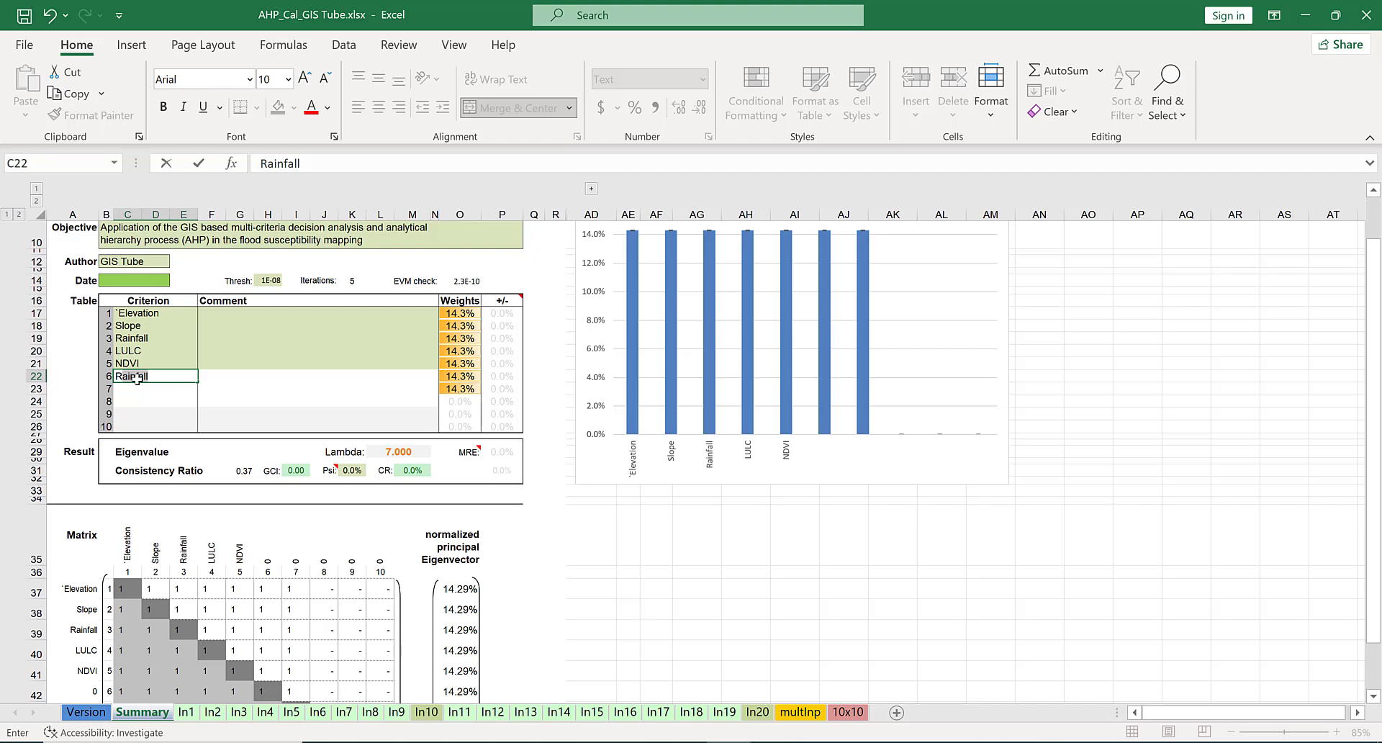
pyautogui.write('i')
pyautogui.click(136, 393)
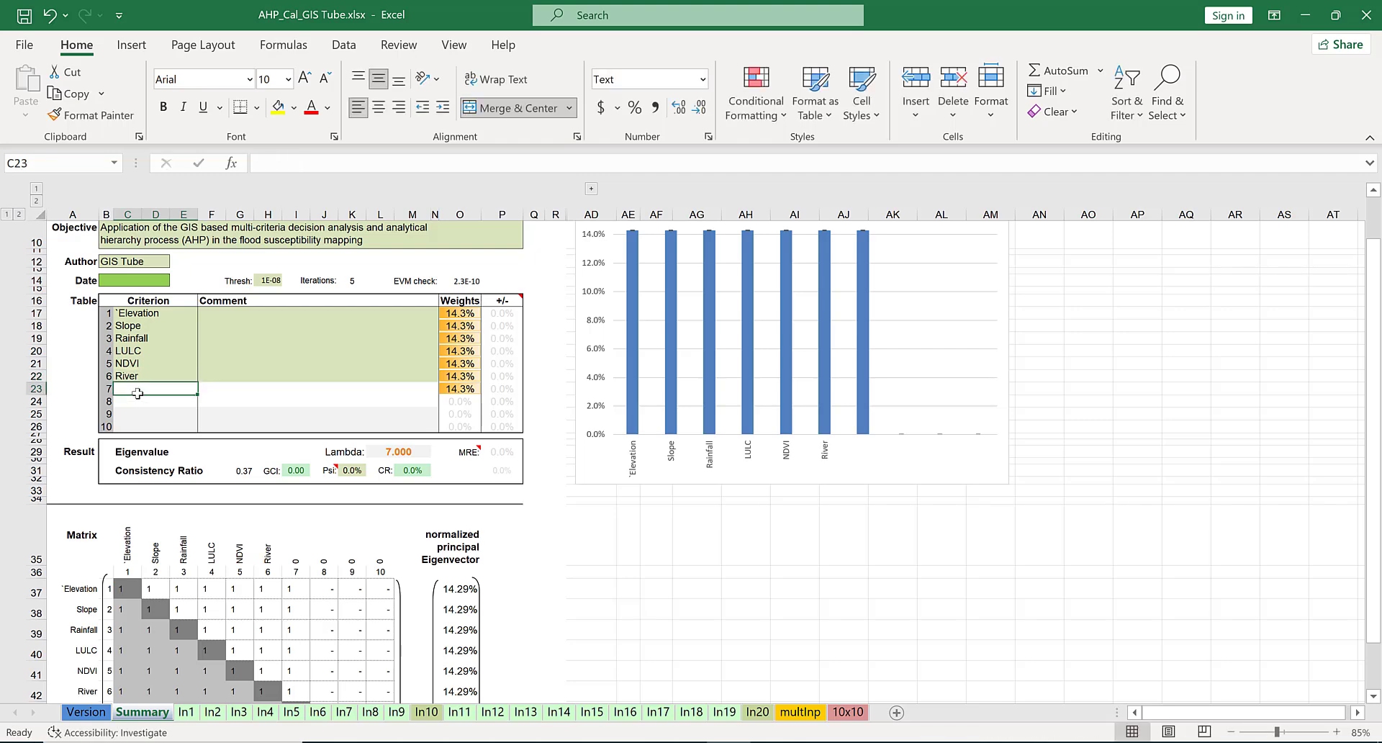
pyautogui.write('r')
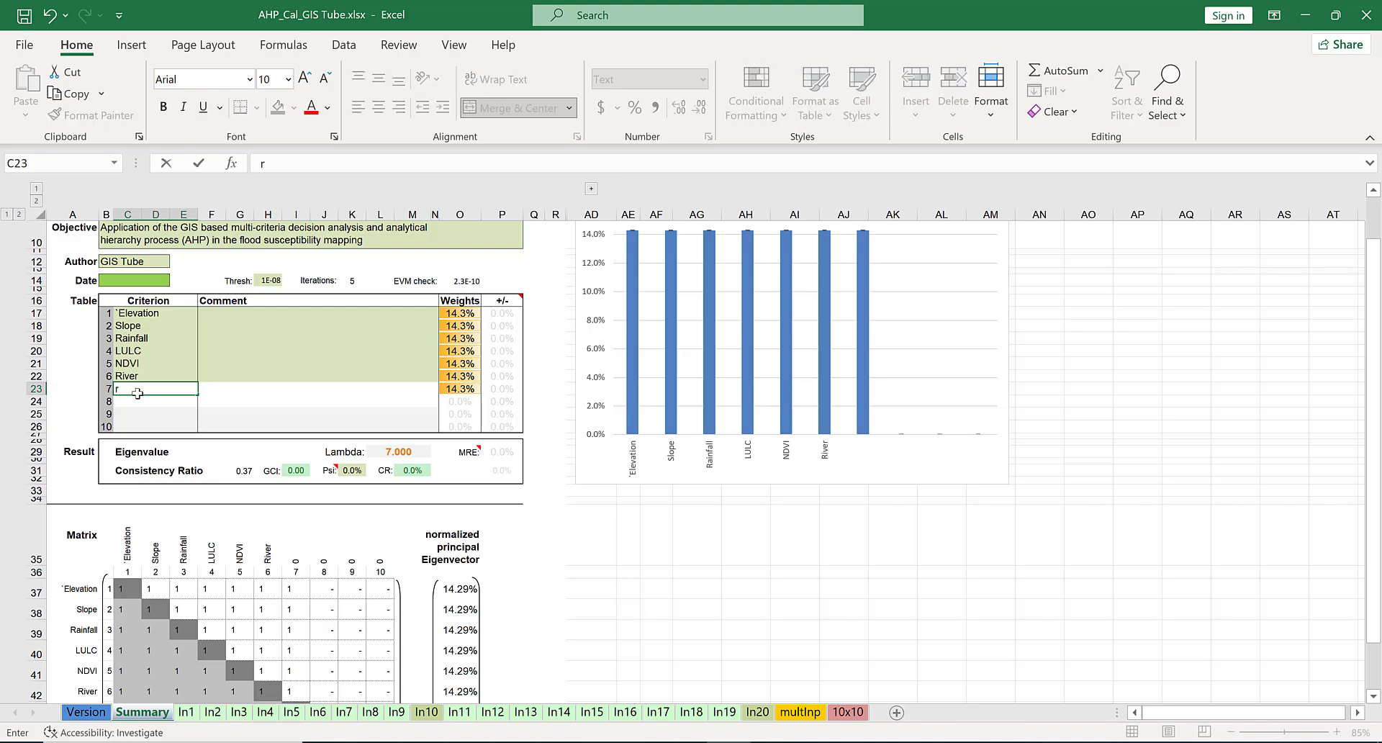
pyautogui.write('oad')
pyautogui.click(336, 346)
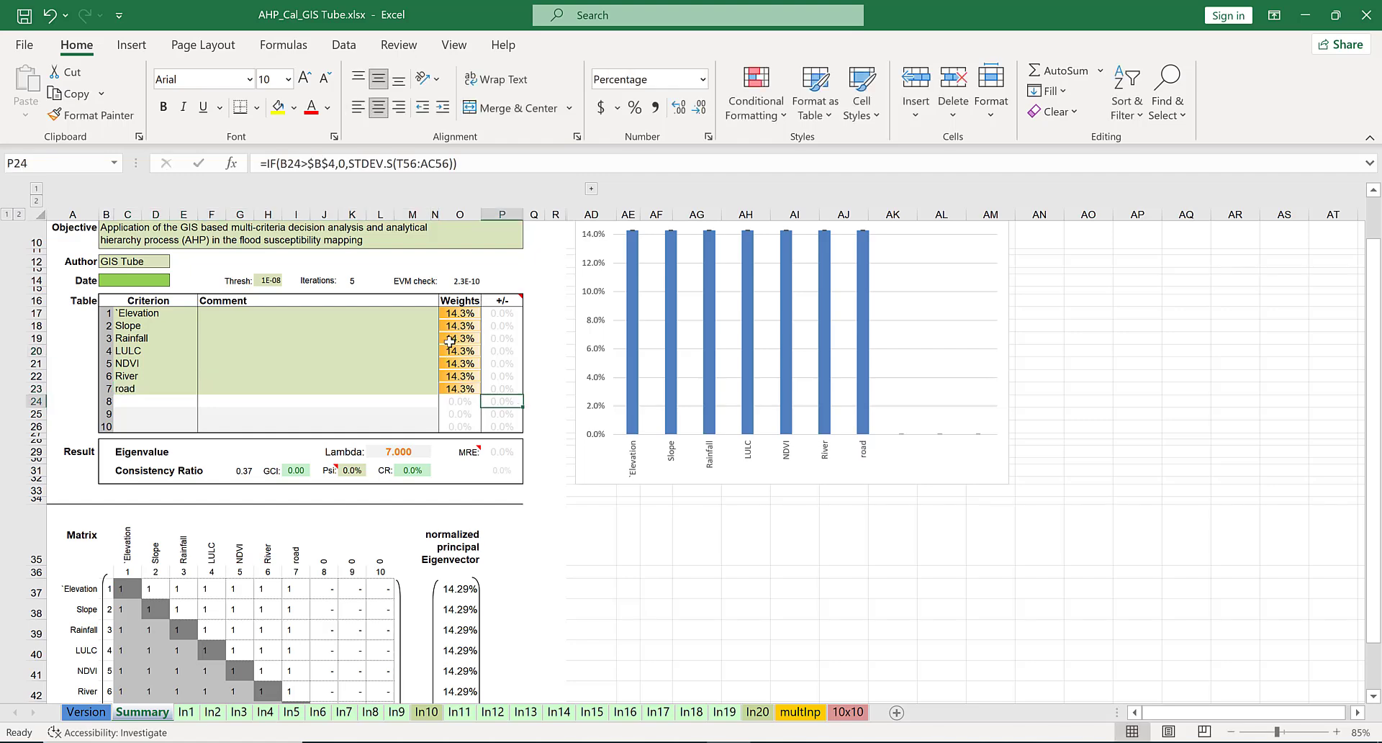
pyautogui.click(459, 314)
pyautogui.moveTo(469, 332); pyautogui.dragTo(473, 389)
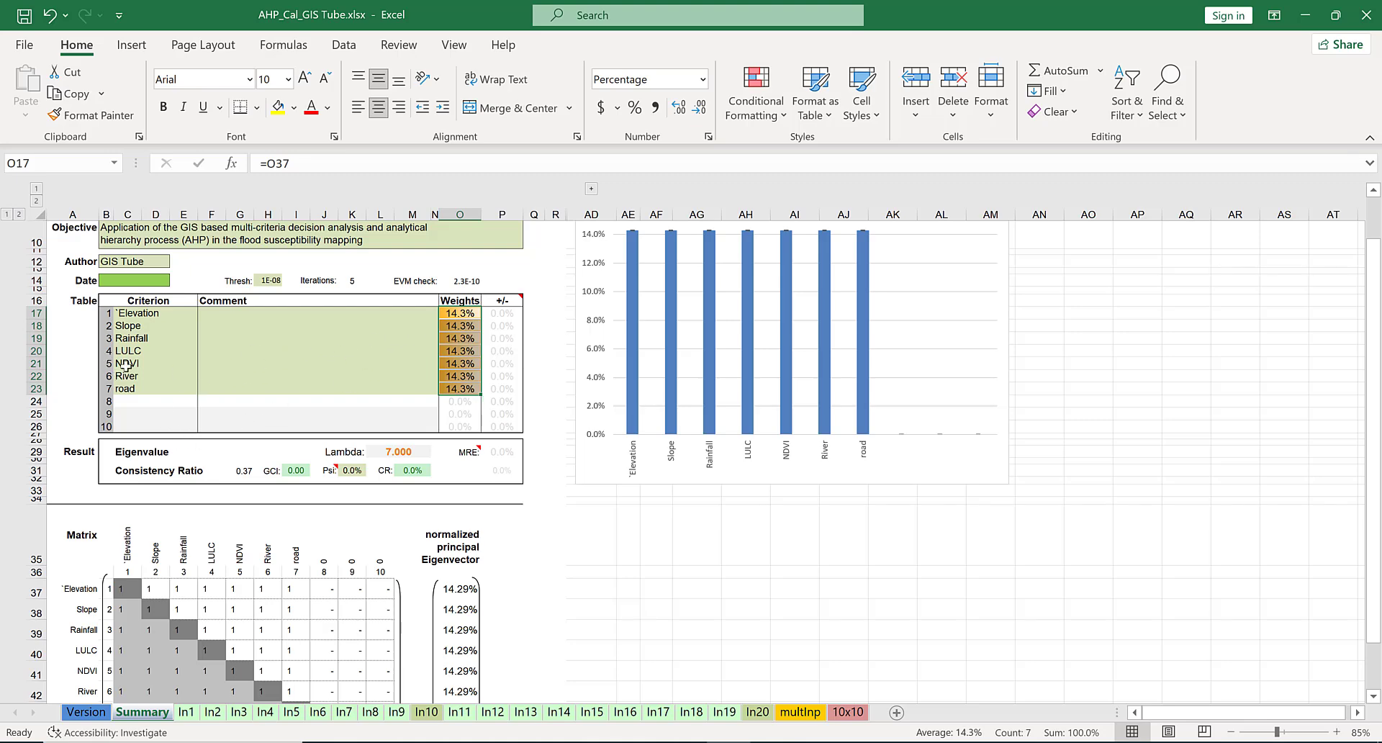
pyautogui.moveTo(130, 310); pyautogui.dragTo(136, 385)
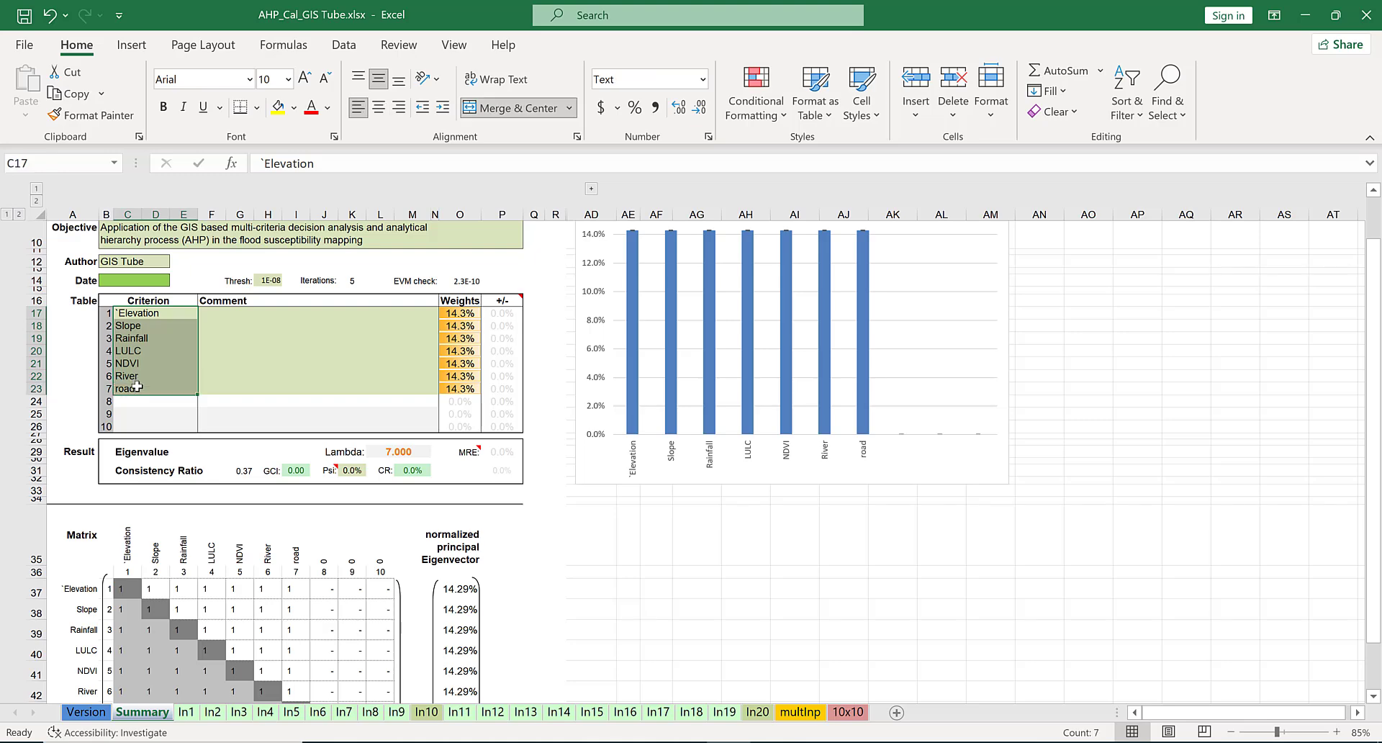
# On the In1 sheet, choose A as the more important criterion in the Elevation versus Slope comparison.
pyautogui.click(188, 714)
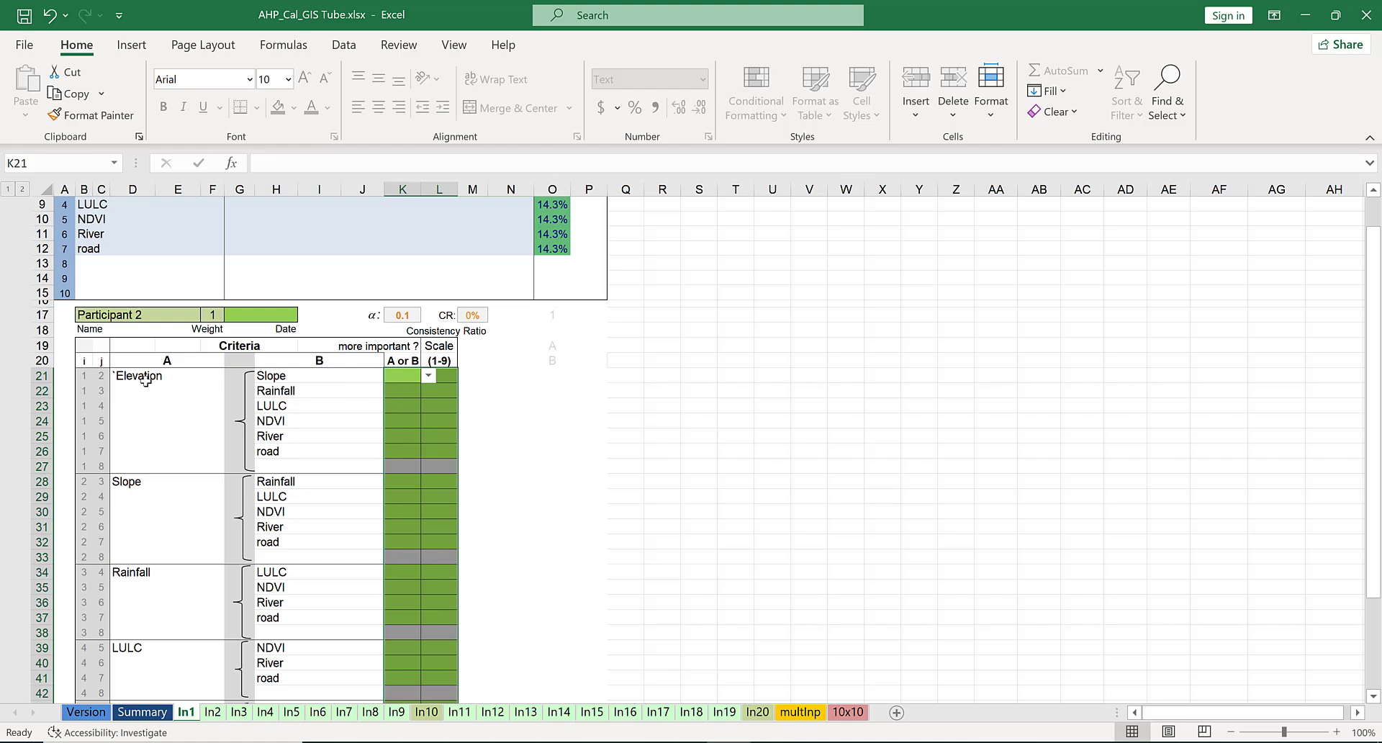
pyautogui.click(428, 374)
pyautogui.click(1373, 697)
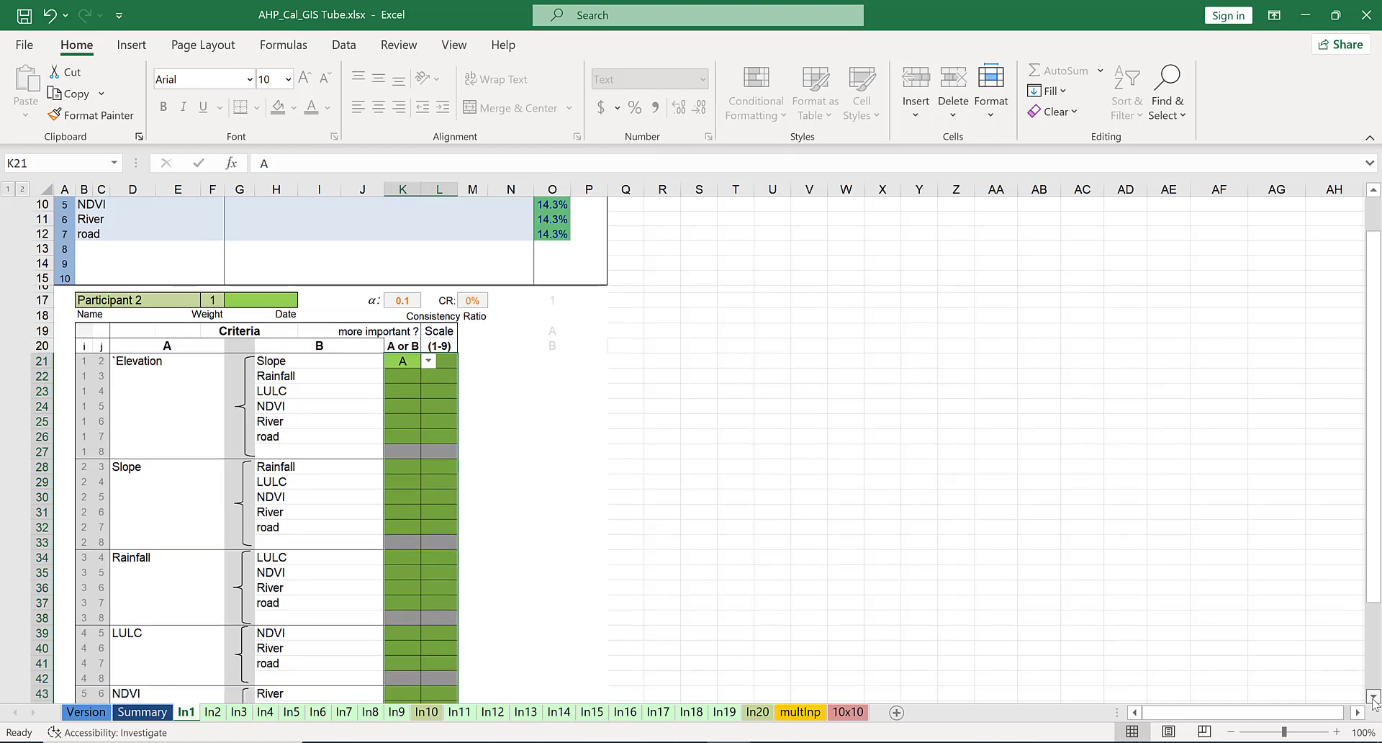
pyautogui.click(1372, 697)
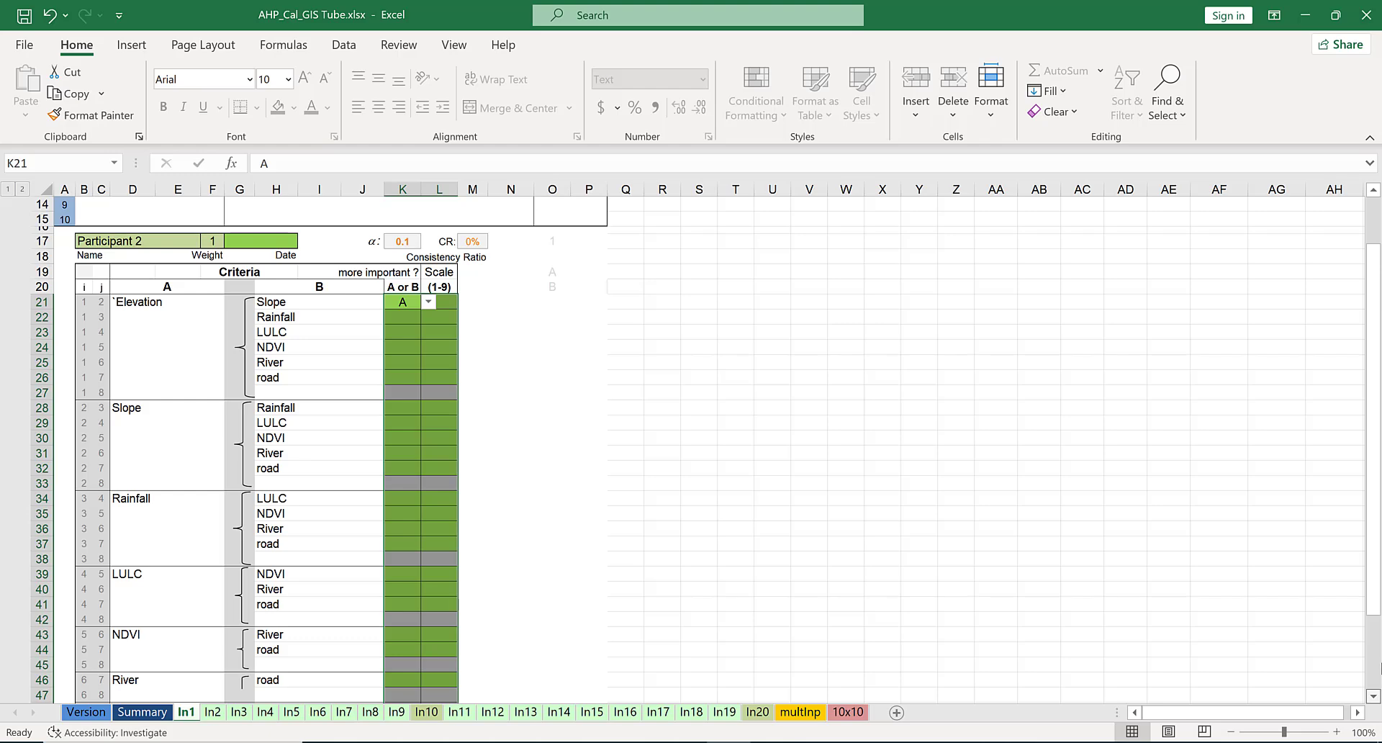
# Set the Elevation versus Slope comparison to scale 1 on the In1 sheet.
pyautogui.scroll(-7, 1377, 680)
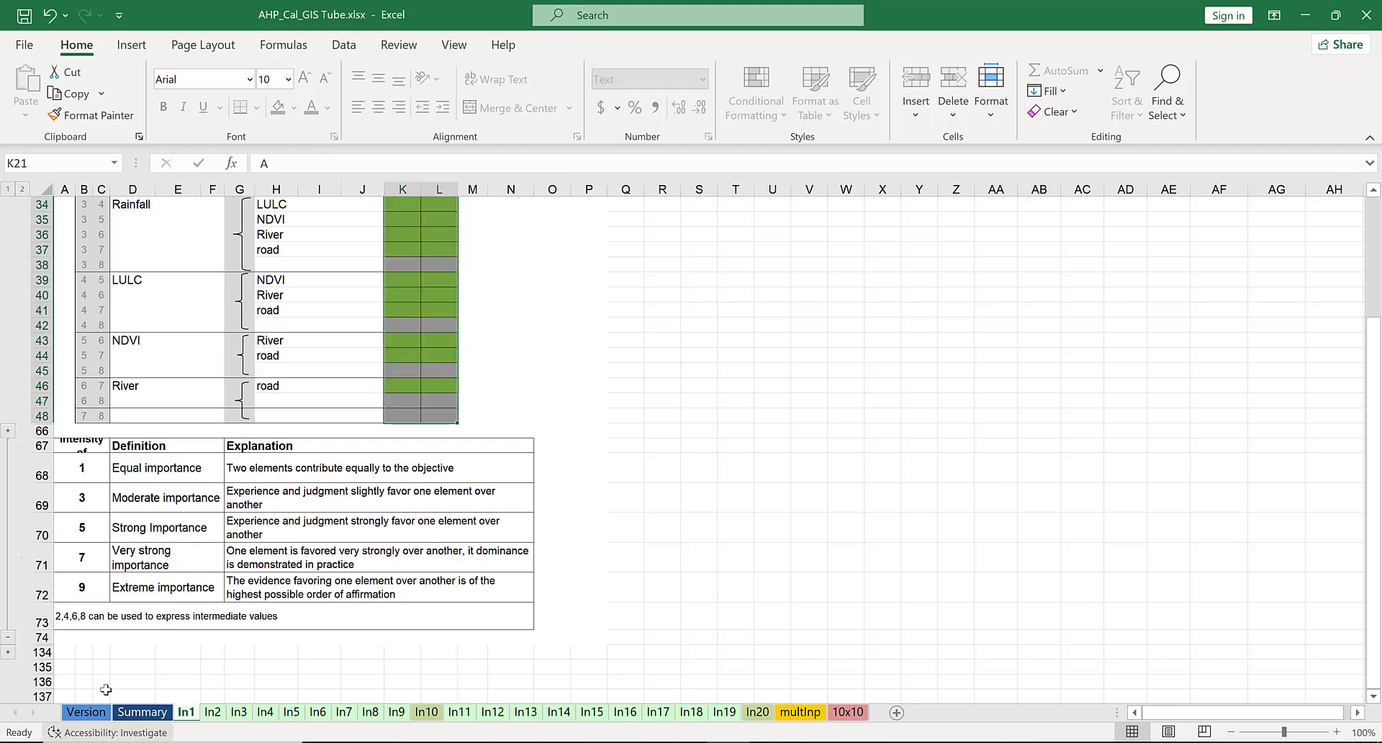
pyautogui.click(137, 711)
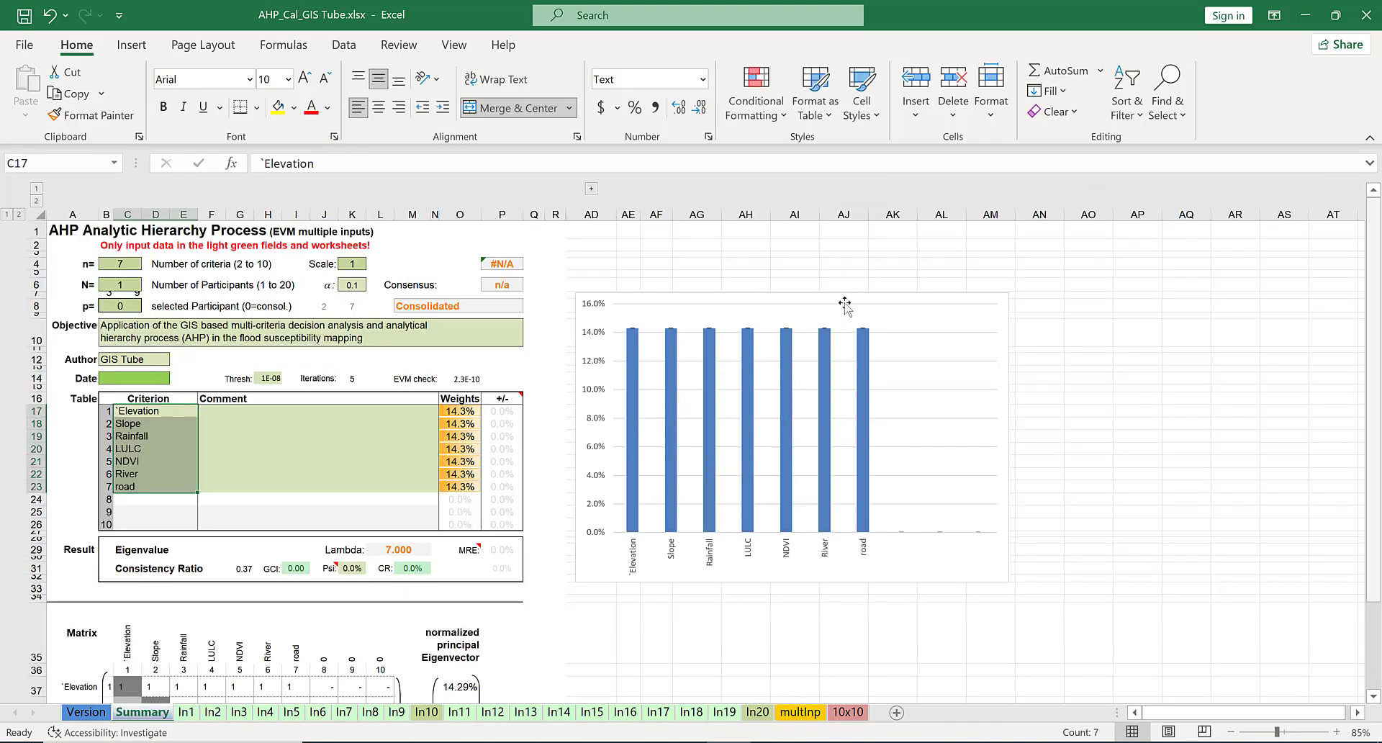
pyautogui.click(200, 713)
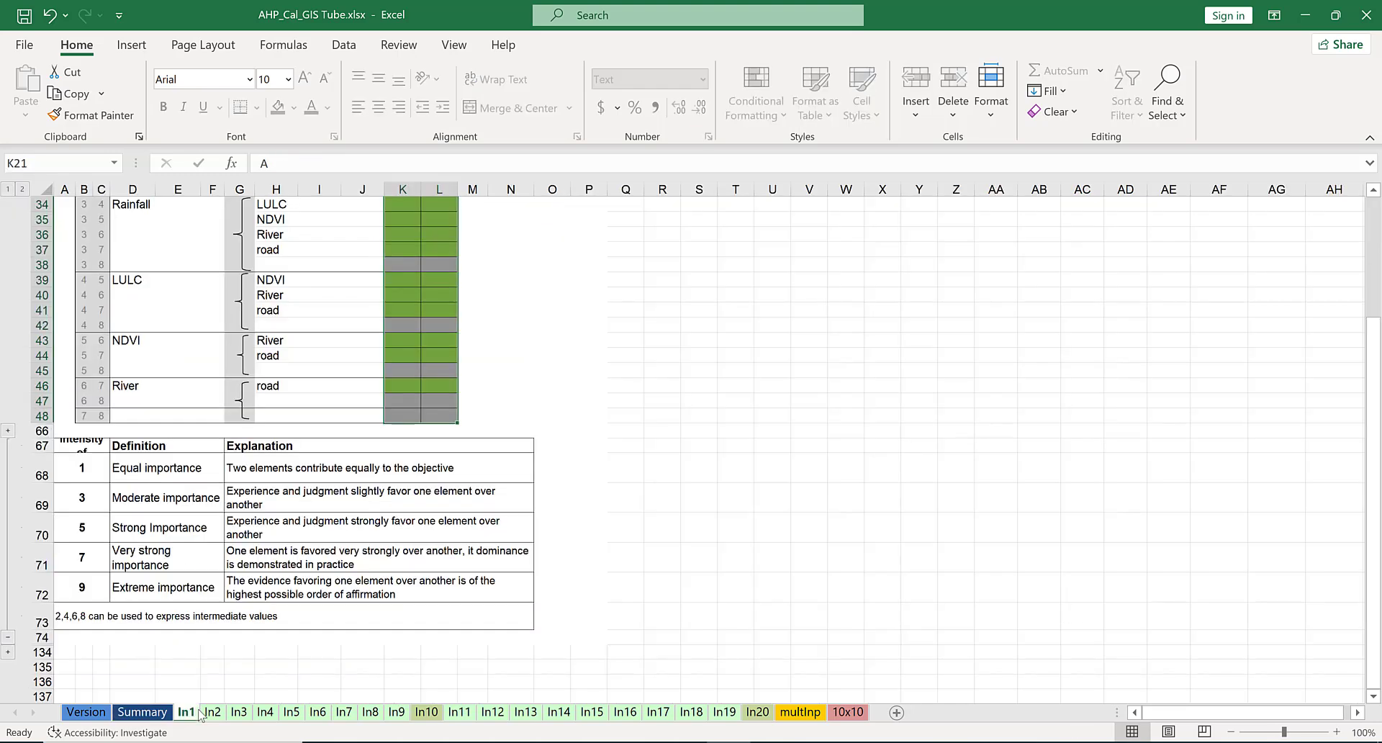
pyautogui.click(1373, 232)
pyautogui.moveTo(1372, 229); pyautogui.dragTo(1372, 208)
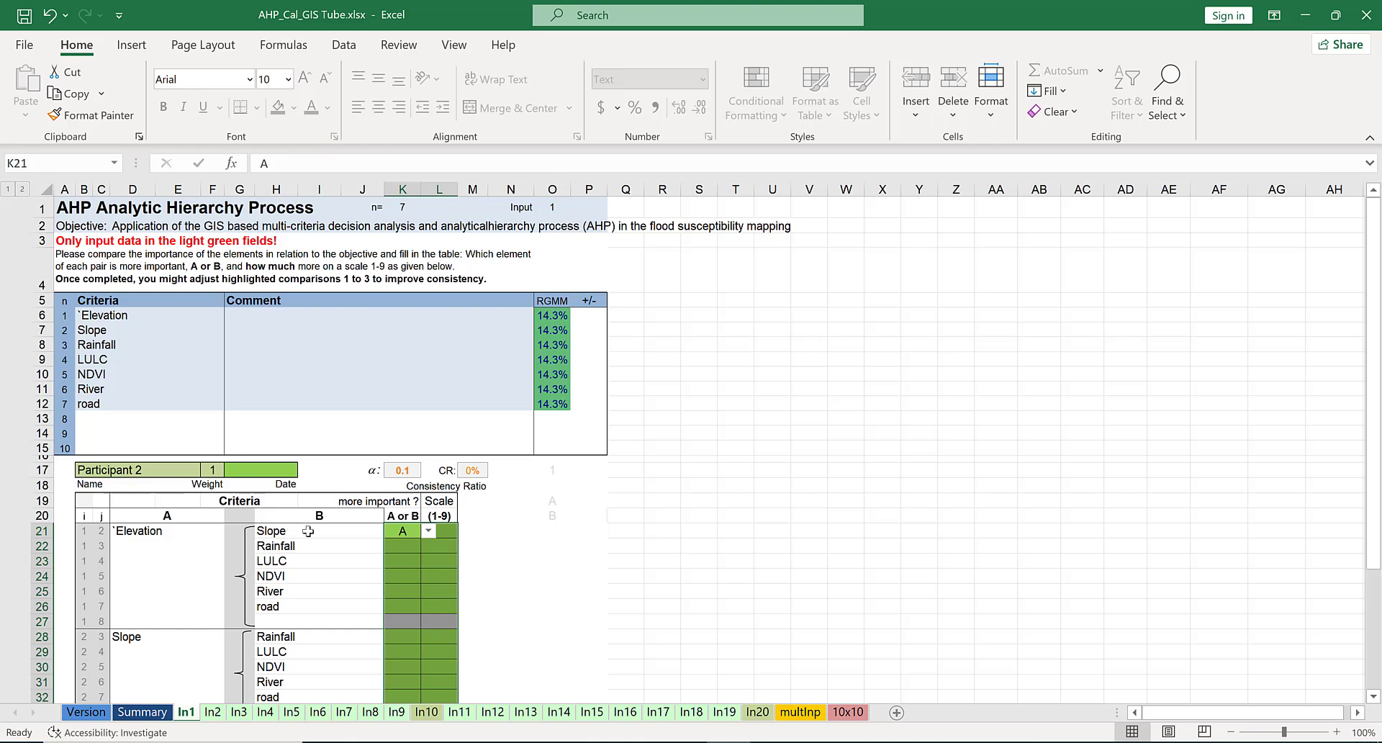
pyautogui.click(447, 530)
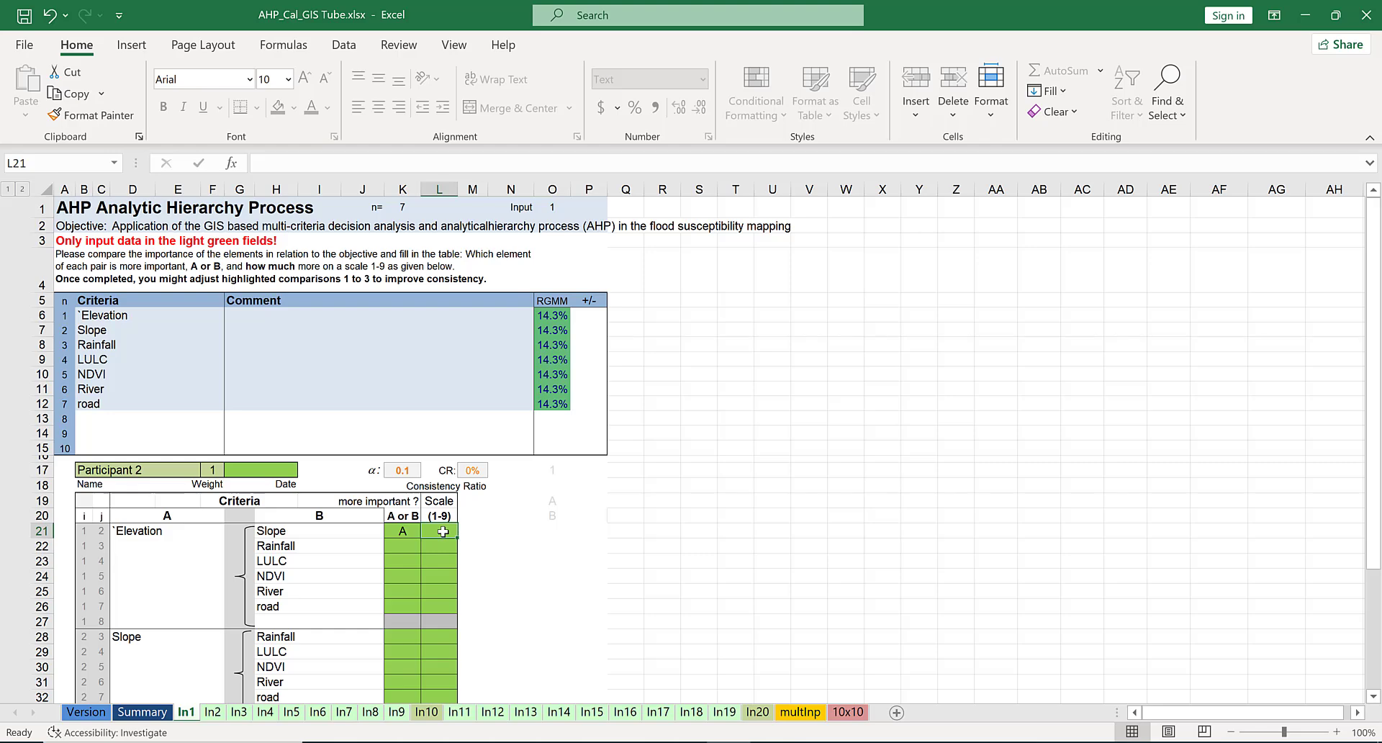
pyautogui.write('1')
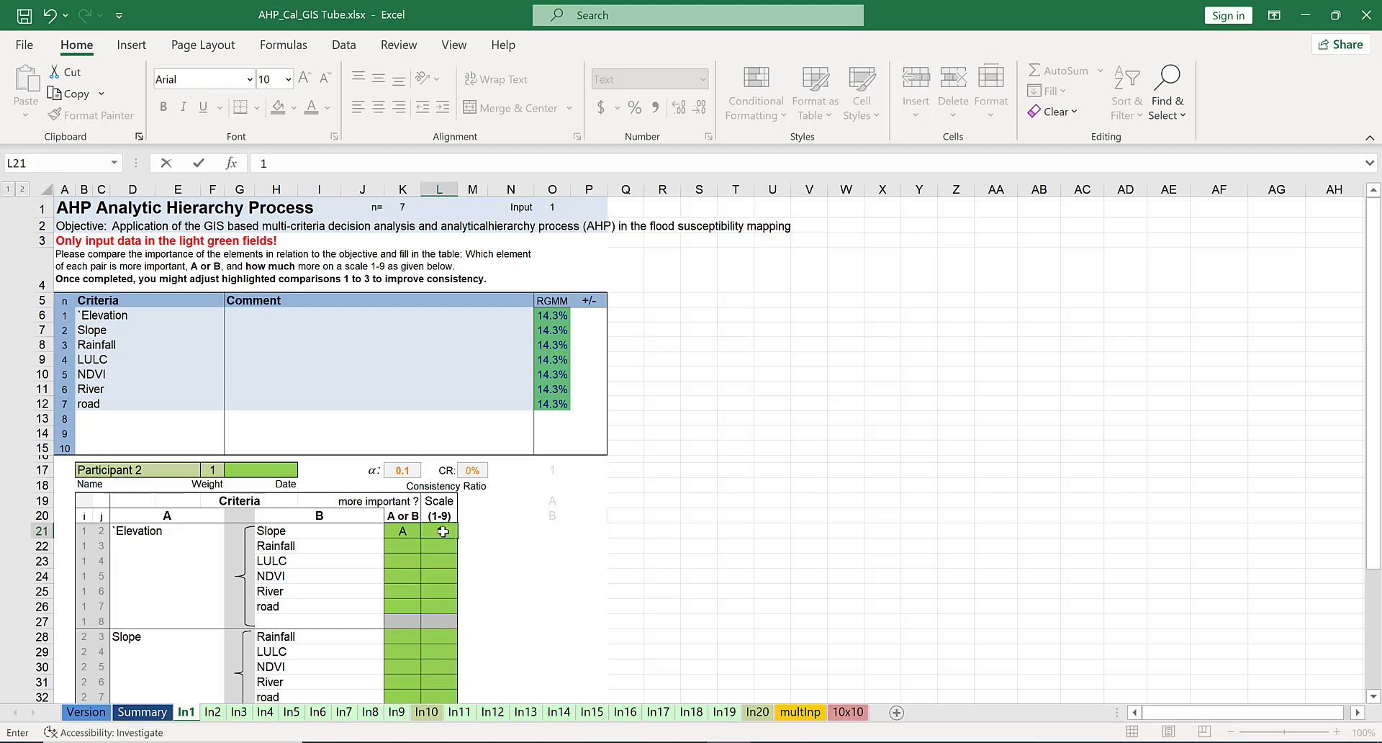
pyautogui.click(413, 570)
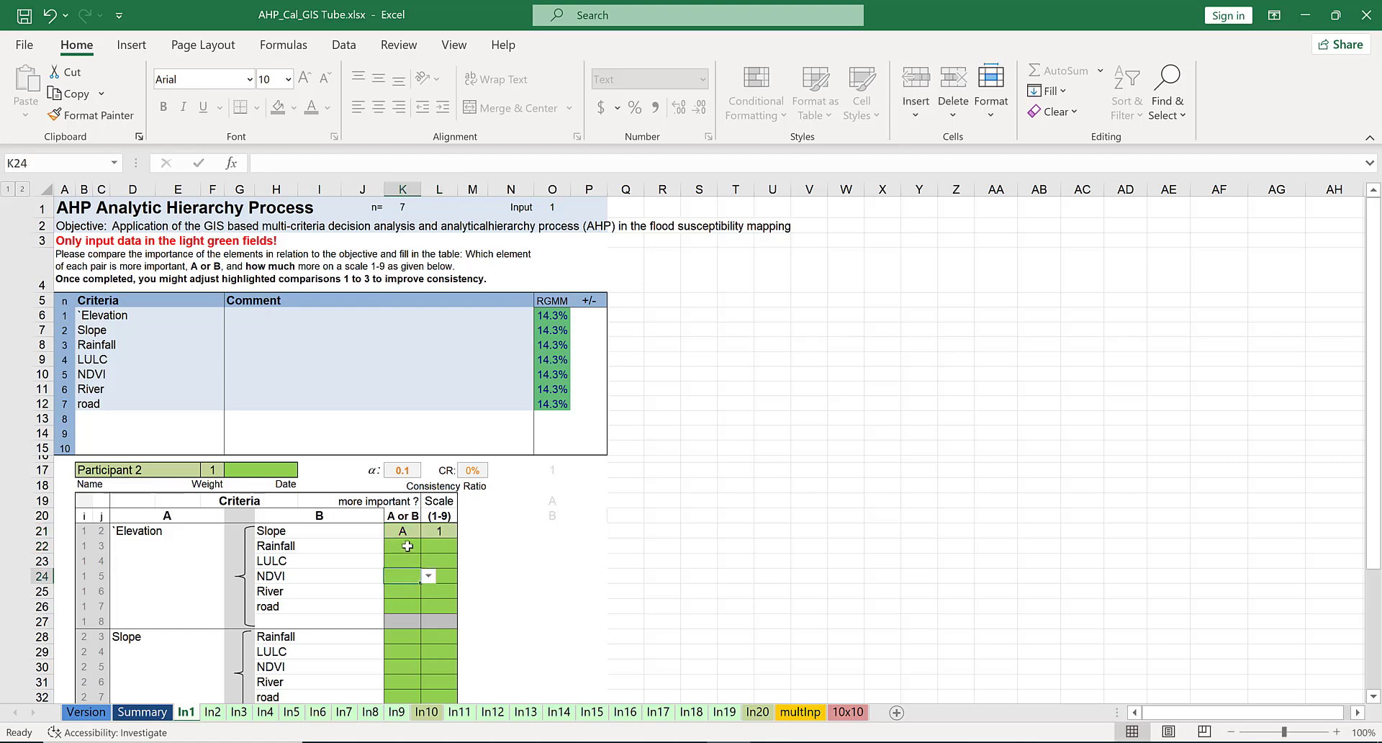
# Rate Elevation versus Rainfall as B with scale 3, and Elevation versus LULC as A with scale 3.
pyautogui.click(407, 546)
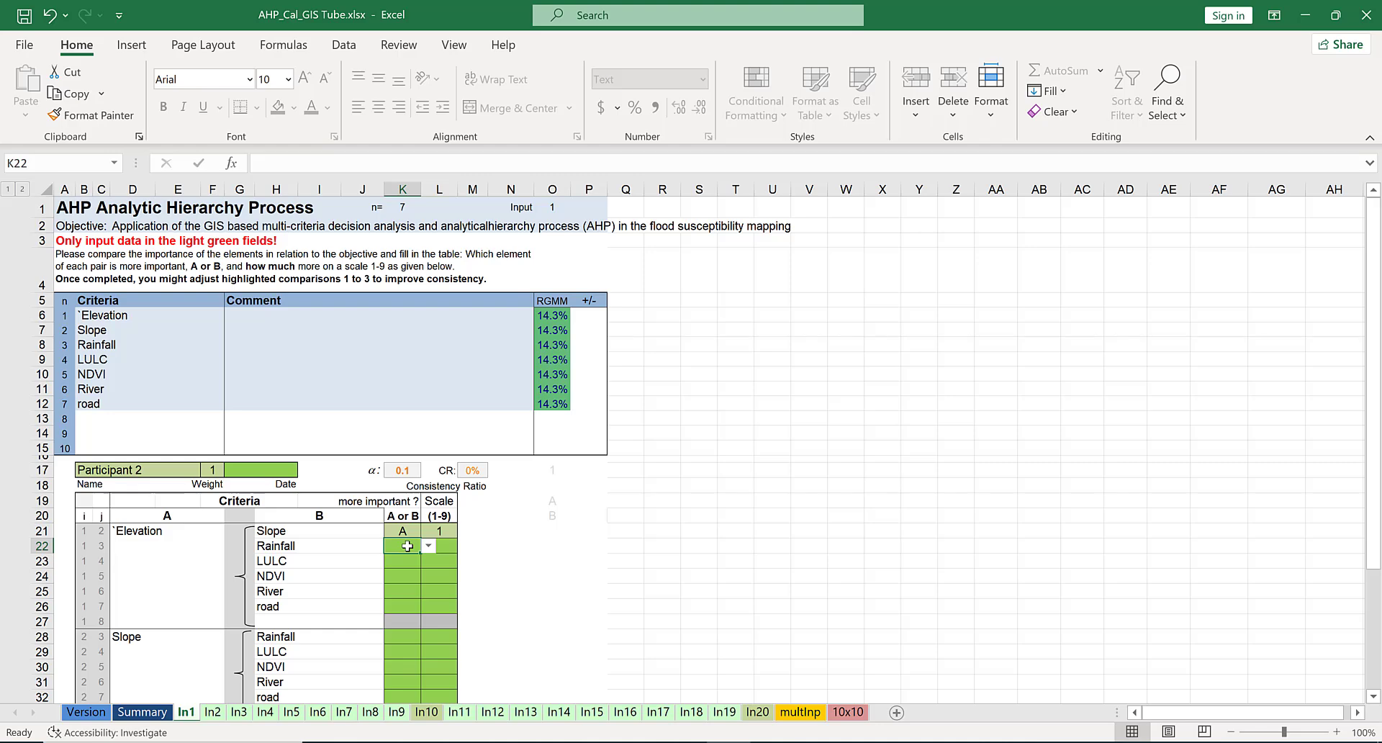
pyautogui.click(429, 548)
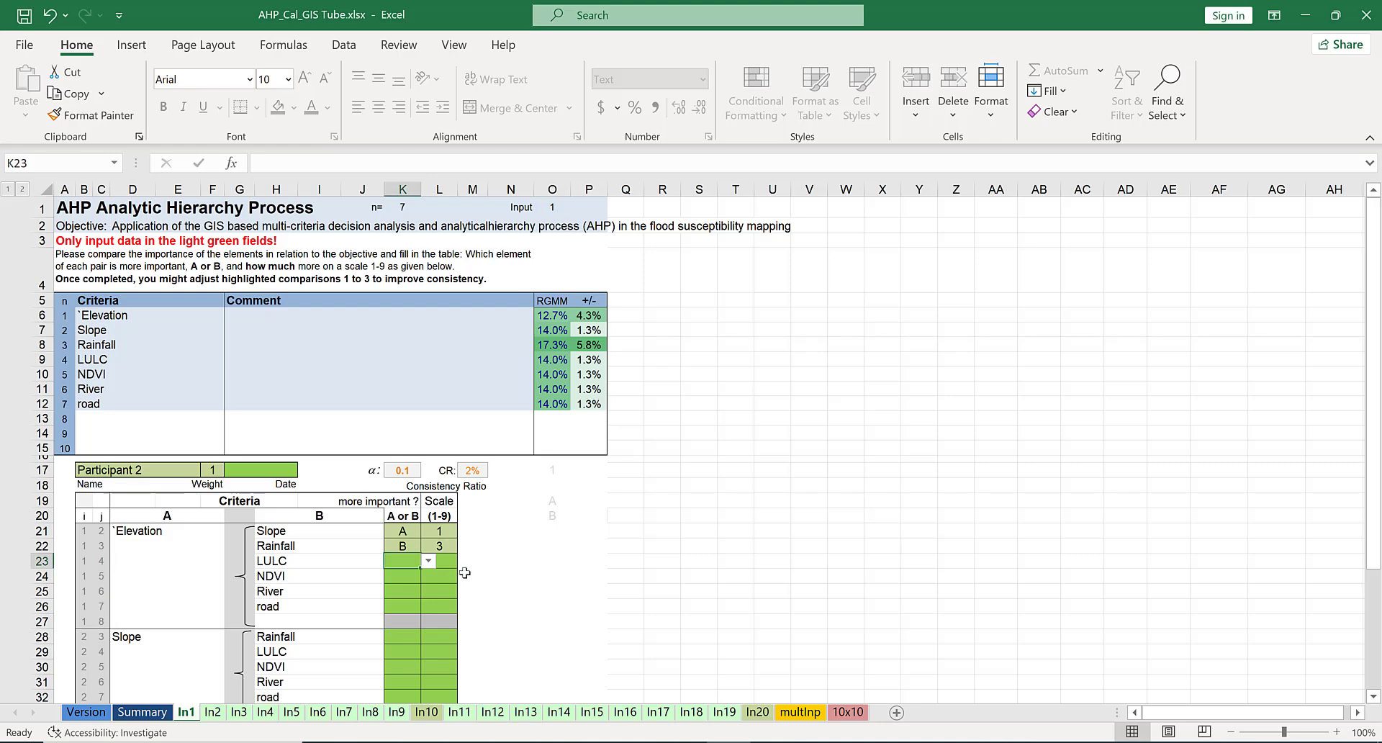
pyautogui.click(429, 561)
pyautogui.click(410, 577)
pyautogui.click(447, 564)
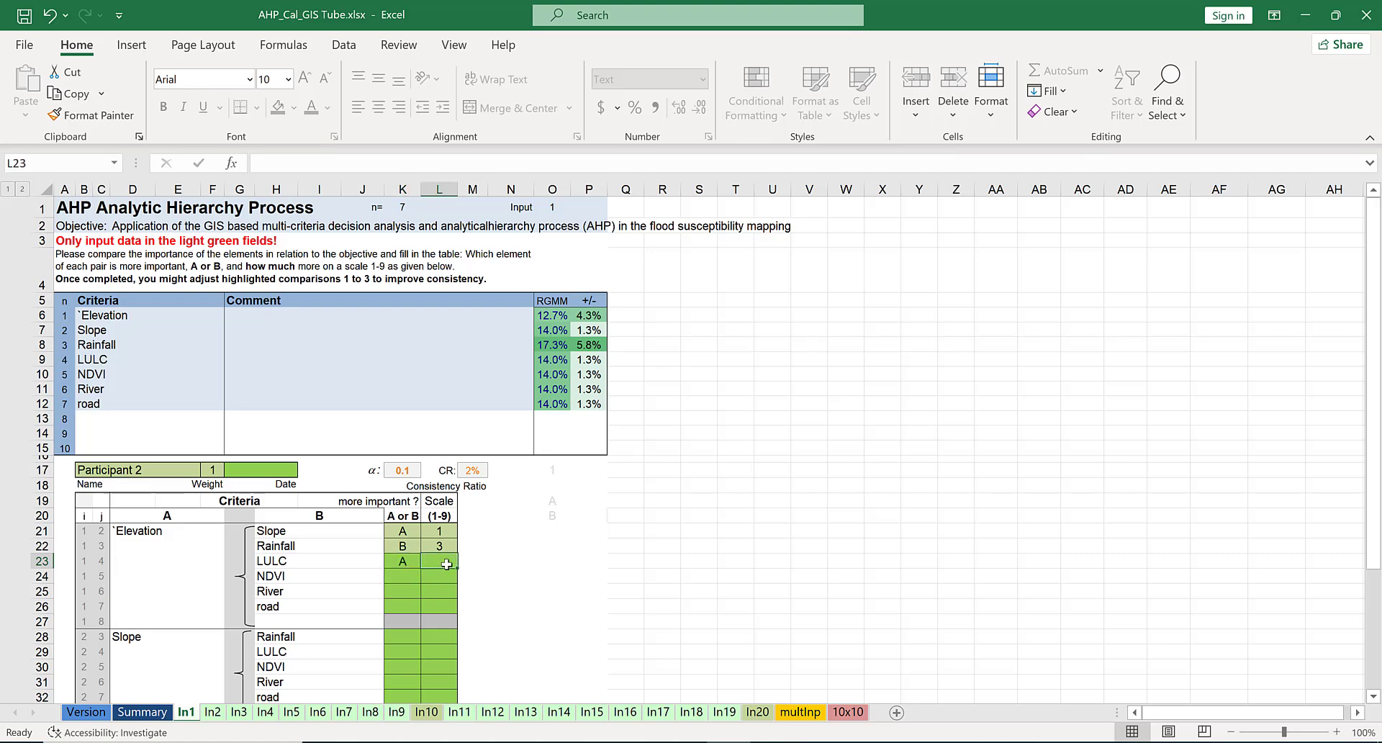
pyautogui.write('3')
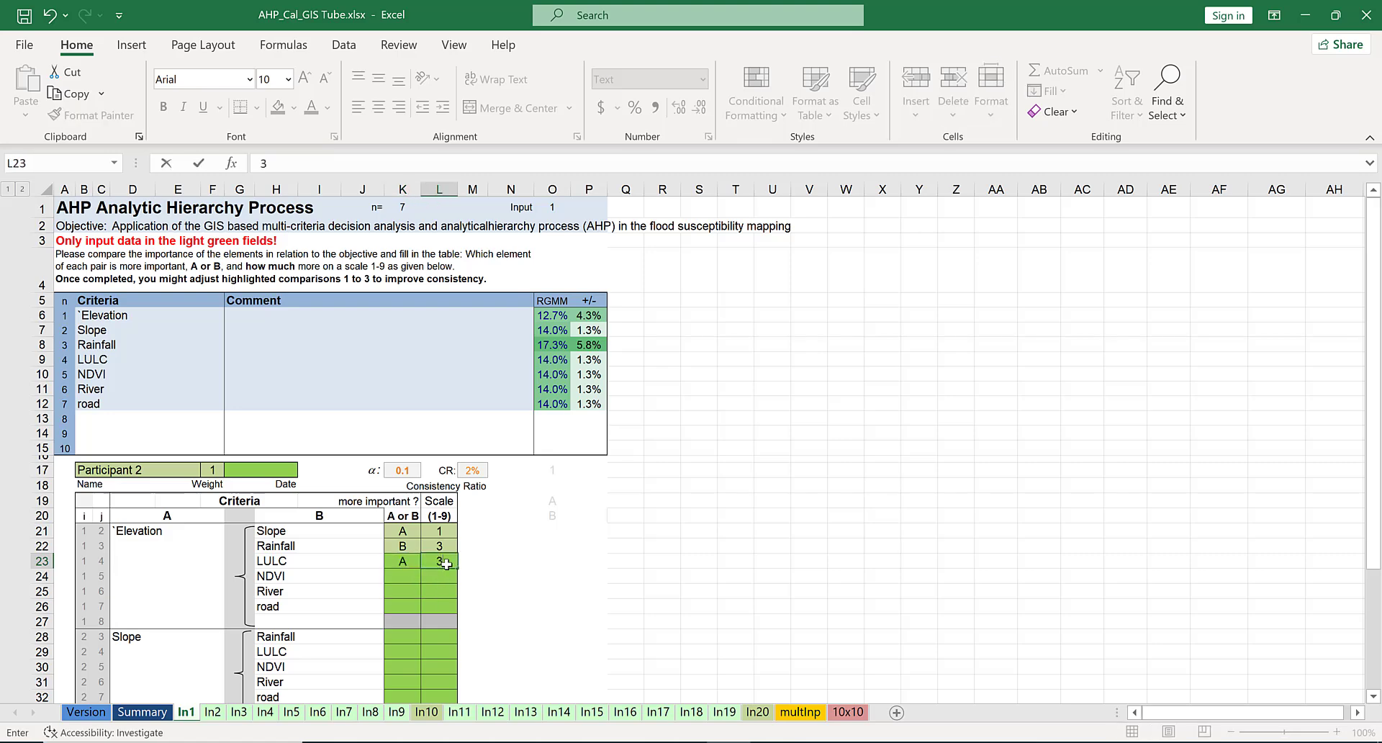
# Rate the Elevation versus NDVI comparison with A as more important and scale 5.
pyautogui.click(401, 578)
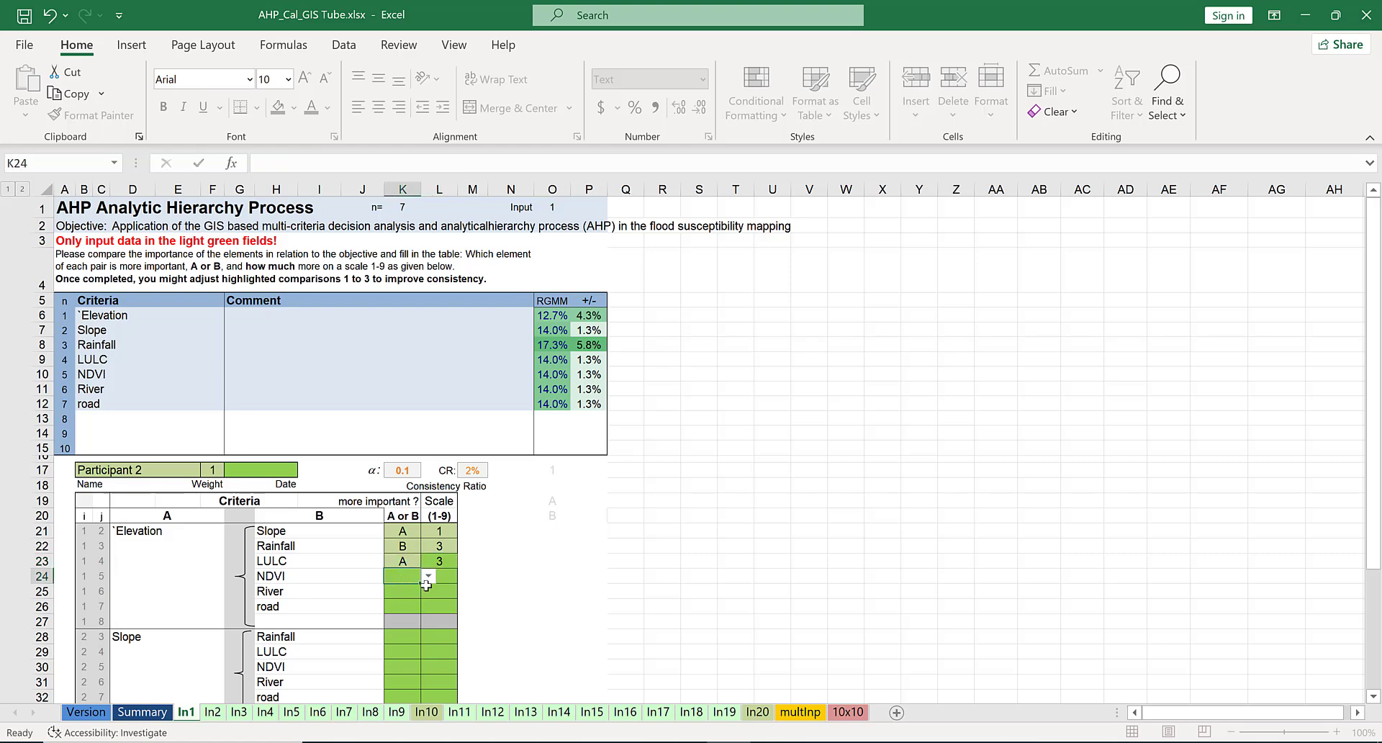
pyautogui.click(428, 577)
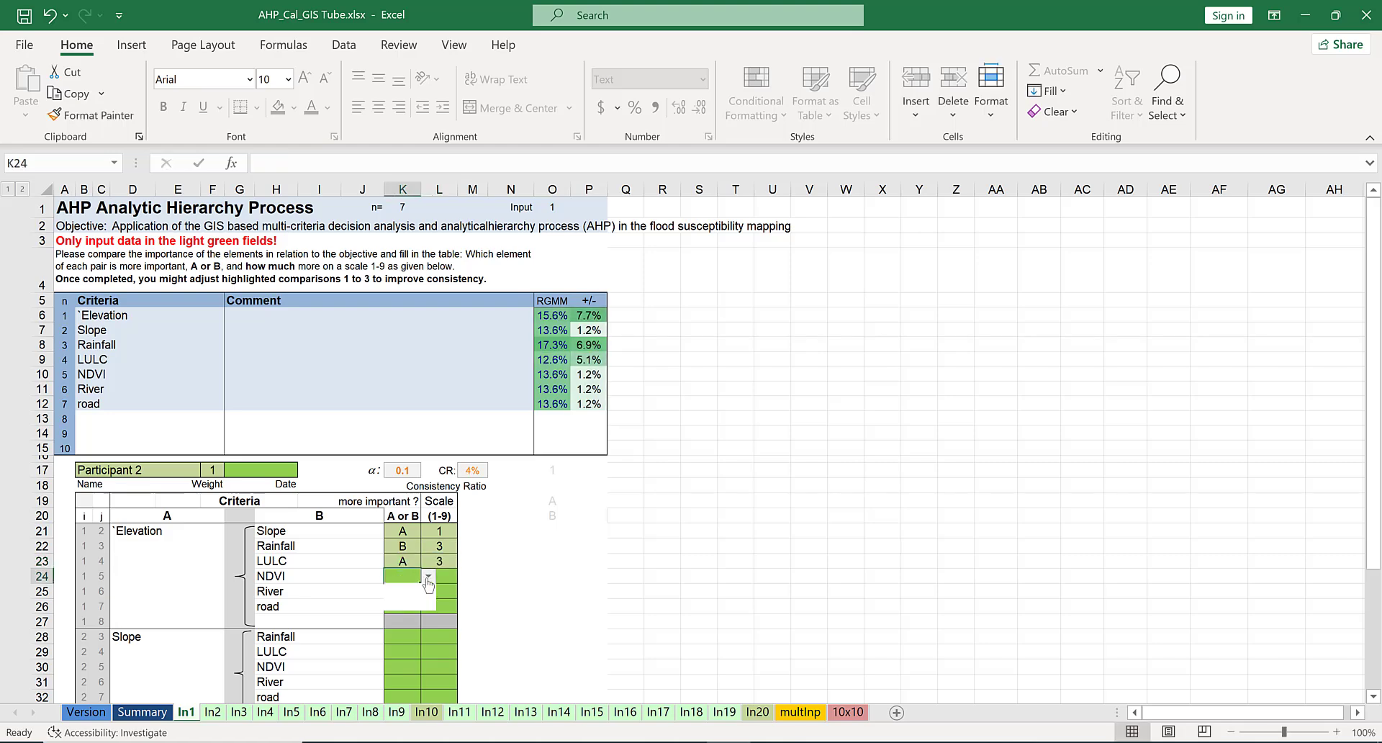
pyautogui.click(405, 594)
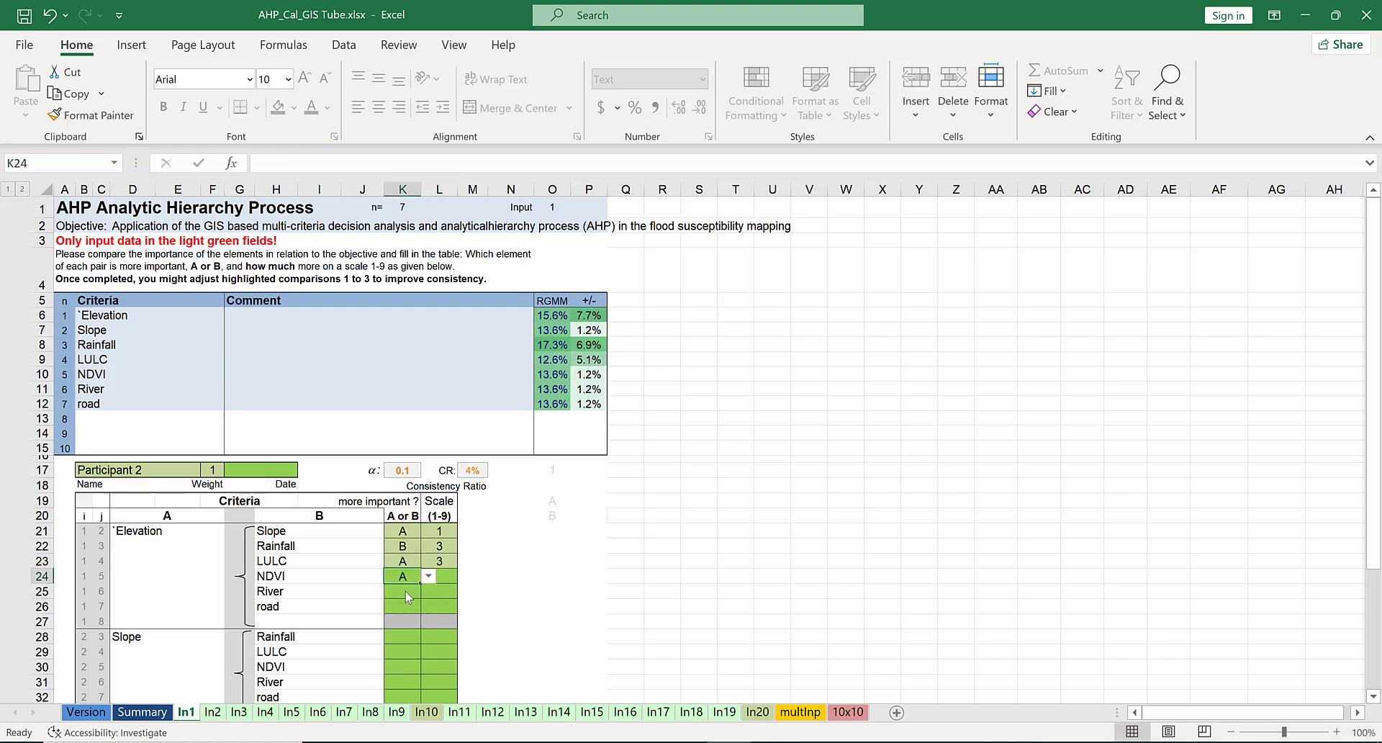
pyautogui.click(450, 578)
pyautogui.write('5')
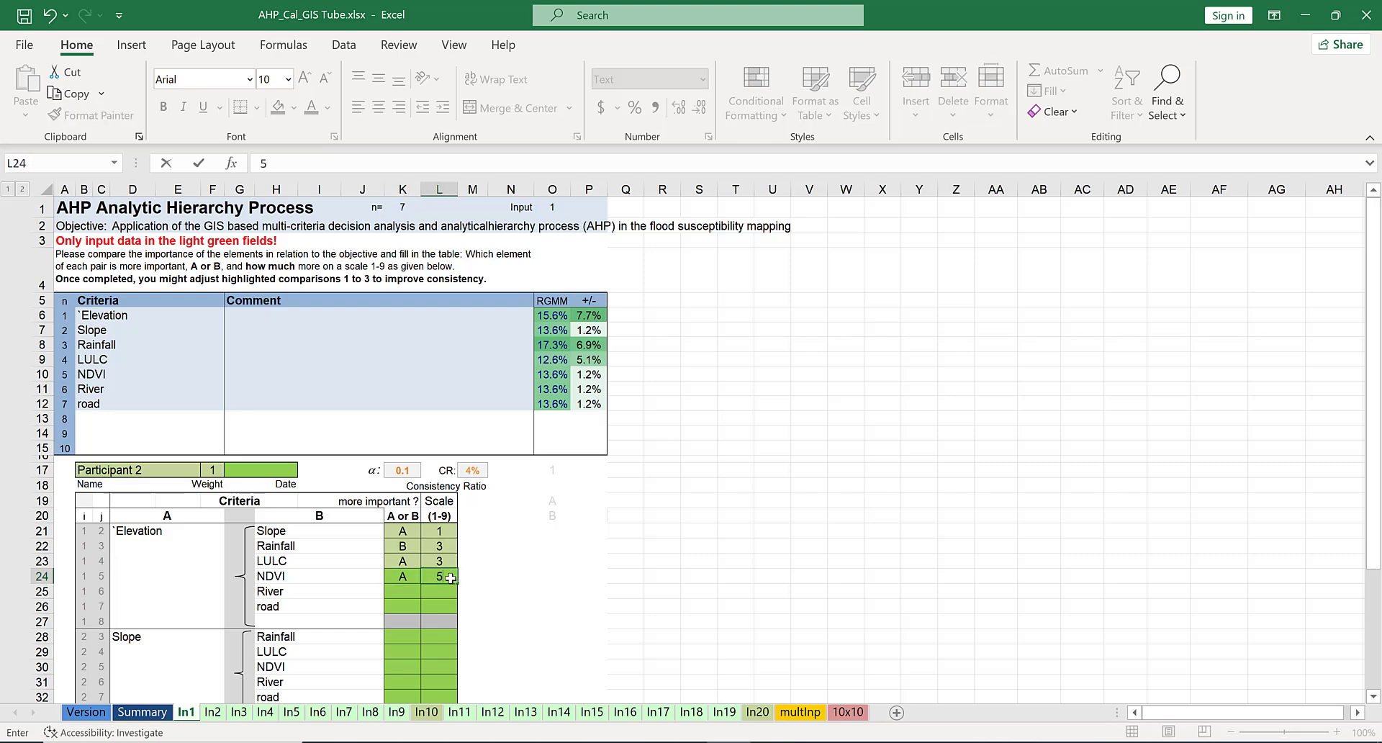
# Rate the Elevation versus River comparison with A as more important and scale 1.
pyautogui.click(405, 590)
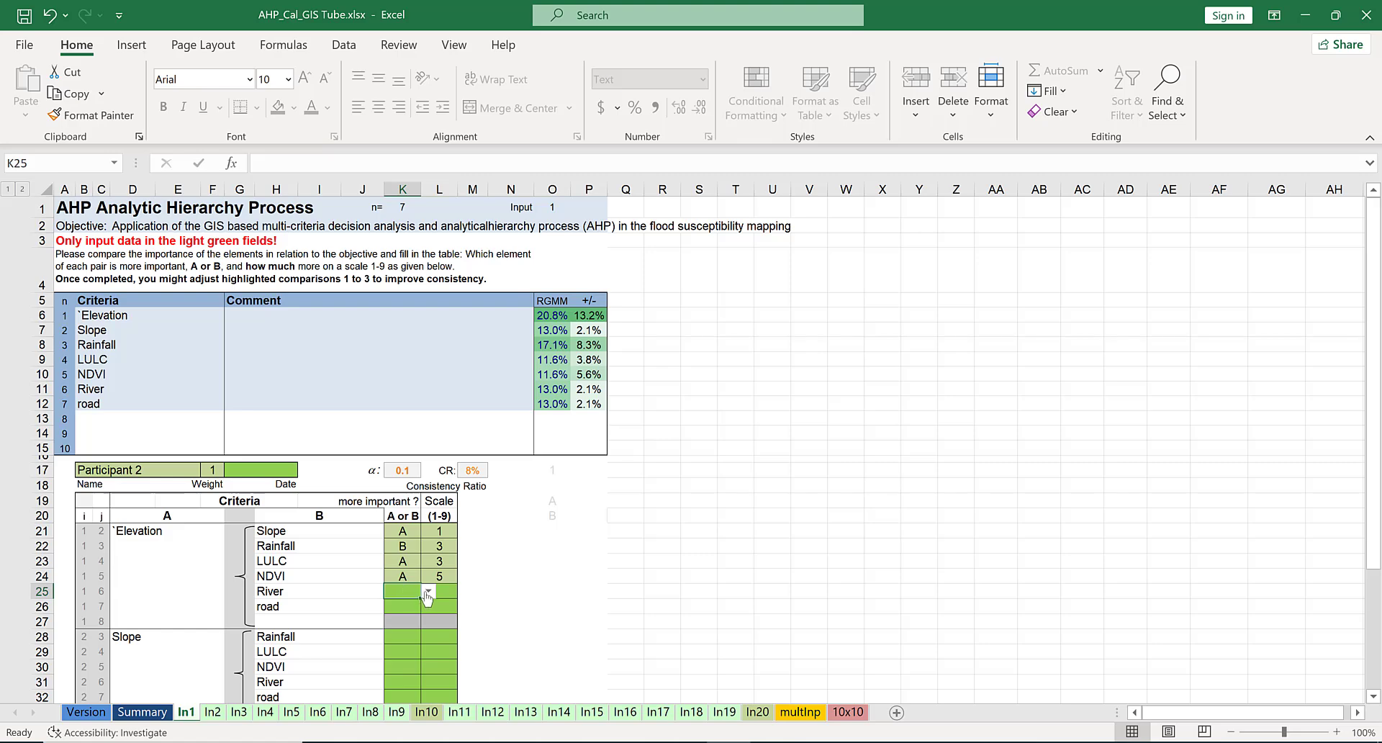
pyautogui.click(428, 592)
pyautogui.click(409, 605)
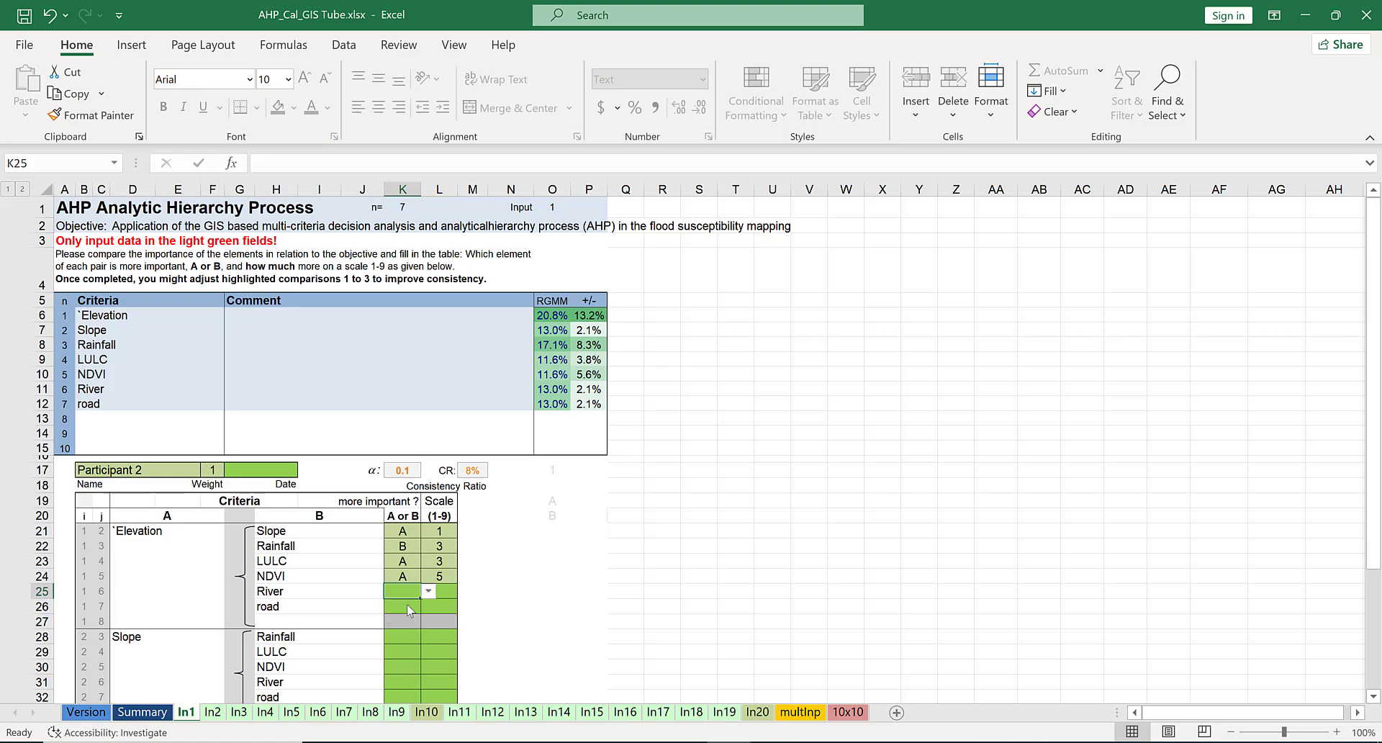
pyautogui.click(448, 593)
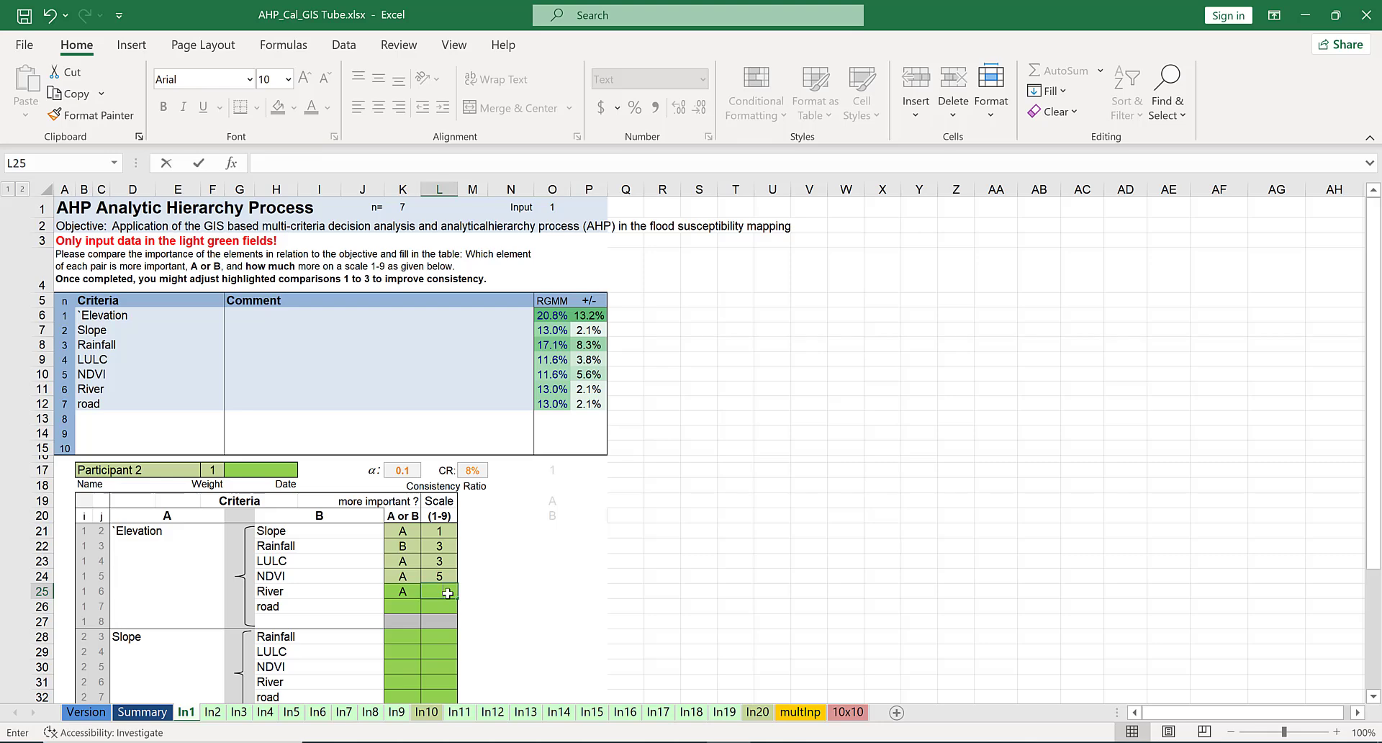
pyautogui.write('1')
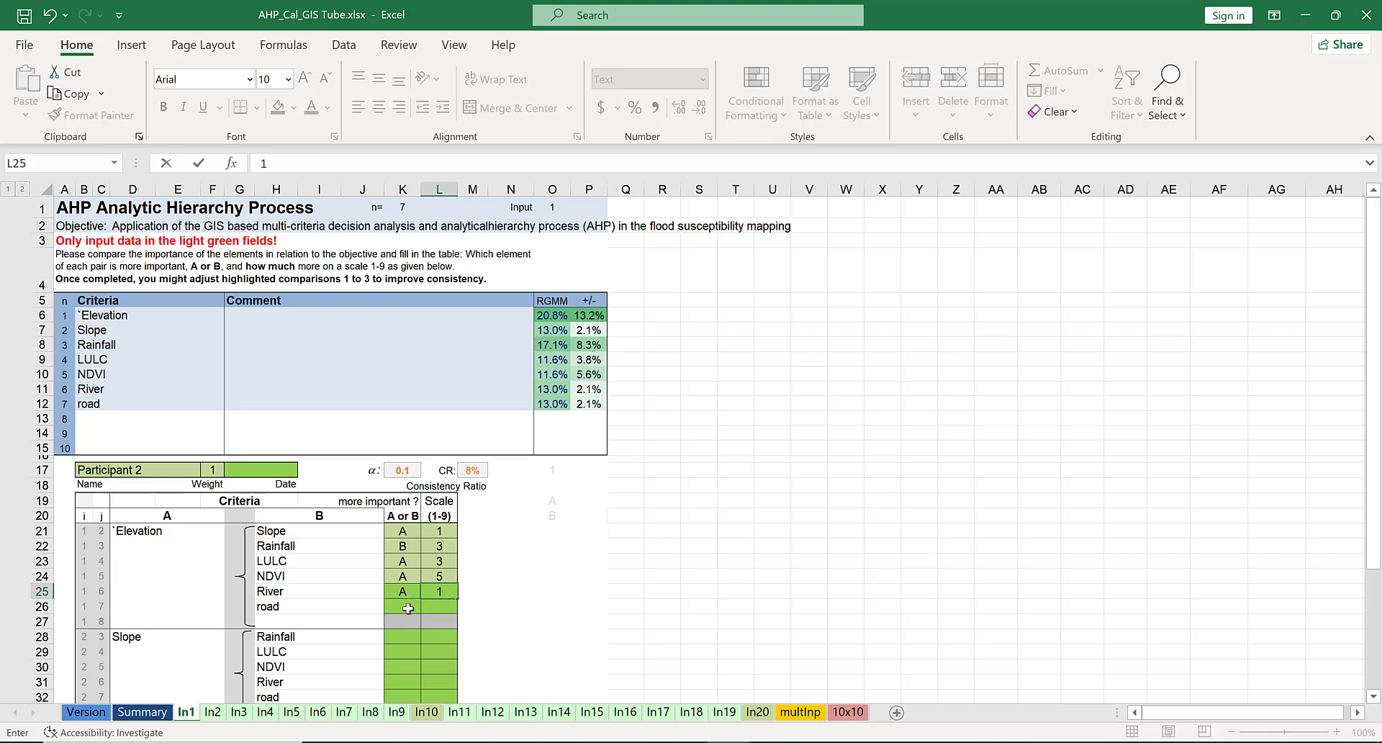
# Rate the Elevation versus road comparison with A as more important and scale 1.
pyautogui.click(408, 608)
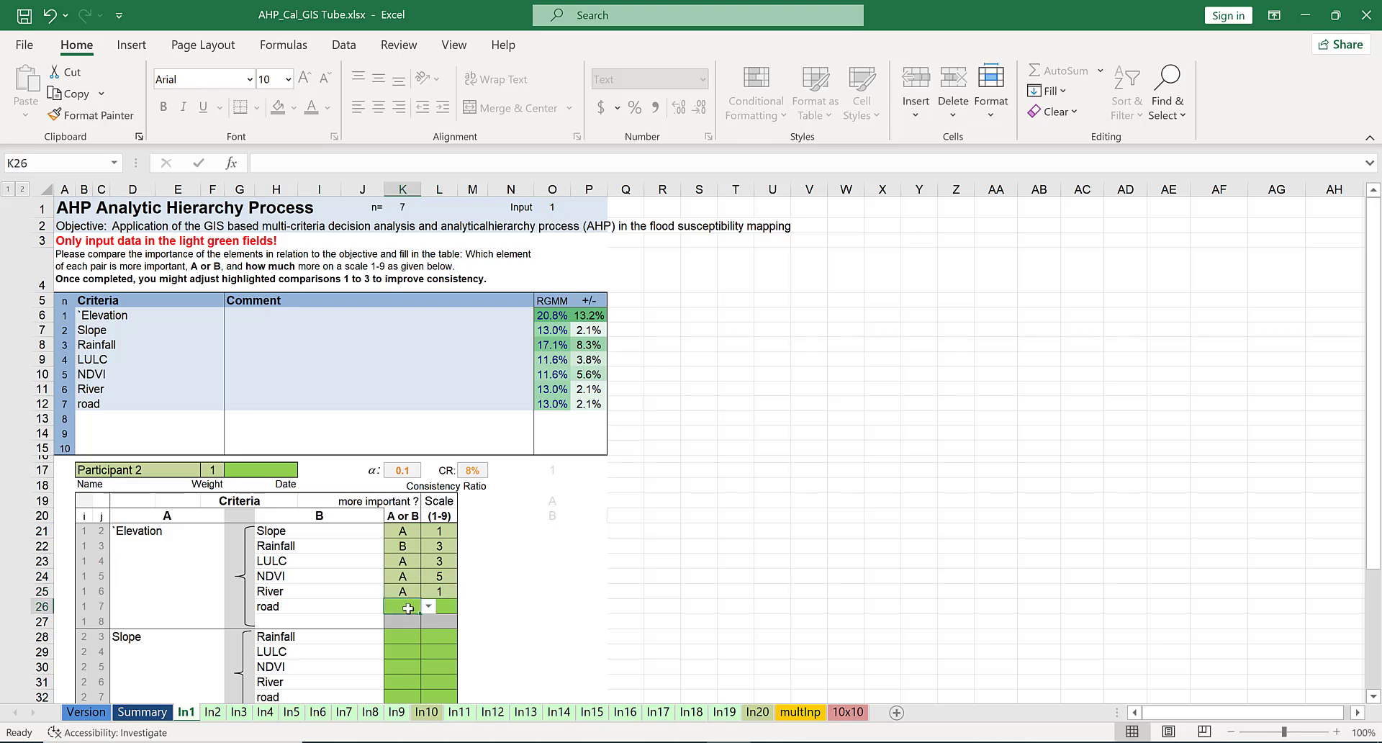
pyautogui.click(430, 608)
pyautogui.click(407, 622)
pyautogui.click(451, 611)
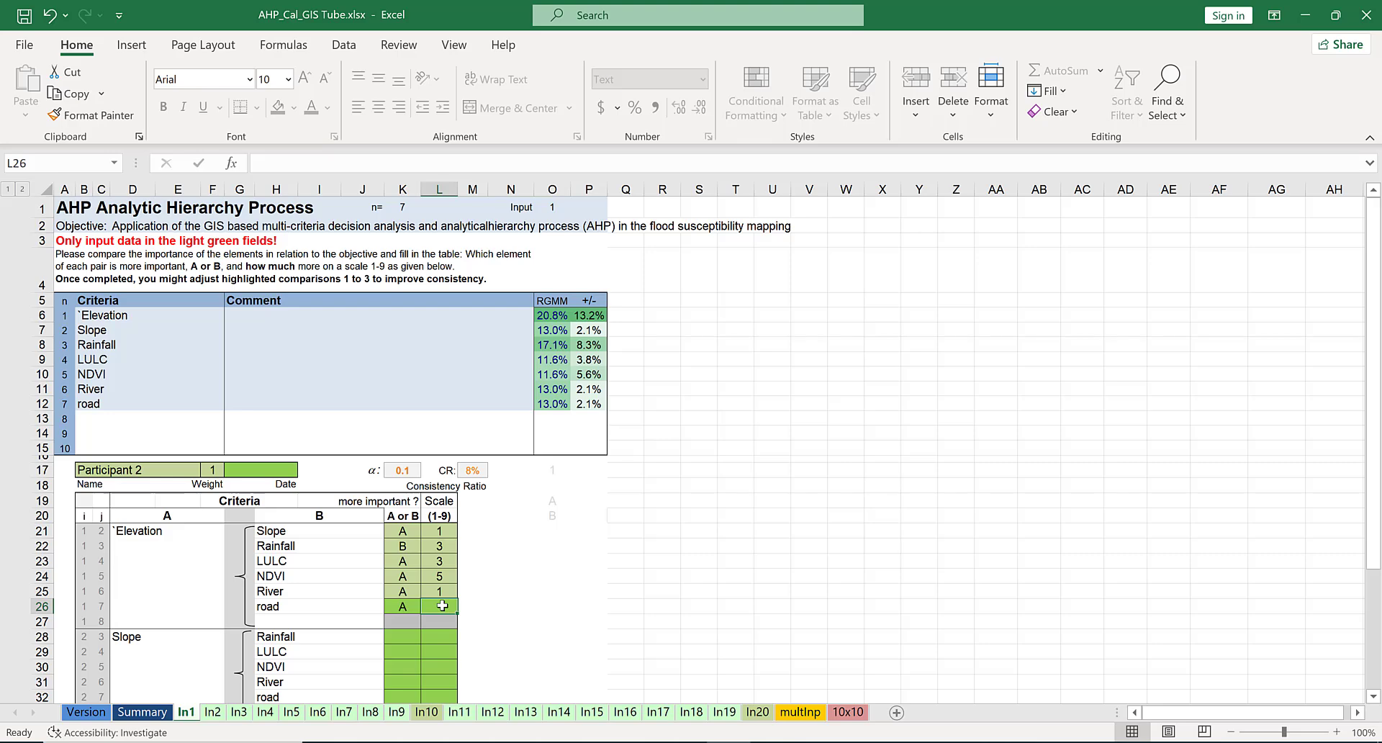
pyautogui.write('1')
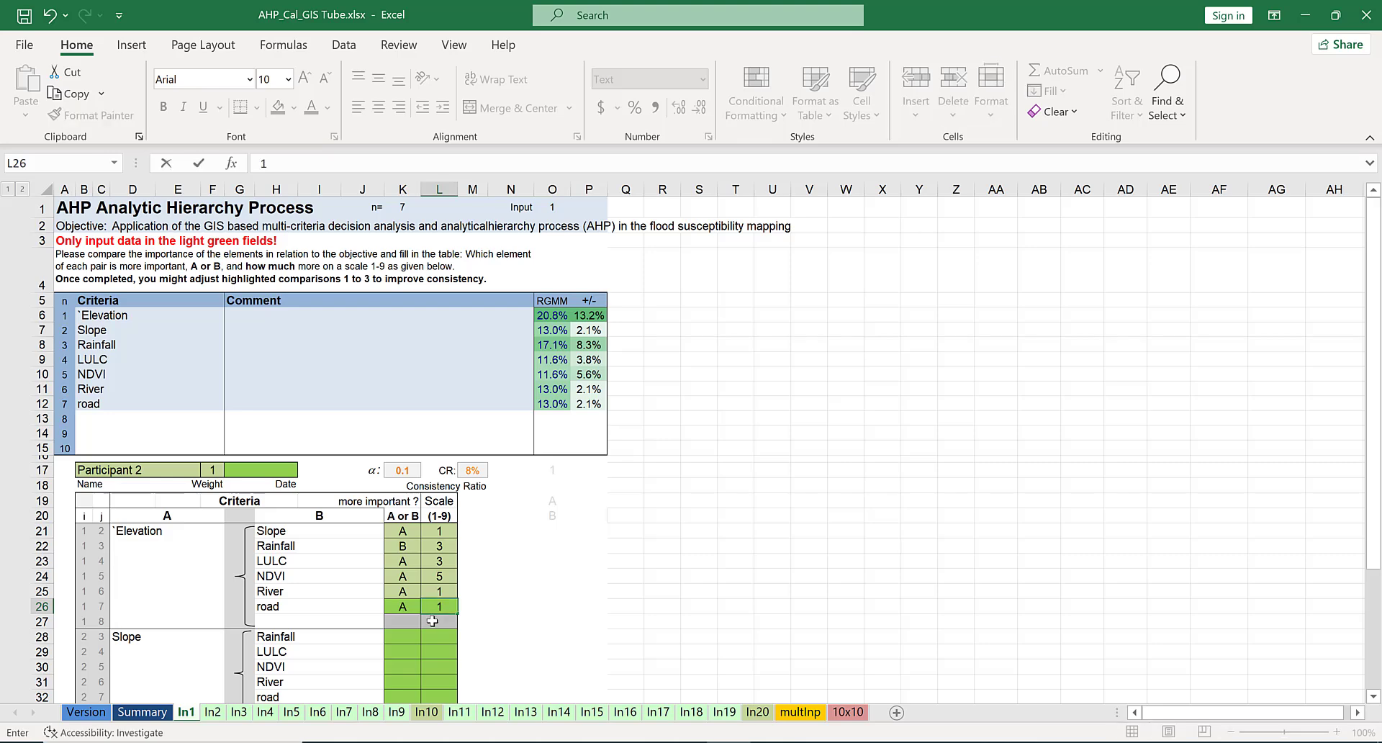
pyautogui.click(432, 622)
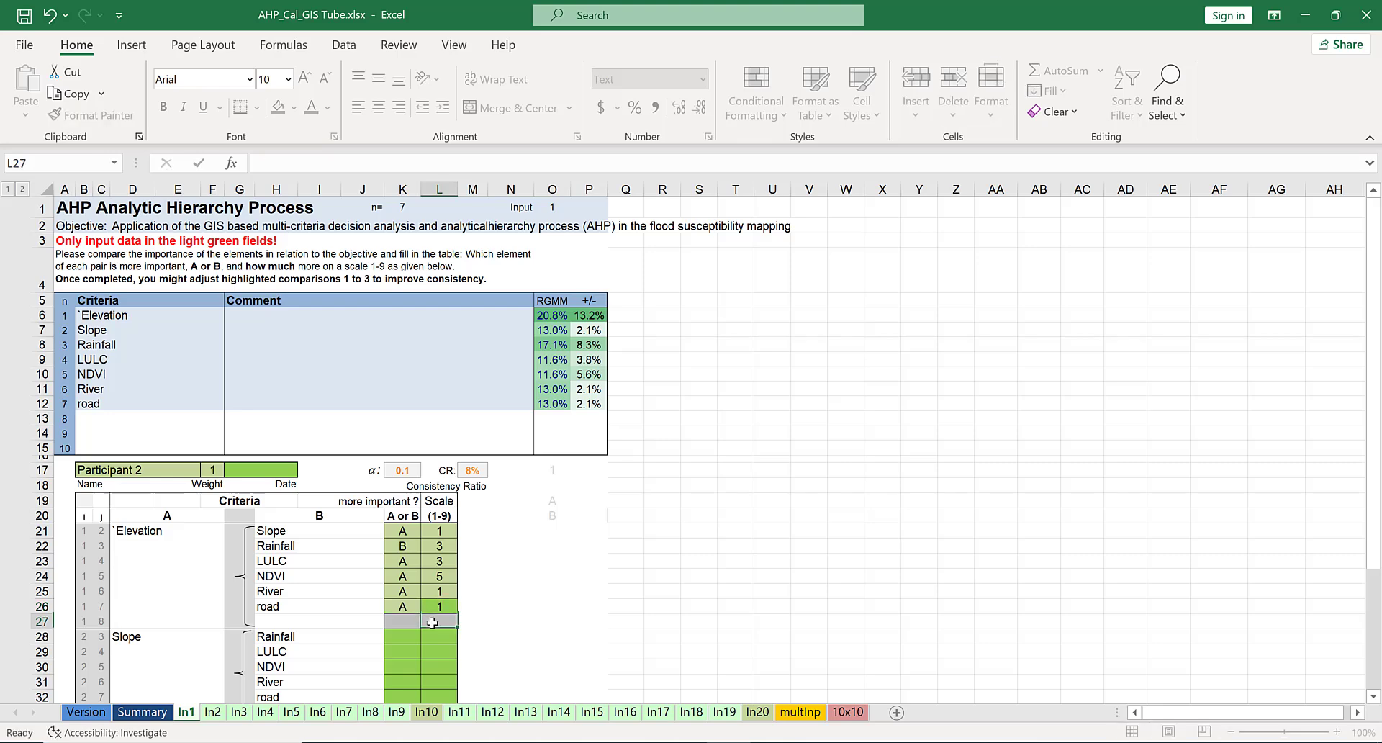
# Rate the Slope versus Rainfall comparison with B as more important and scale 3.
pyautogui.click(1373, 698)
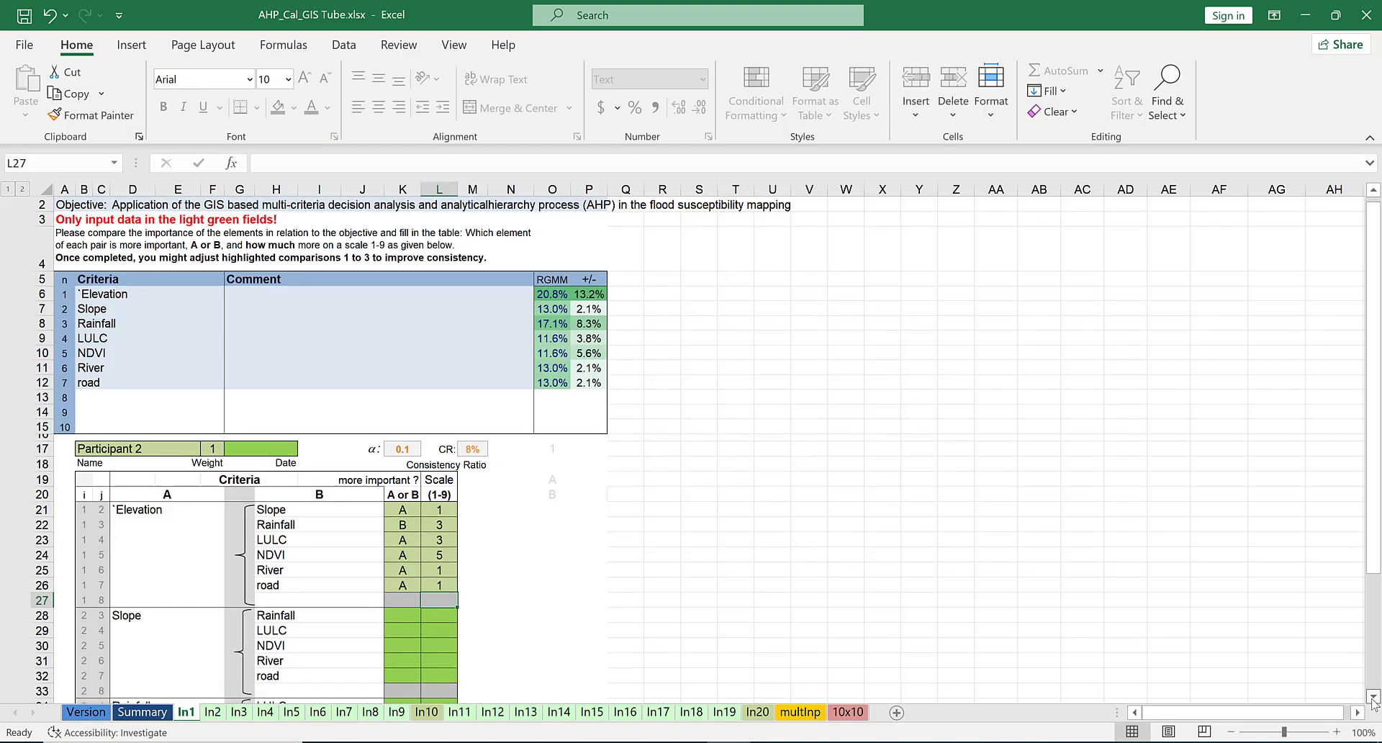
pyautogui.click(1373, 698)
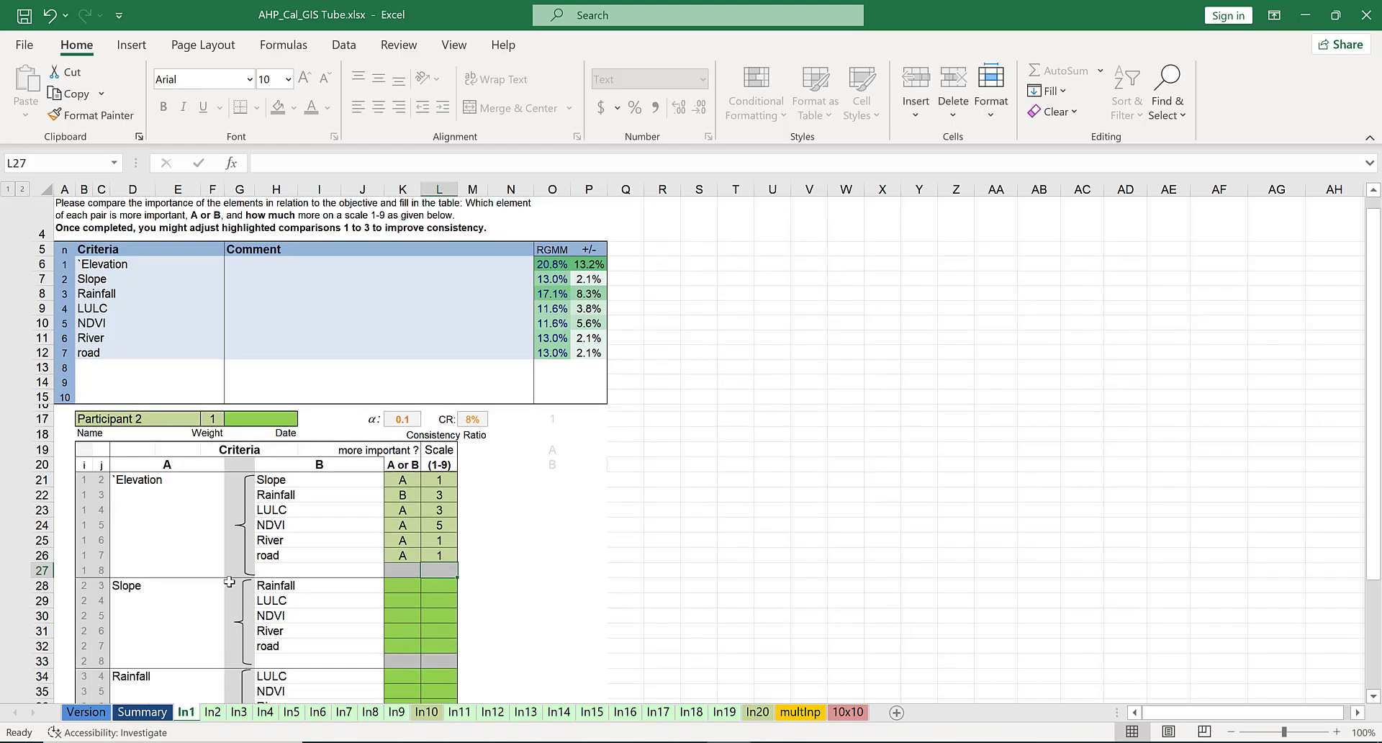
pyautogui.click(412, 590)
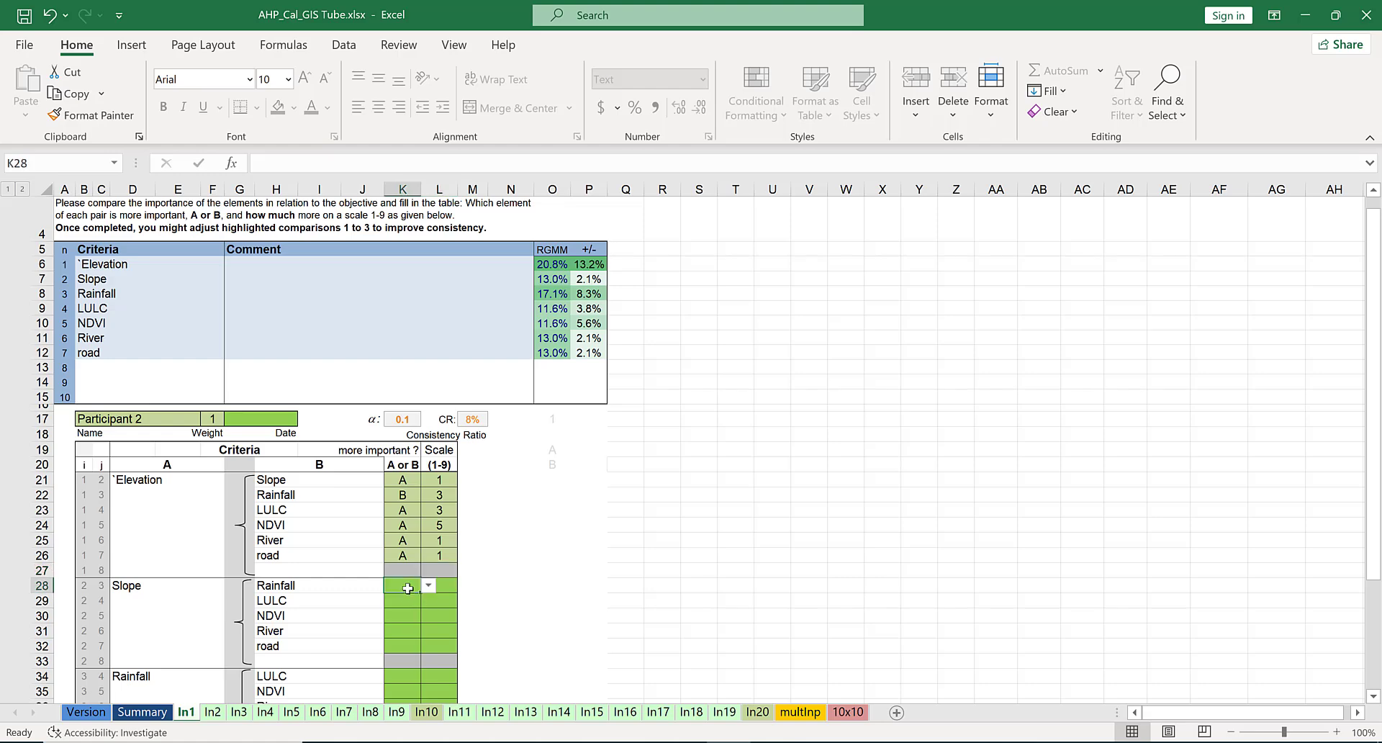
pyautogui.click(428, 586)
pyautogui.click(449, 585)
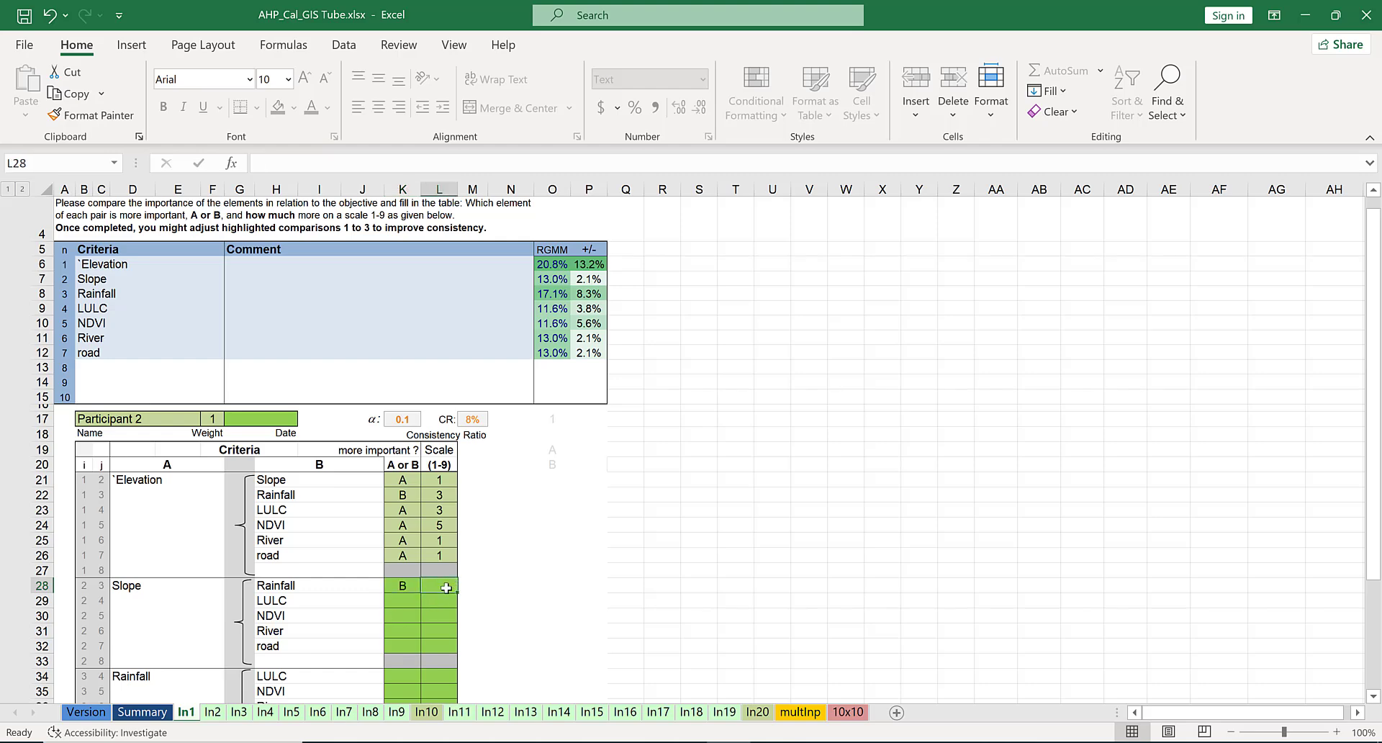
pyautogui.write('3')
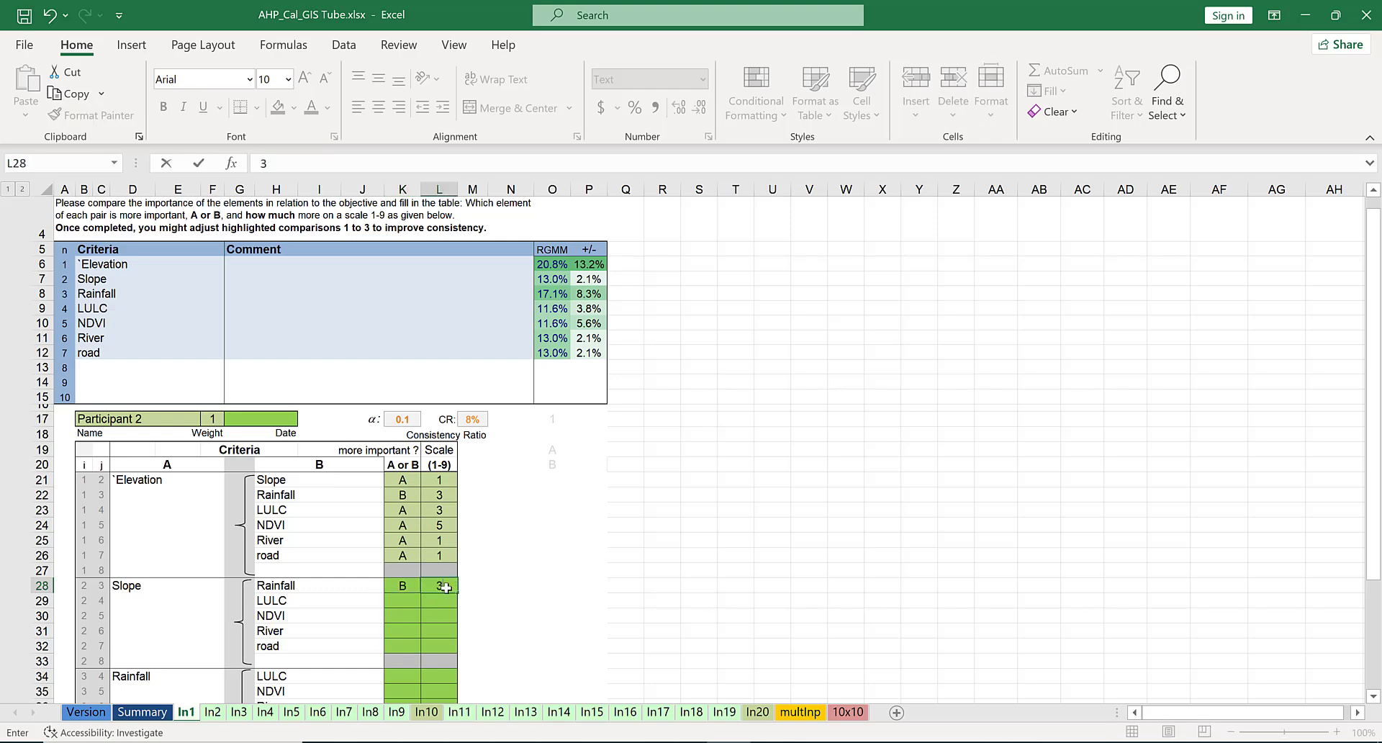
# Rate the Slope versus LULC comparison with A as more important and scale 3.
pyautogui.click(404, 598)
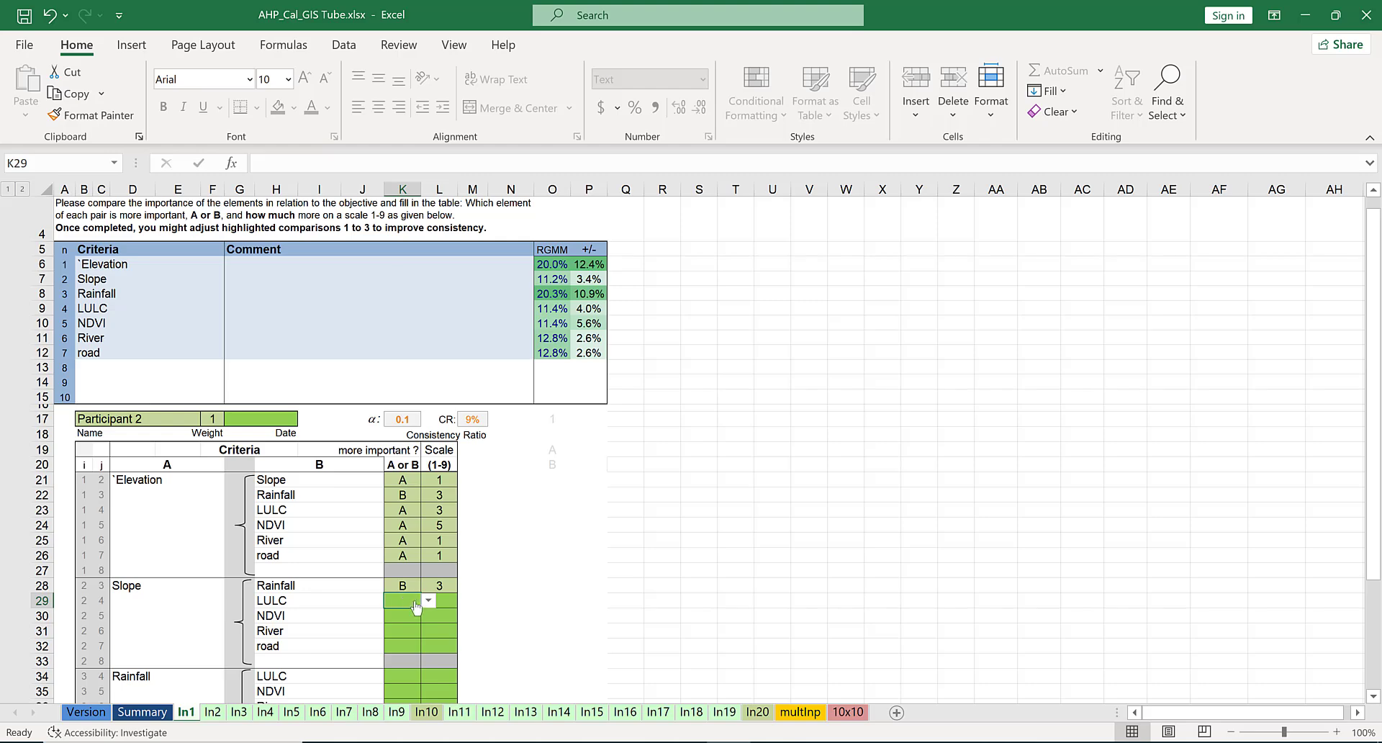
pyautogui.click(427, 602)
pyautogui.click(410, 614)
pyautogui.click(444, 601)
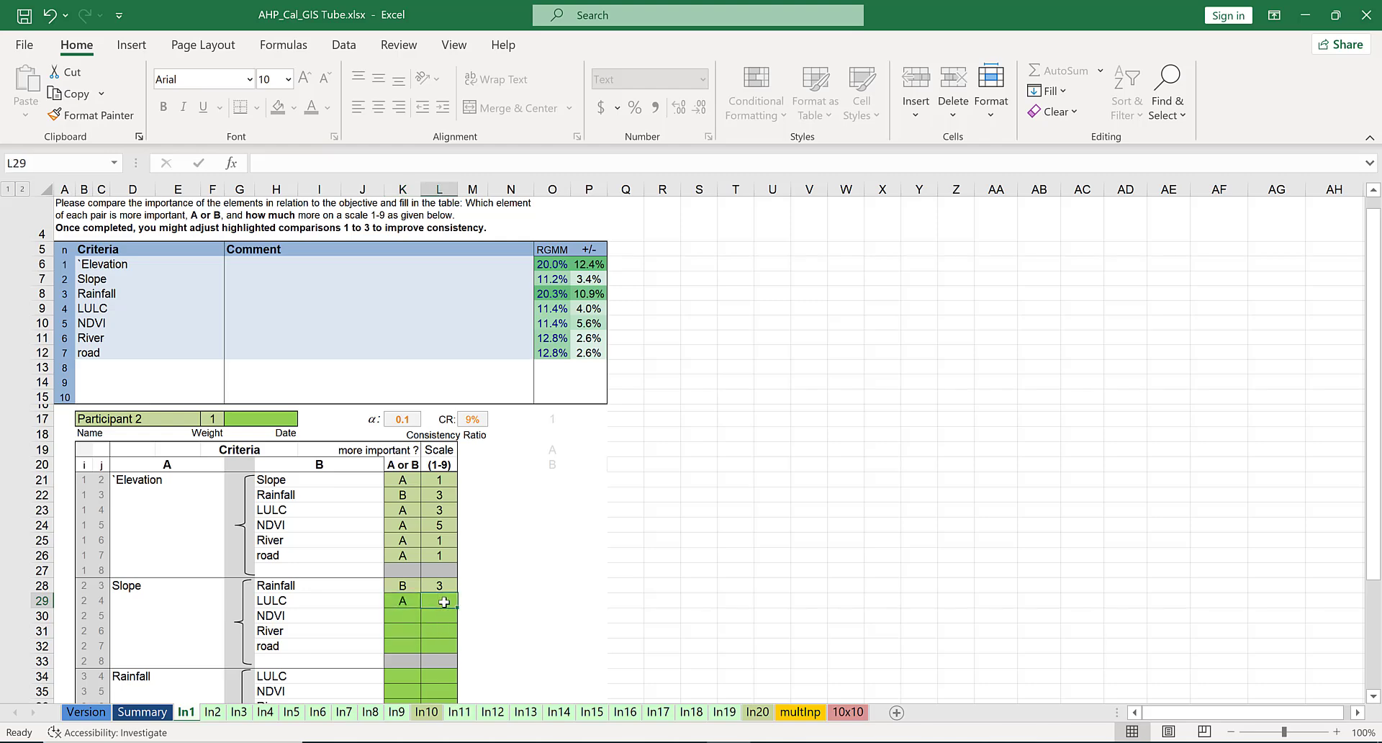
pyautogui.write('3')
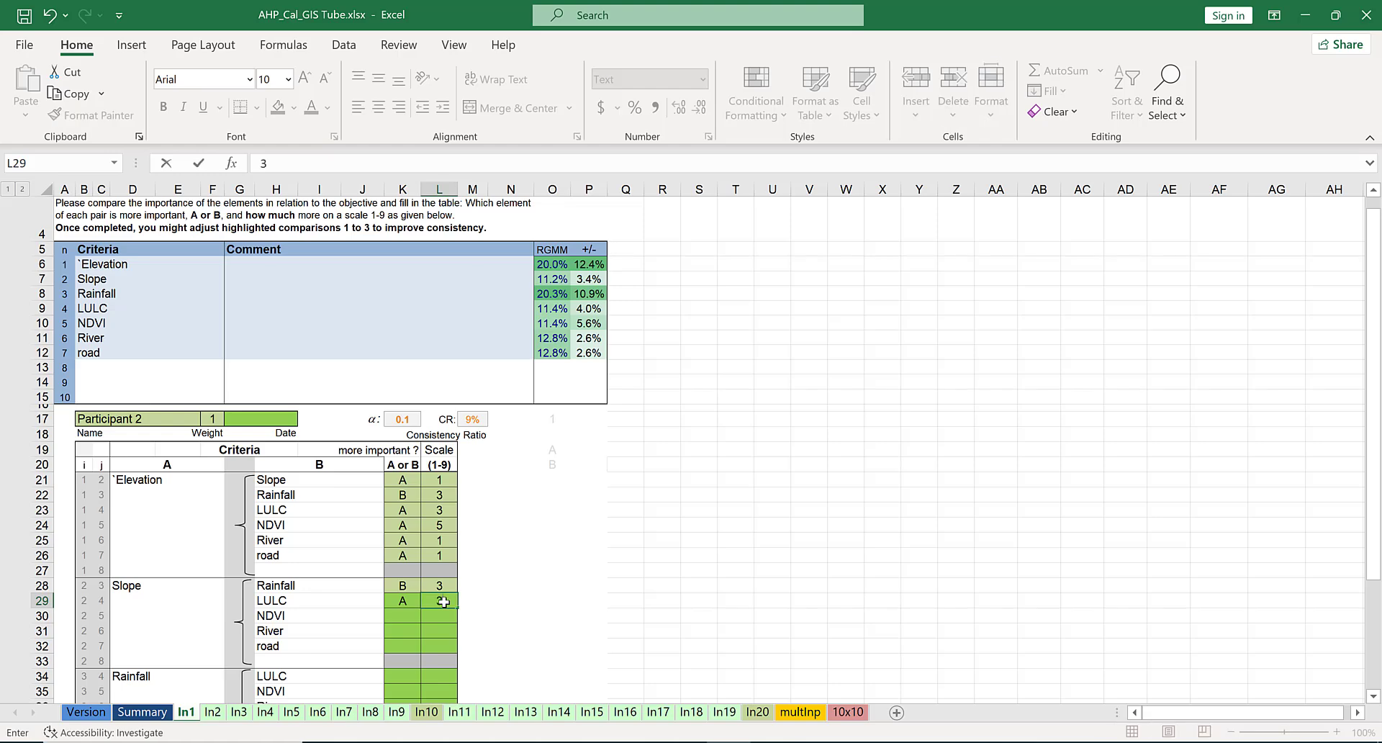
# Rate the Slope versus NDVI comparison with A as more important and scale 3.
pyautogui.click(406, 615)
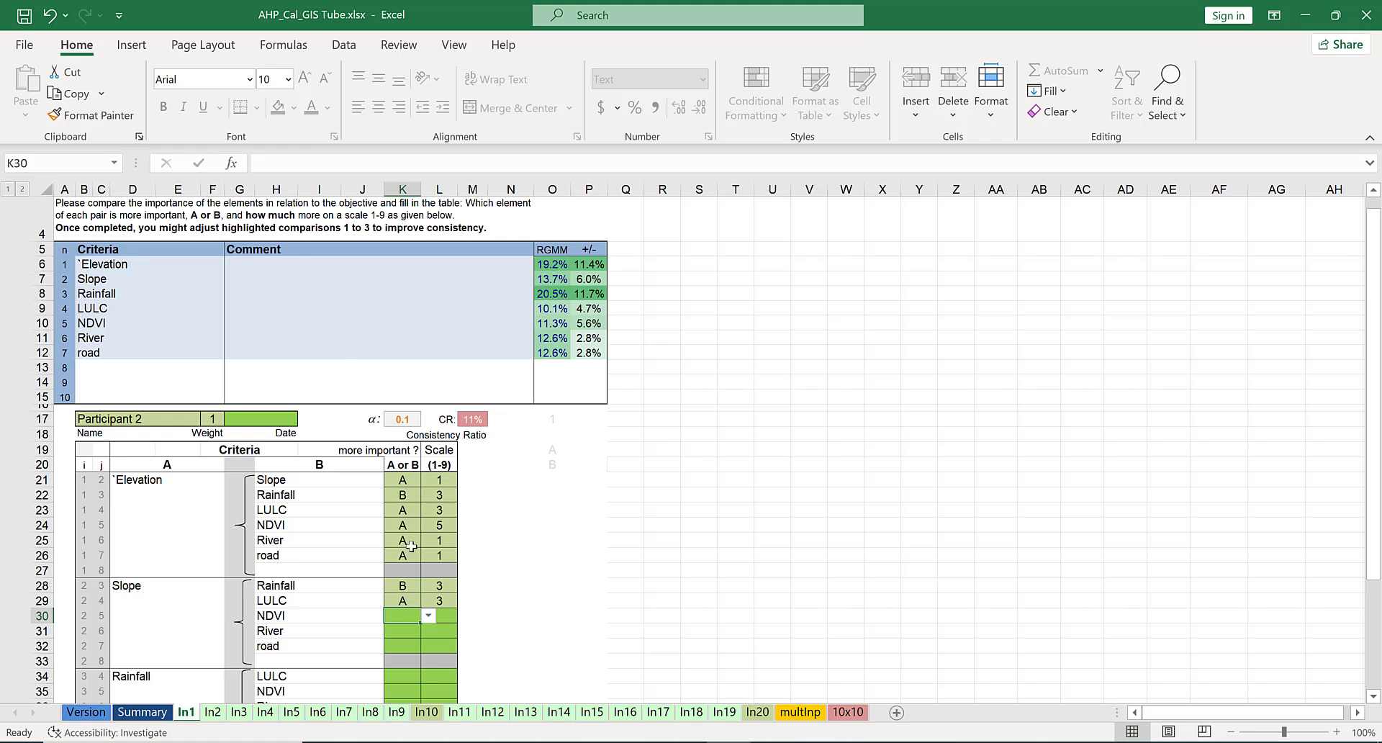
pyautogui.click(429, 616)
pyautogui.click(407, 640)
pyautogui.click(447, 619)
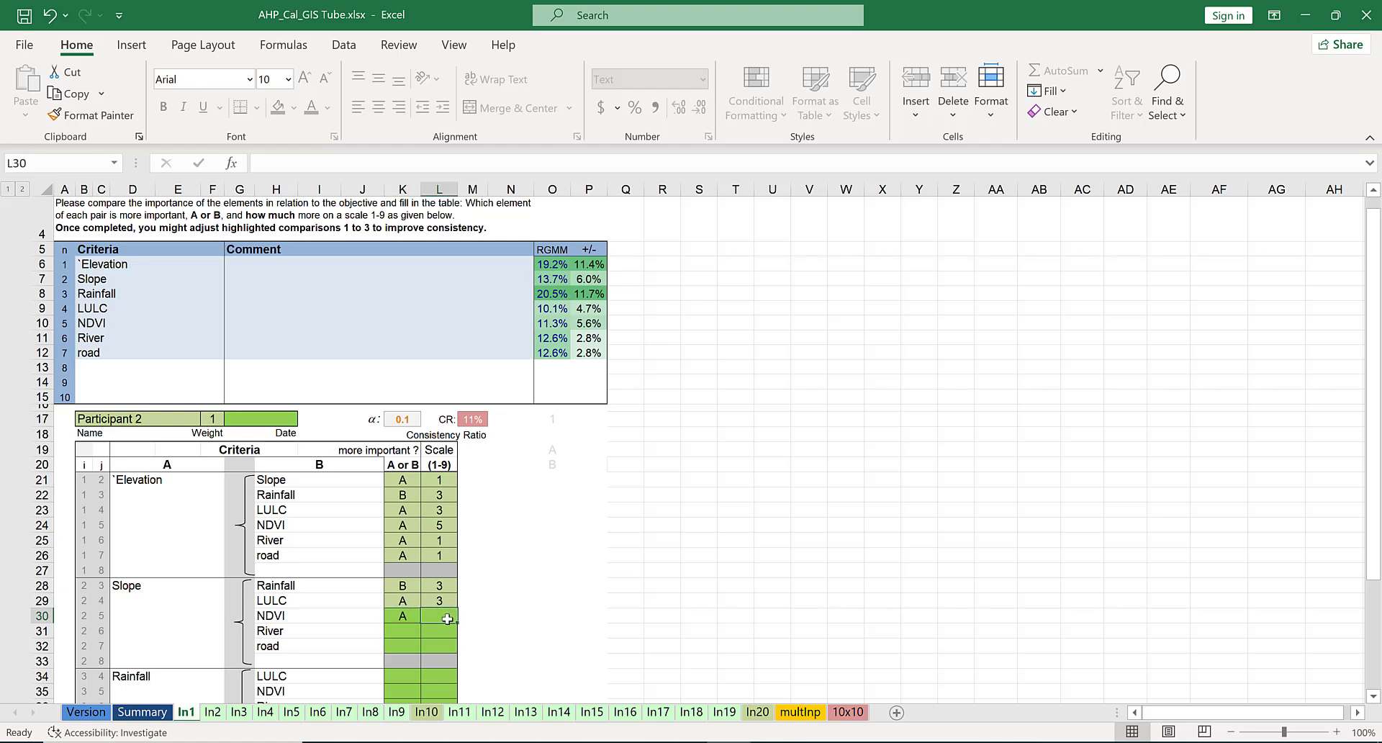
pyautogui.write('3')
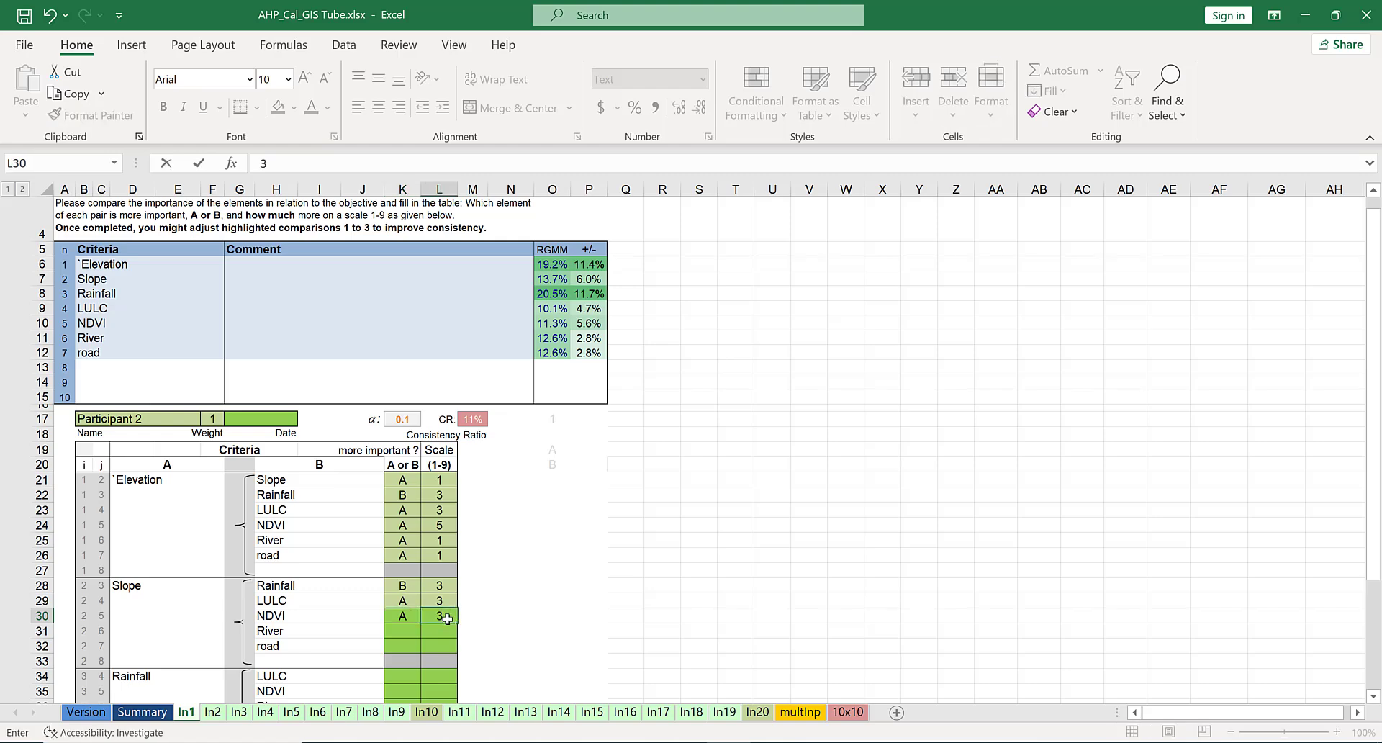
pyautogui.click(401, 633)
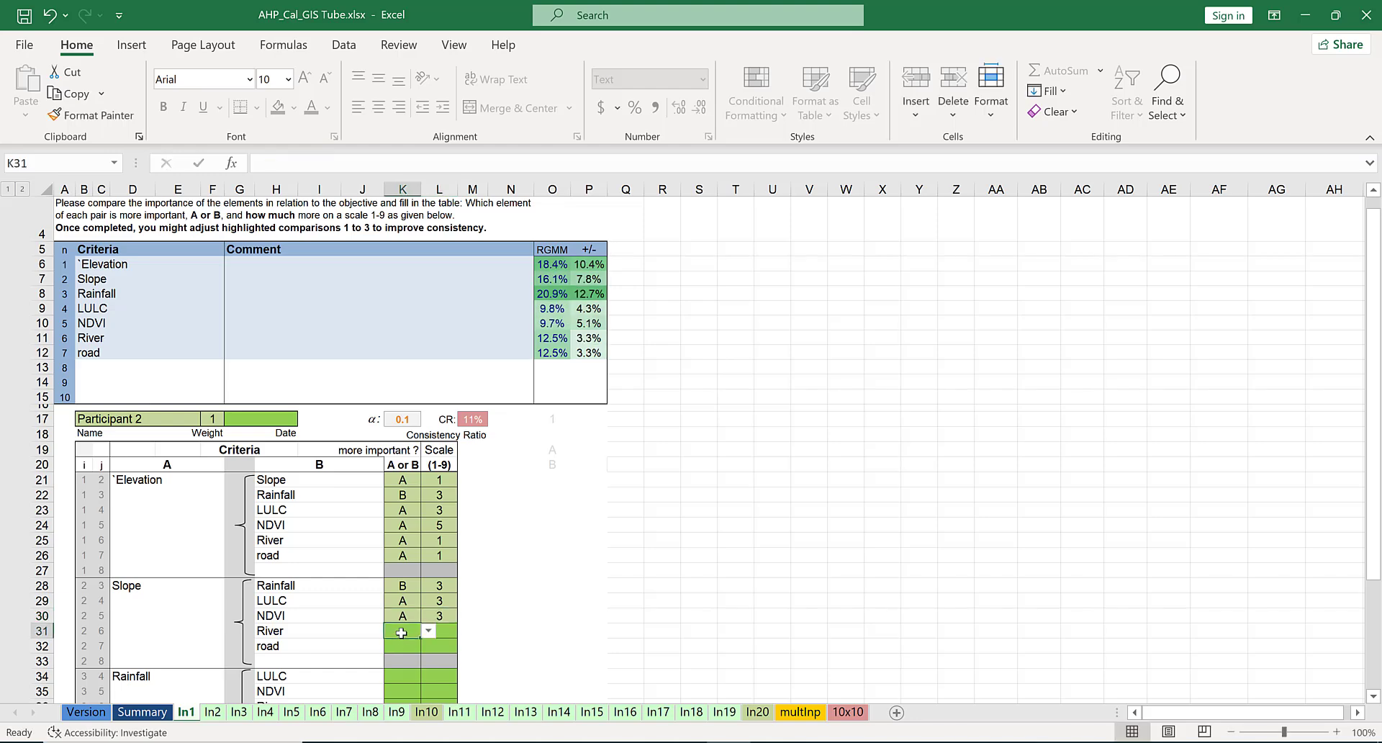
# Rate the Slope versus River comparison with A as more important and scale 1.
pyautogui.click(427, 633)
pyautogui.click(415, 644)
pyautogui.click(446, 630)
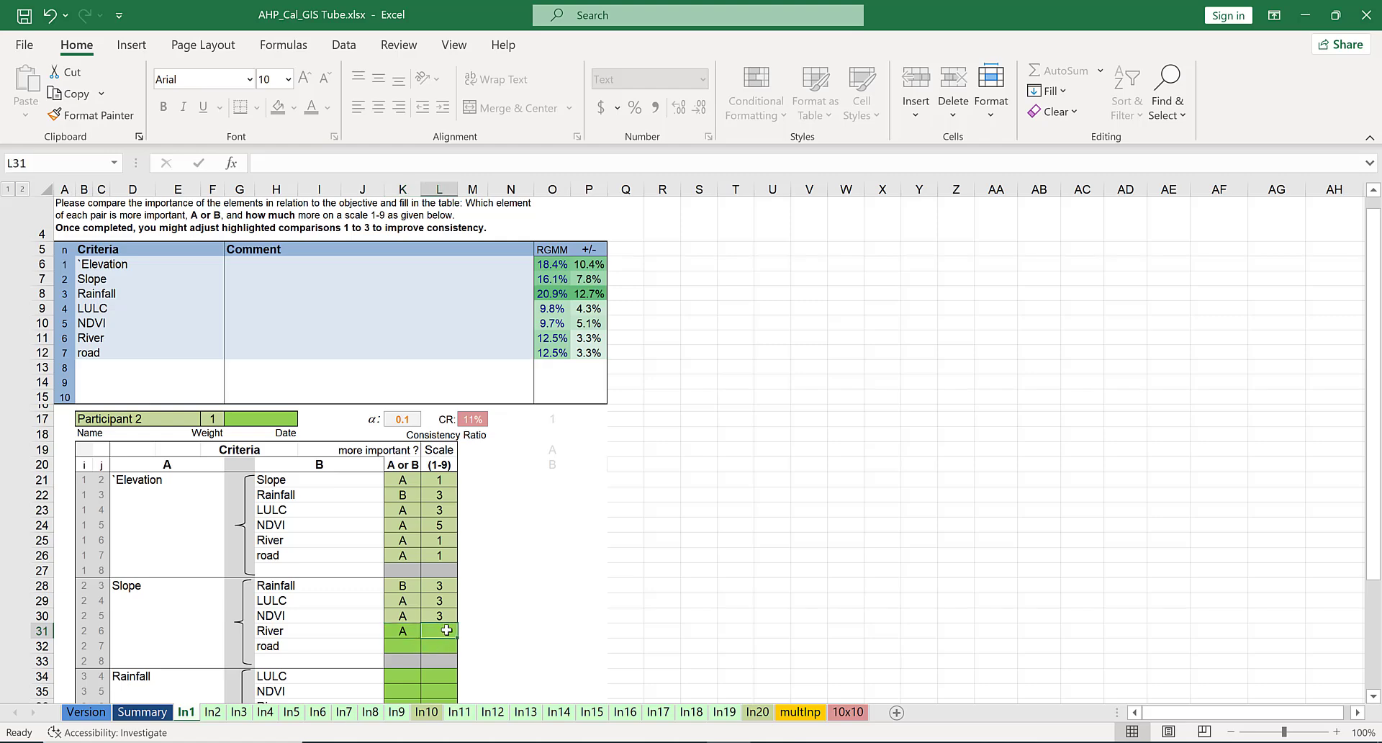
pyautogui.write('1')
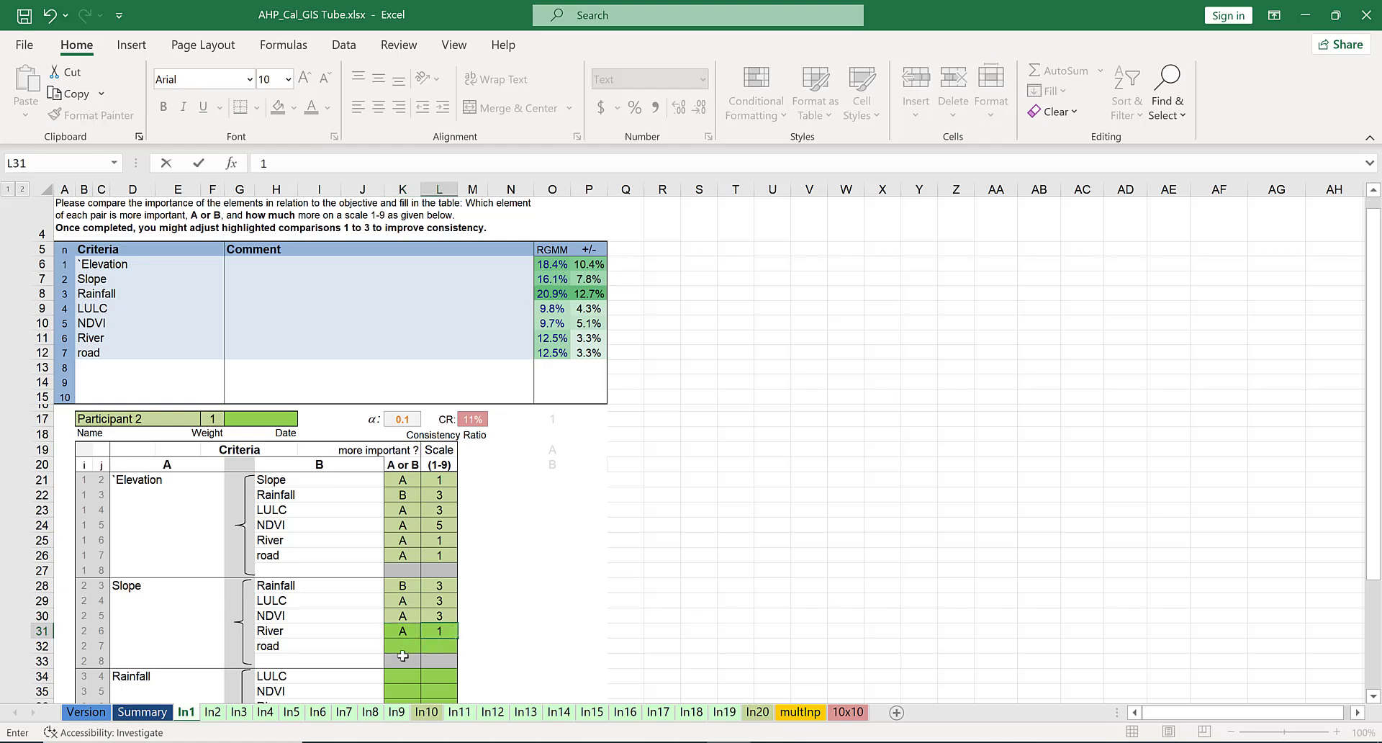
# Rate the Slope versus road comparison with A as more important and scale 1.
pyautogui.click(403, 644)
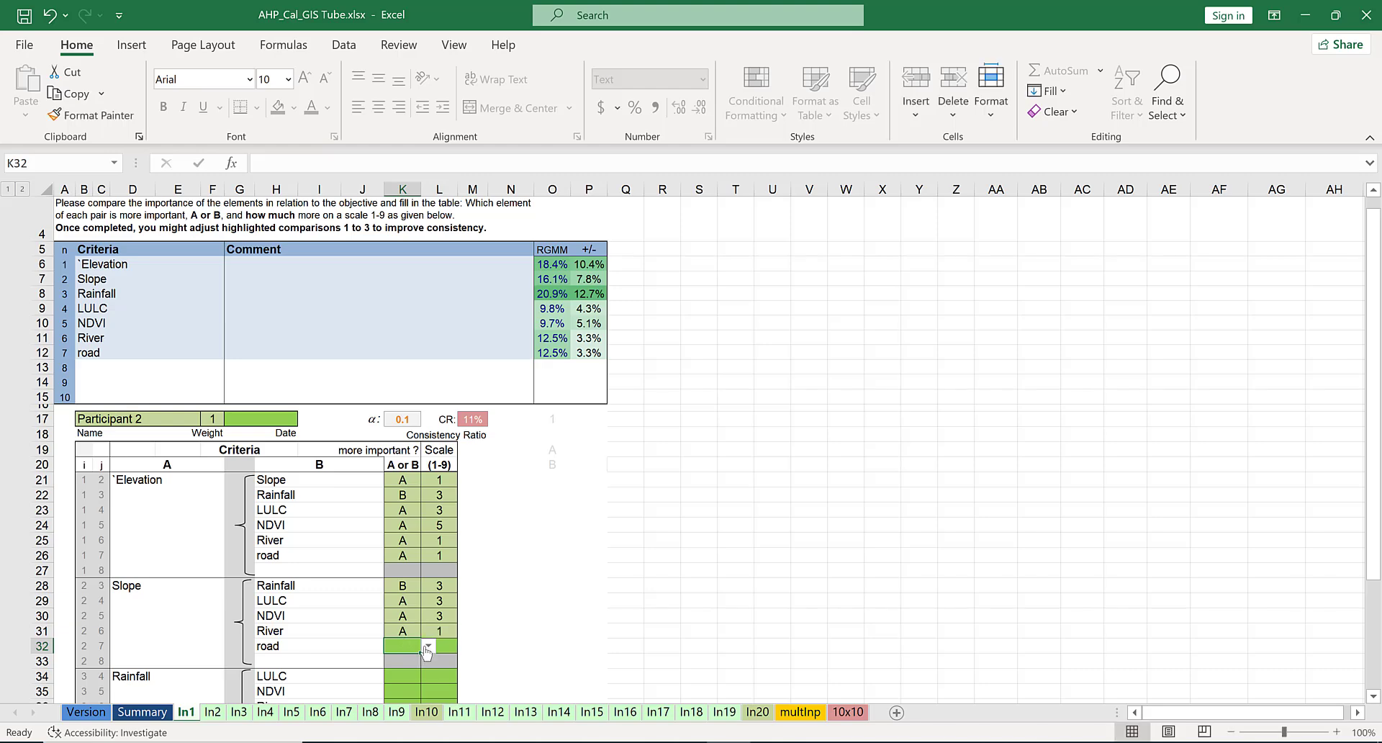
pyautogui.click(1372, 696)
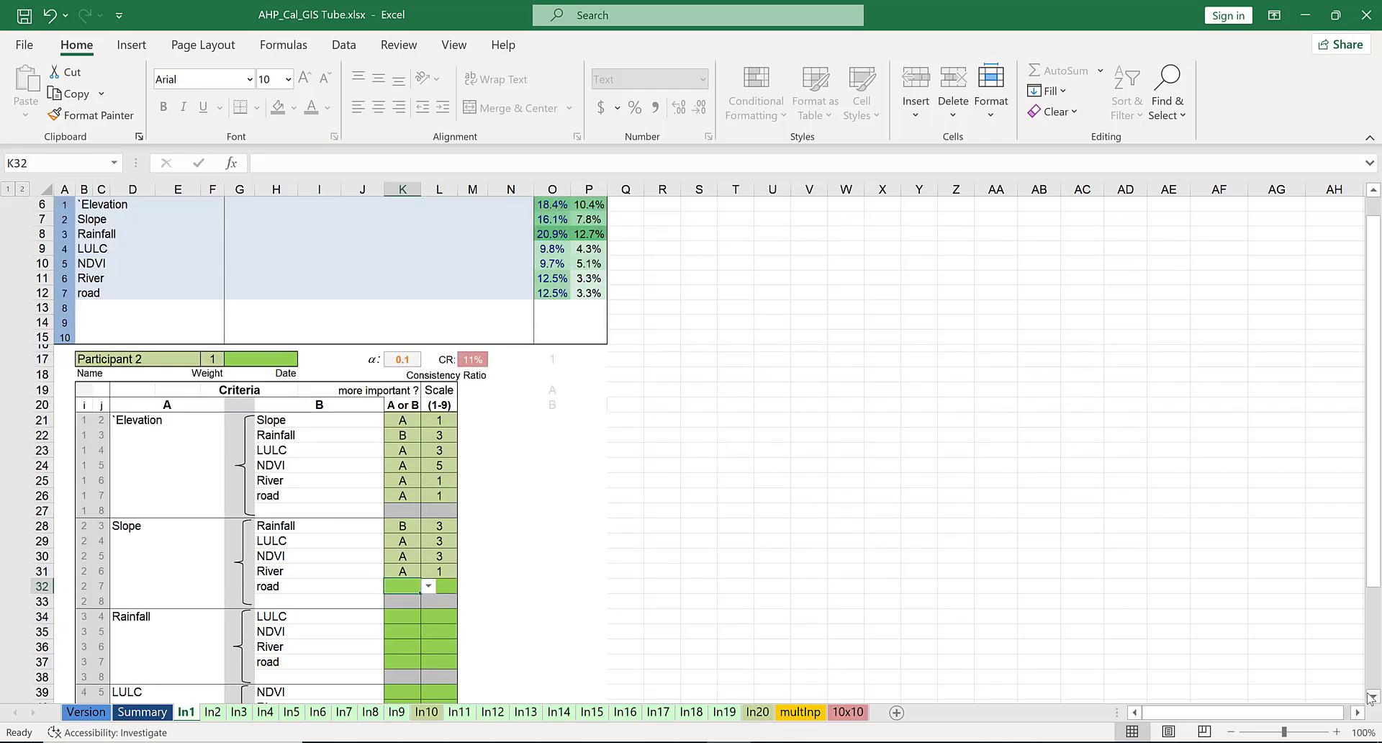
pyautogui.click(1372, 696)
pyautogui.click(1372, 695)
pyautogui.click(1372, 696)
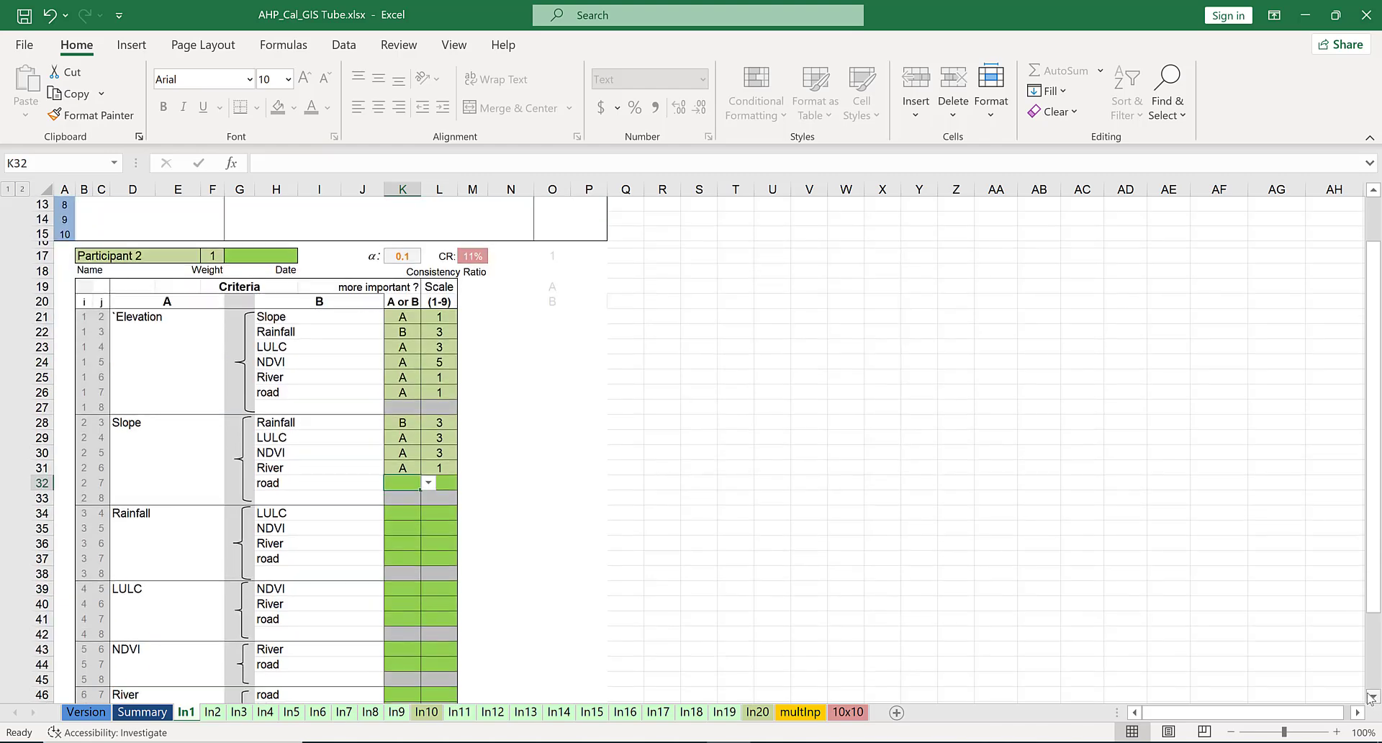
pyautogui.click(1373, 696)
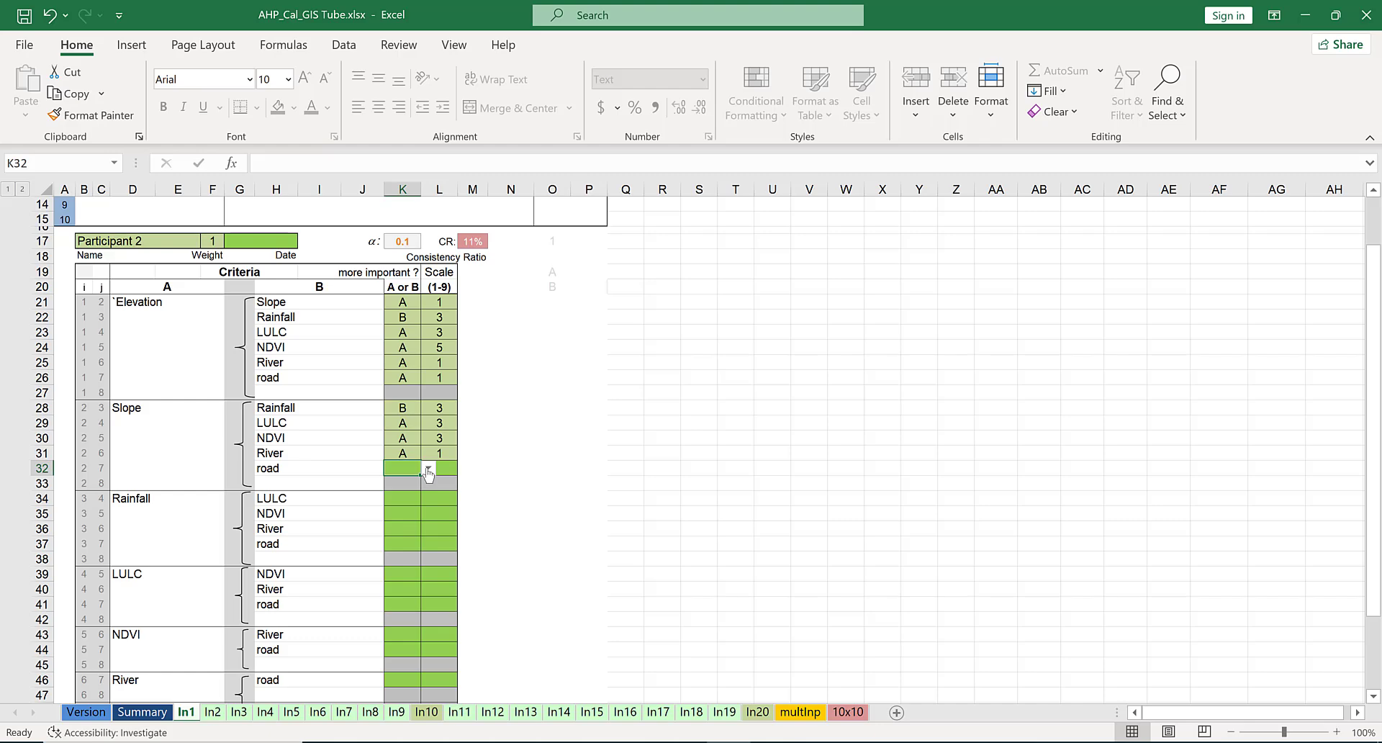
pyautogui.click(428, 471)
pyautogui.click(418, 484)
pyautogui.click(446, 466)
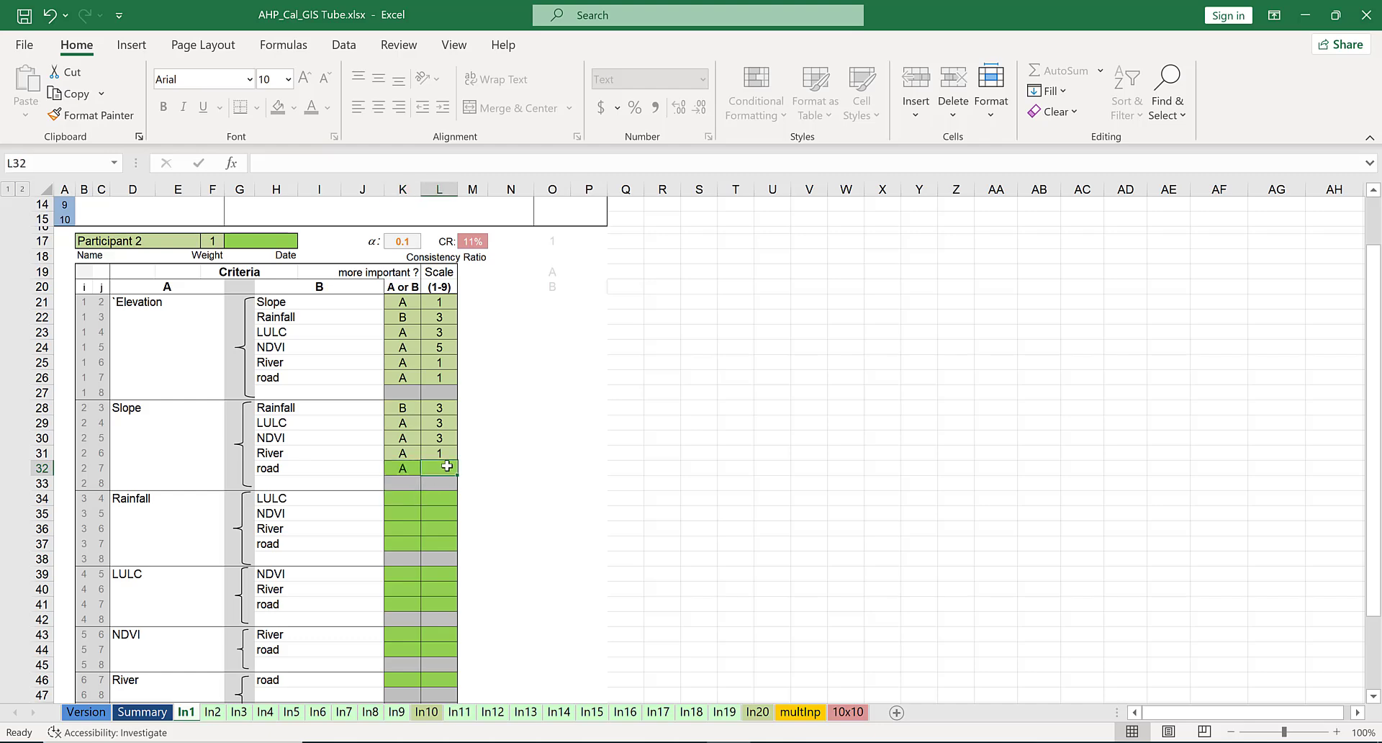
pyautogui.write('1')
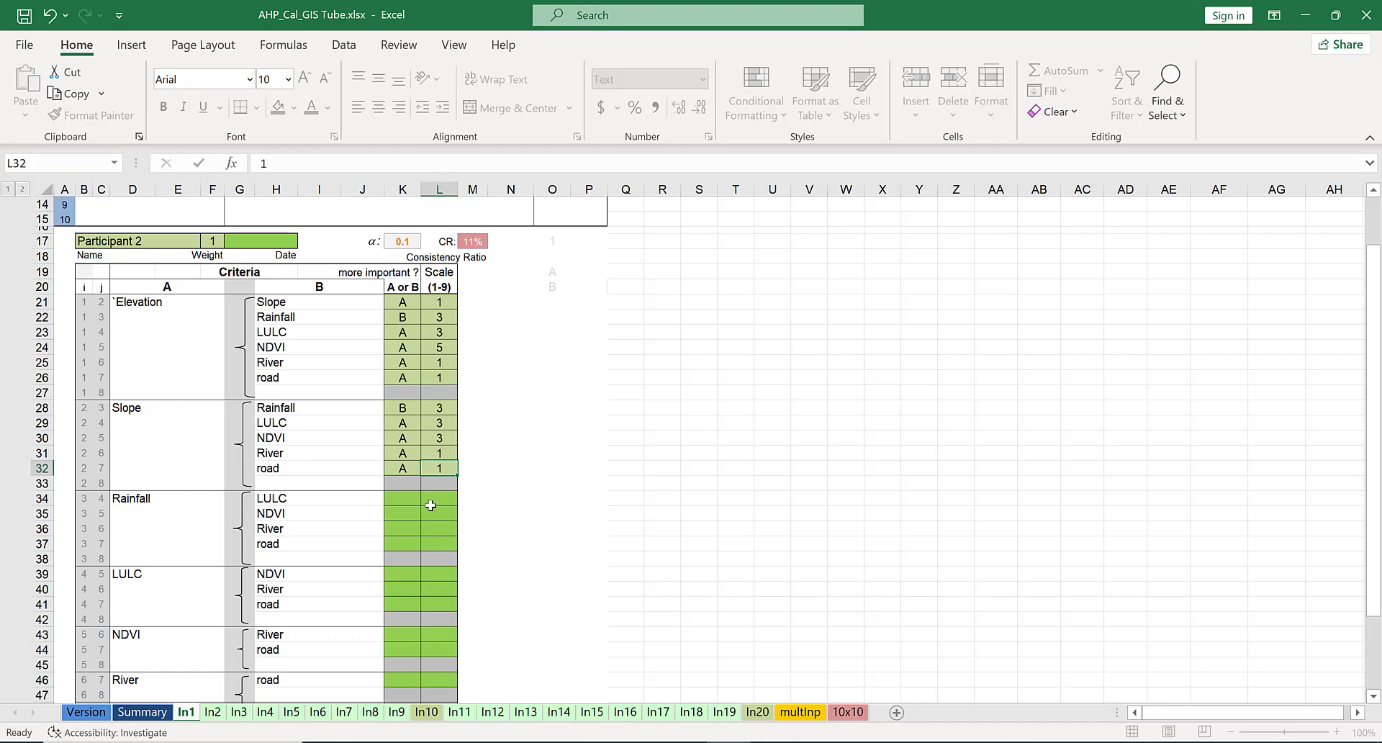
# Rate the Rainfall versus LULC comparison with A as more important and scale 3.
pyautogui.click(402, 498)
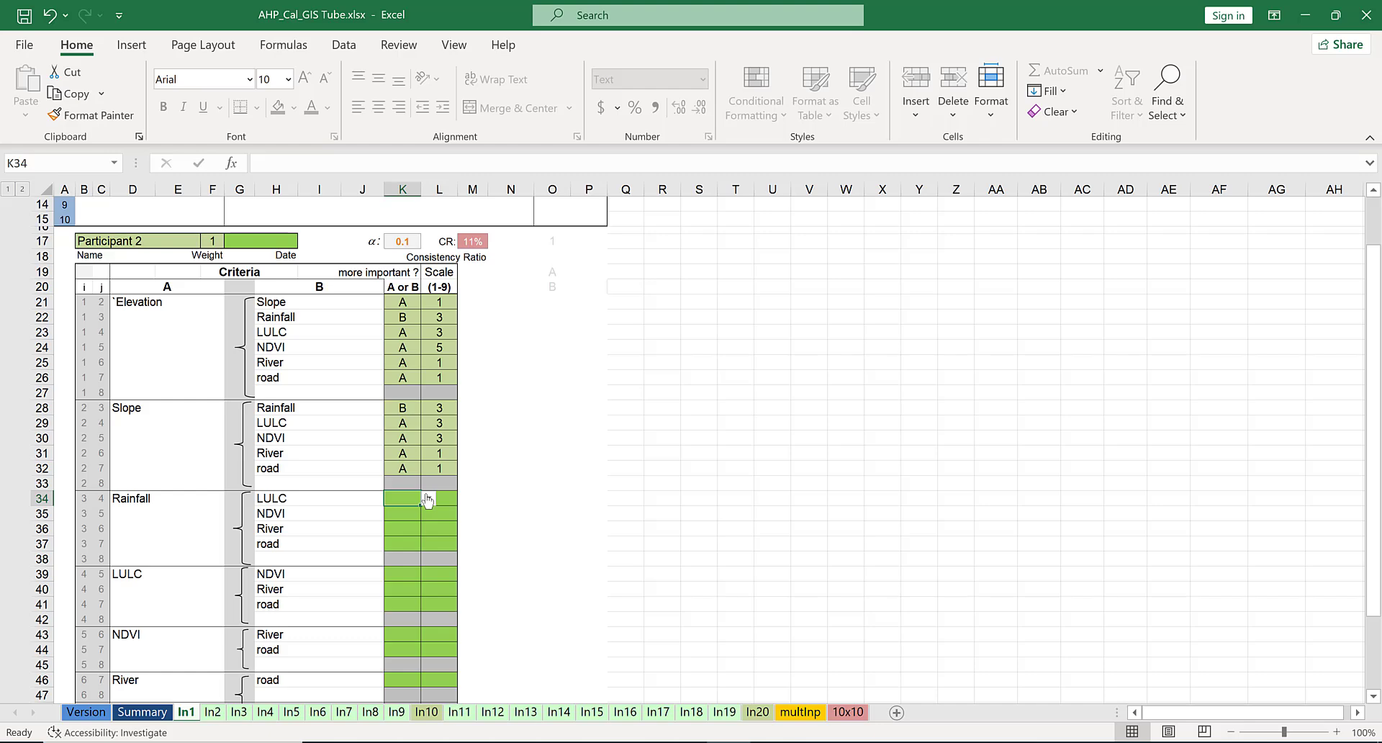
pyautogui.click(427, 498)
pyautogui.click(450, 495)
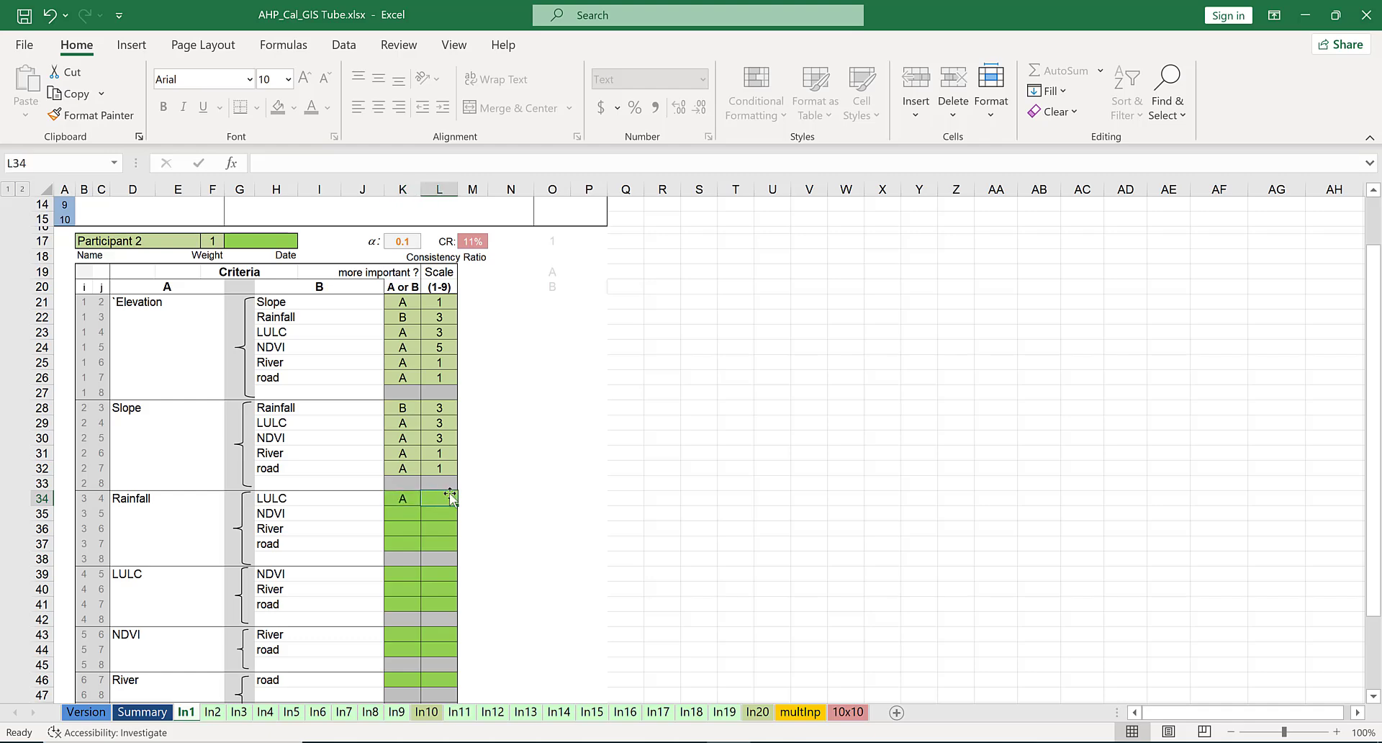
pyautogui.write('3')
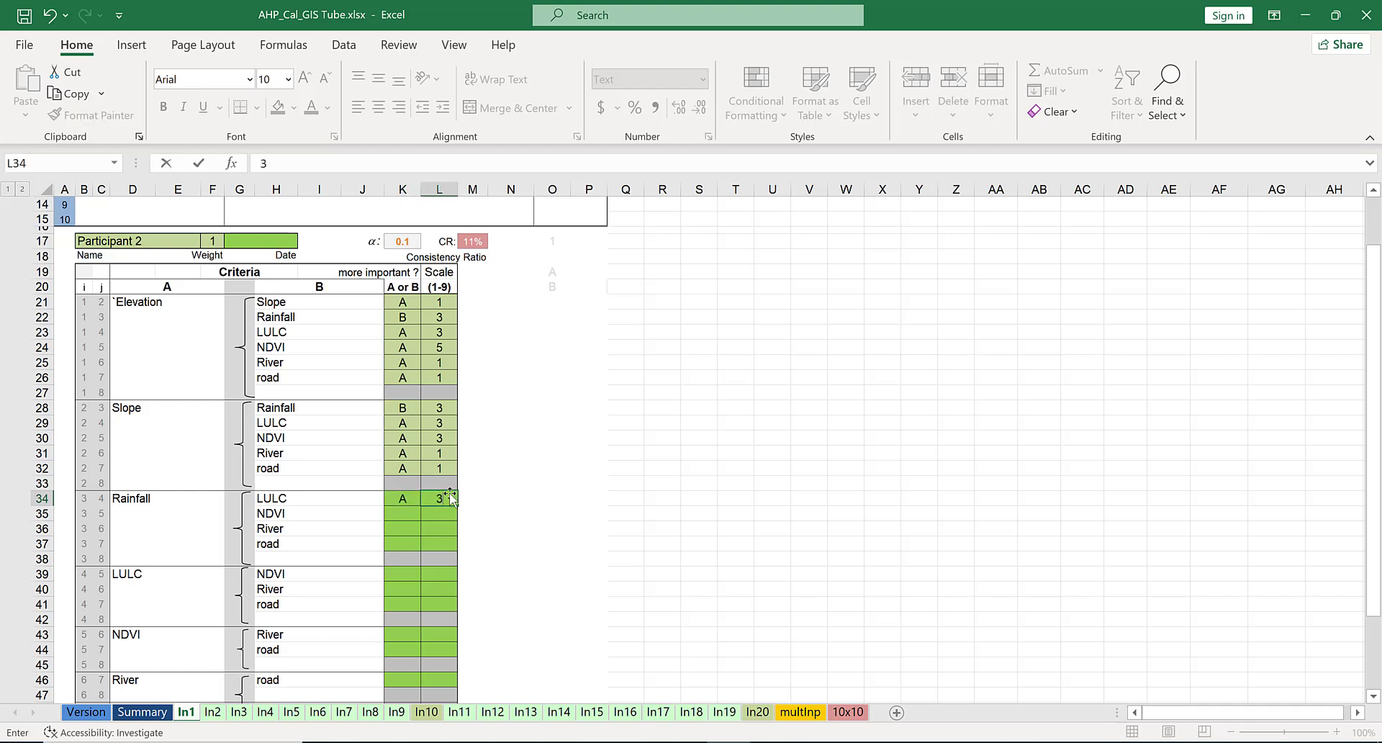
# Rate the Rainfall versus NDVI comparison with A as more important and scale 3.
pyautogui.click(416, 510)
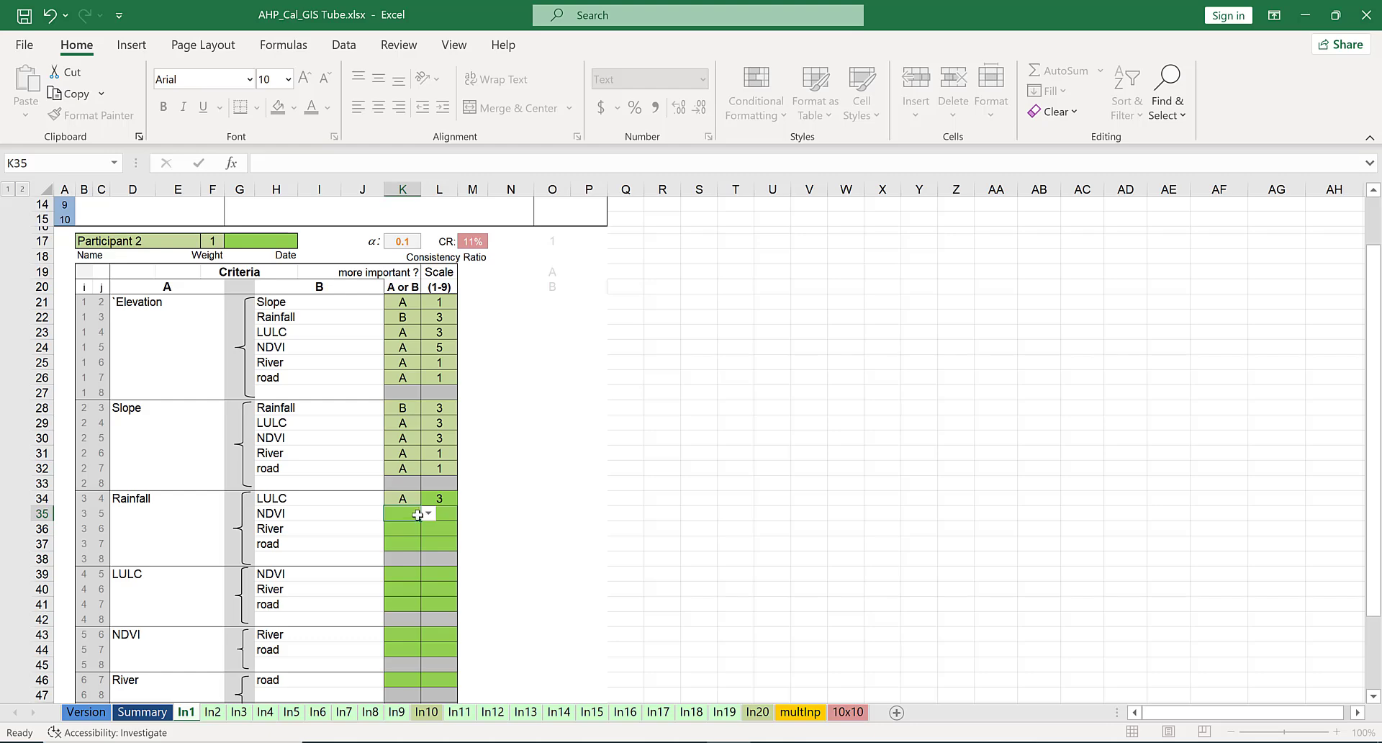
pyautogui.click(428, 513)
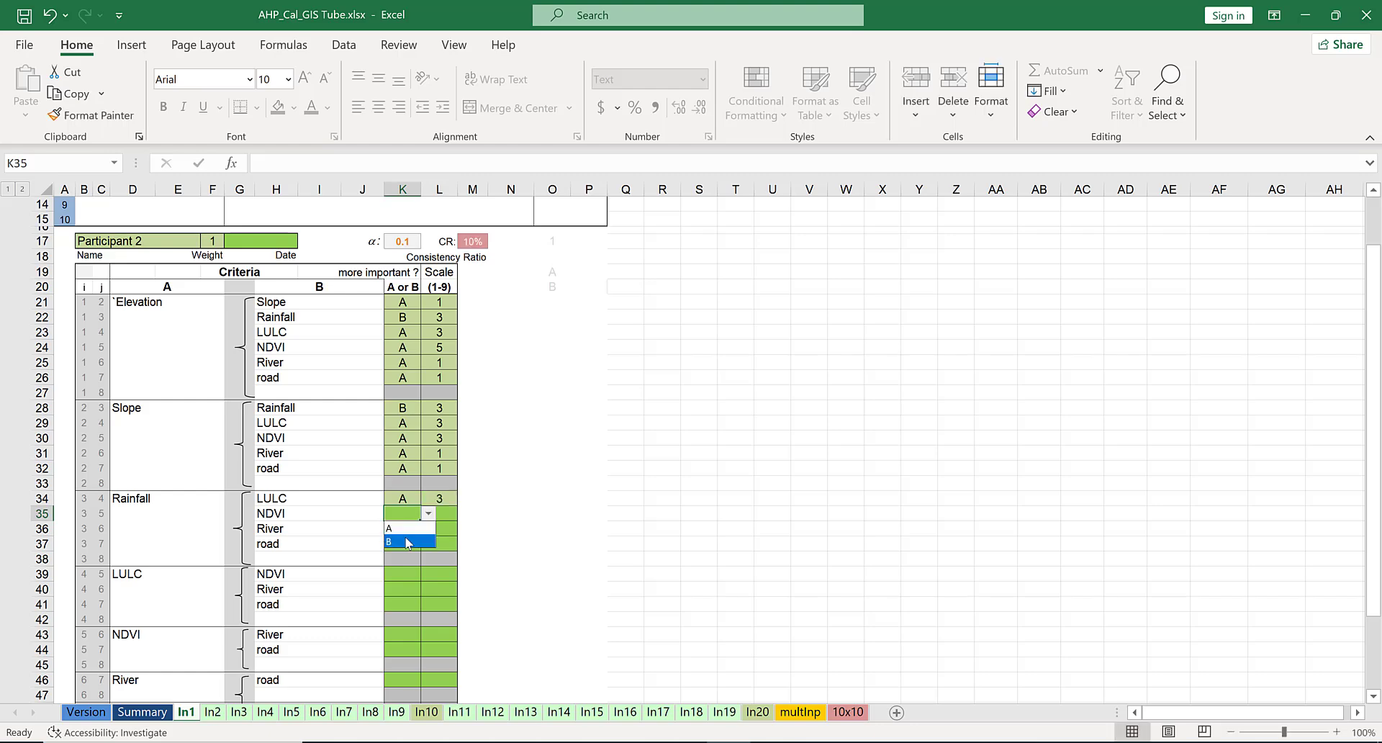
pyautogui.click(407, 528)
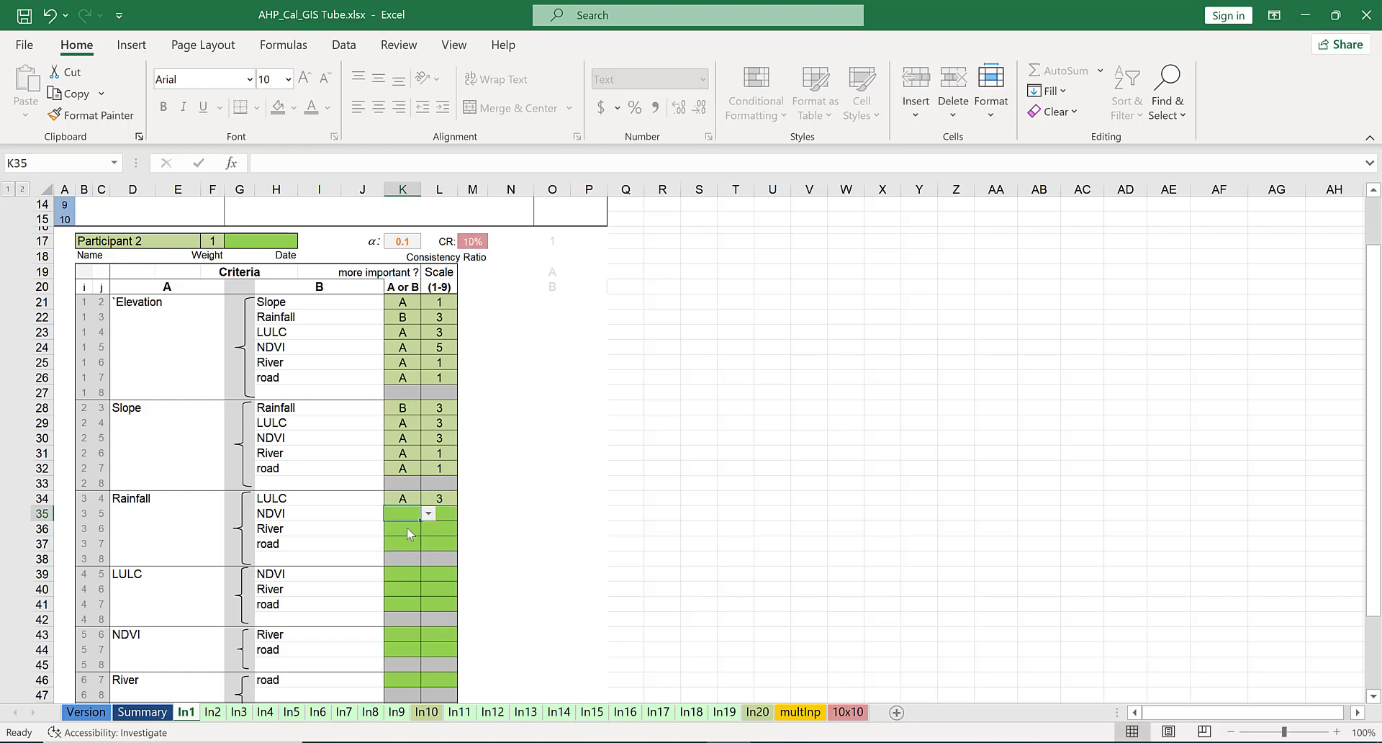
pyautogui.click(441, 513)
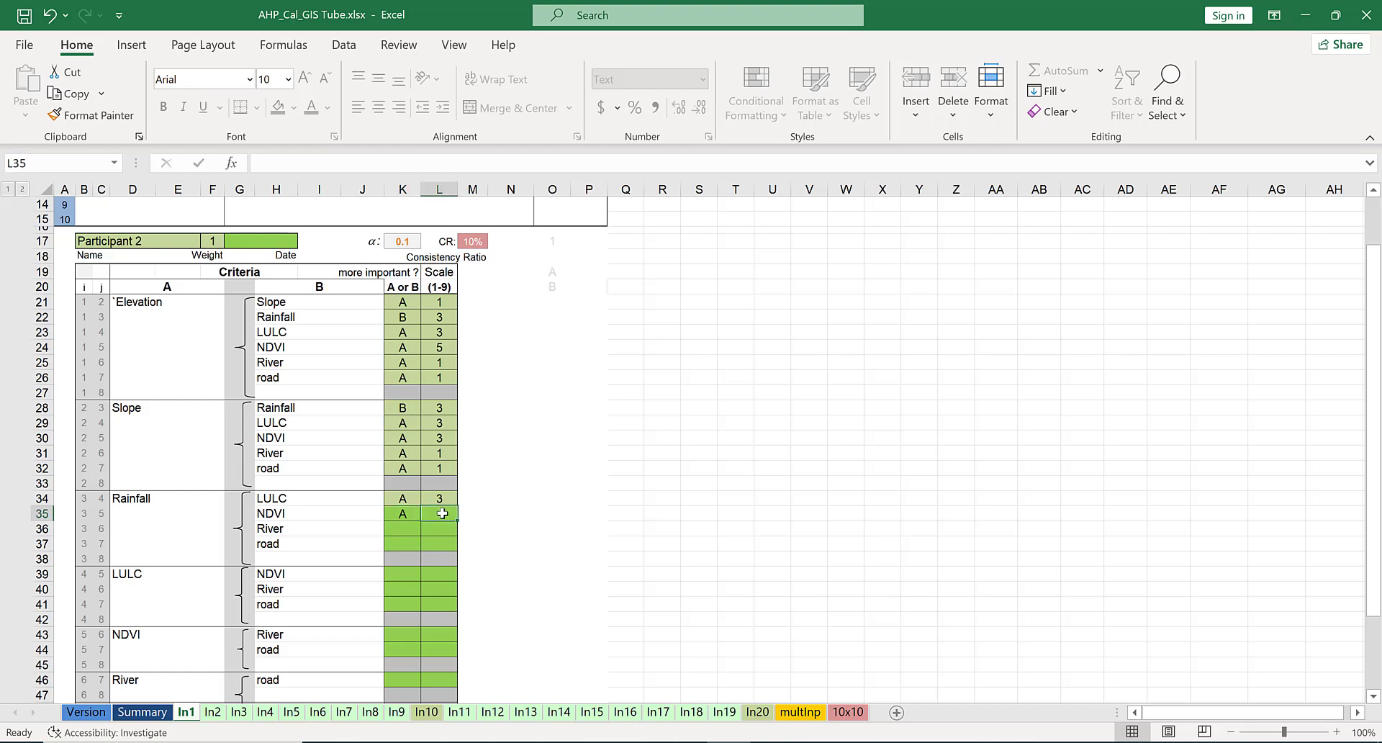
pyautogui.write('1')
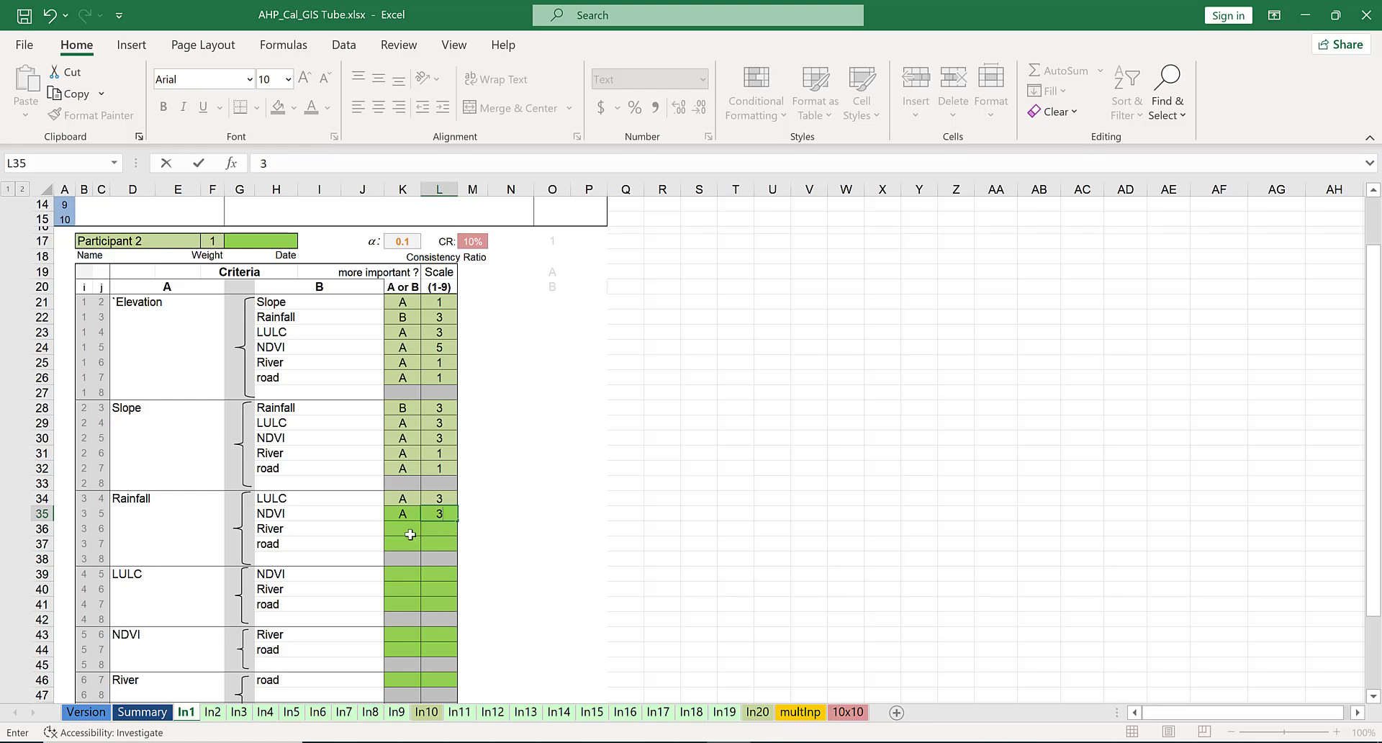
# Rate the Rainfall versus River comparison with A as more important and scale 1.
pyautogui.click(409, 528)
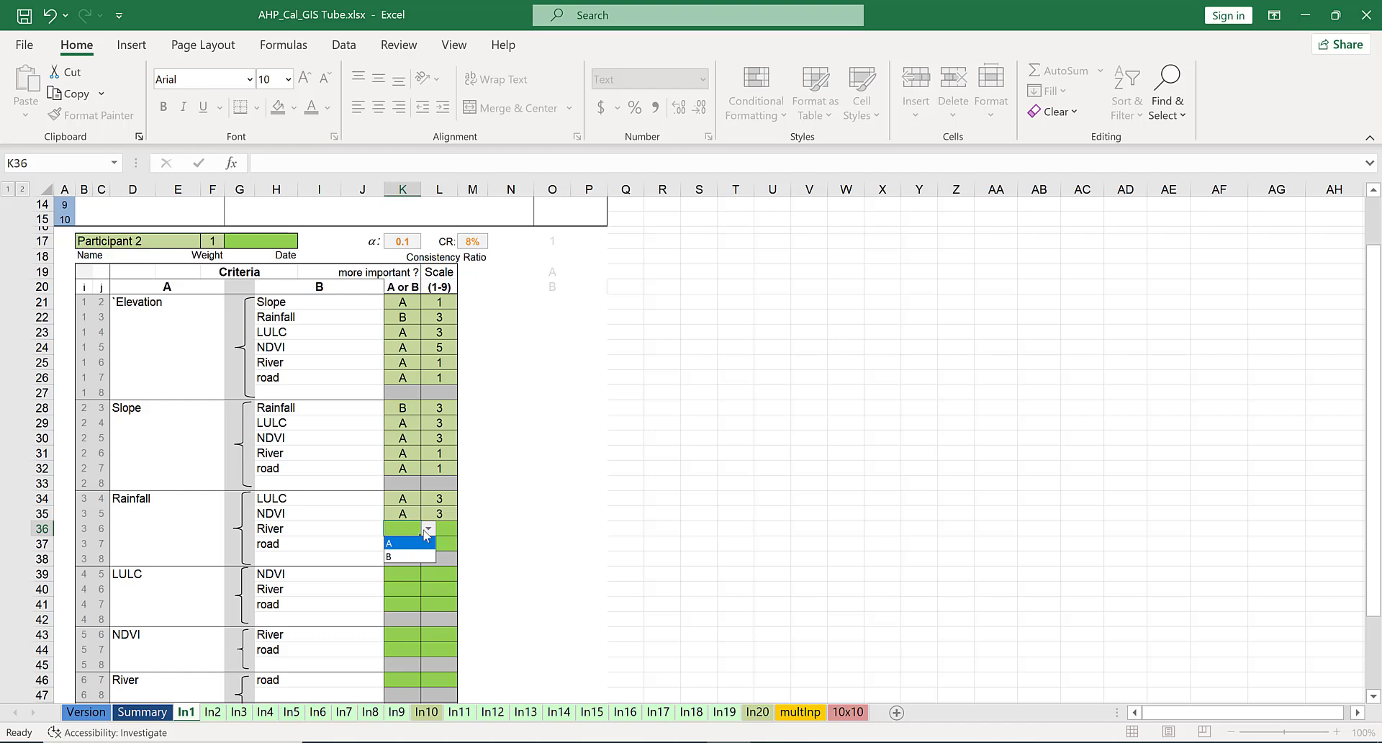
pyautogui.click(413, 540)
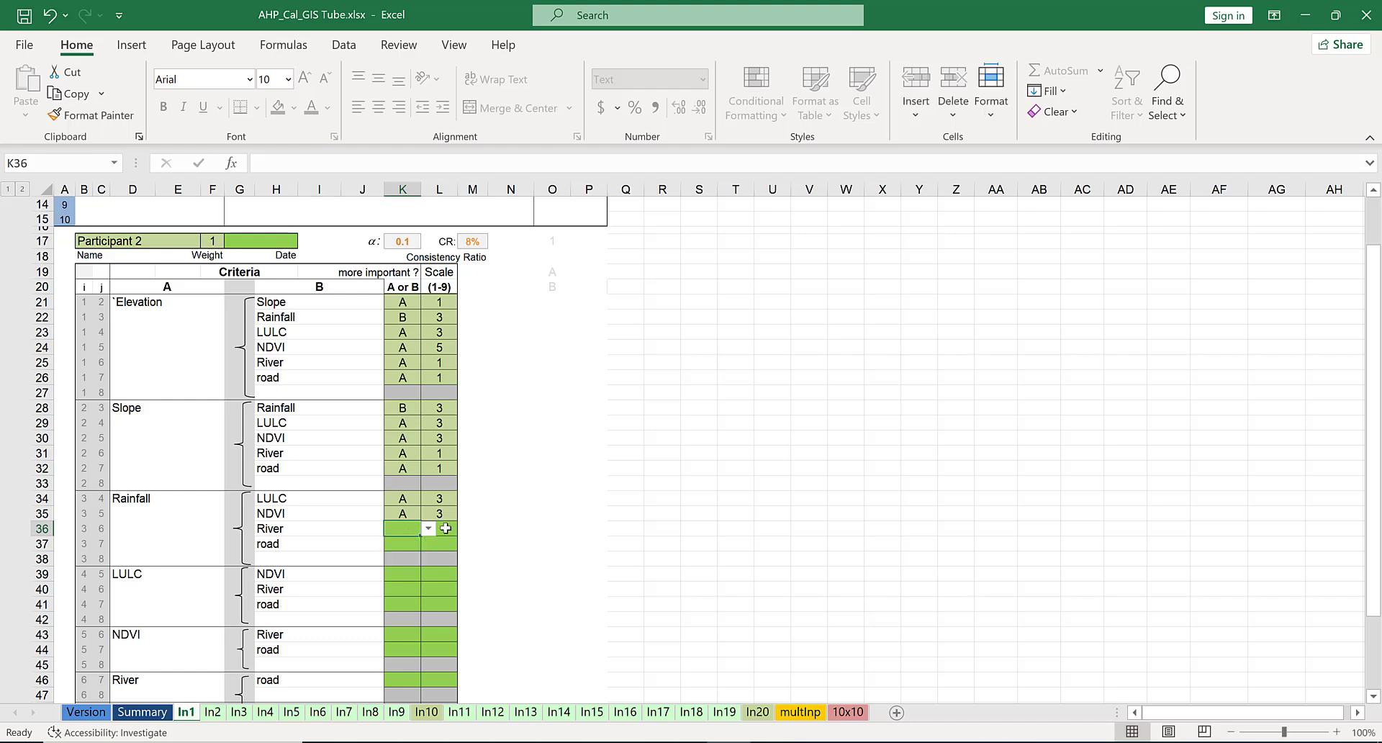
pyautogui.click(434, 529)
pyautogui.click(401, 528)
pyautogui.click(428, 529)
pyautogui.click(409, 543)
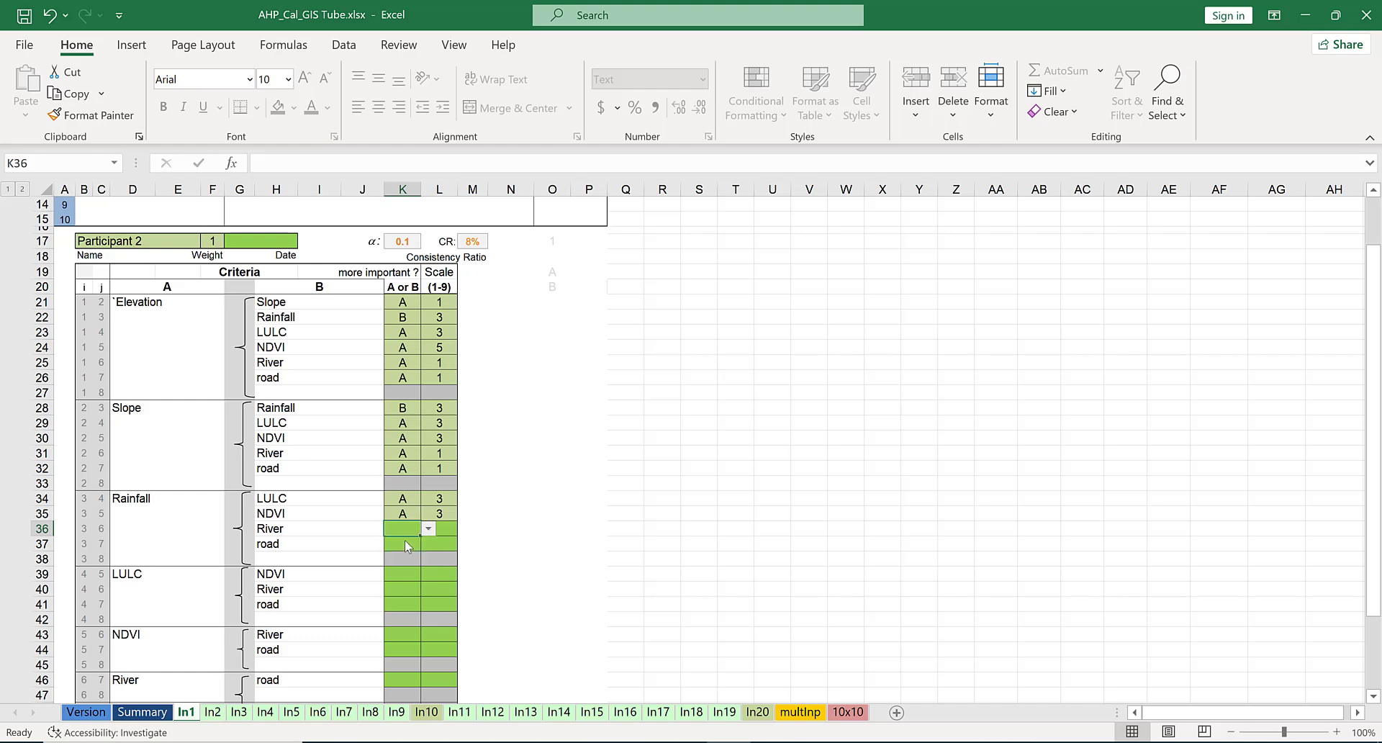
pyautogui.click(443, 528)
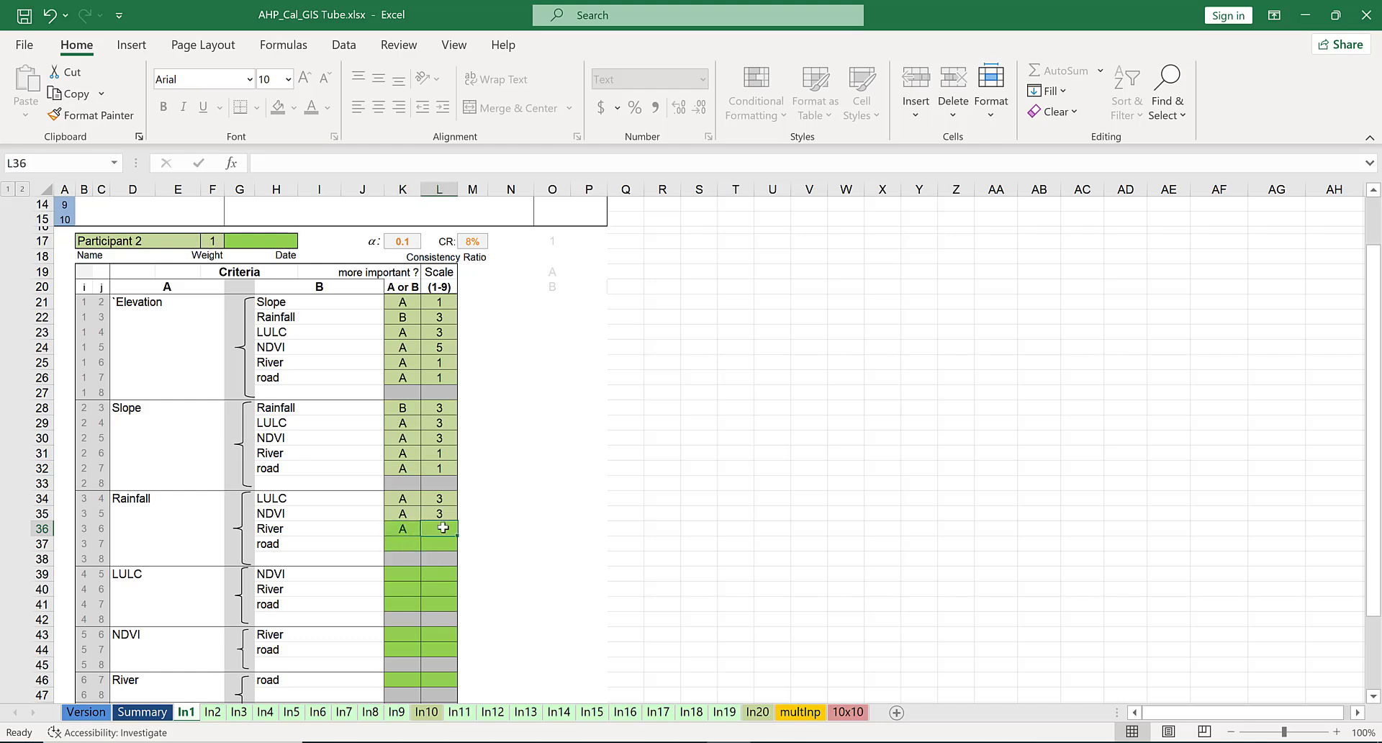
pyautogui.write('1')
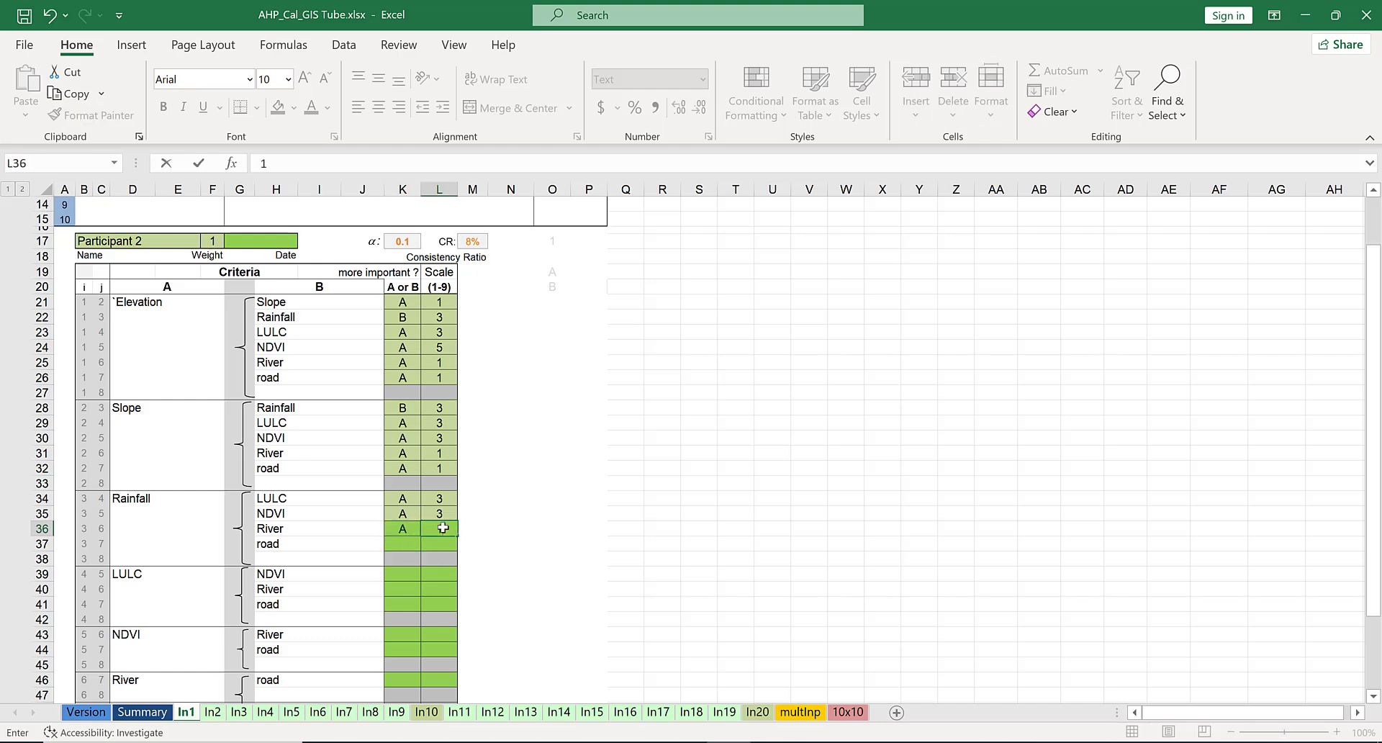
# Rate the Rainfall versus road comparison with A as more important and scale 1.
pyautogui.click(409, 543)
pyautogui.hotkey('alt', 'Down')
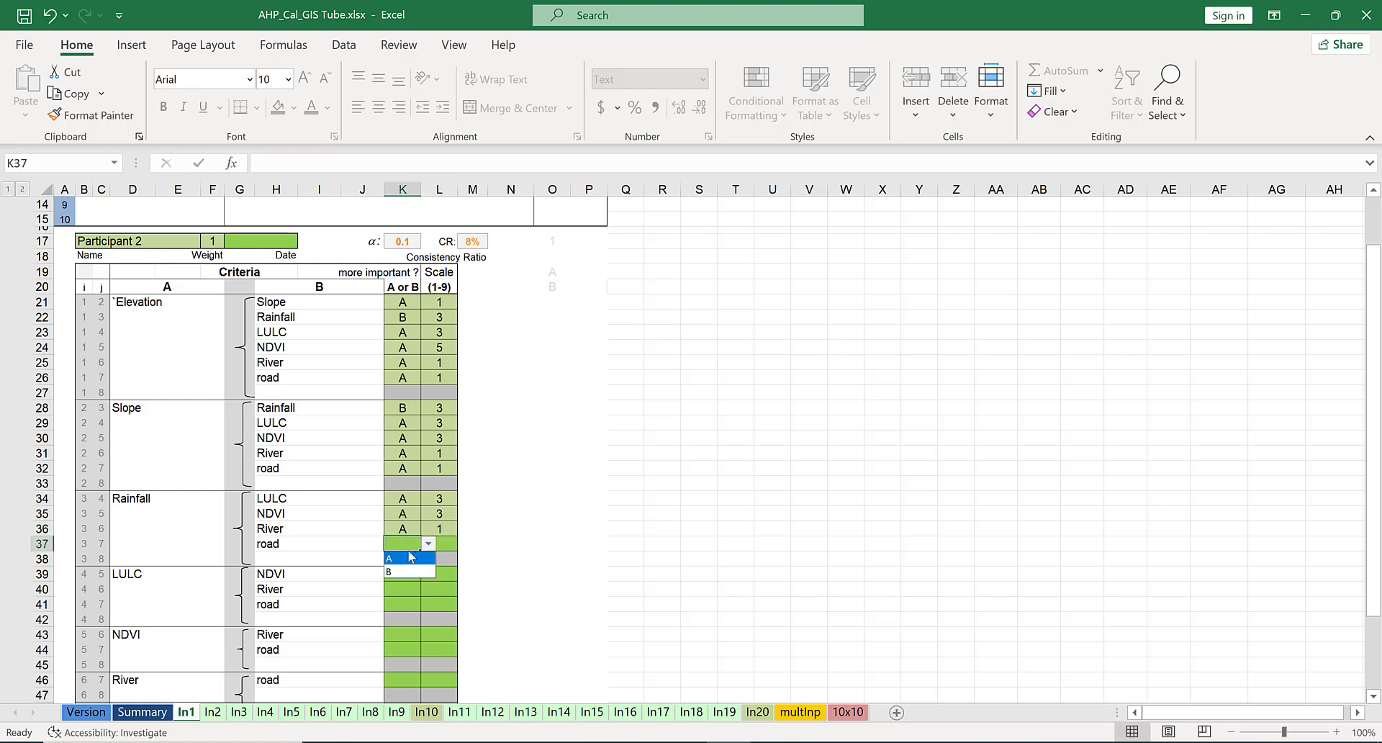
pyautogui.press('Escape')
pyautogui.click(448, 546)
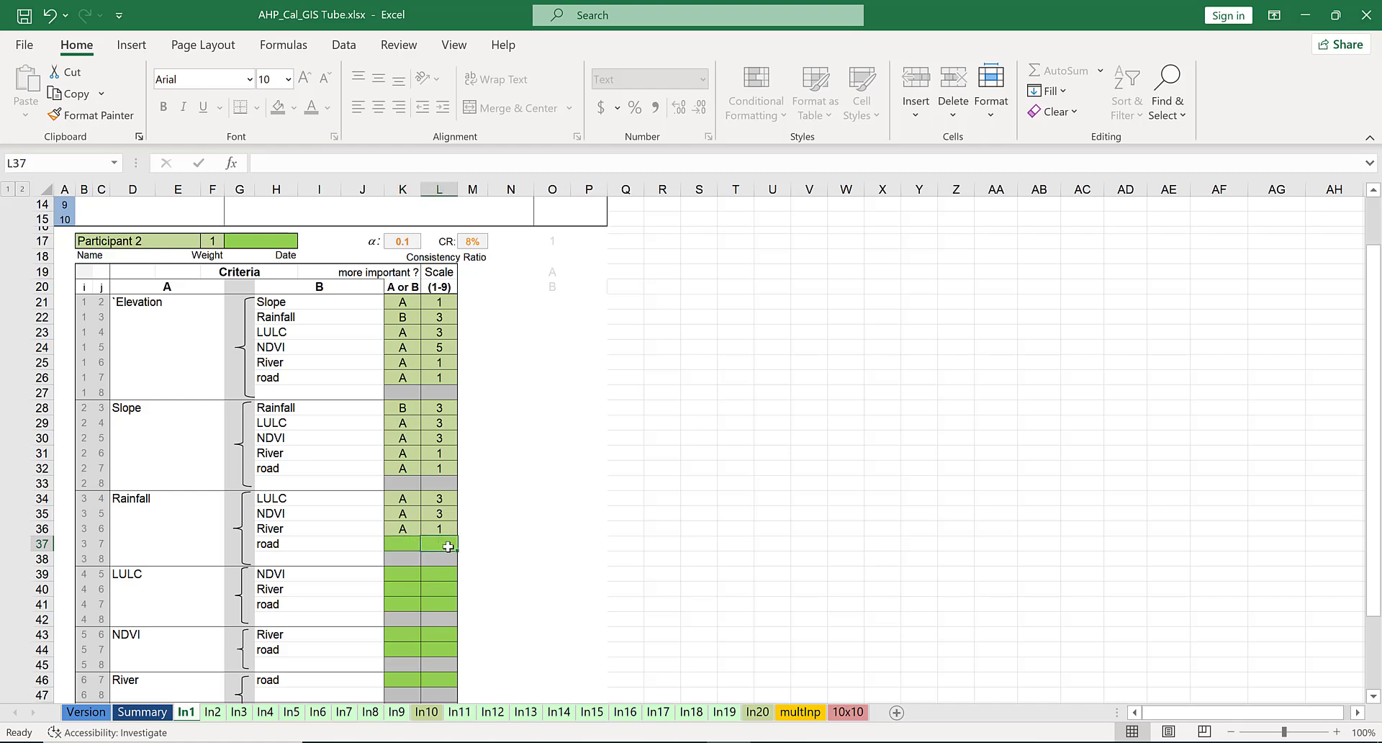
pyautogui.write('1')
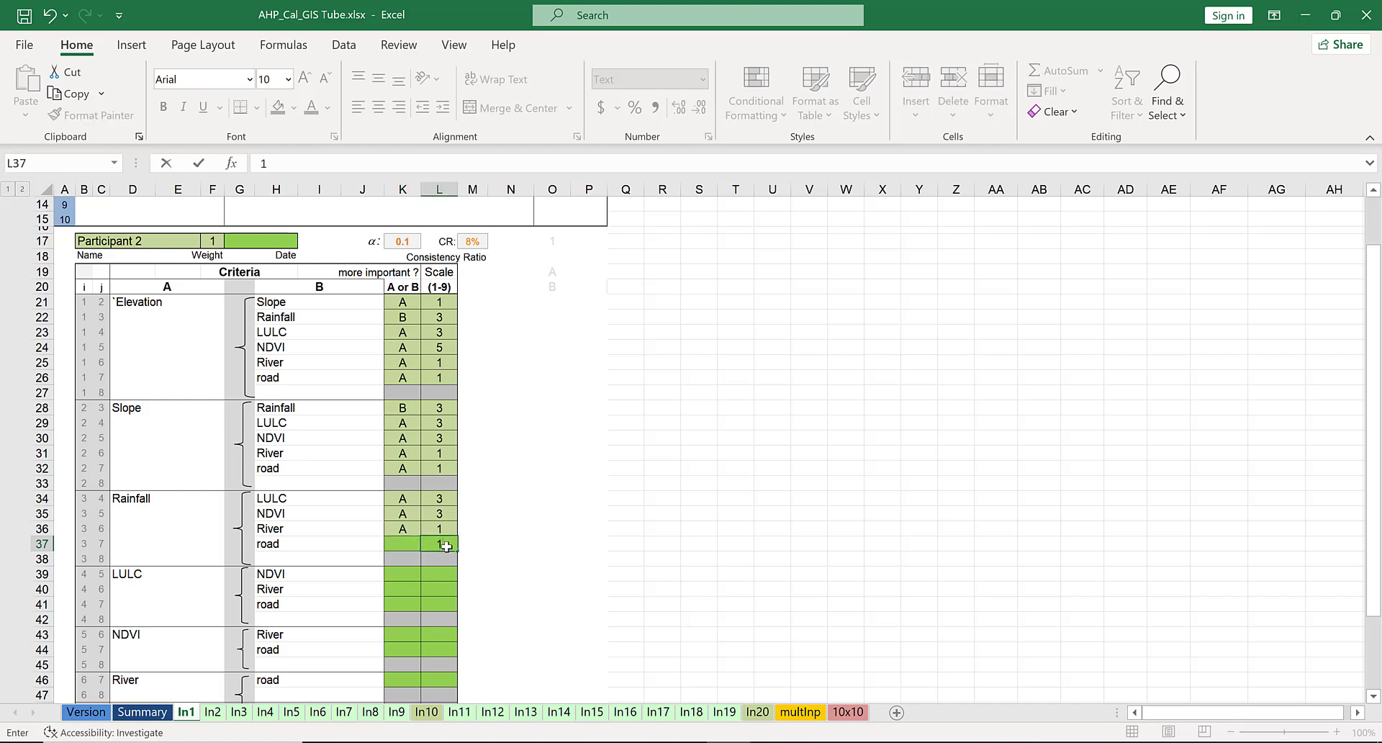
pyautogui.click(407, 547)
pyautogui.click(428, 543)
pyautogui.click(408, 559)
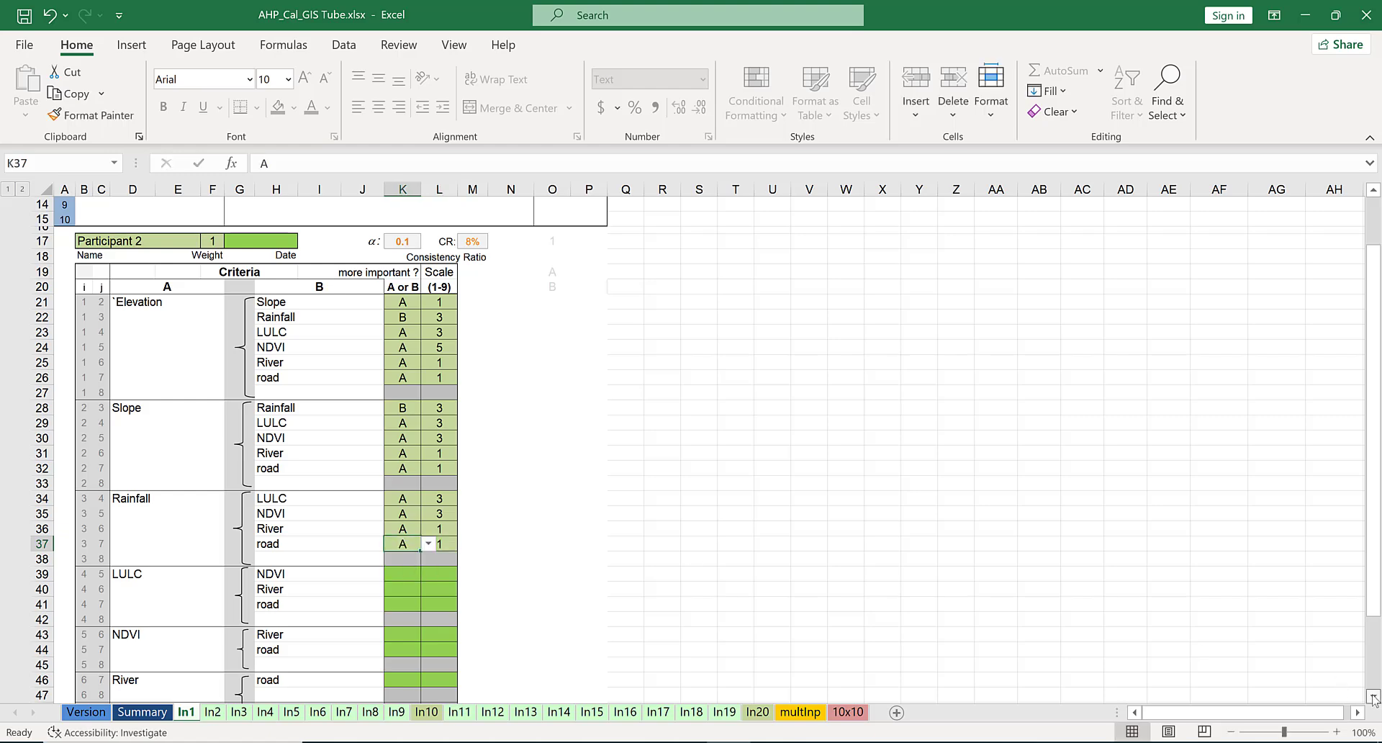
# Rate the LULC versus NDVI comparison with A as more important and scale 3.
pyautogui.scroll(-1, 1373, 698)
pyautogui.scroll(-1, 1373, 698)
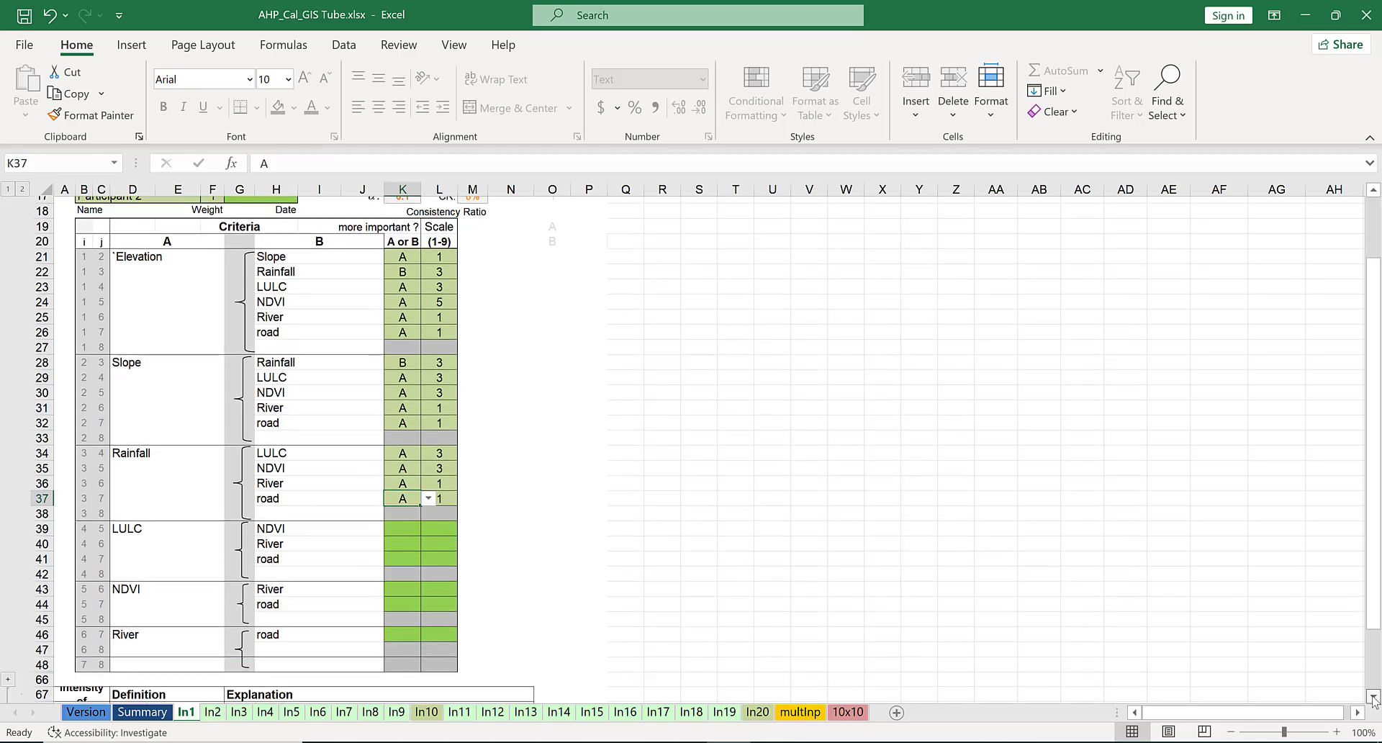
pyautogui.scroll(-2, 1373, 698)
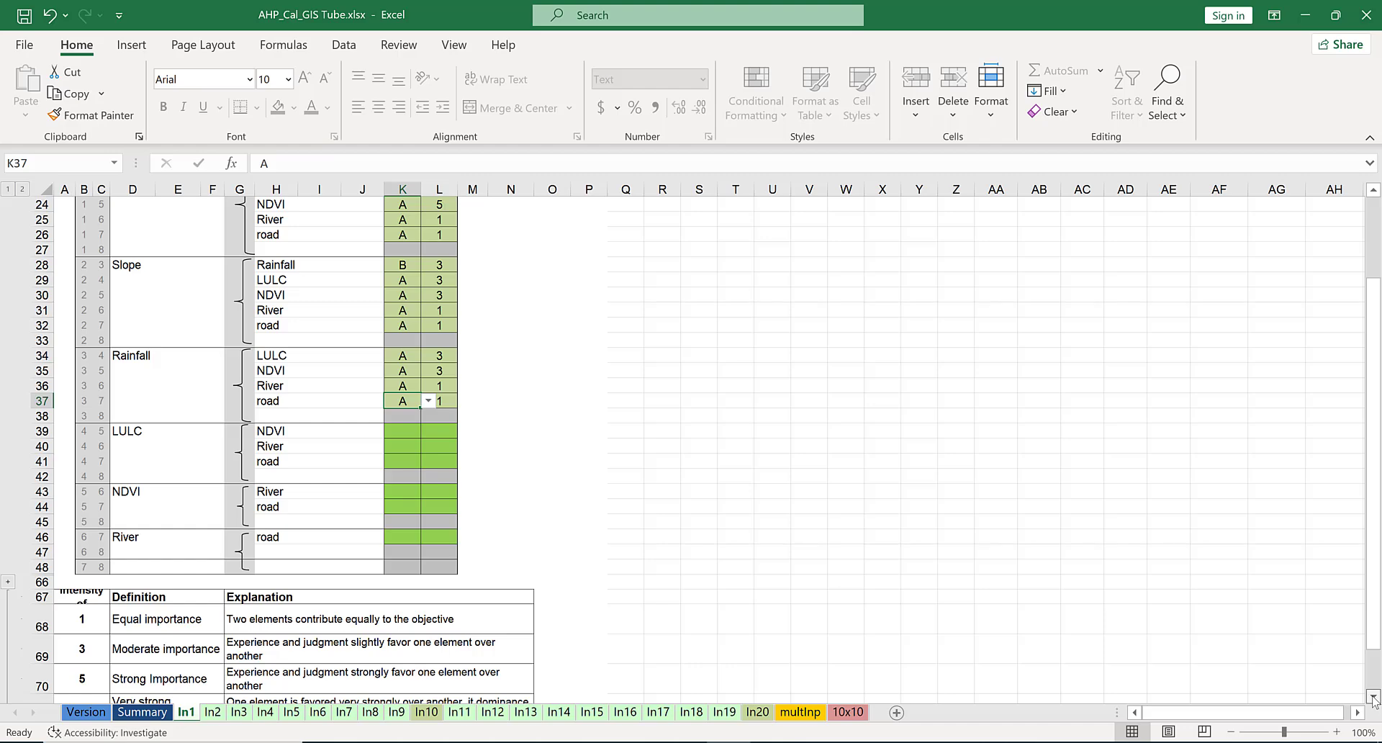
pyautogui.scroll(-2, 371, 423)
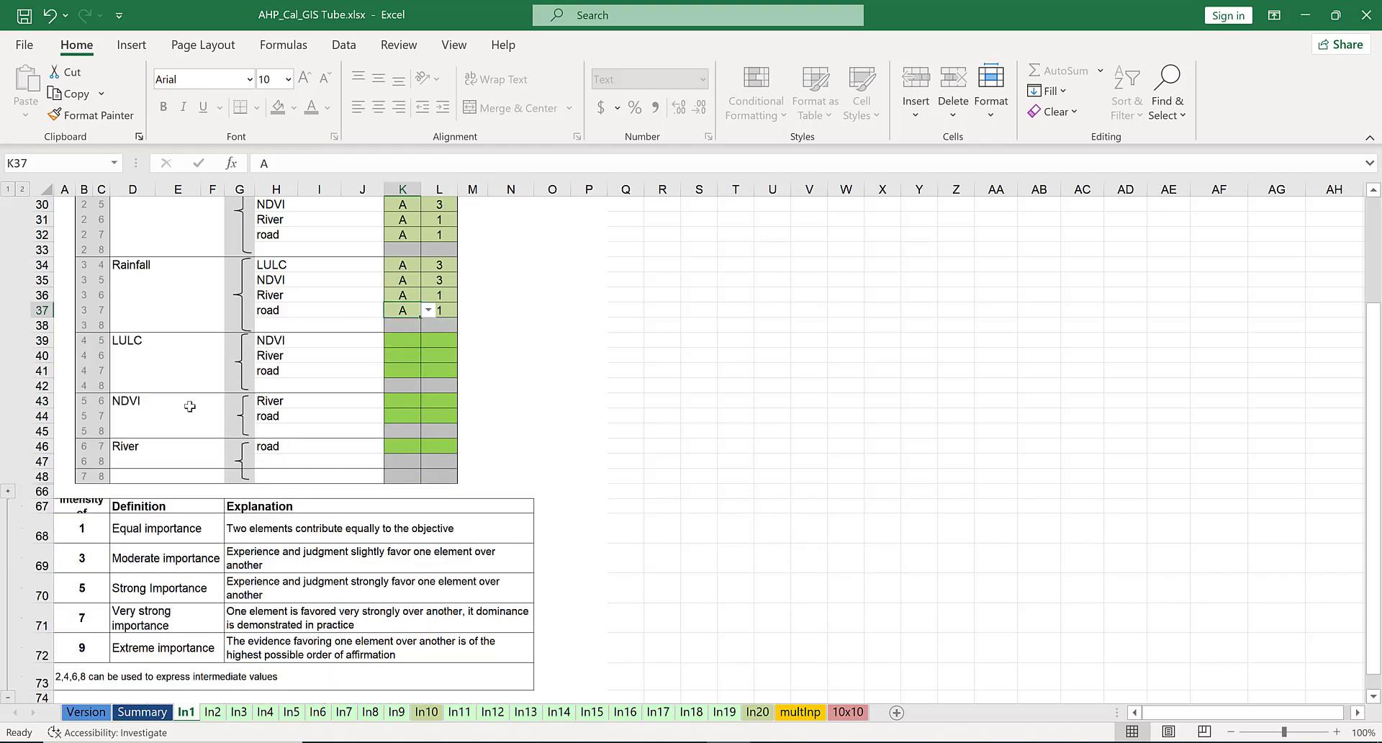
pyautogui.click(406, 342)
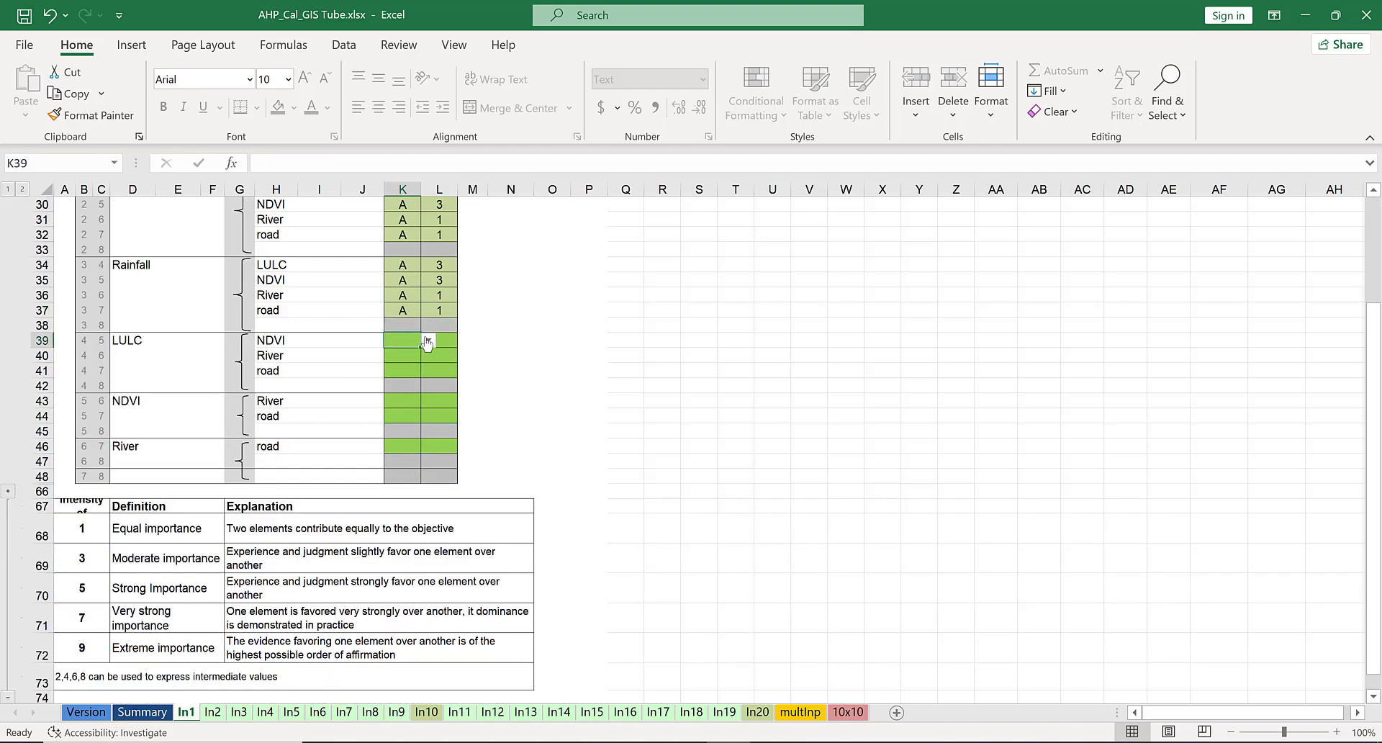
pyautogui.click(427, 342)
pyautogui.click(404, 357)
pyautogui.click(446, 335)
pyautogui.write('3')
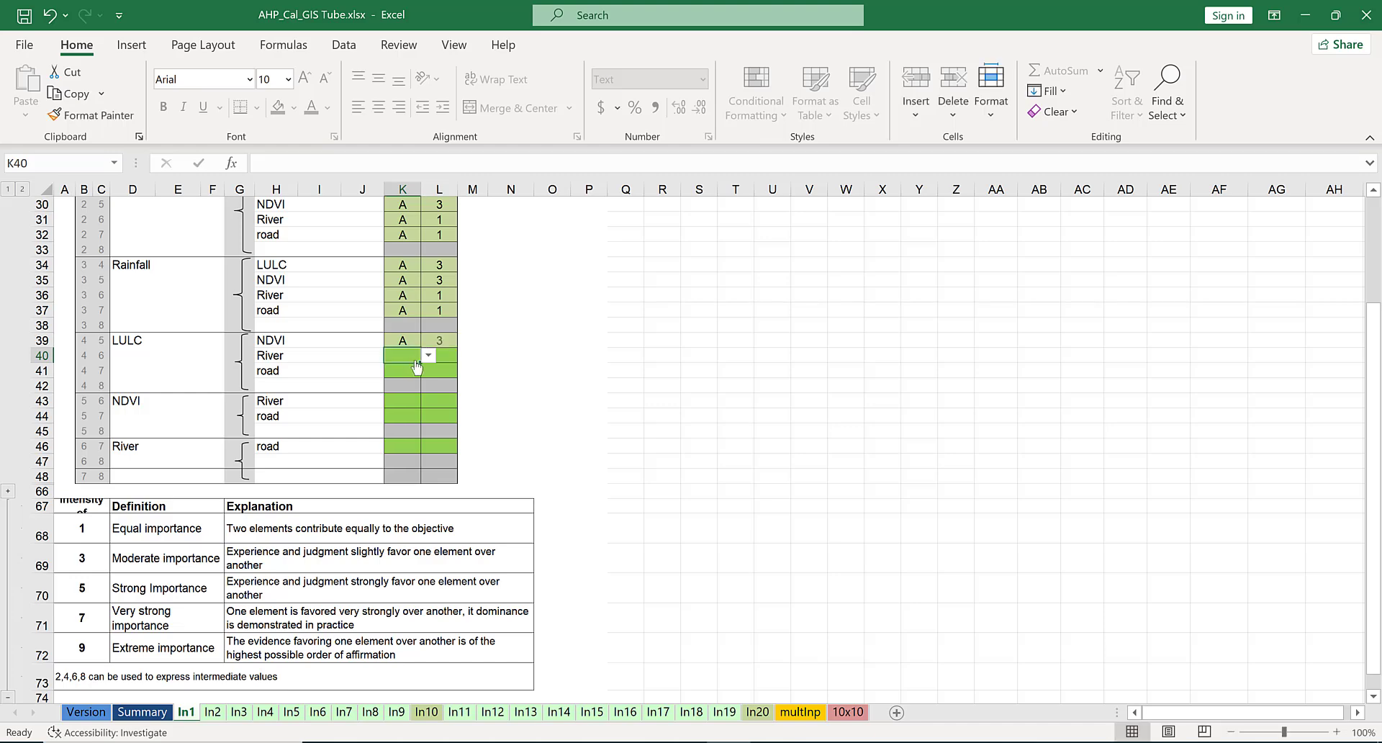
# Rate the LULC versus River comparison with B as more important and scale 3.
pyautogui.click(428, 356)
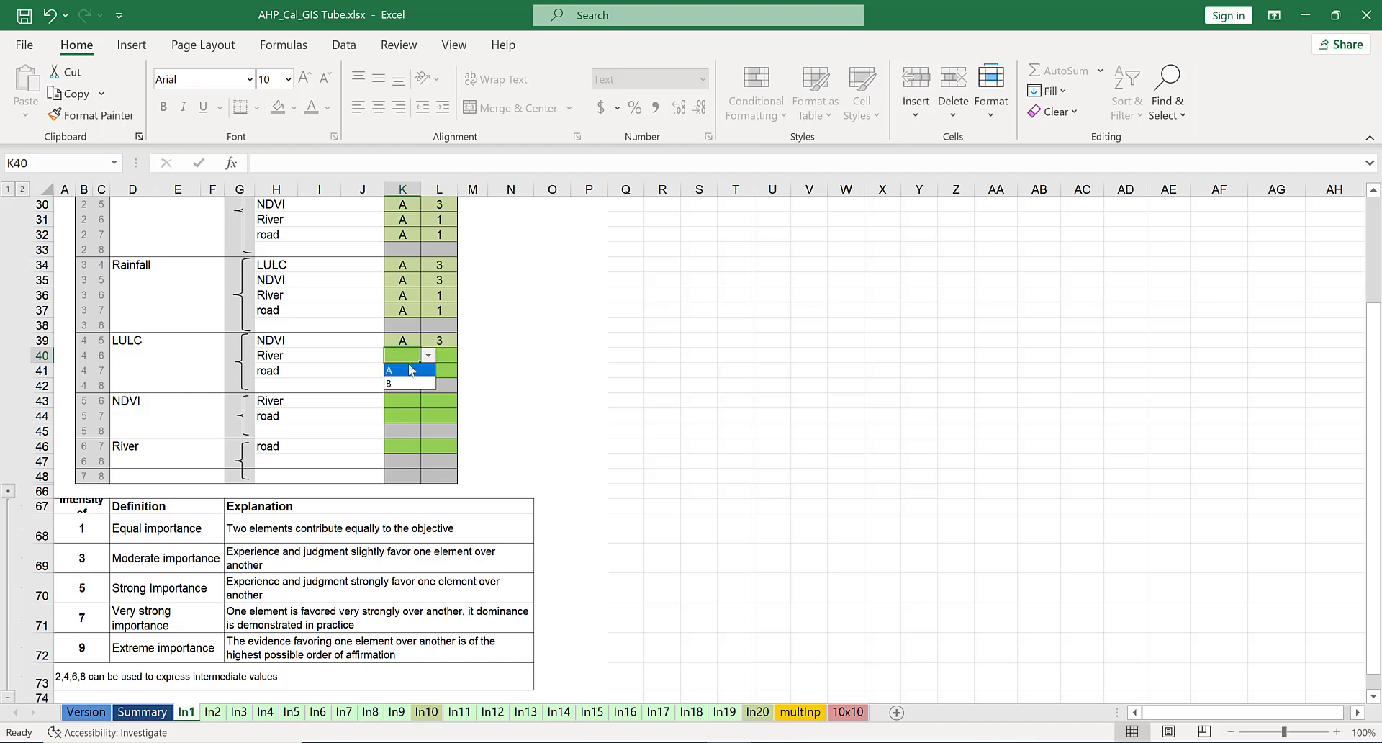
pyautogui.click(410, 370)
pyautogui.click(428, 356)
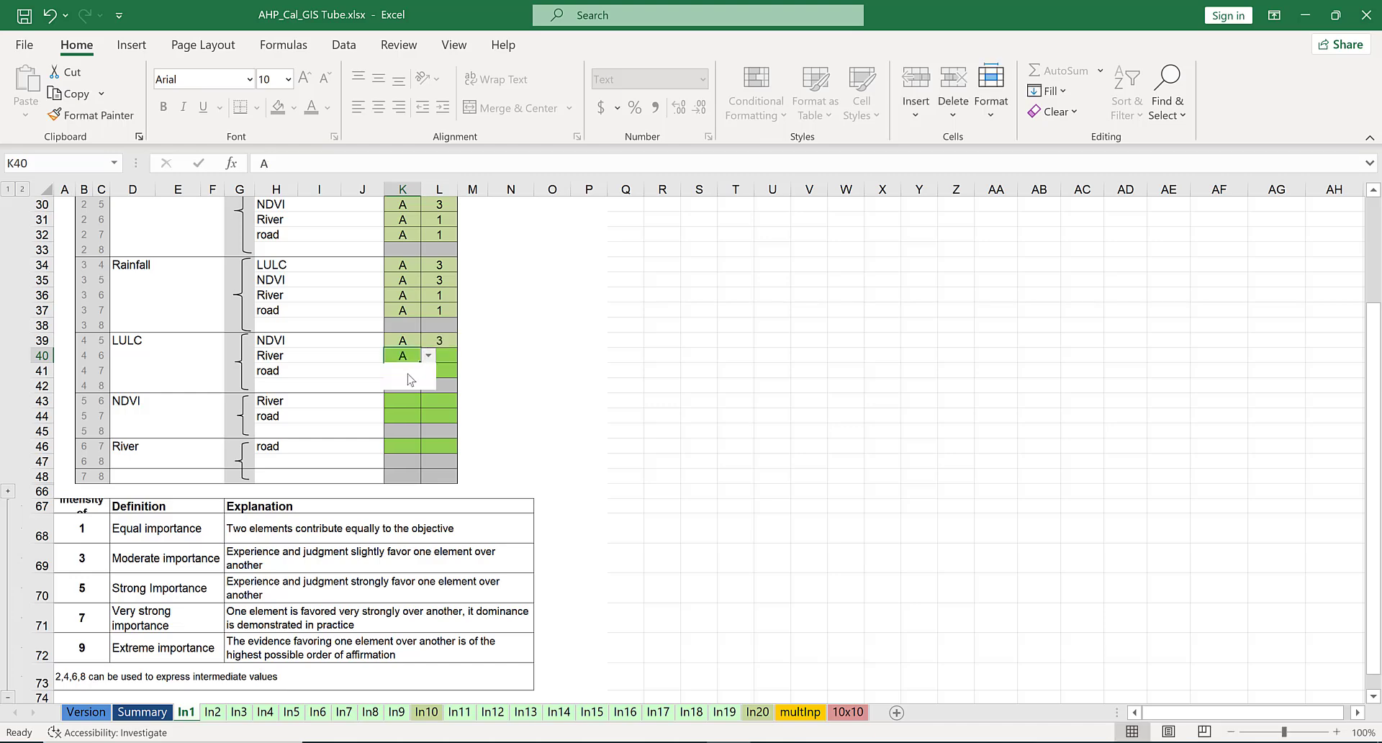
pyautogui.click(410, 380)
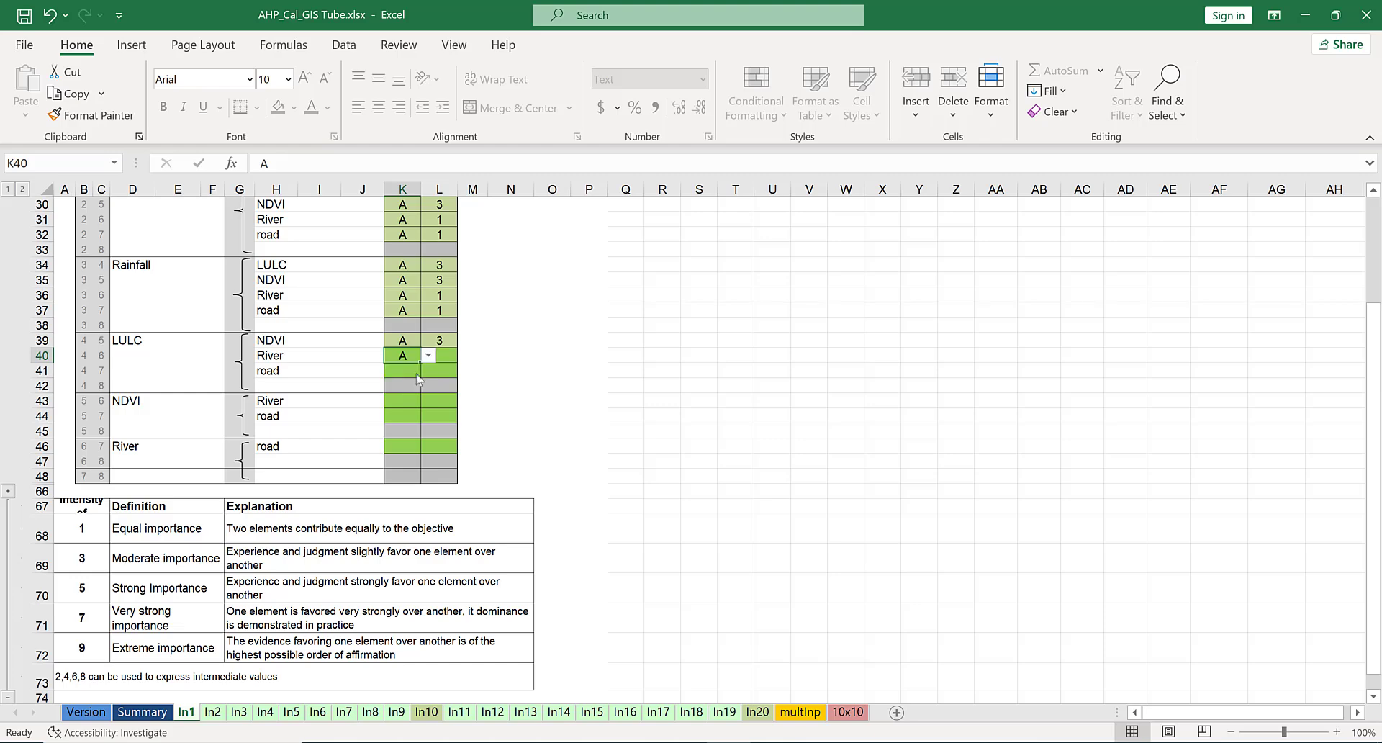
pyautogui.click(453, 356)
pyautogui.write('3')
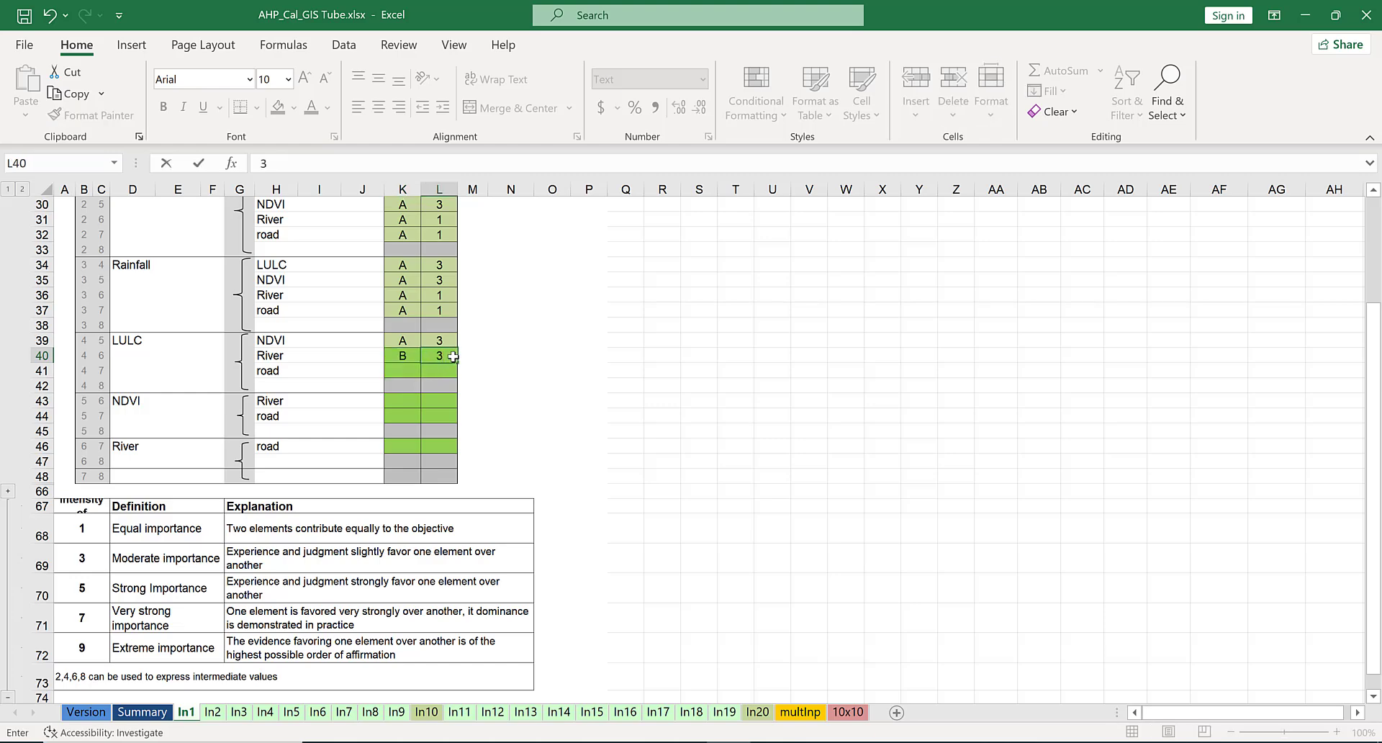
# Rate the LULC versus road comparison with A as more important and scale 1.
pyautogui.click(409, 372)
pyautogui.click(428, 370)
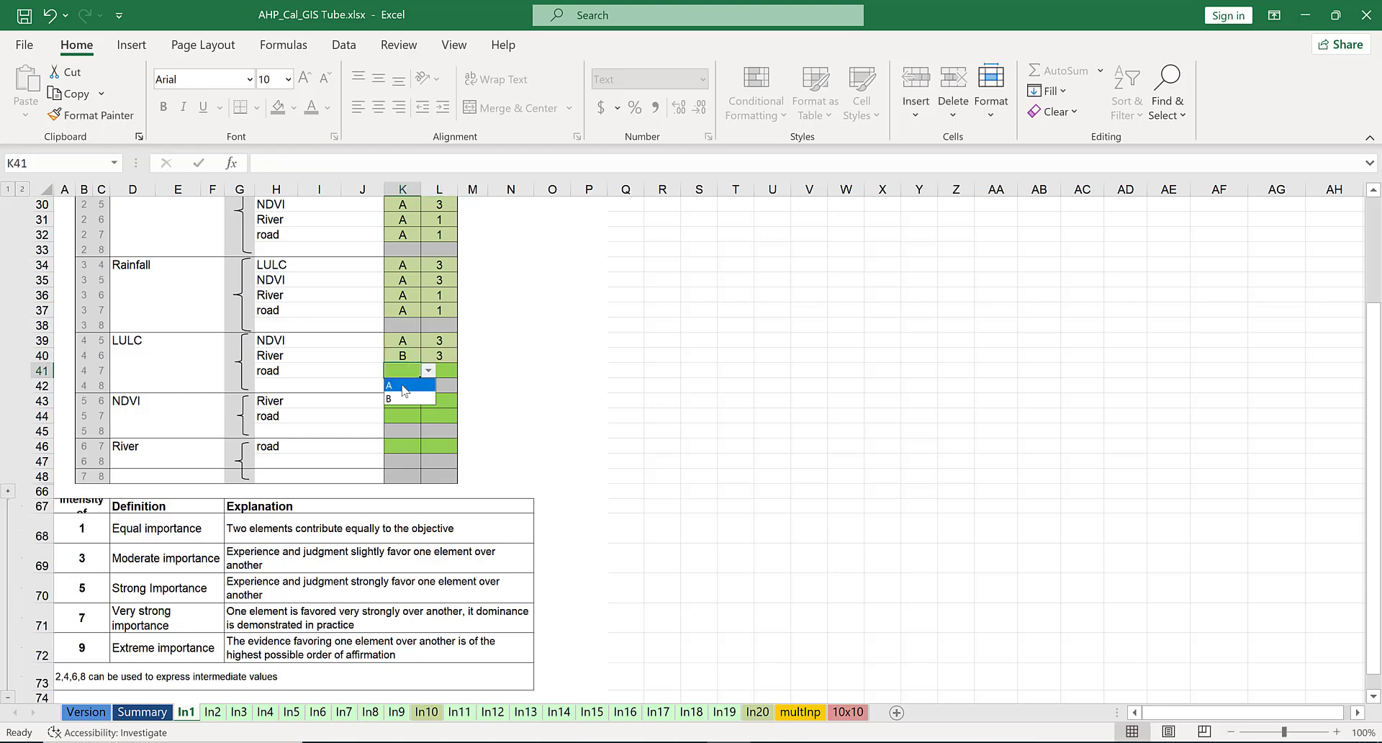
pyautogui.click(403, 386)
pyautogui.click(447, 370)
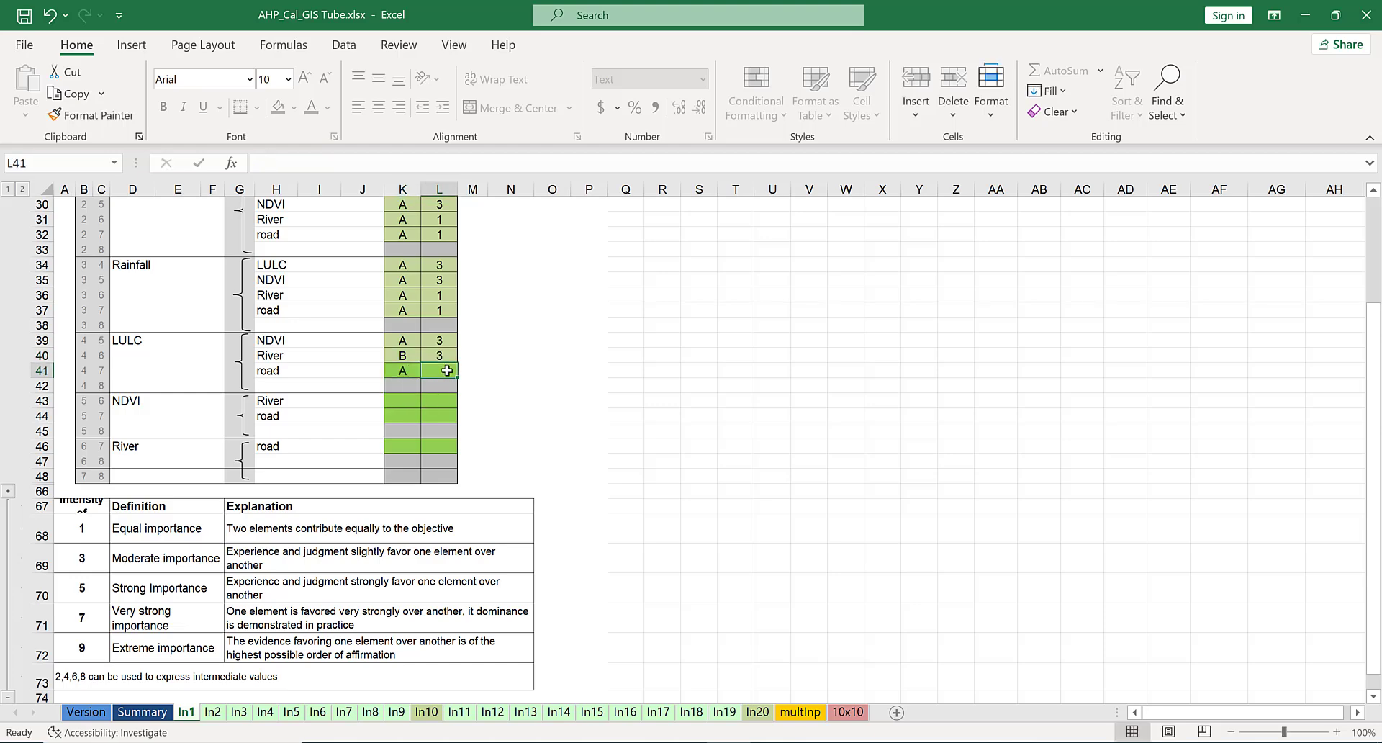
pyautogui.write('1')
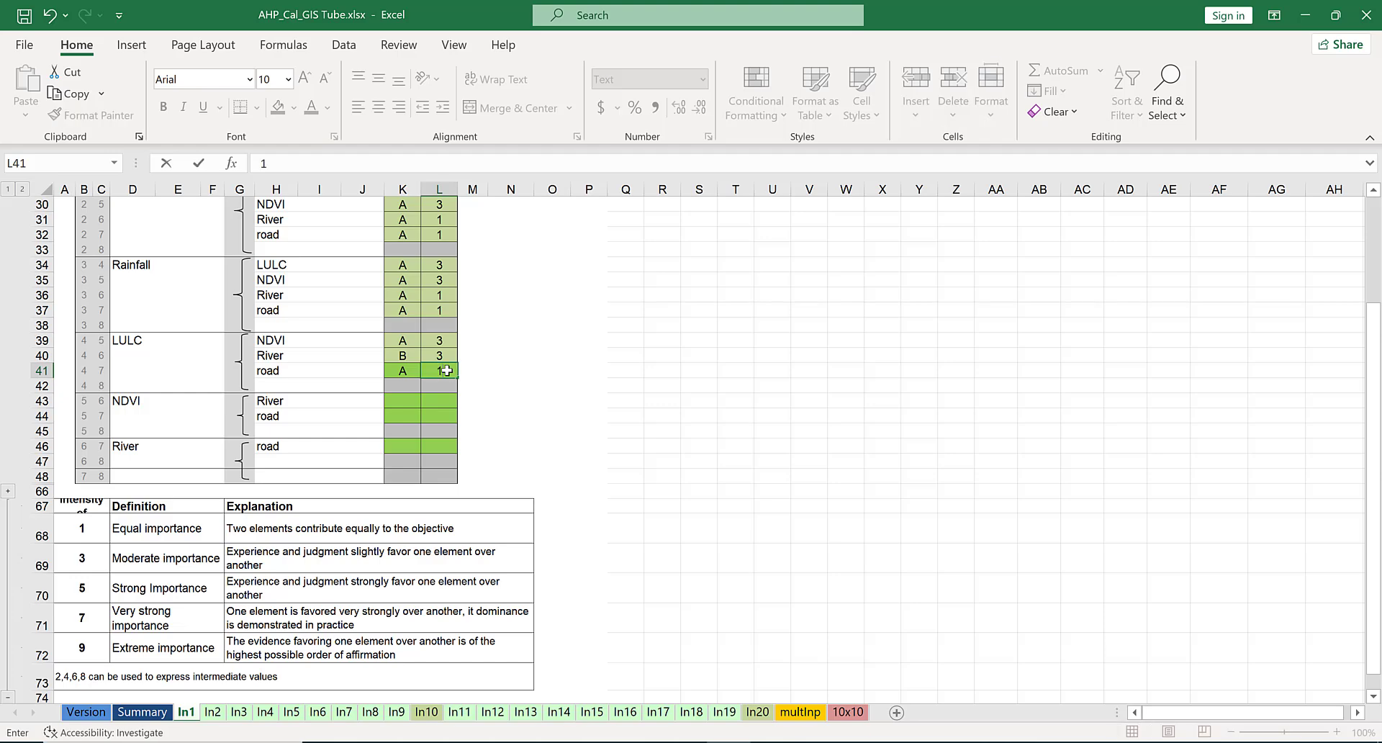
# Rate the NDVI versus River comparison with B as more important and scale 1.
pyautogui.click(407, 404)
pyautogui.click(428, 400)
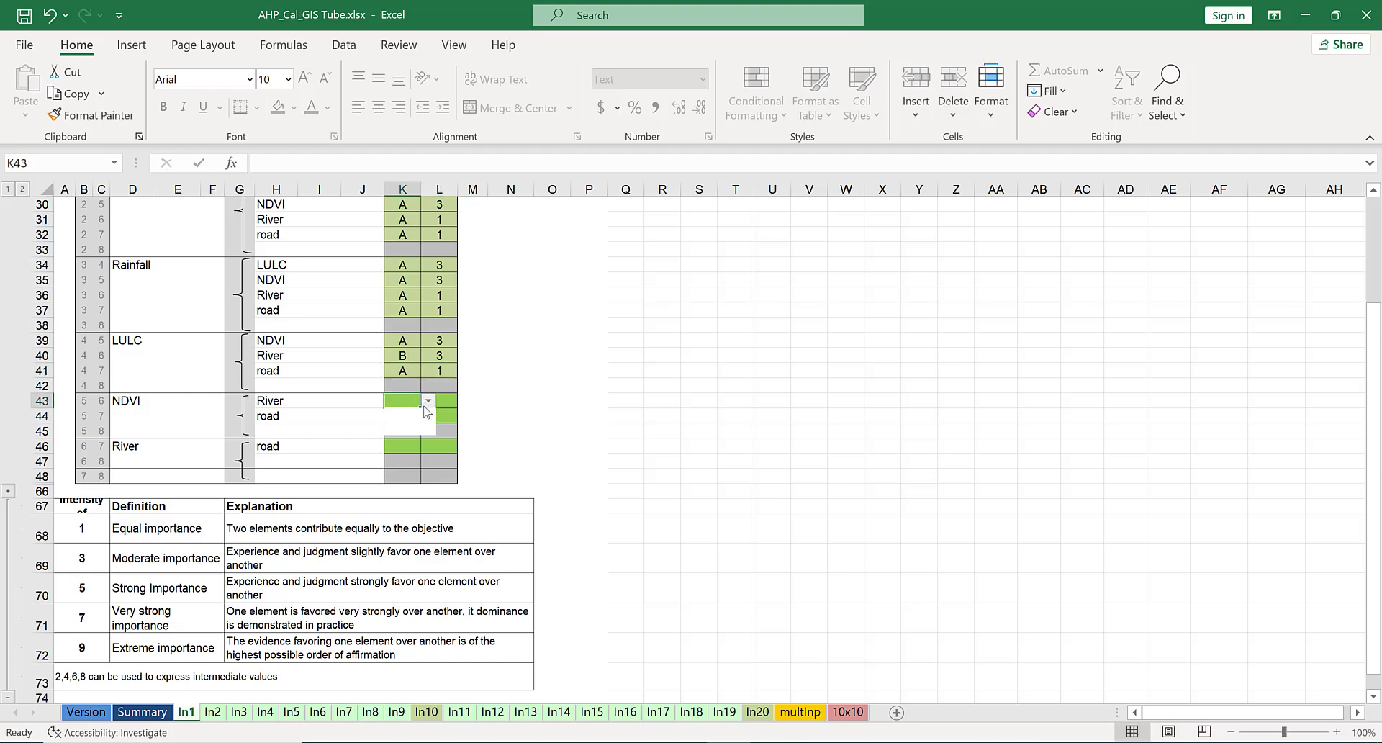
pyautogui.click(408, 429)
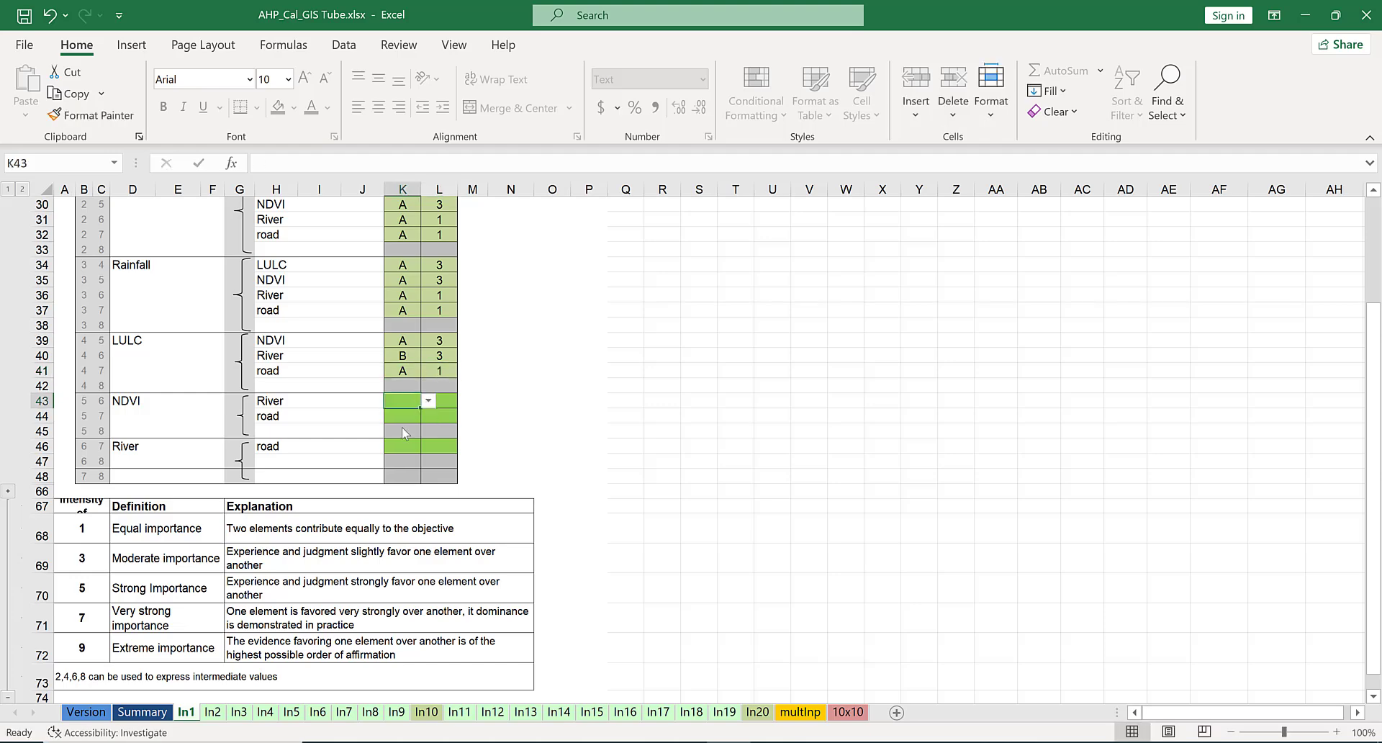
pyautogui.click(449, 401)
pyautogui.write('1')
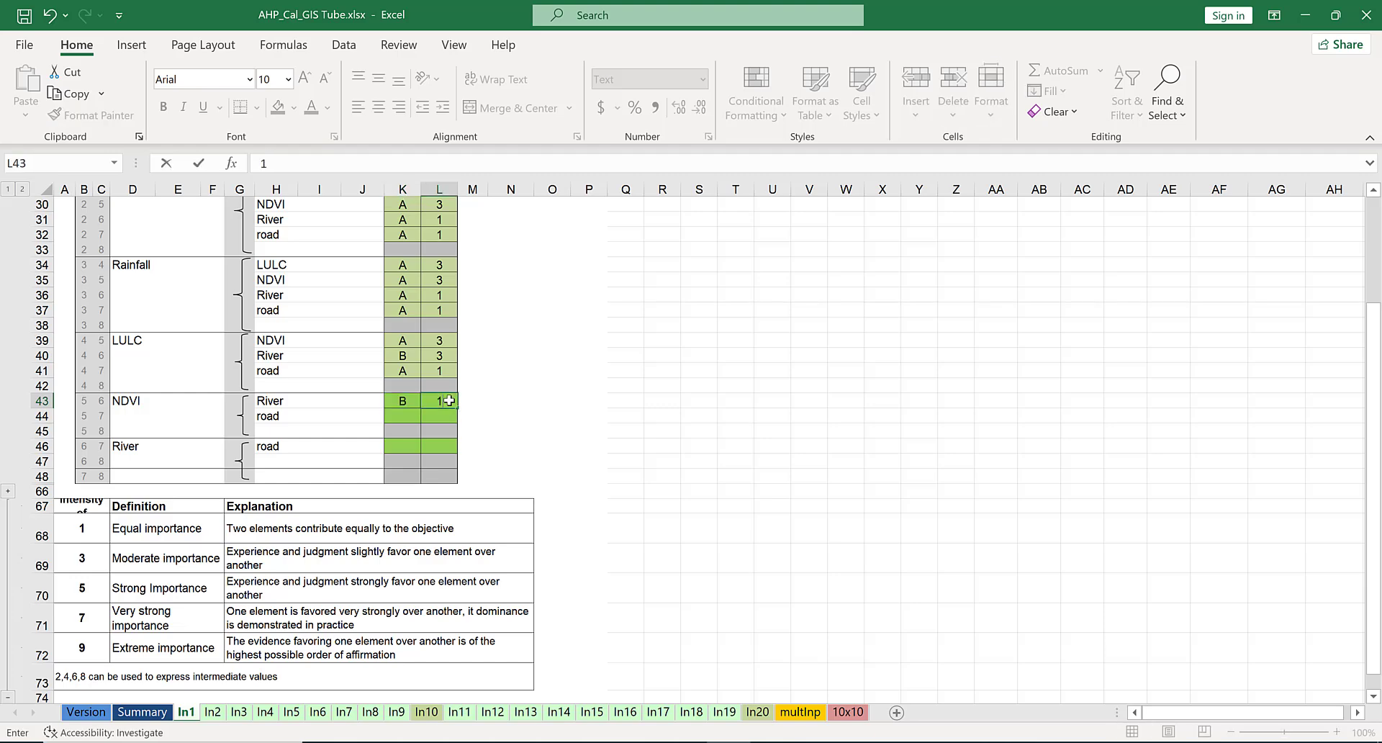
# Rate the NDVI versus road comparison with B as more important and scale 3.
pyautogui.click(413, 418)
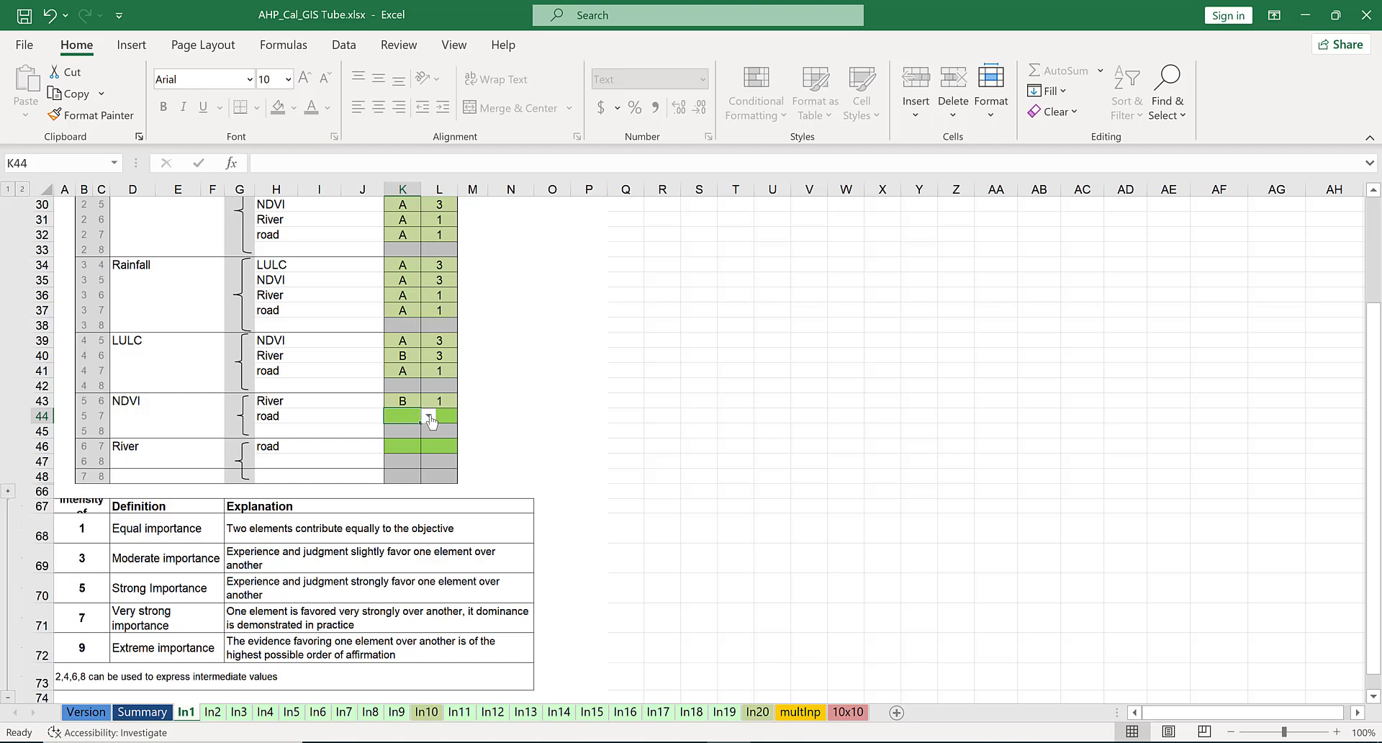
pyautogui.click(429, 417)
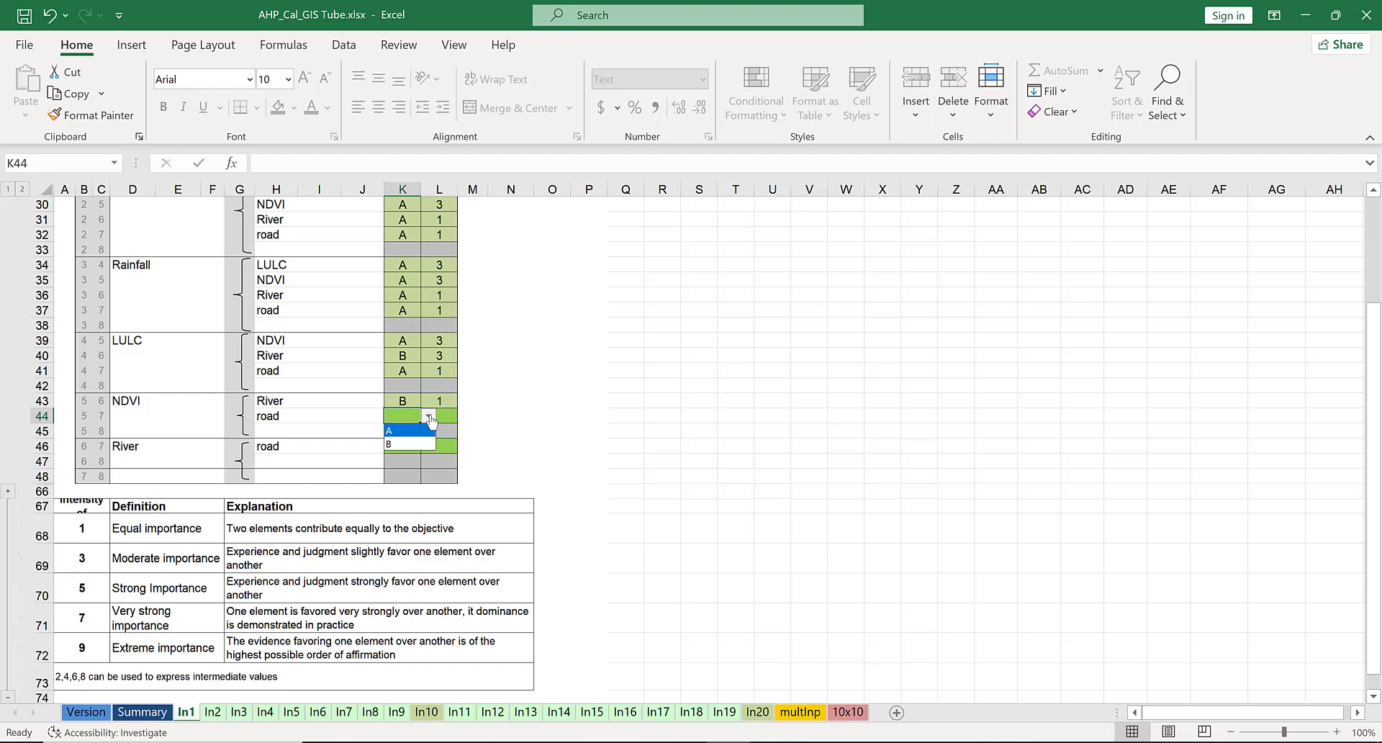
pyautogui.click(408, 443)
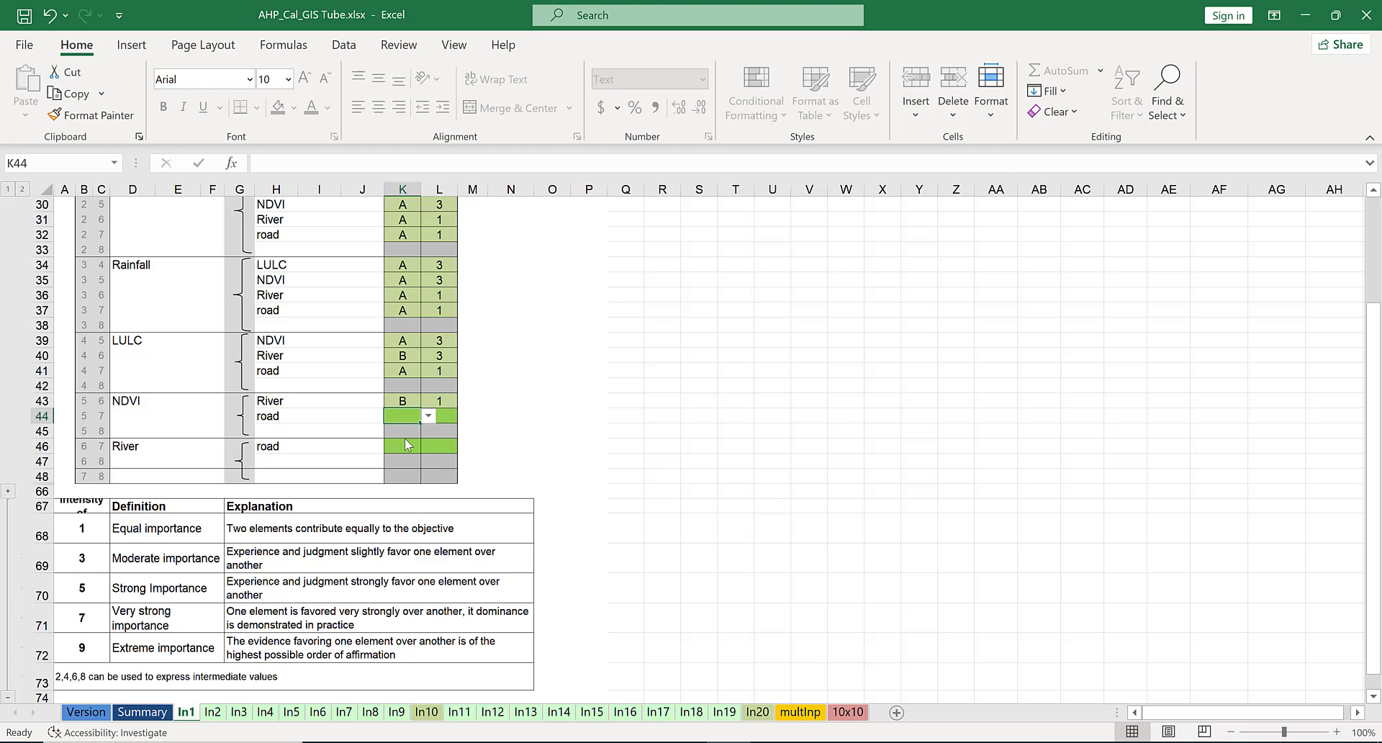
pyautogui.click(447, 412)
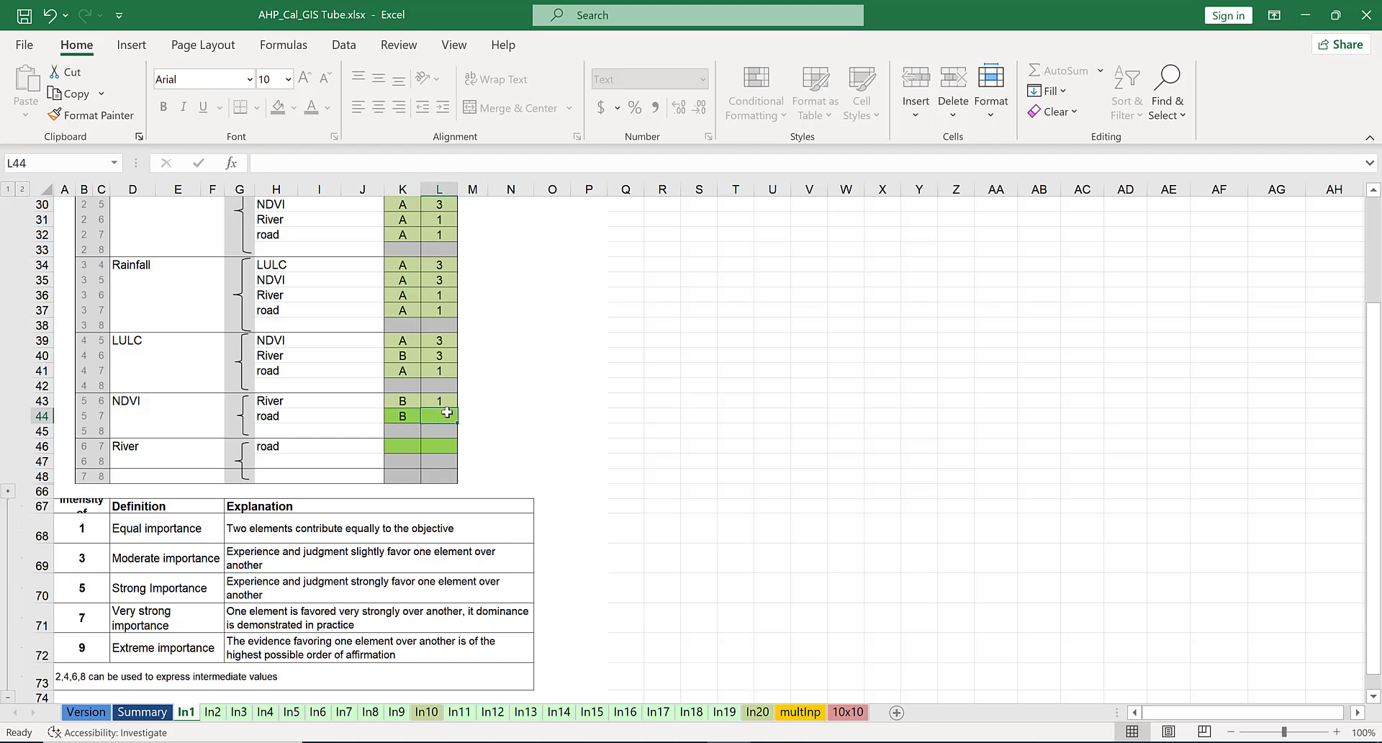
pyautogui.write('3')
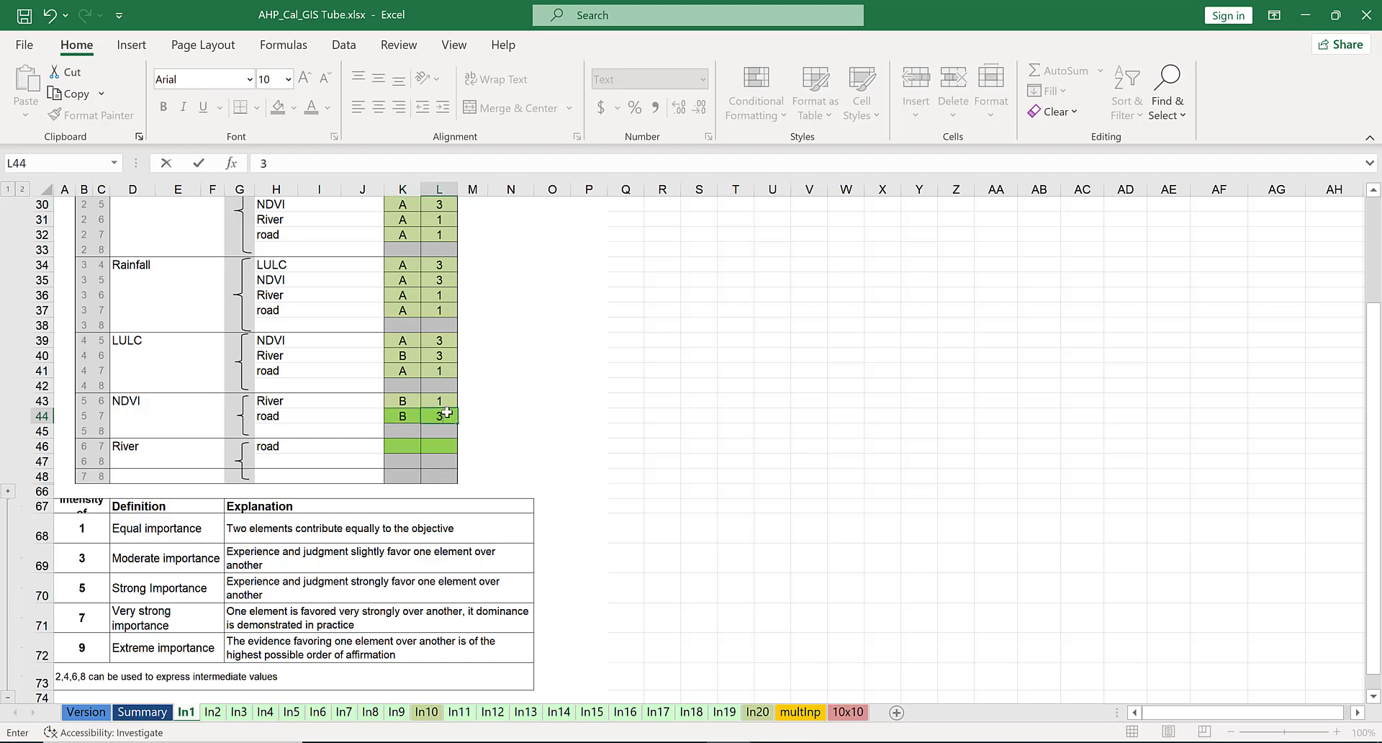
# Rate the River versus road comparison with A as more important and scale 3.
pyautogui.click(405, 442)
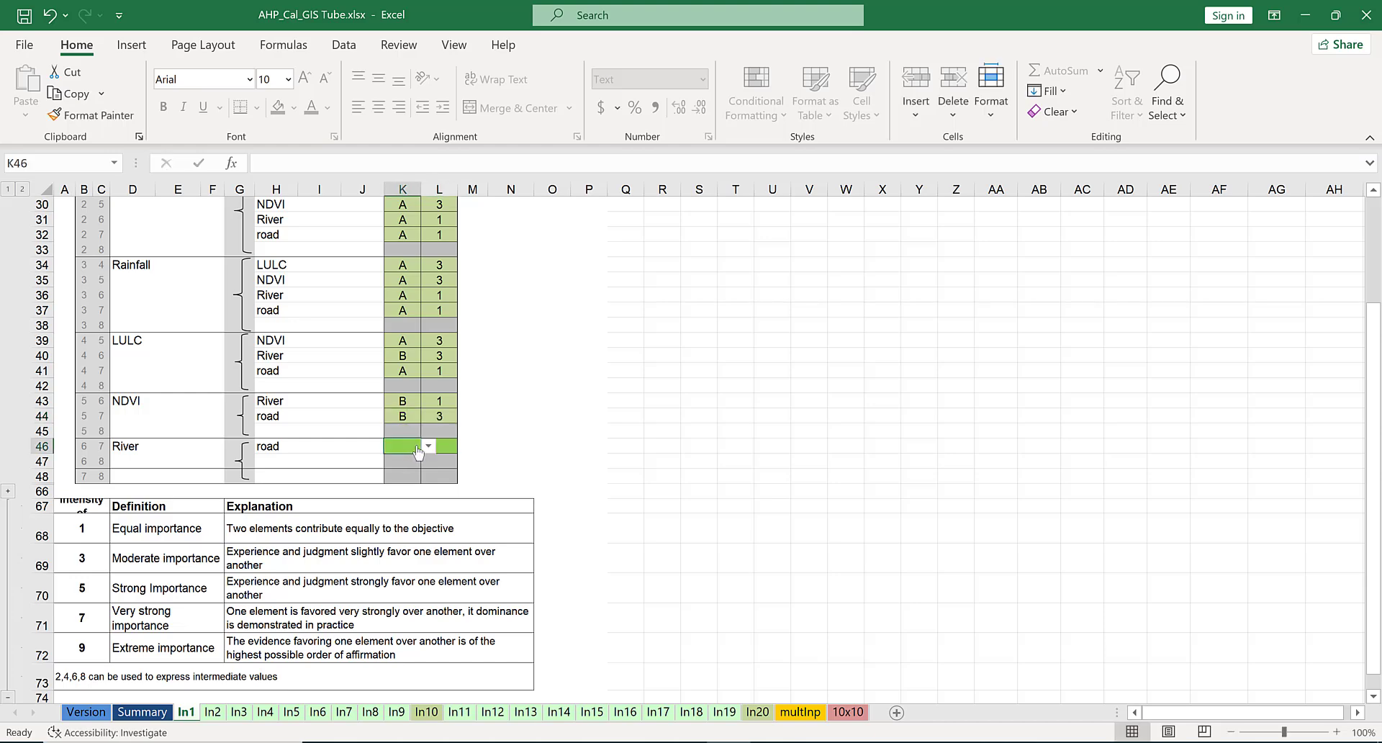
pyautogui.click(428, 449)
pyautogui.click(400, 459)
pyautogui.click(444, 446)
pyautogui.write('3')
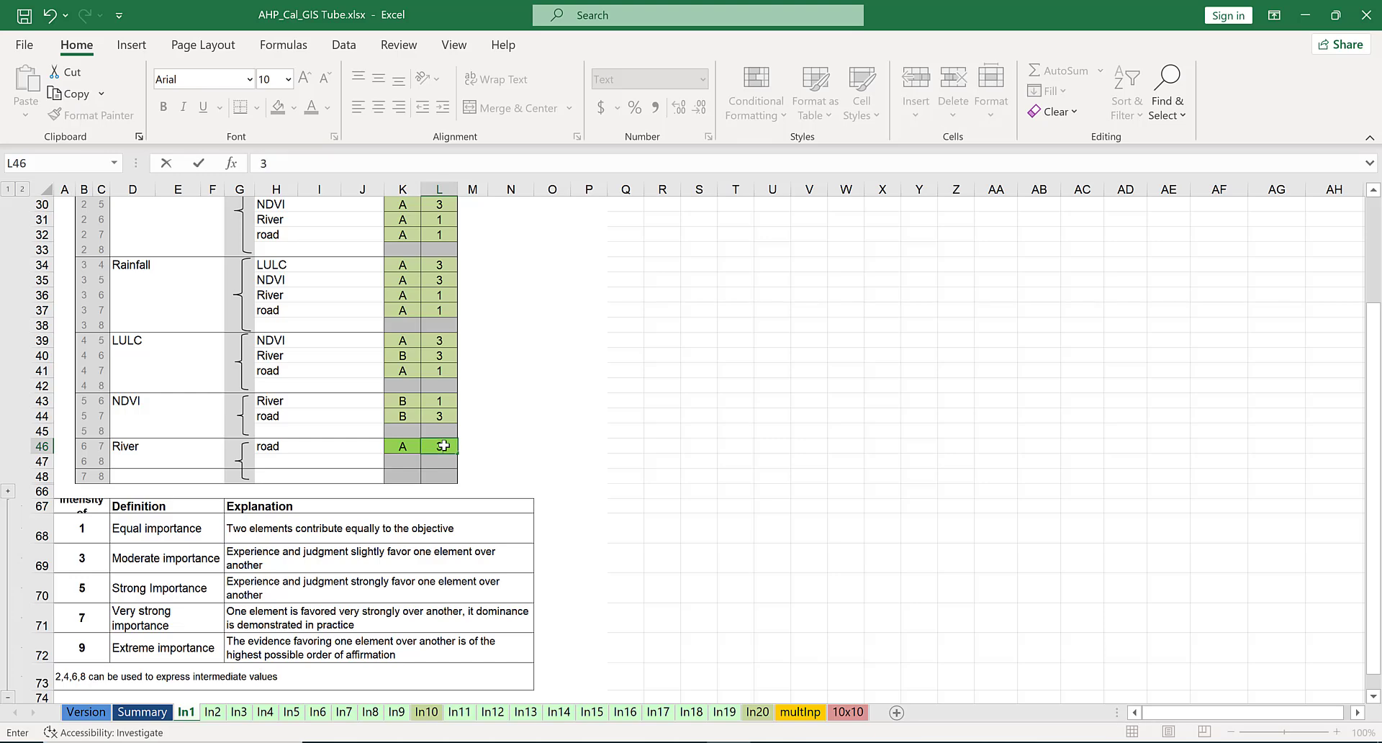
# Open the Summary sheet and examine the criteria table with its results and consistency ratio.
pyautogui.click(159, 713)
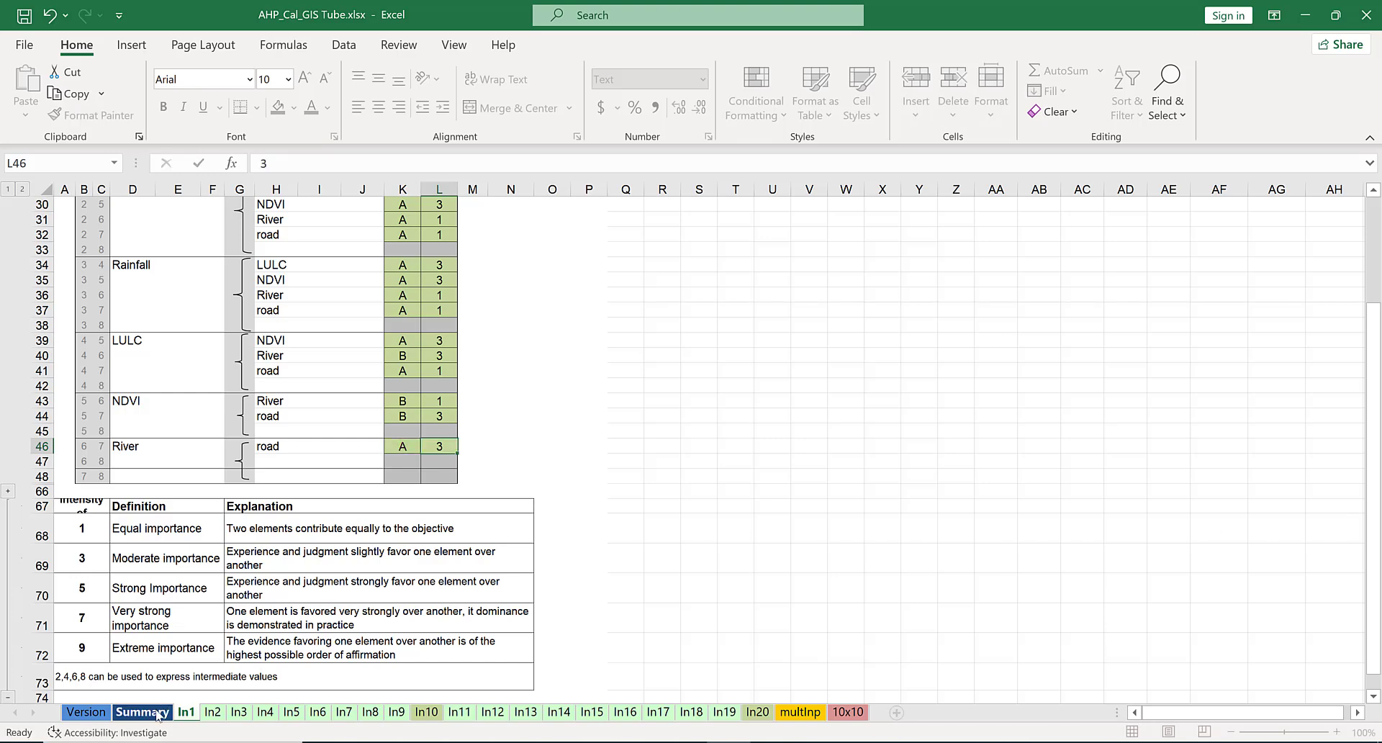
pyautogui.click(158, 712)
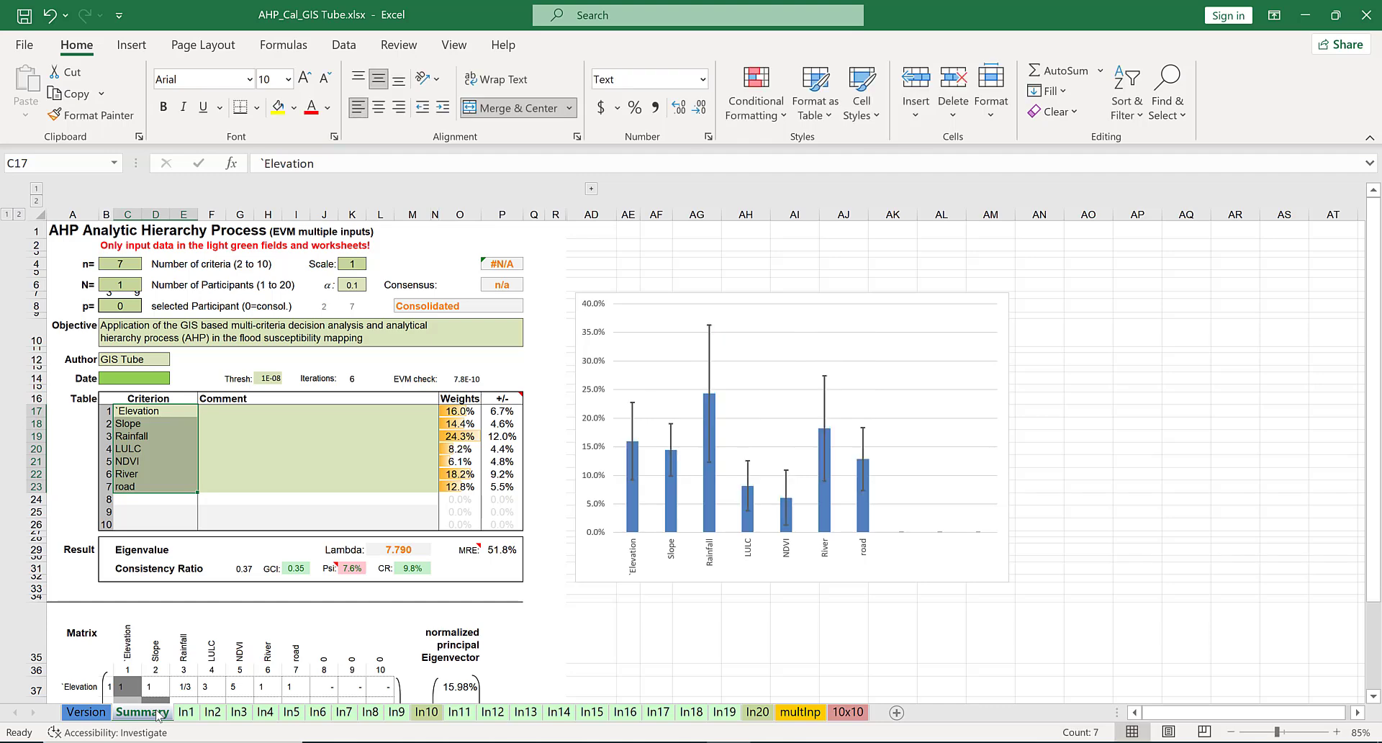
pyautogui.click(147, 433)
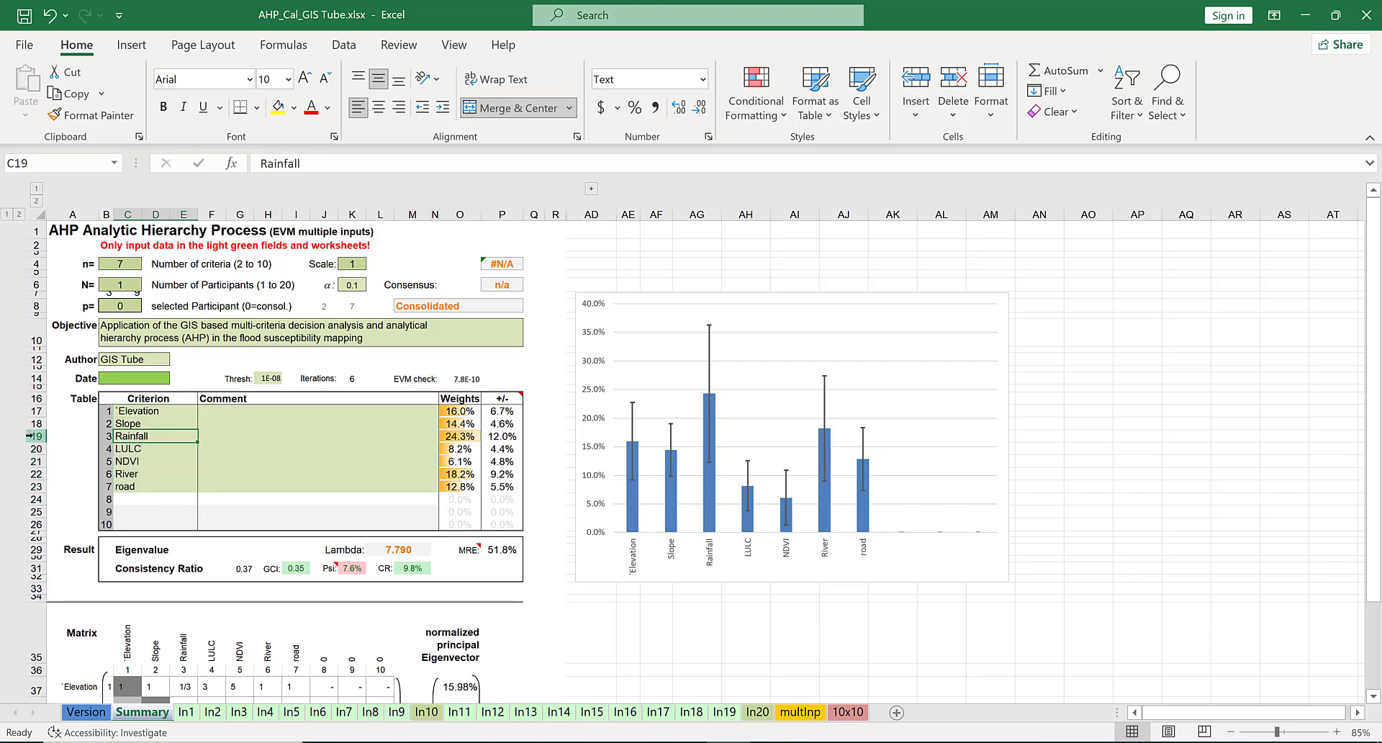
pyautogui.click(34, 435)
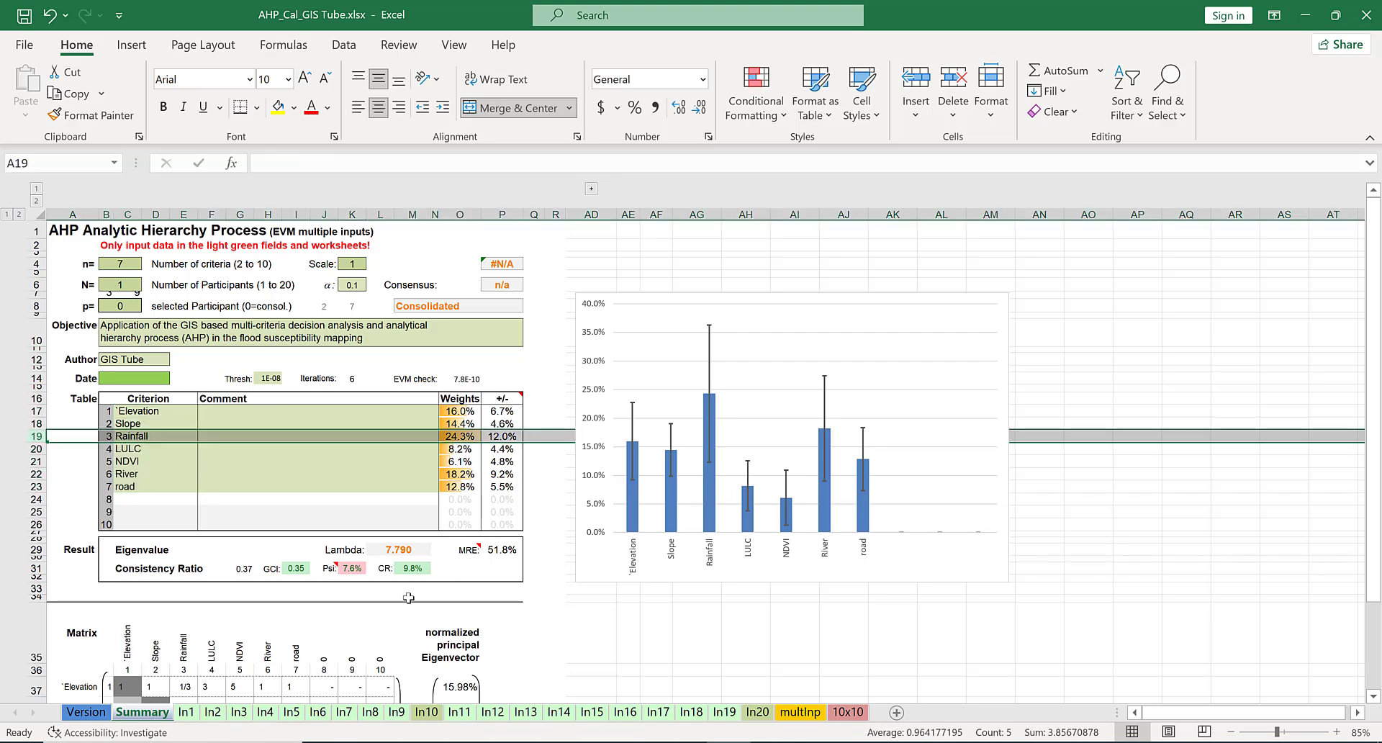
pyautogui.click(1168, 523)
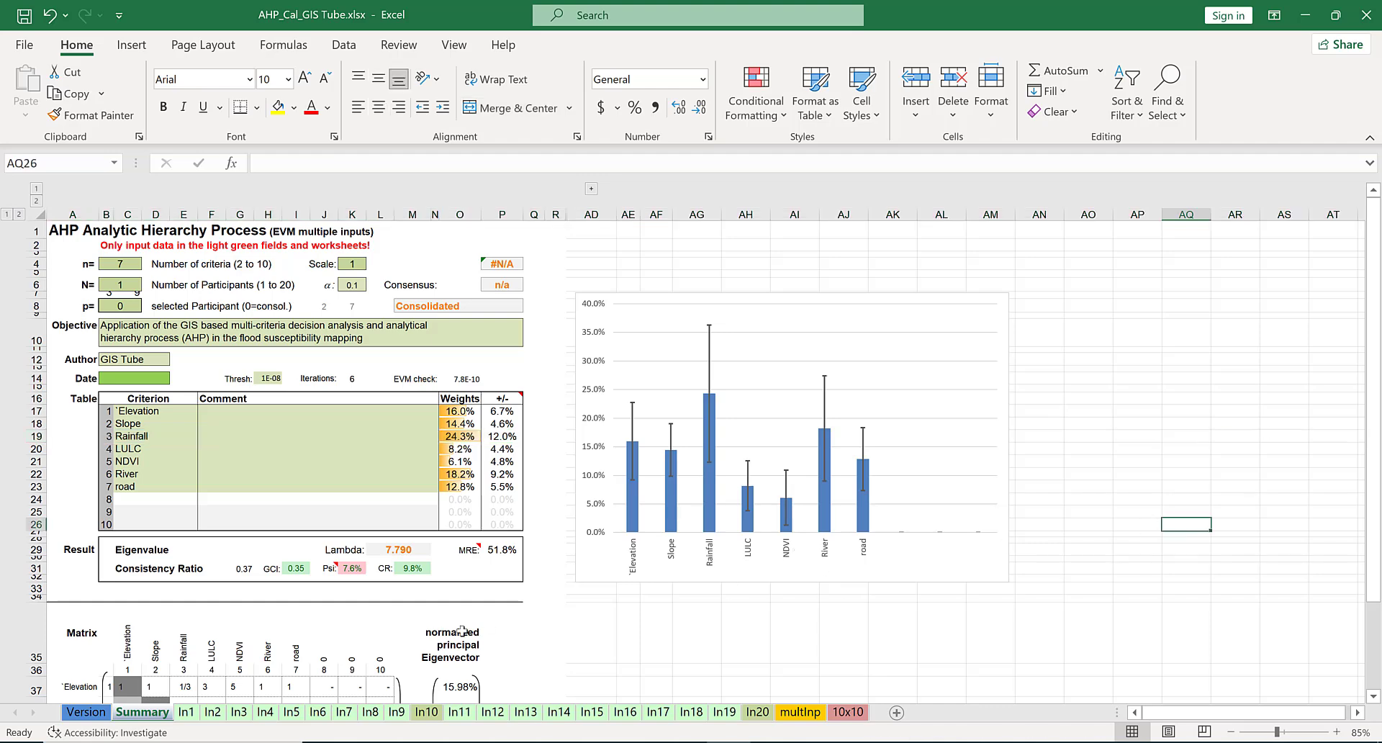
pyautogui.click(86, 713)
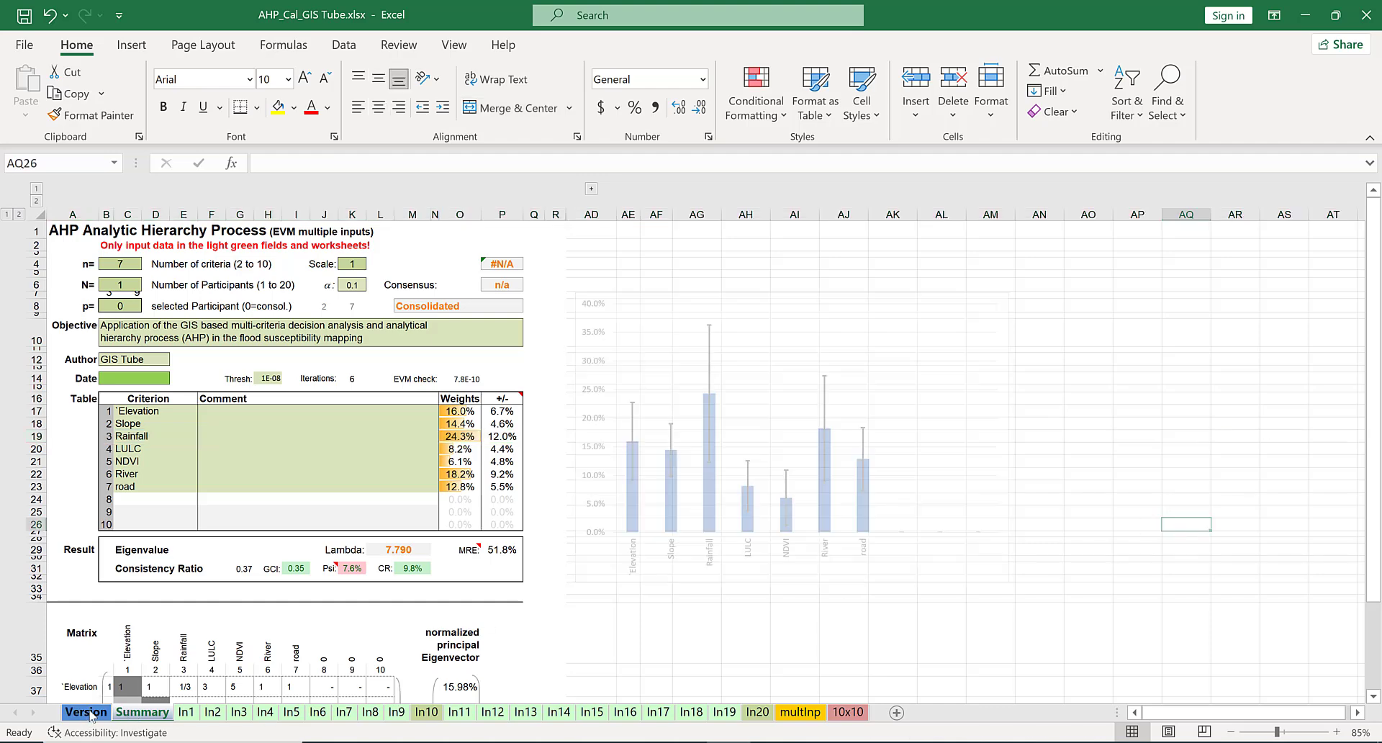
pyautogui.click(141, 712)
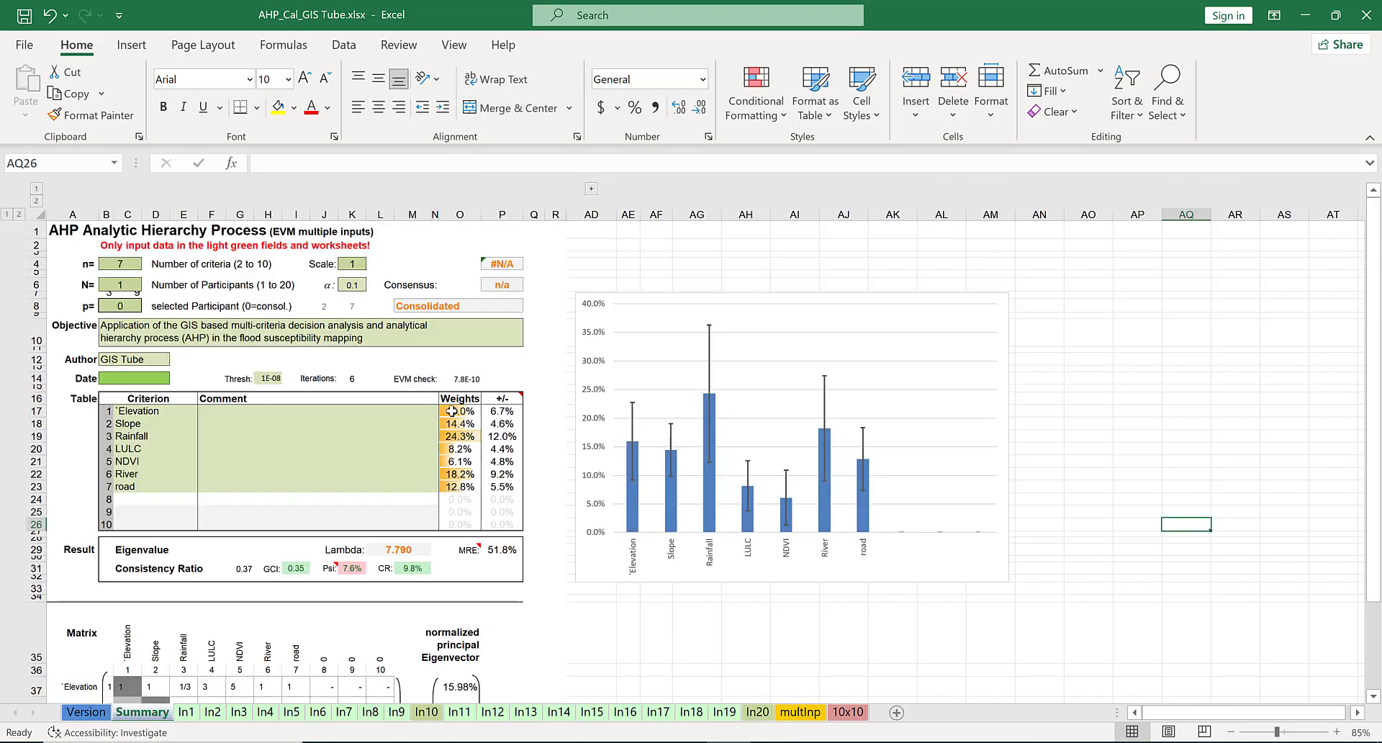
# Select the weights of the seven criteria in the Summary table to check their sum.
pyautogui.moveTo(451, 410); pyautogui.dragTo(469, 486)
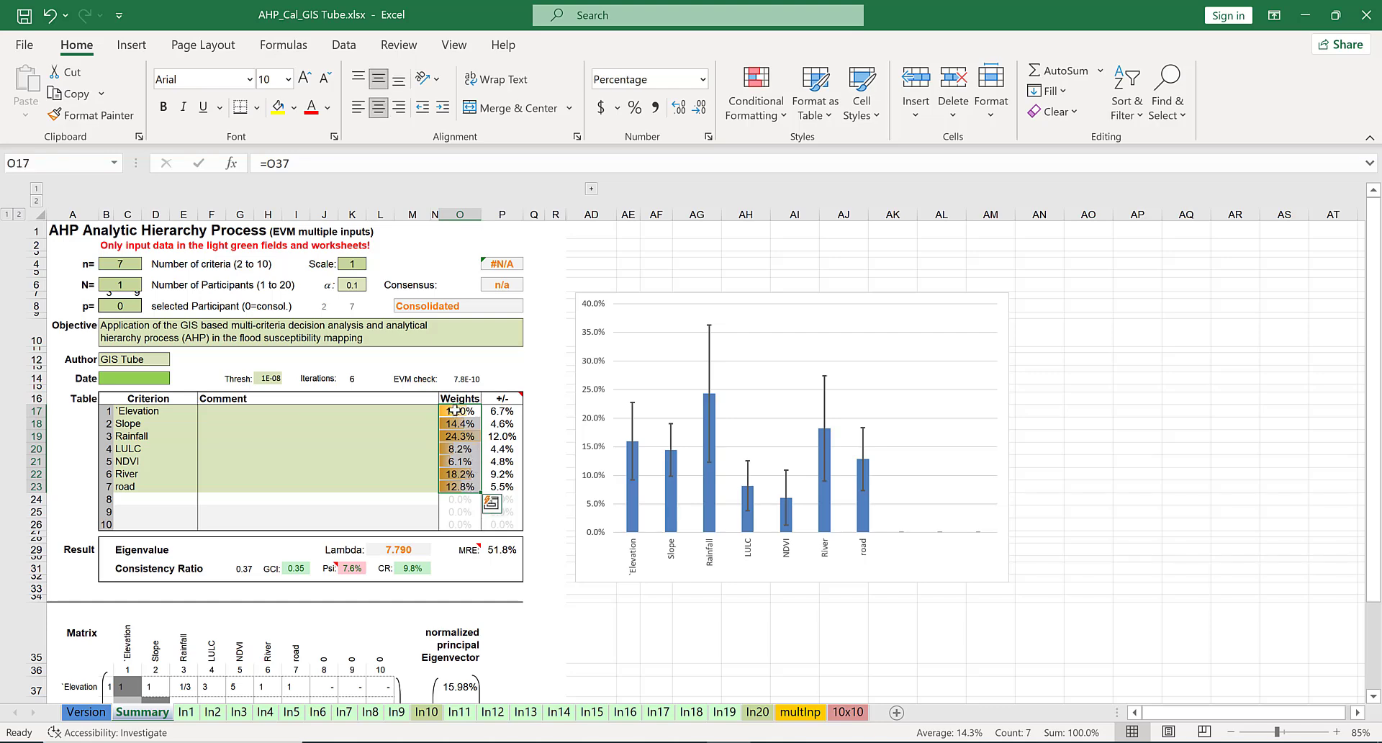
pyautogui.moveTo(456, 410); pyautogui.dragTo(460, 491)
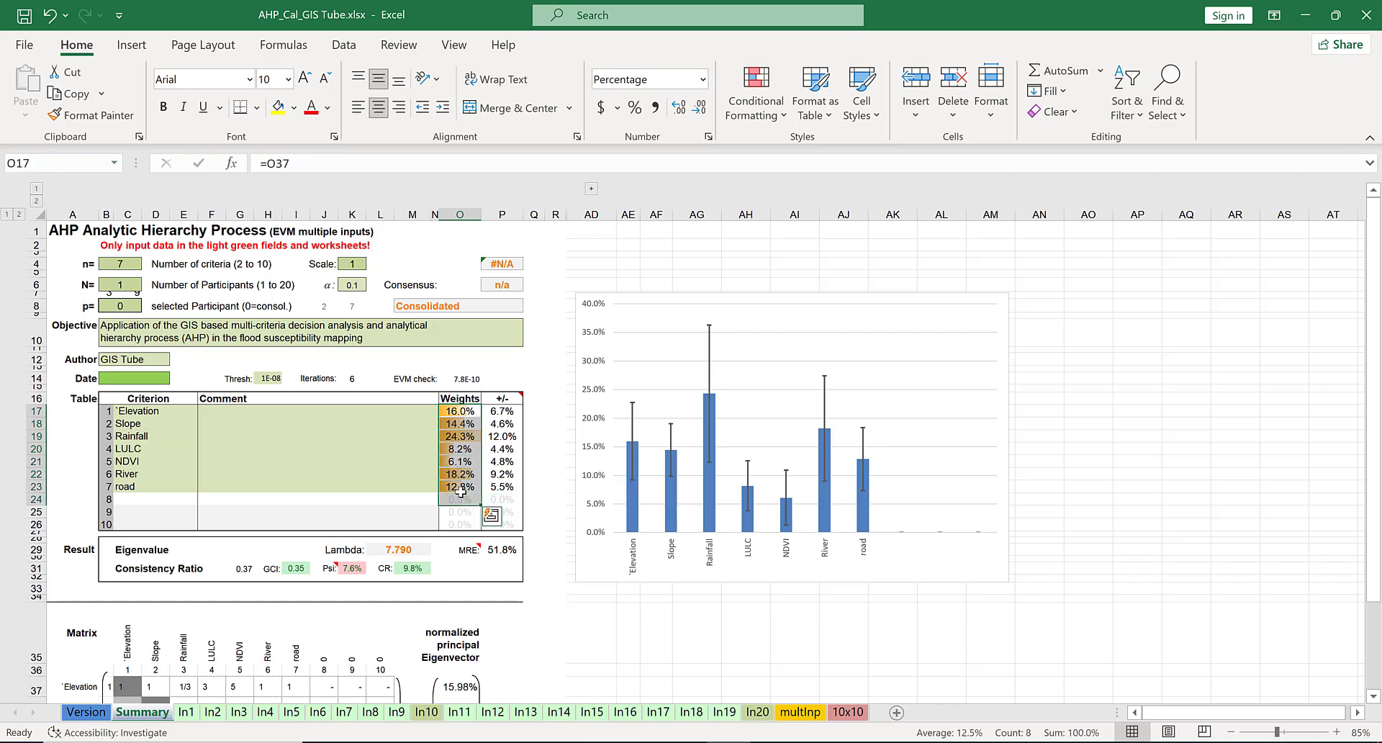
pyautogui.click(461, 412)
pyautogui.moveTo(461, 434); pyautogui.dragTo(460, 489)
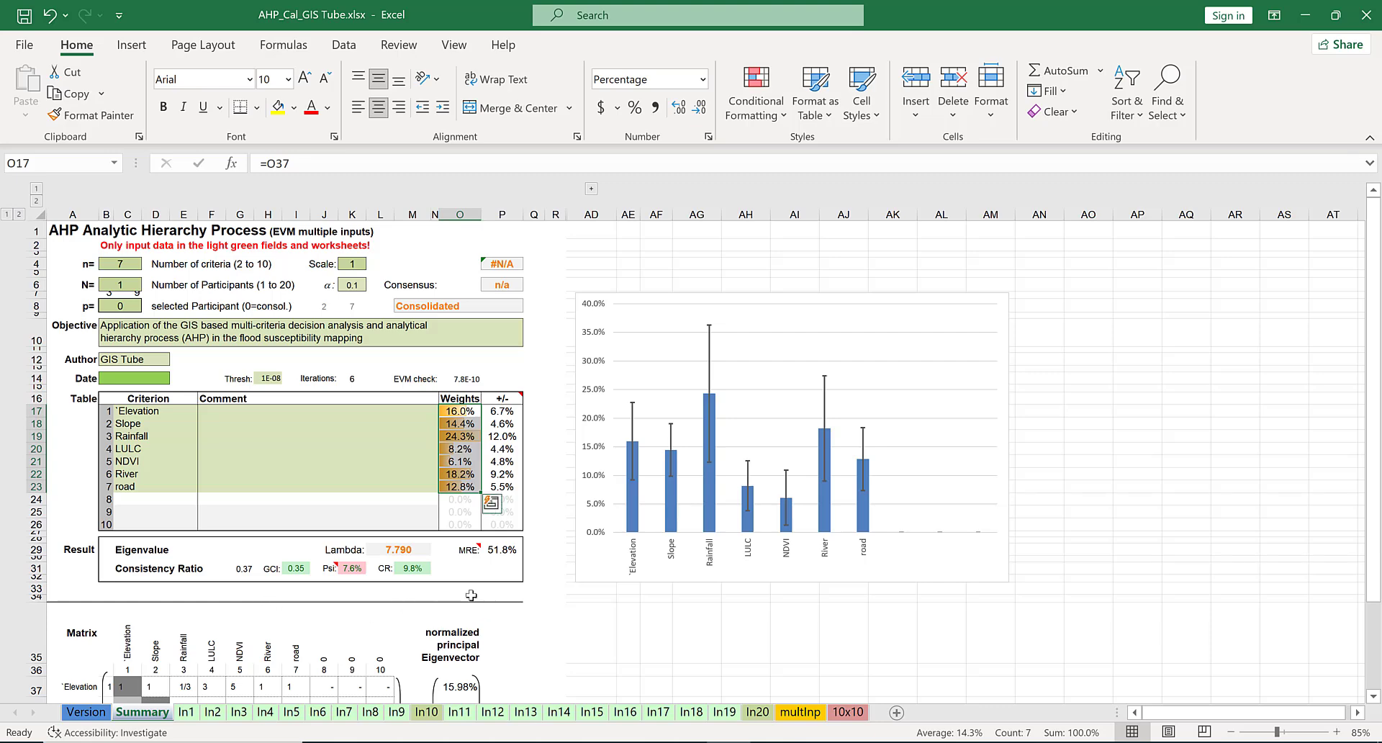
pyautogui.click(462, 416)
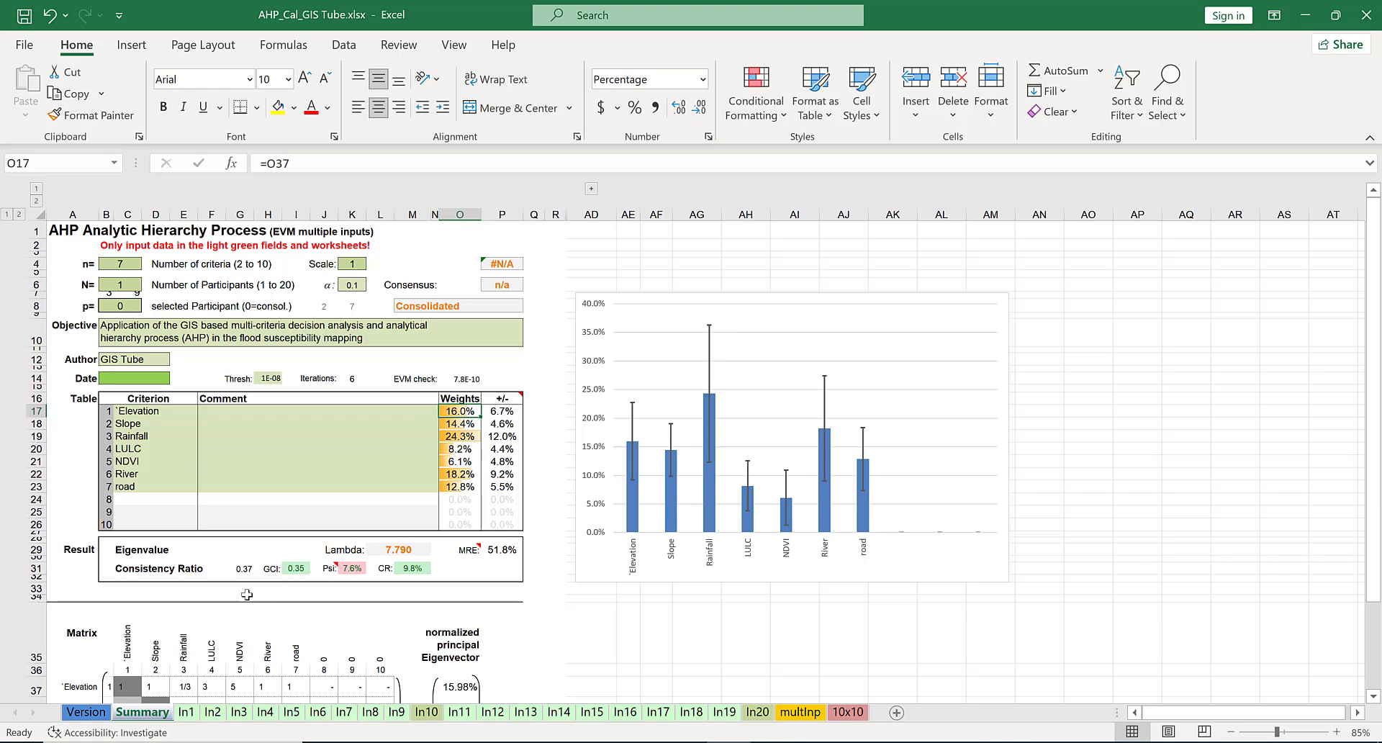
# Examine the pairwise comparison matrix and normalized principal eigenvector below the results on the Summary sheet.
pyautogui.click(1373, 696)
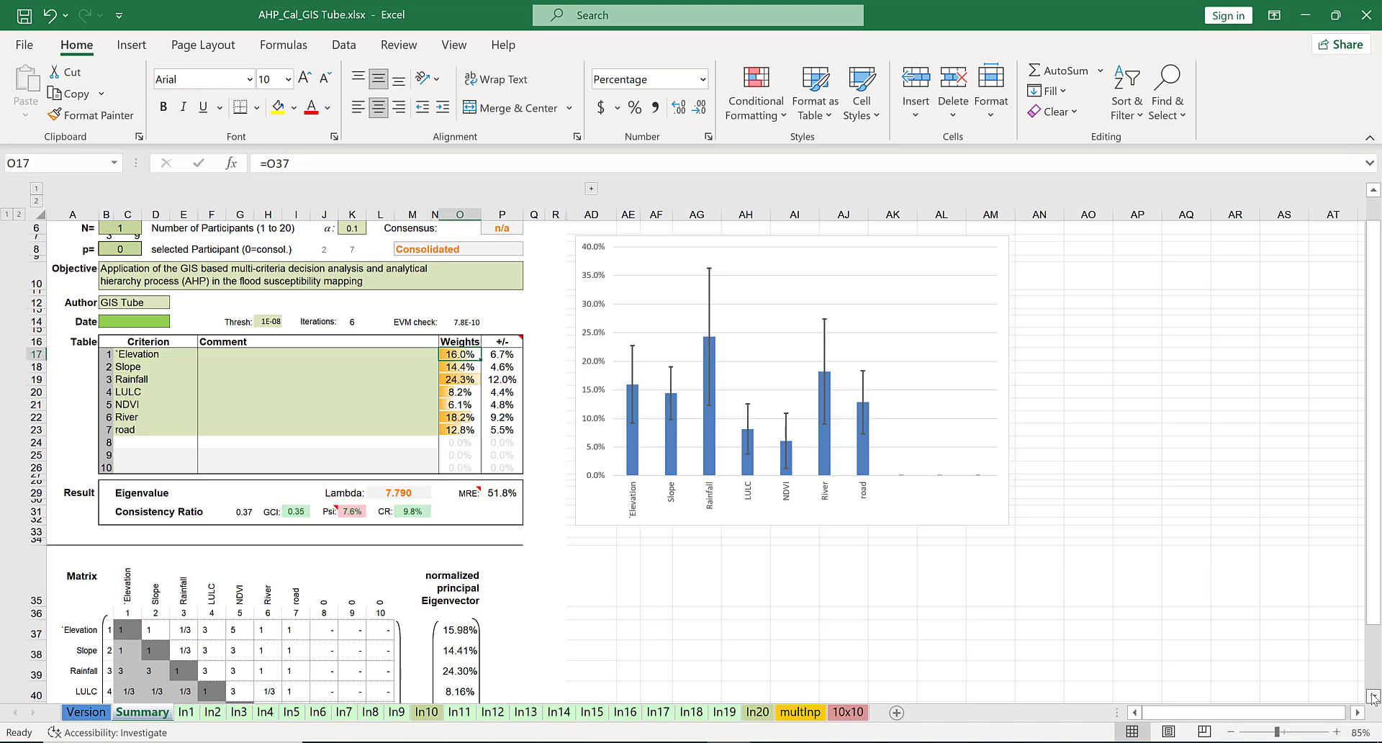
pyautogui.click(1373, 696)
pyautogui.click(1373, 697)
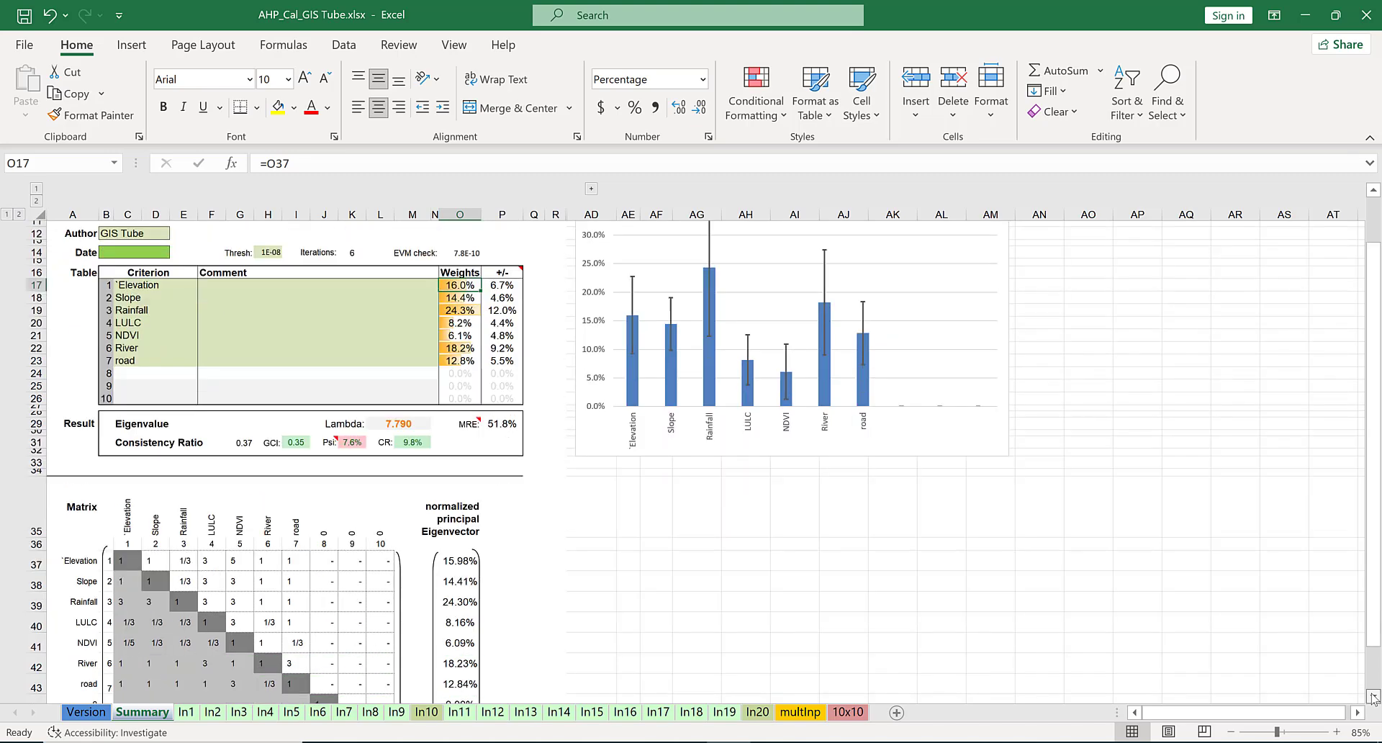
pyautogui.click(1372, 697)
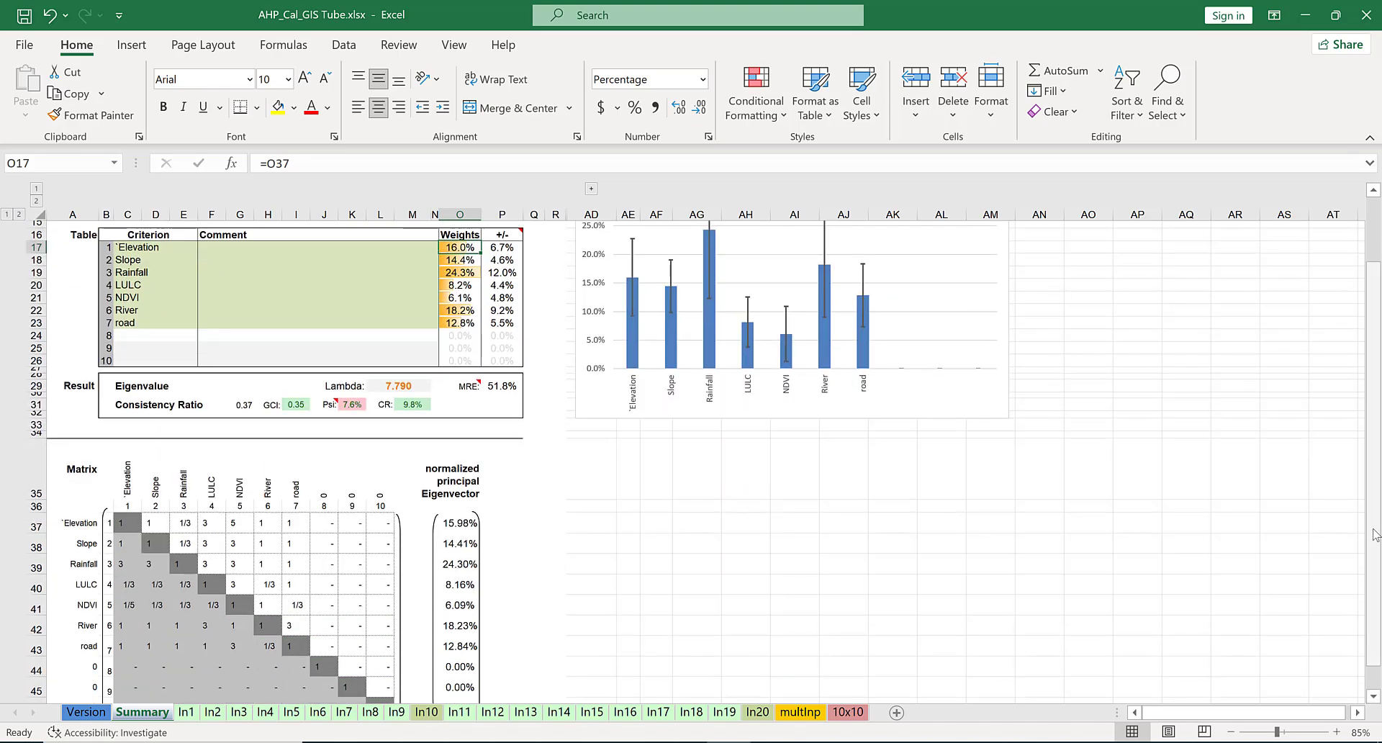
pyautogui.scroll(5, 1375, 333)
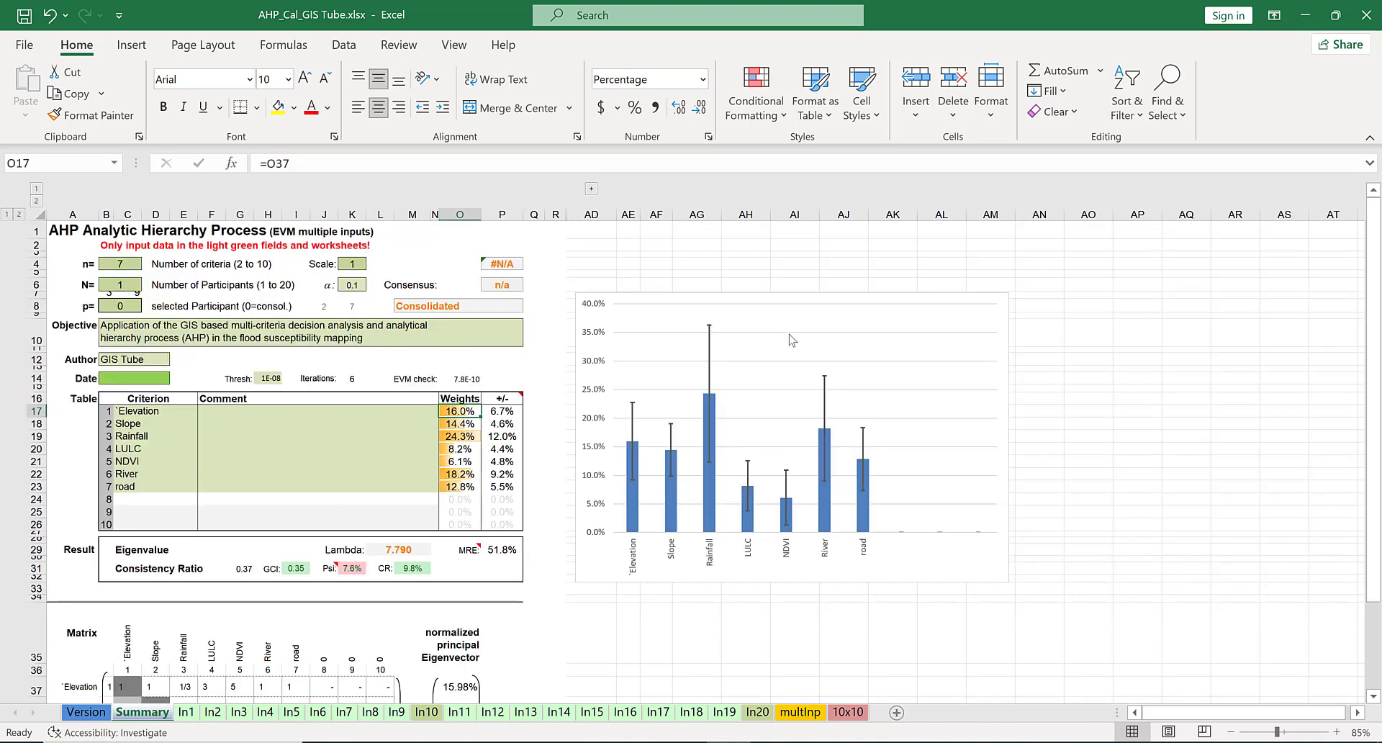
# Enlarge the bar chart of criterion weights on the Summary sheet and highlight the calculated weights in the table.
pyautogui.click(947, 530)
pyautogui.moveTo(1008, 582); pyautogui.dragTo(1158, 656)
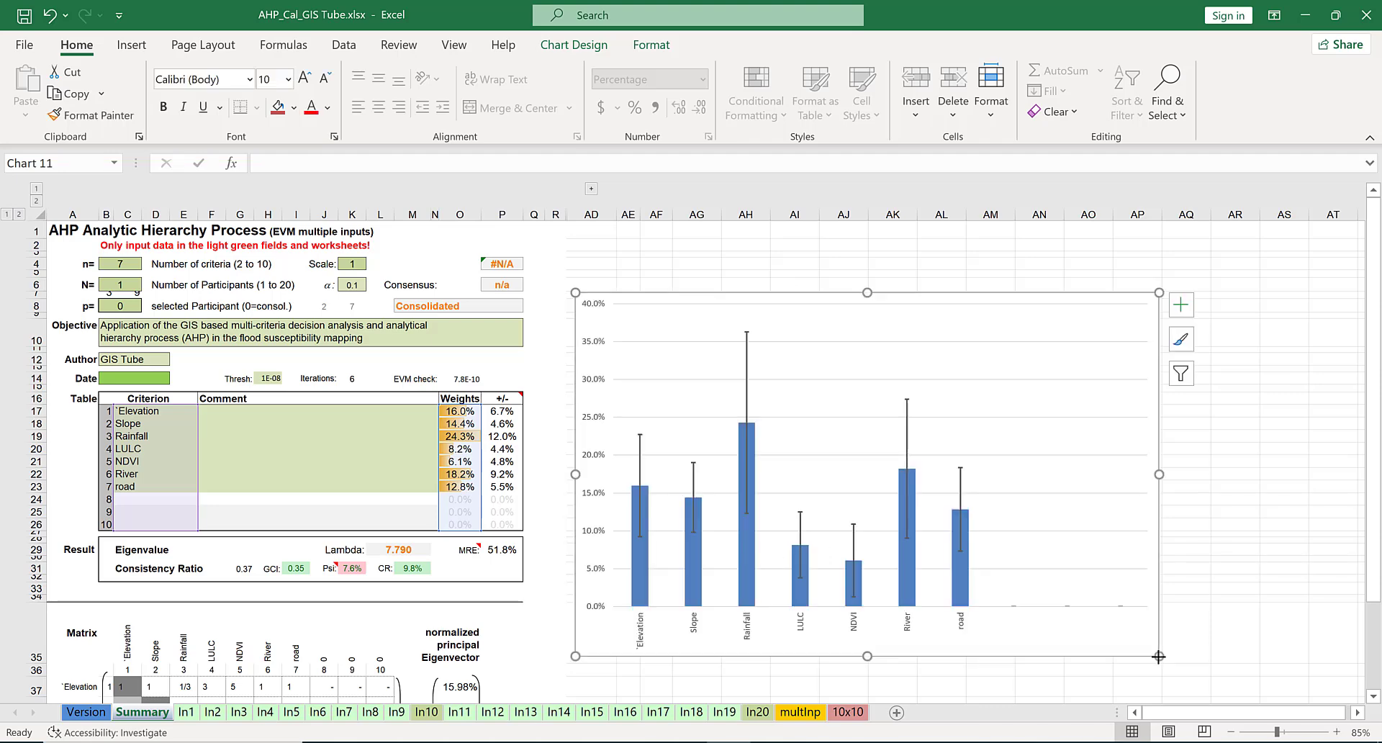
pyautogui.click(904, 525)
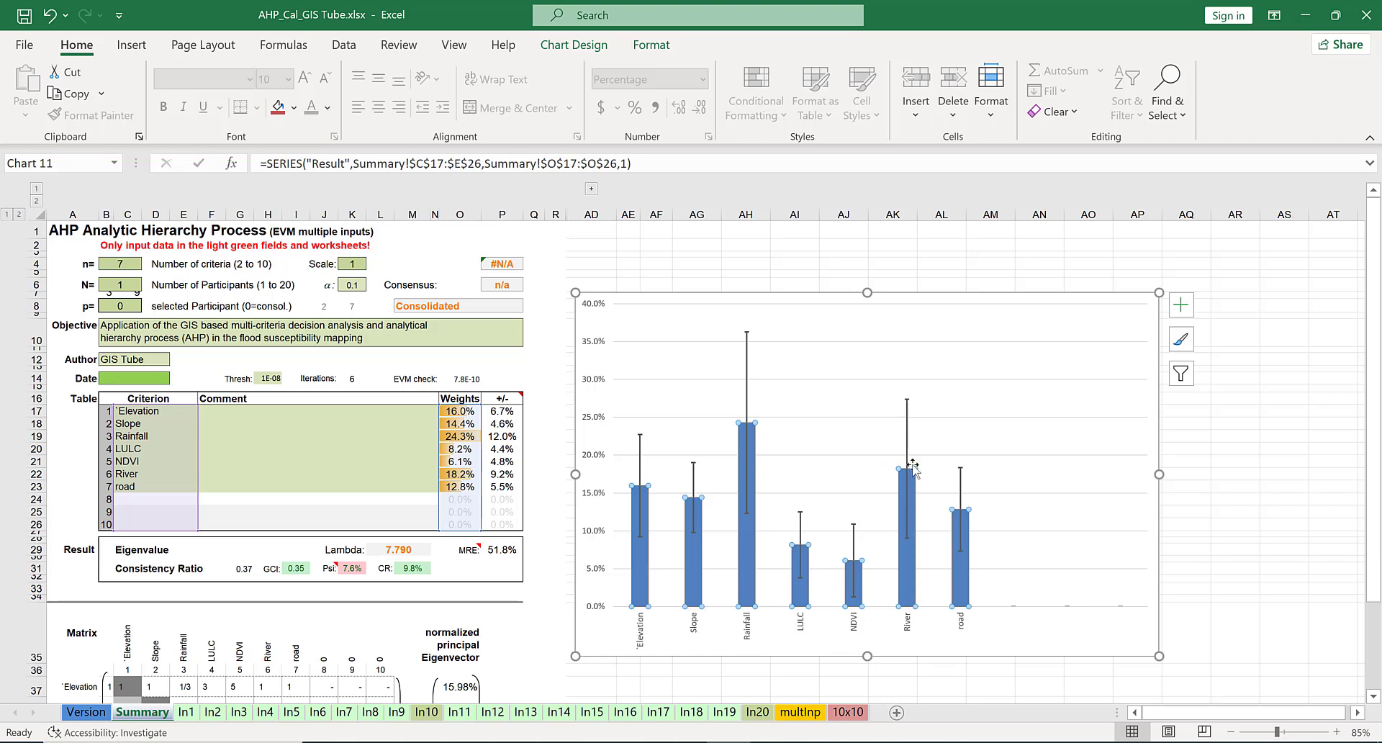
pyautogui.click(1282, 537)
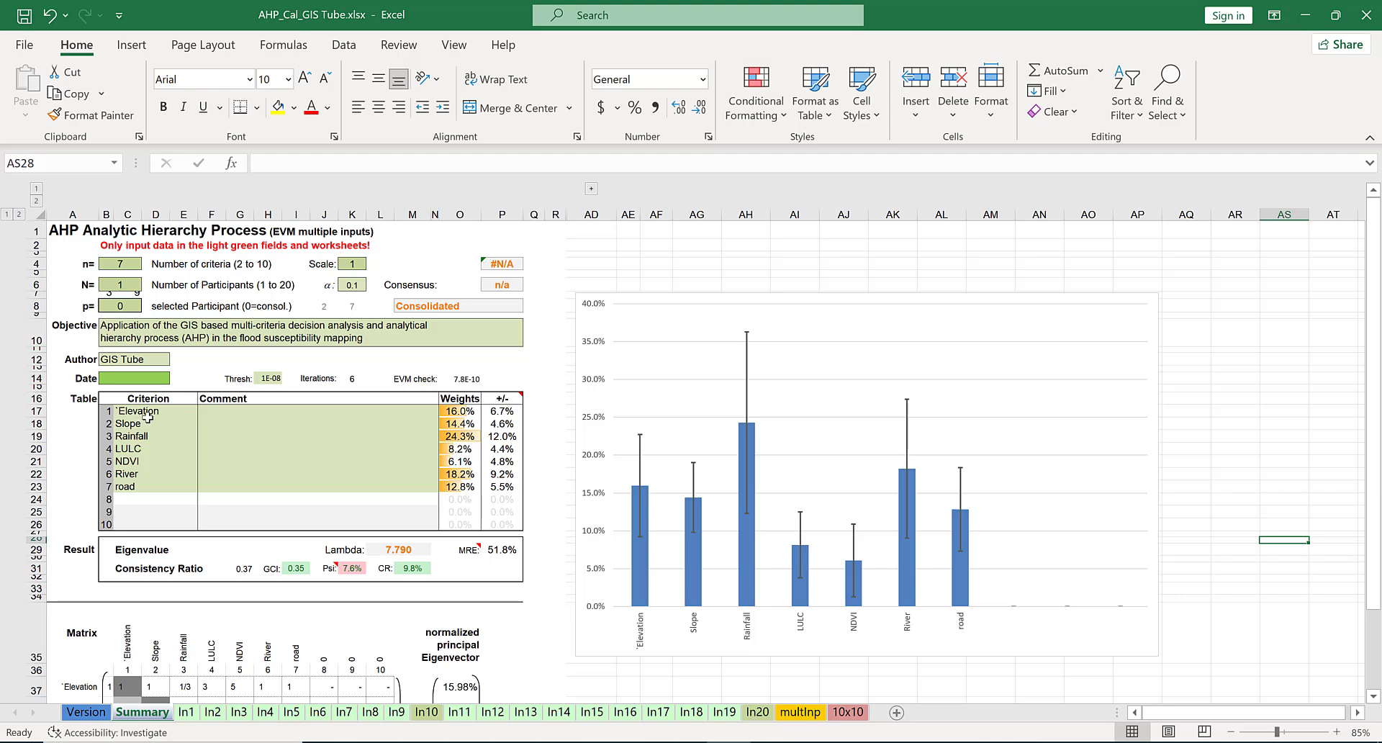
pyautogui.moveTo(461, 410); pyautogui.dragTo(461, 494)
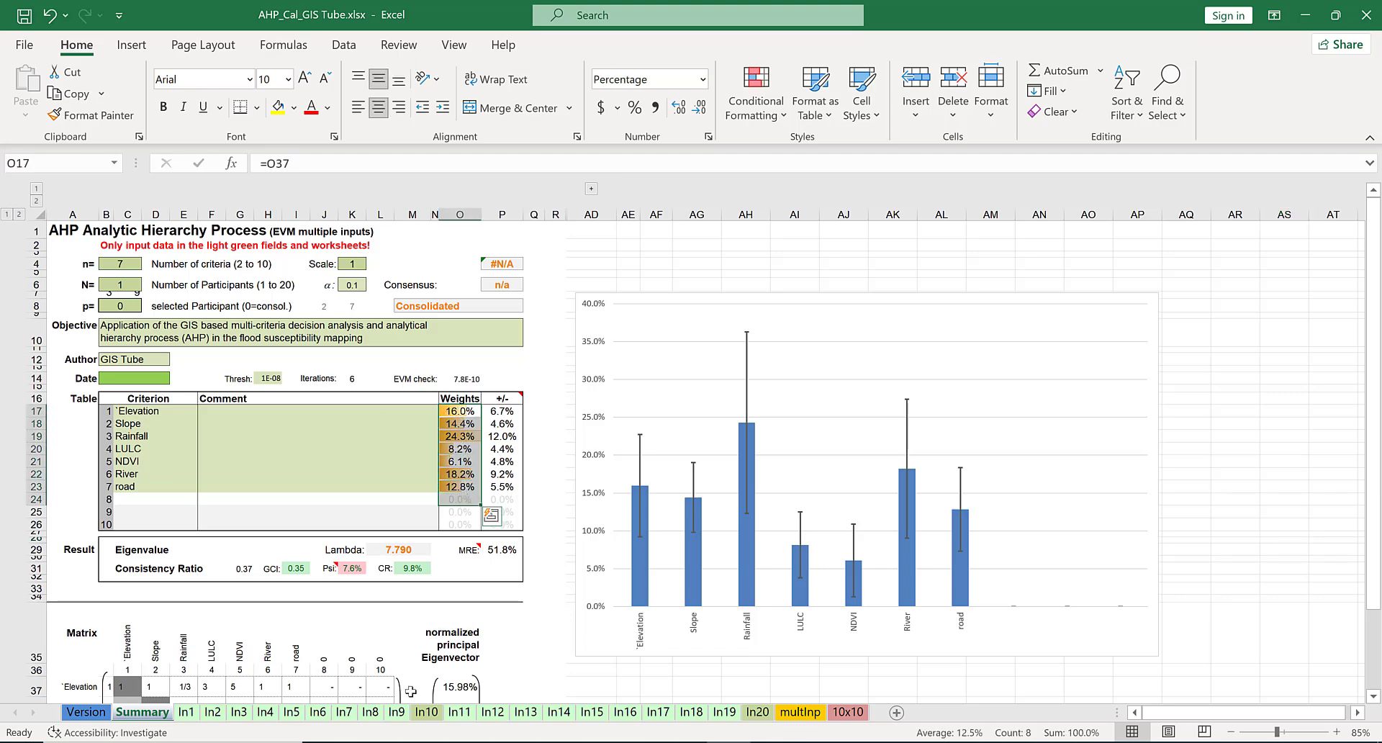
# Switch to the Variable.mxd project in ArcMap and open the Weighted Overlay tool from the Spatial Analyst Overlay toolset.
pyautogui.click(369, 742)
pyautogui.click(346, 742)
pyautogui.click(314, 729)
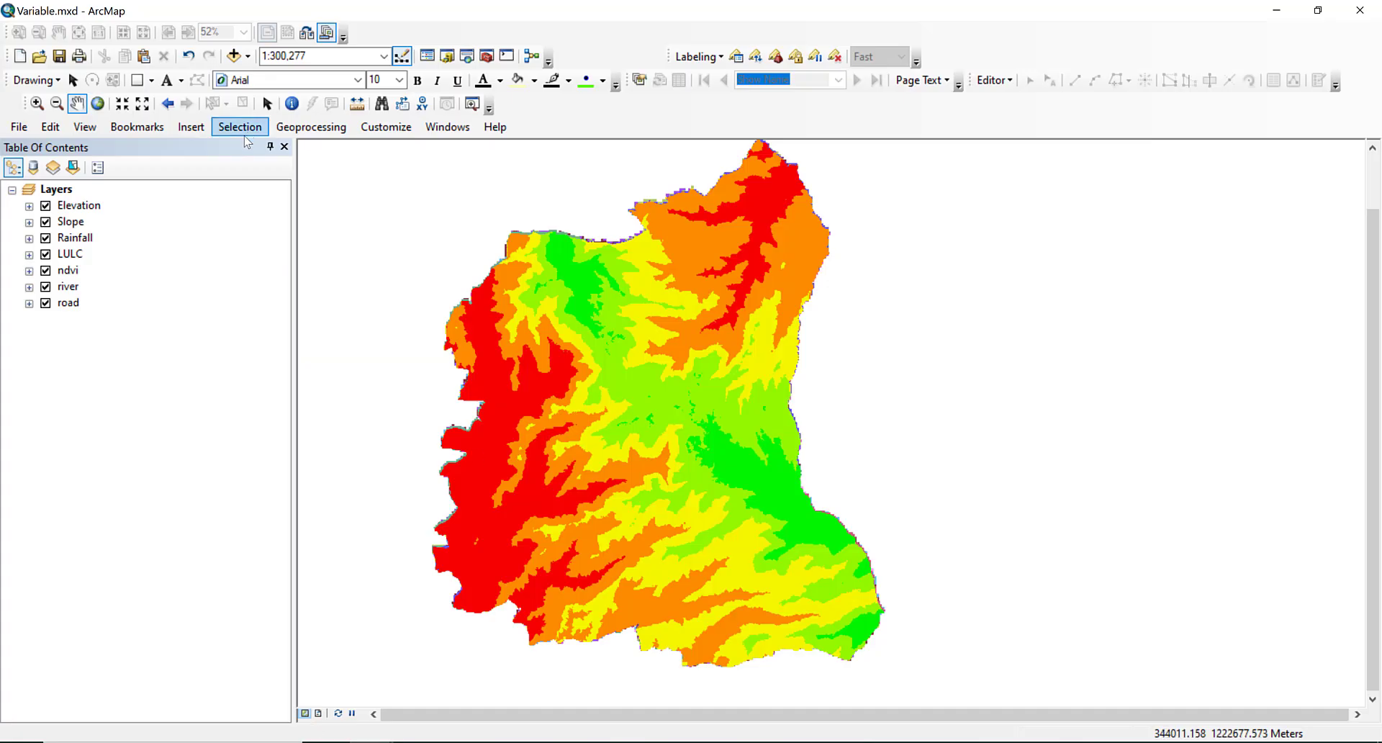
pyautogui.click(487, 57)
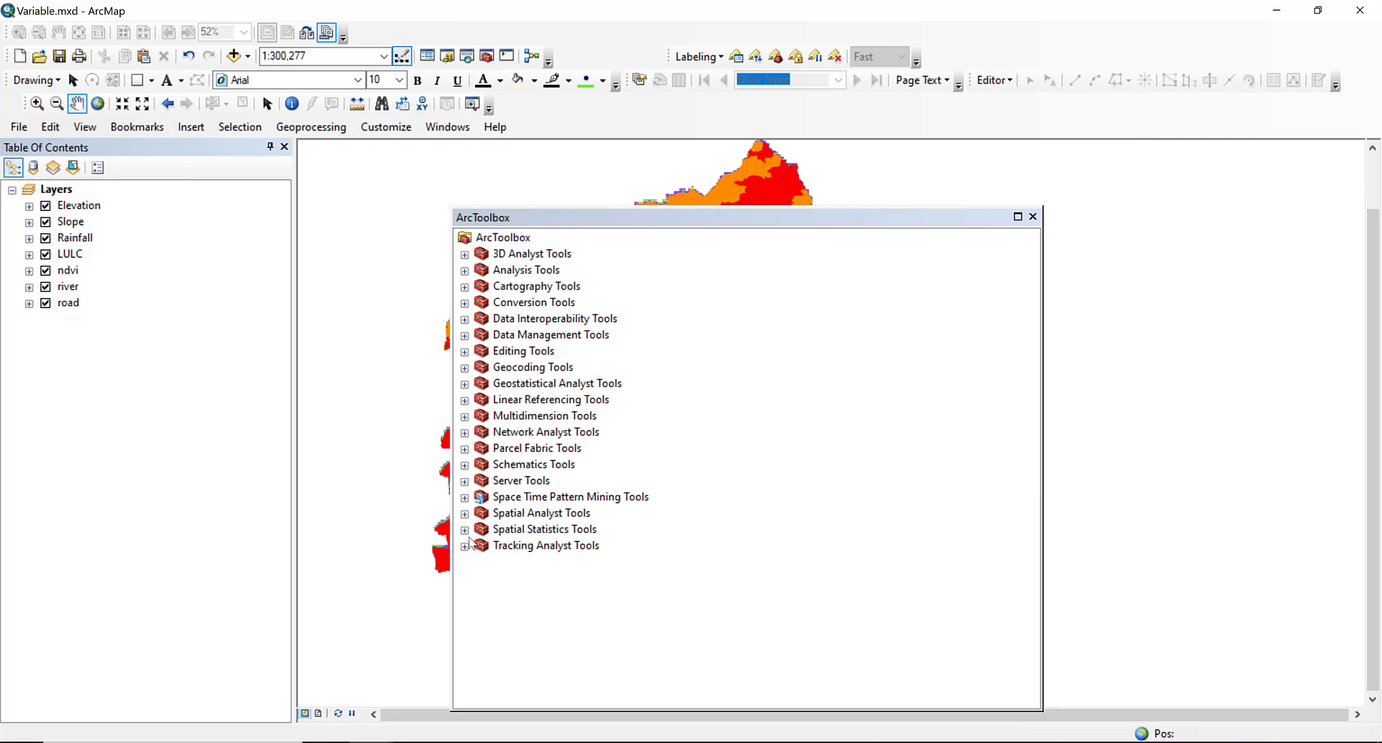
pyautogui.click(465, 514)
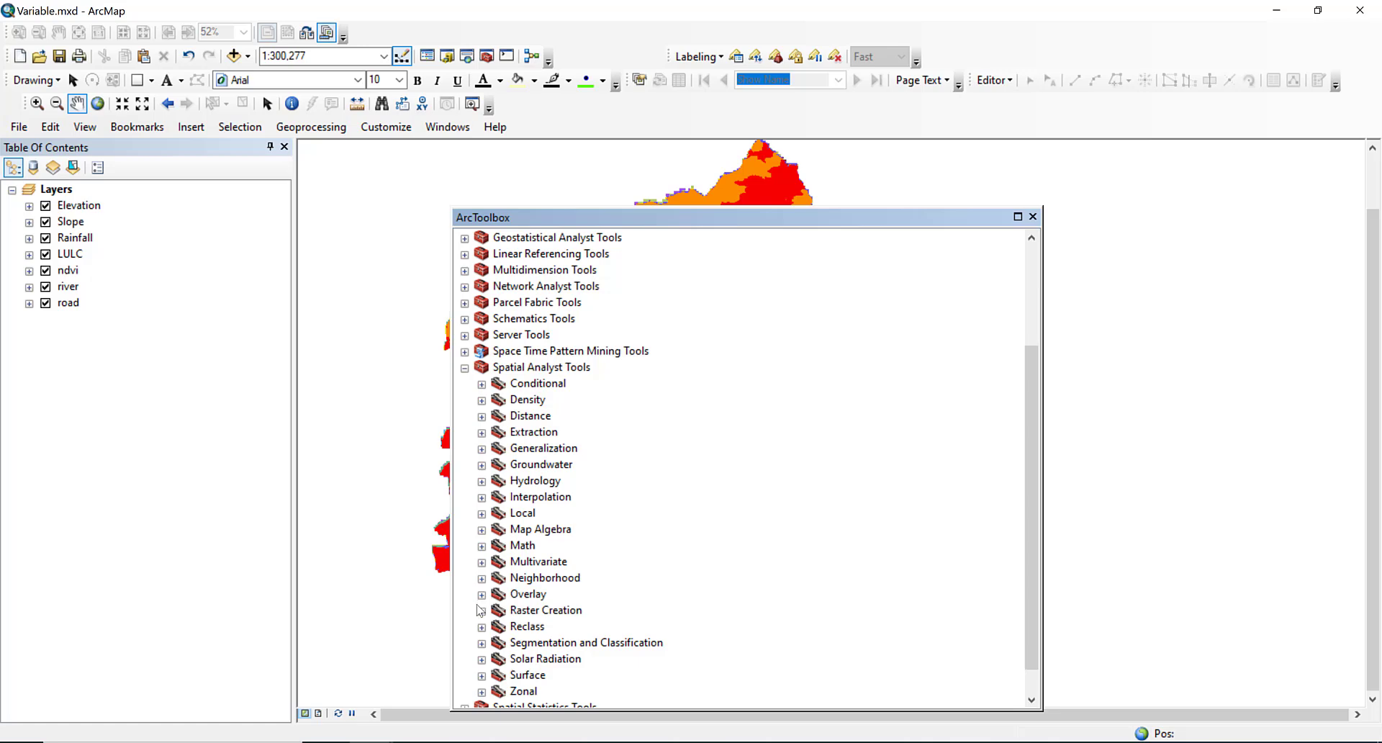
pyautogui.click(482, 595)
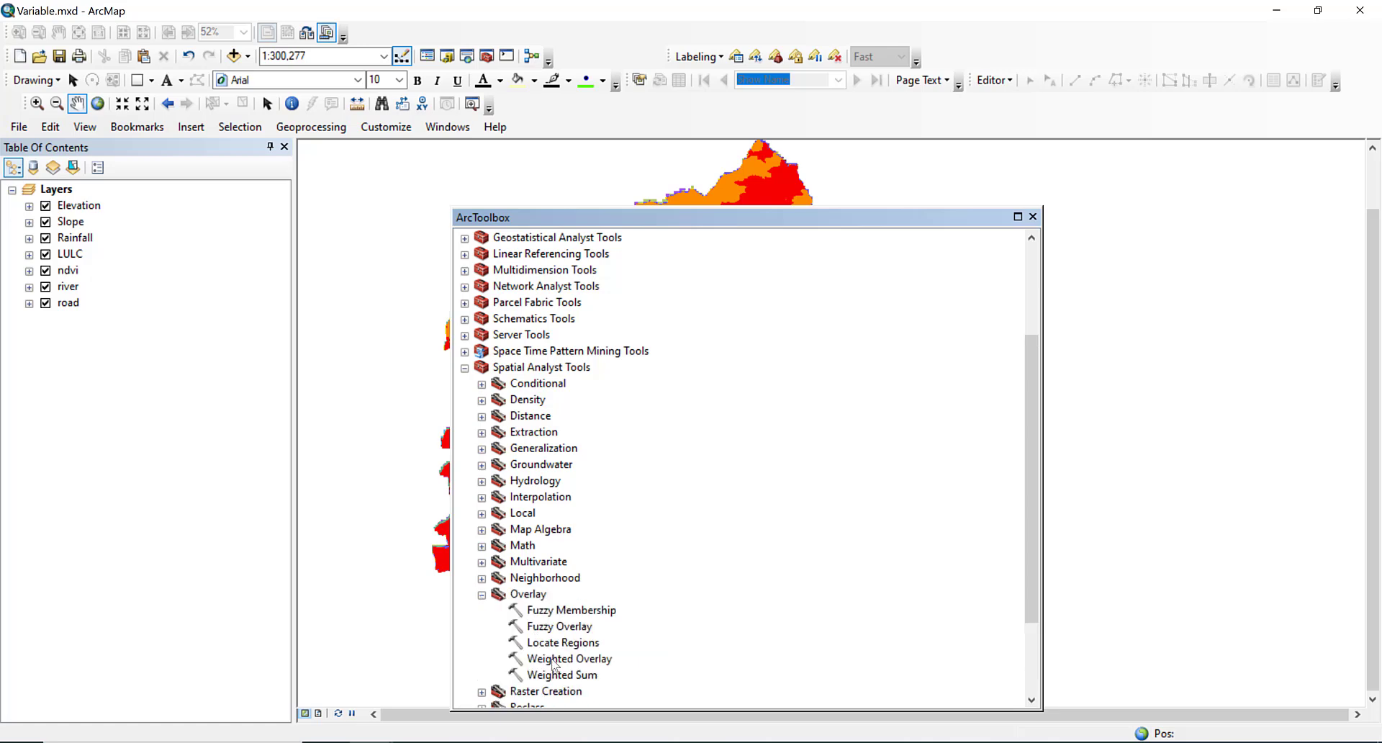
pyautogui.click(550, 660)
pyautogui.doubleClick(550, 660)
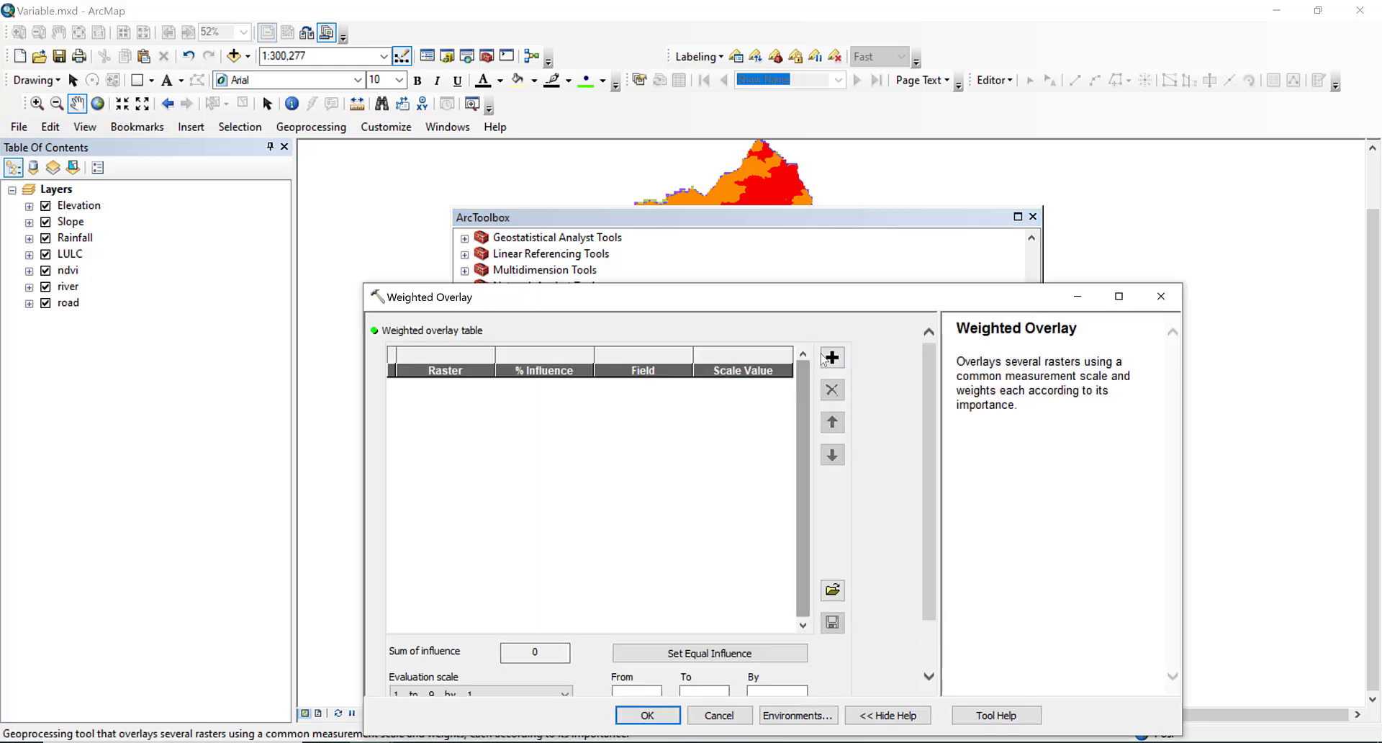
# Add the Elevation raster to the weighted overlay table with Value as the input field.
pyautogui.click(832, 357)
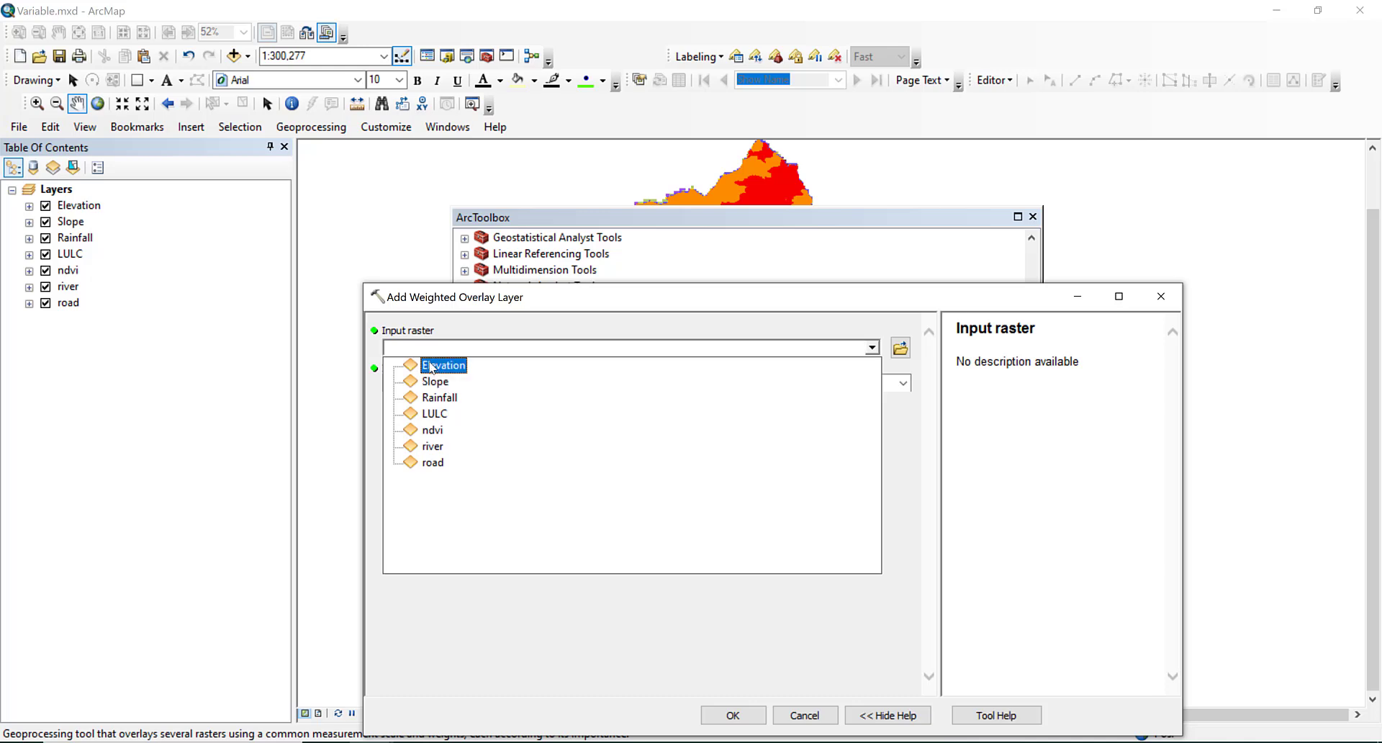
pyautogui.click(428, 366)
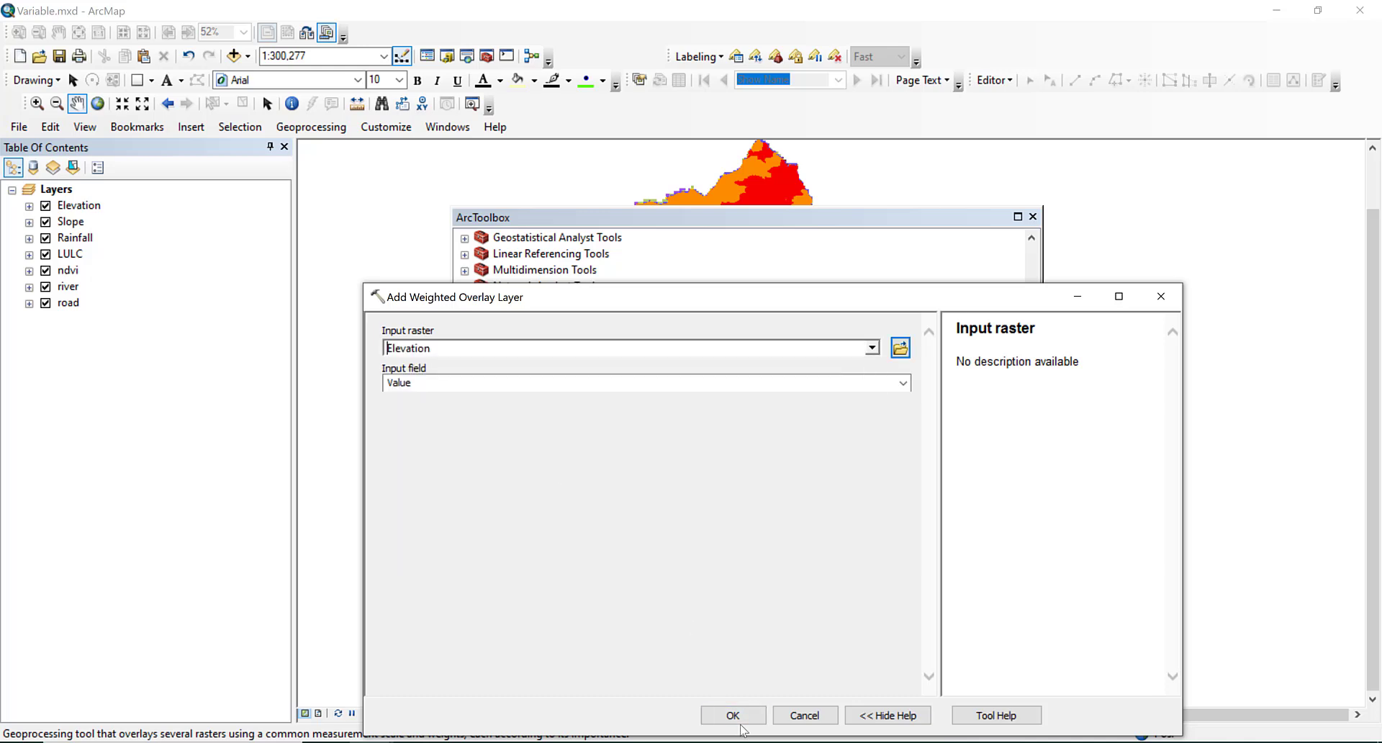
pyautogui.click(742, 722)
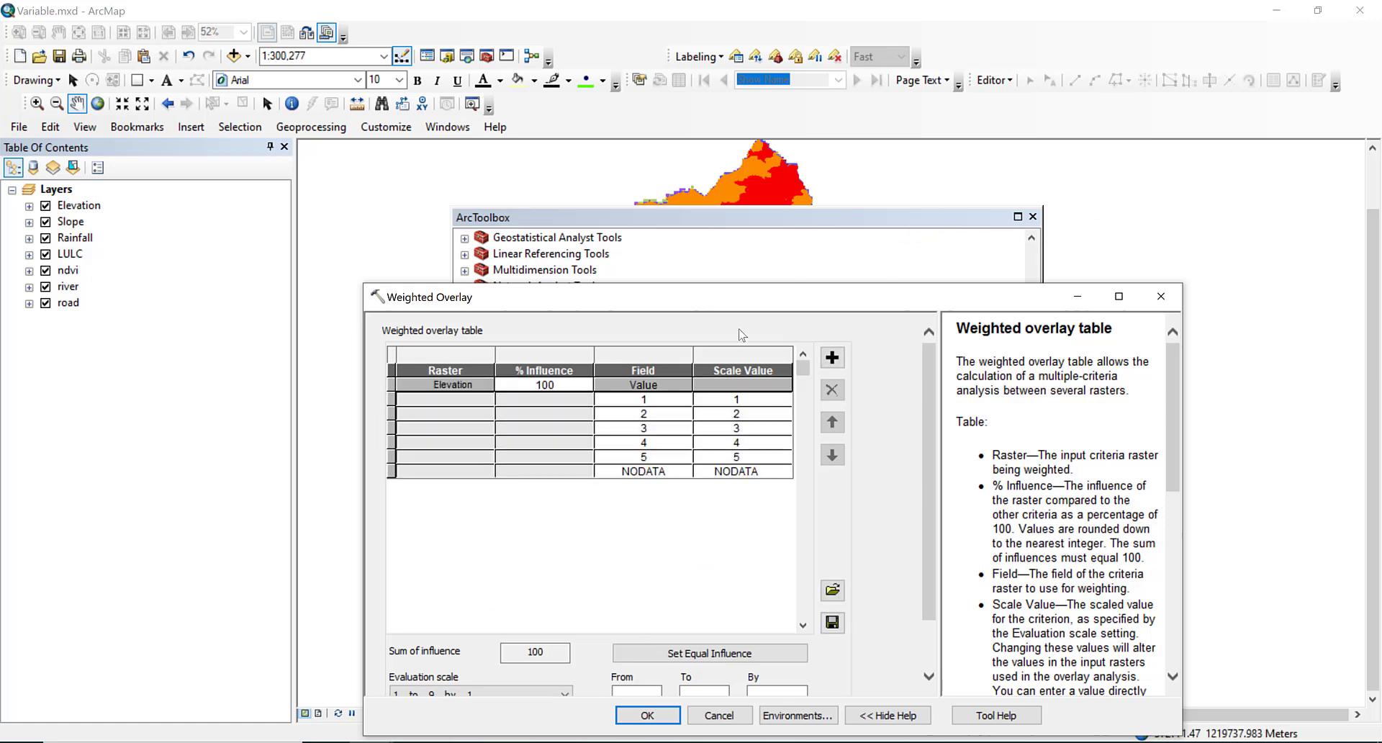
pyautogui.moveTo(846, 300); pyautogui.dragTo(872, 190)
# Consult the Elevation class ratings in Criteria.docx and set the scale values of Elevation classes 1 to 5 to 5, 4, 3, 2 and 1.
pyautogui.hotkey('alt', 'Tab')
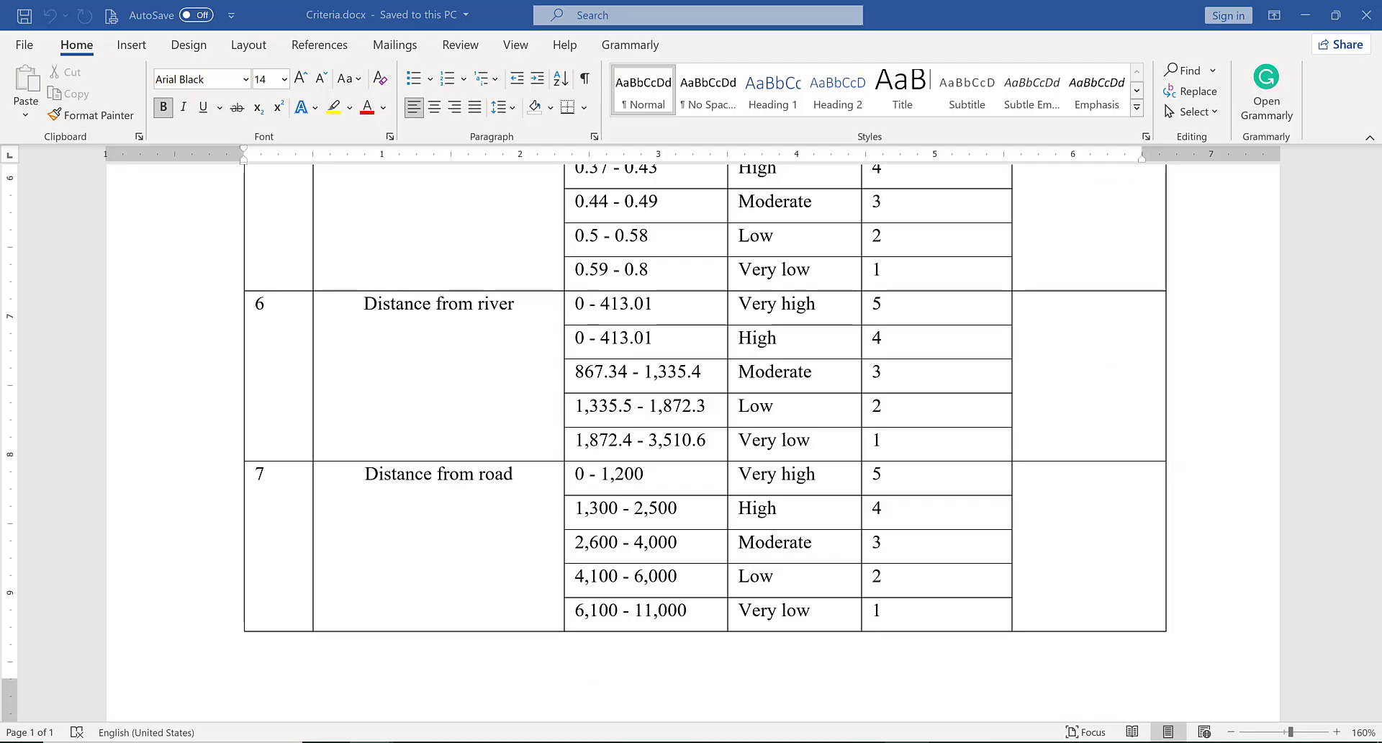
pyautogui.moveTo(1379, 504); pyautogui.dragTo(1380, 155)
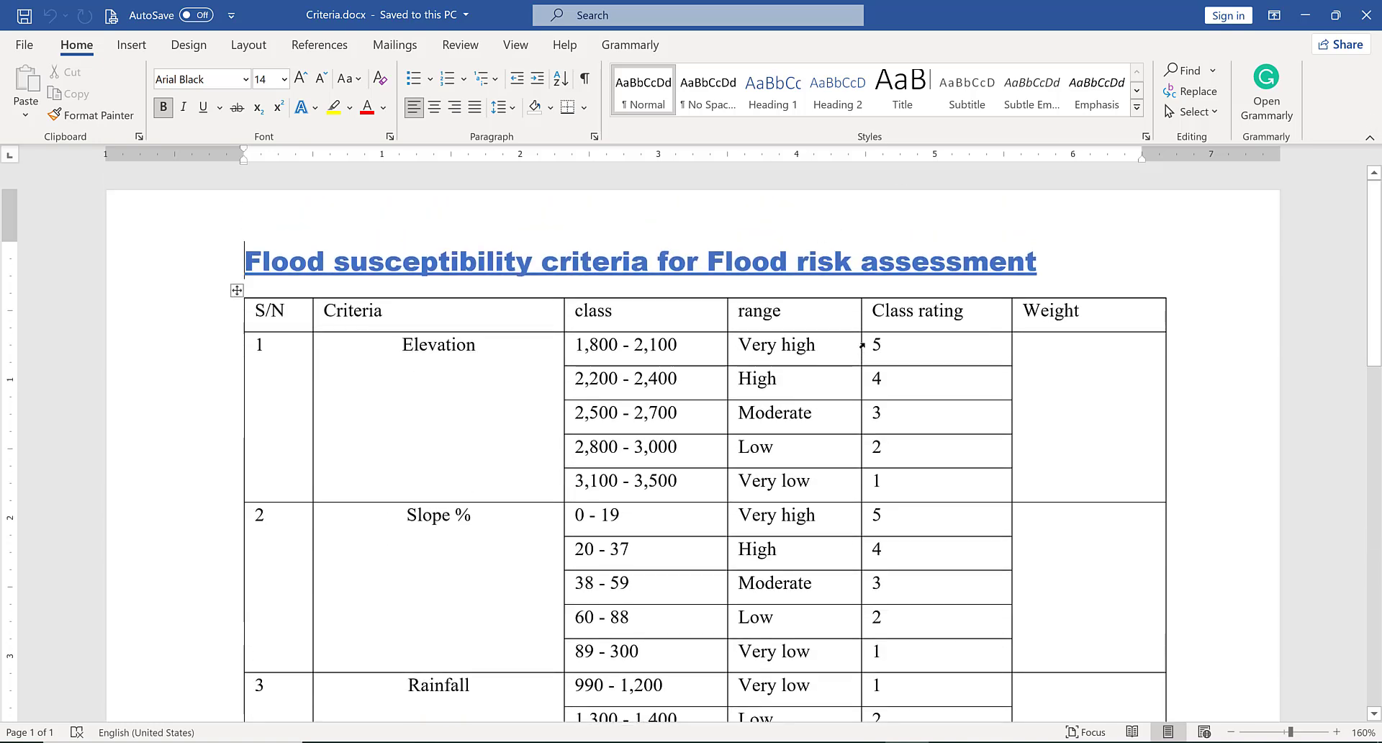
pyautogui.click(865, 345)
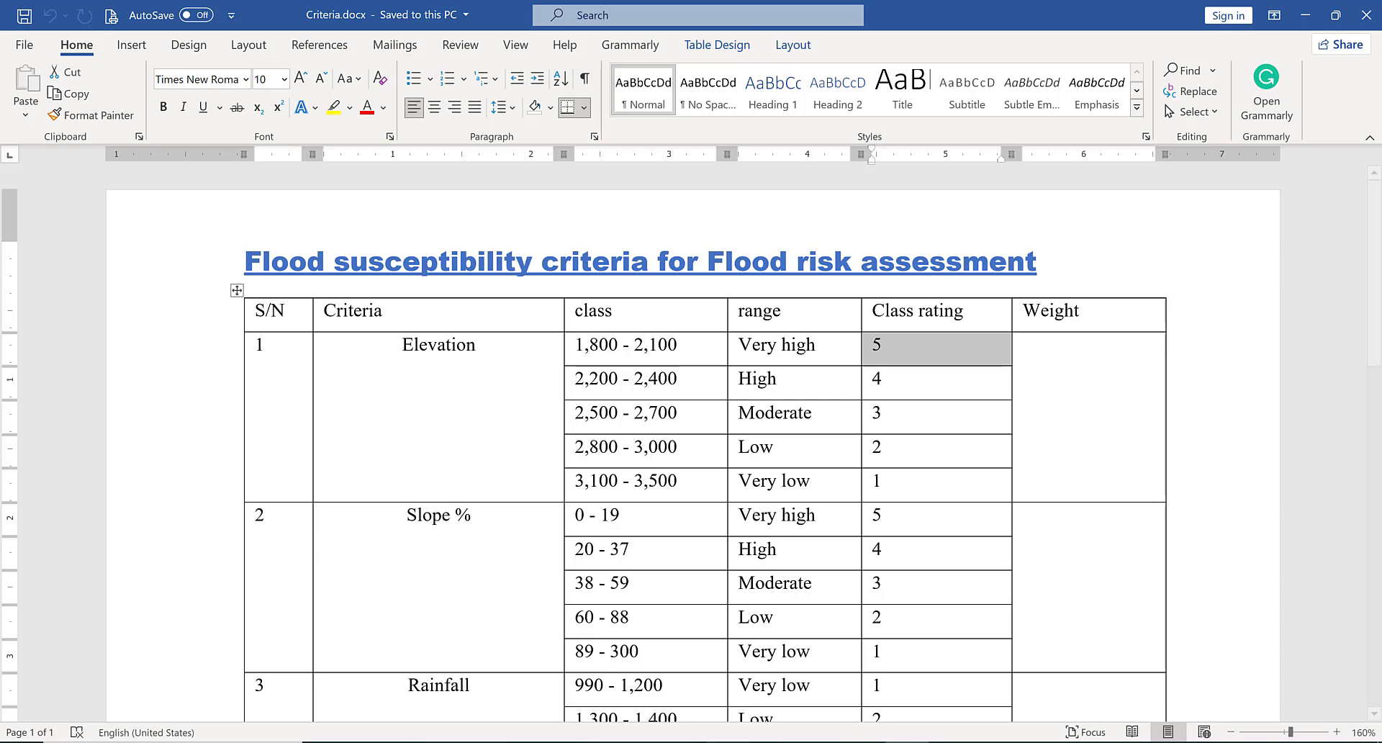
pyautogui.moveTo(370, 741)
pyautogui.click(539, 684)
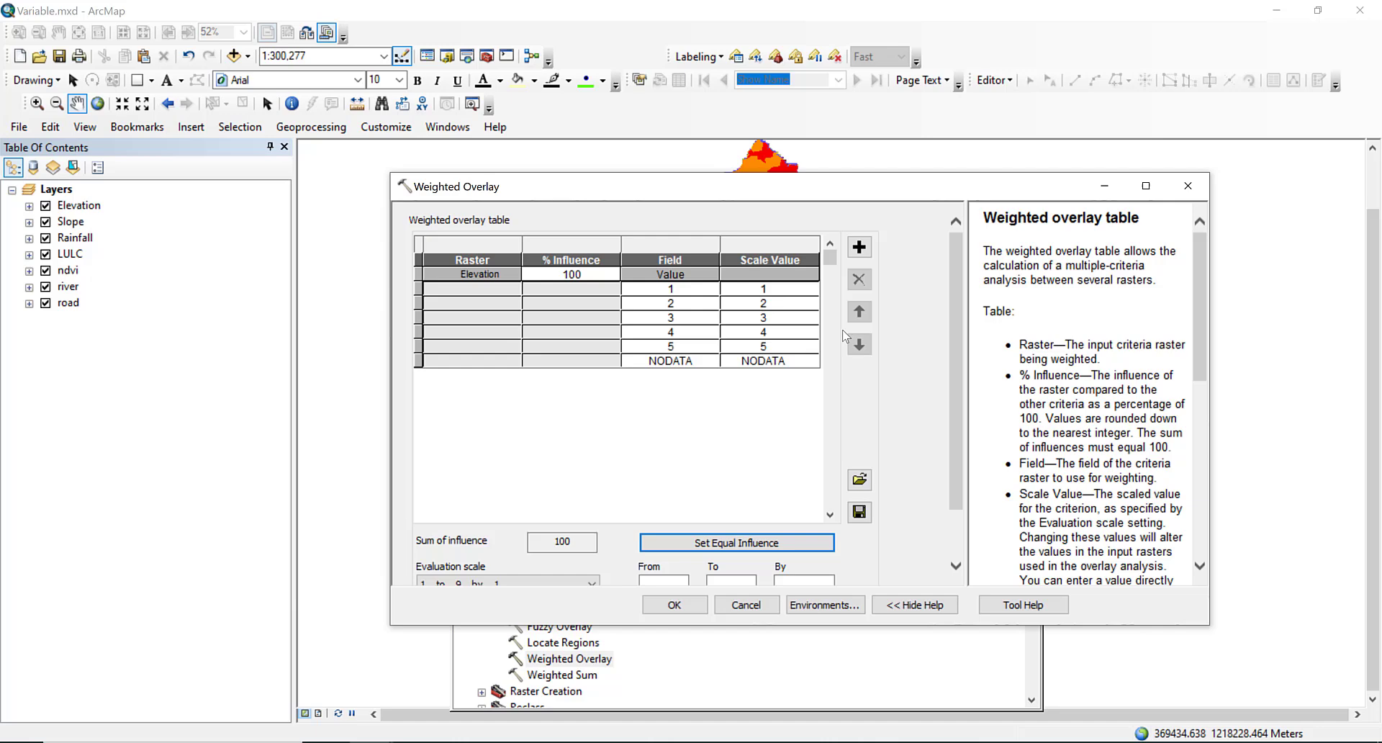
pyautogui.click(774, 275)
pyautogui.click(772, 347)
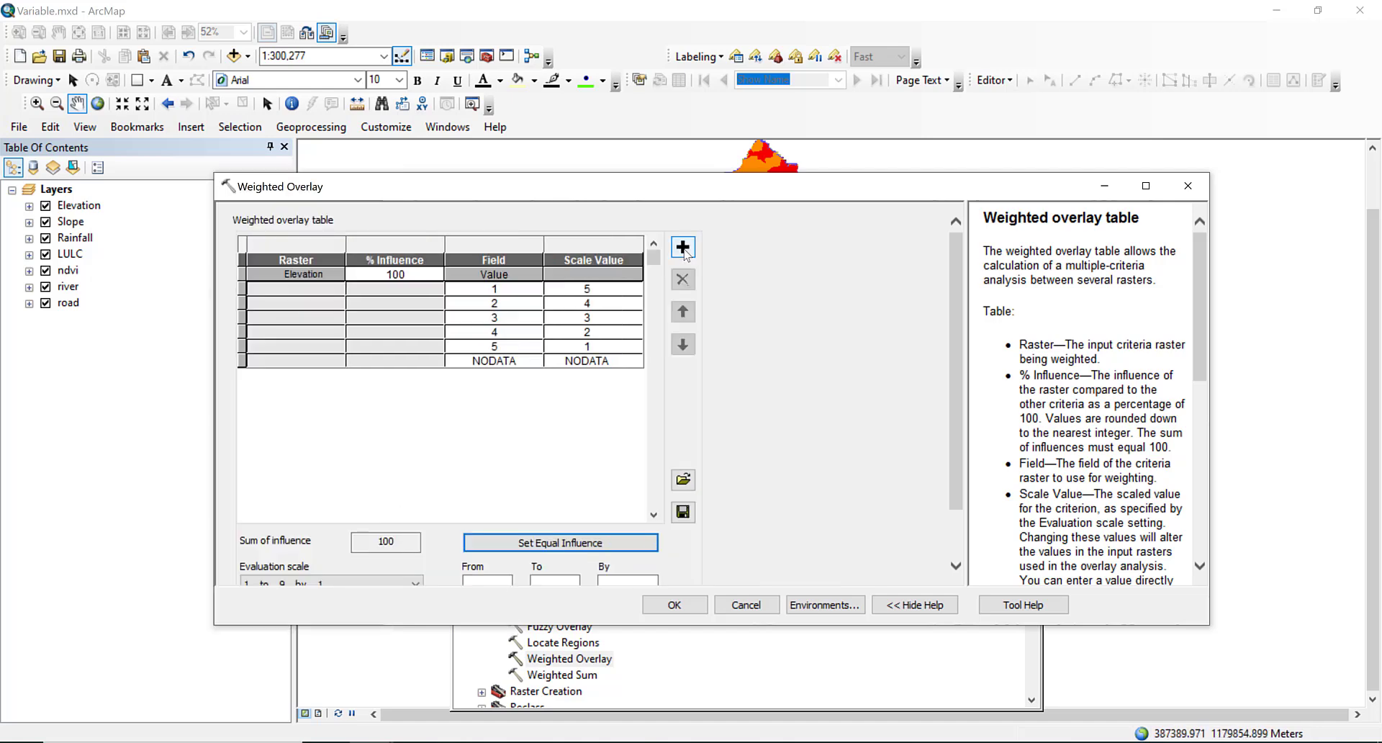
# Add the Slope raster to the weighted overlay table with Value as the input field.
pyautogui.click(682, 247)
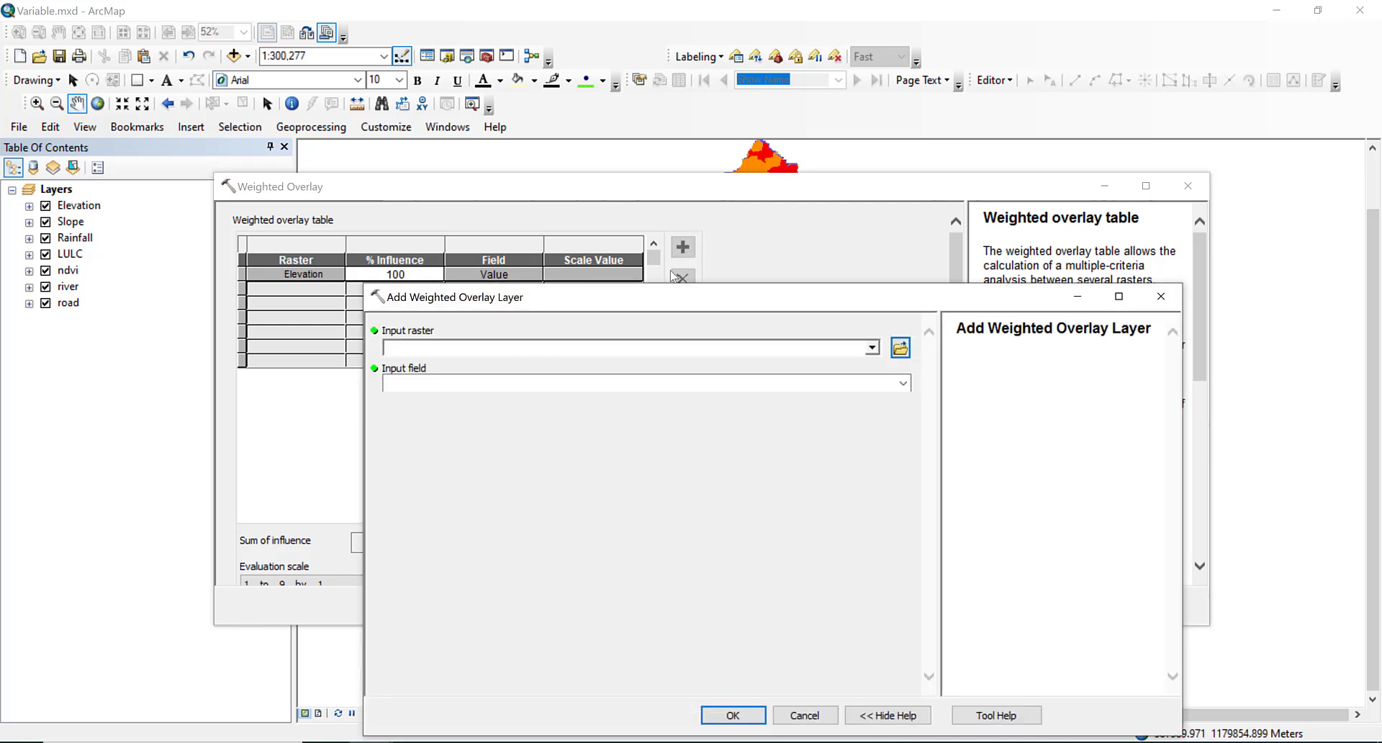
pyautogui.click(871, 348)
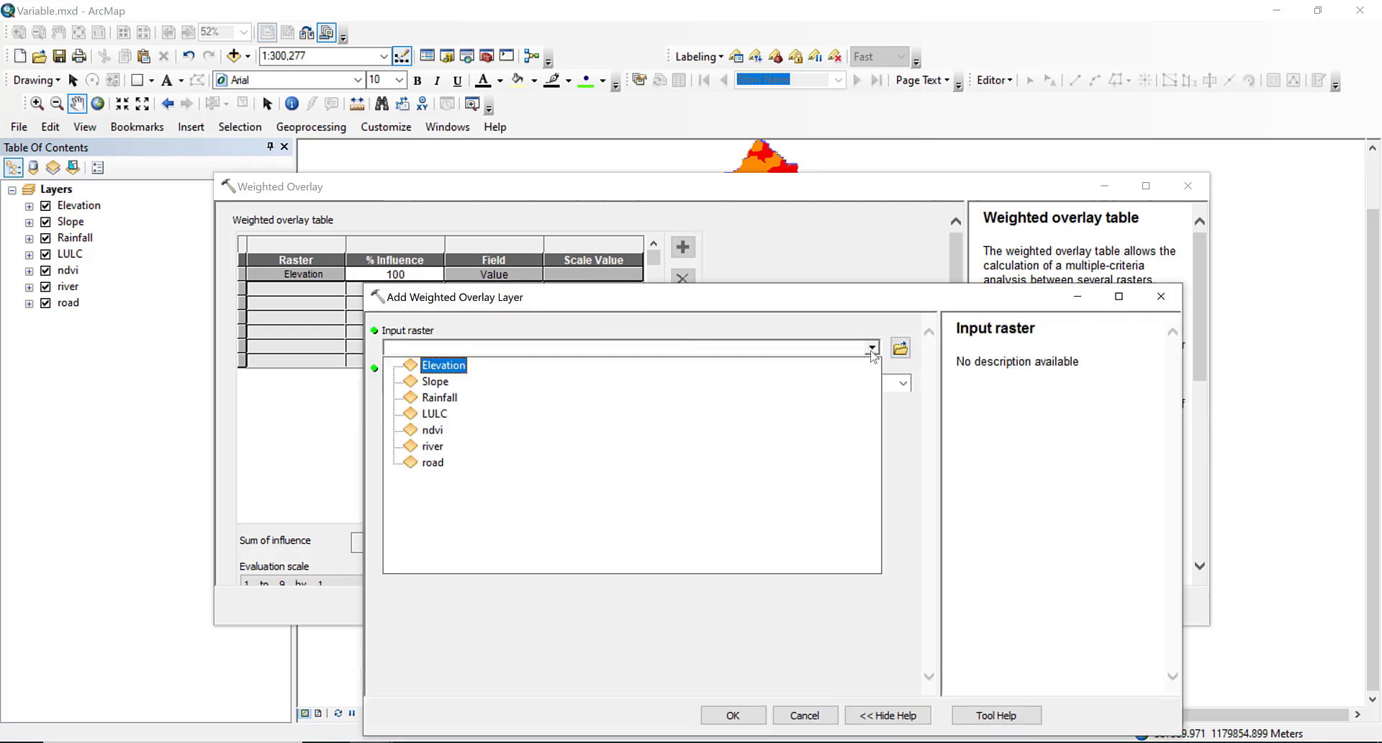
pyautogui.click(434, 379)
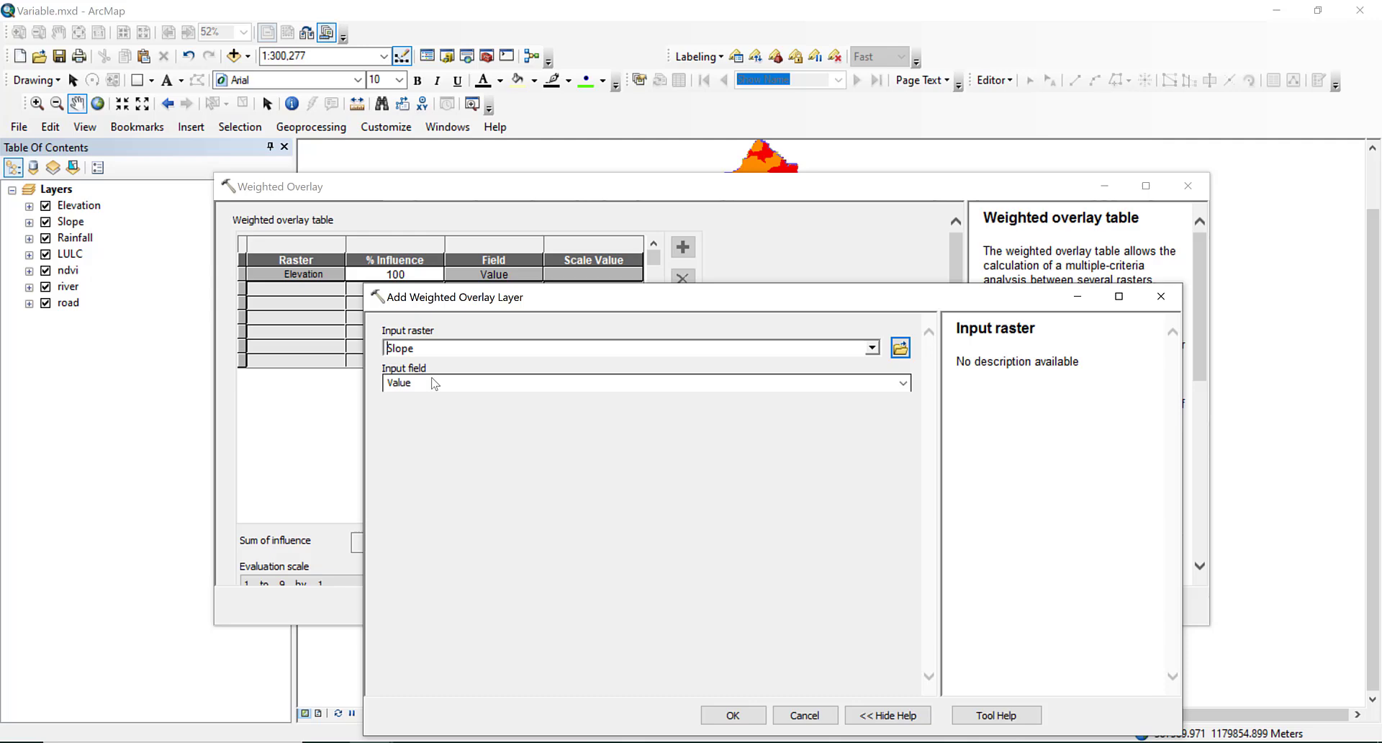
pyautogui.click(737, 716)
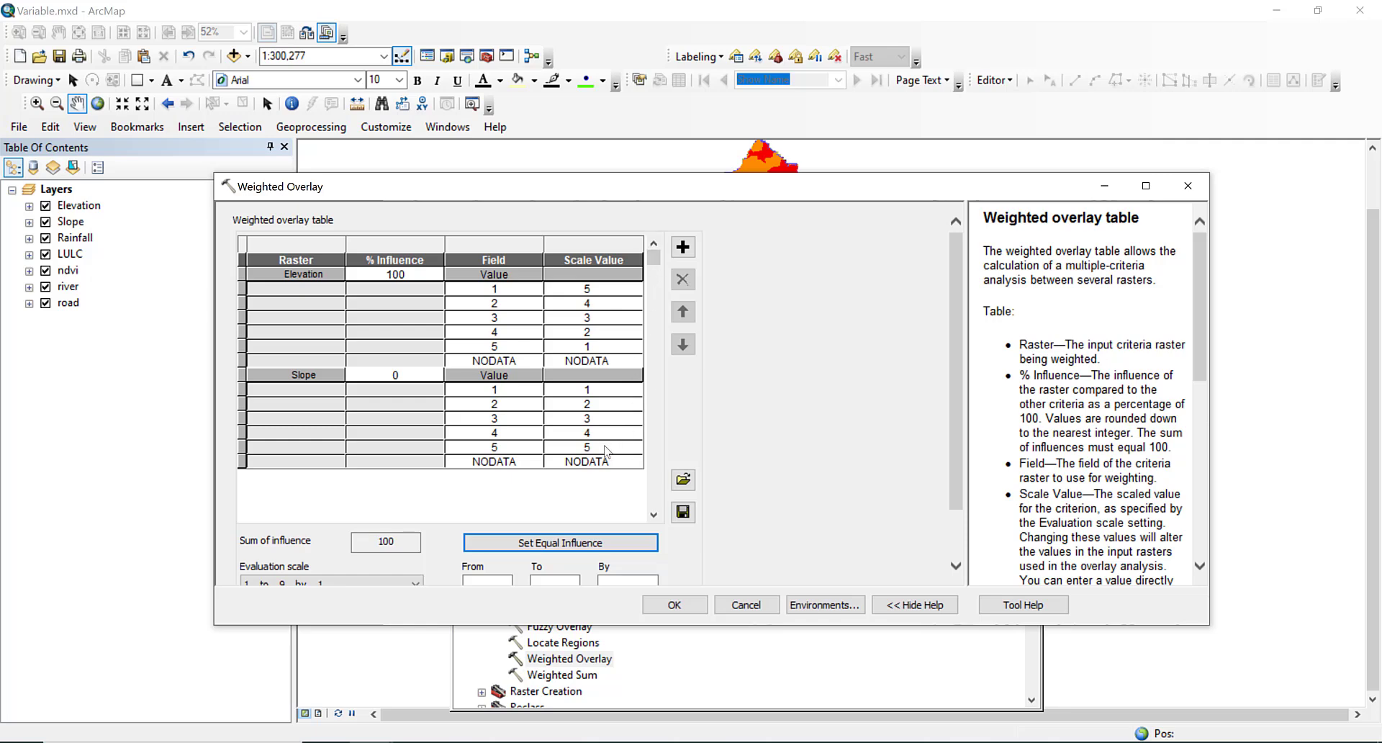
# Set the scale values of Slope classes 1 to 5 to 5, 4, 3, 2 and 1.
pyautogui.rightClick(613, 386)
pyautogui.click(626, 400)
pyautogui.click(591, 449)
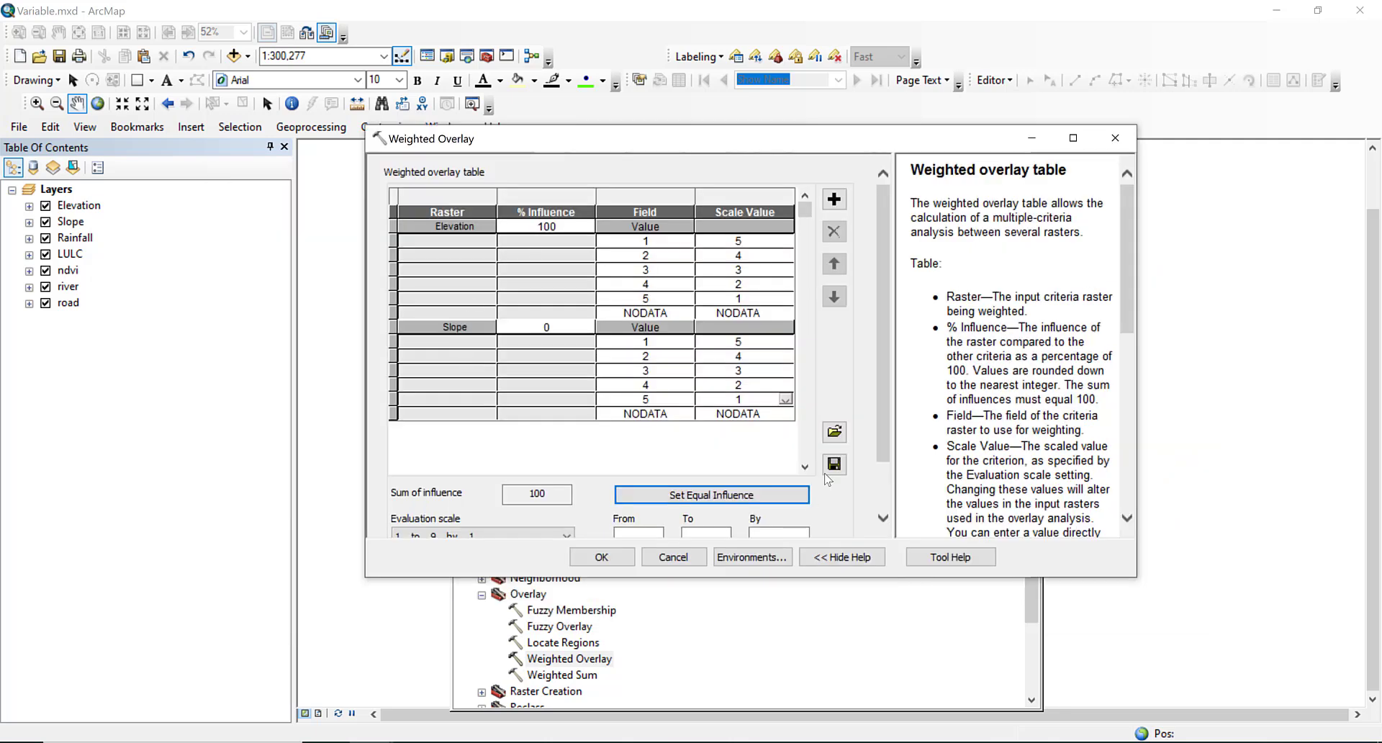
# Add the Rainfall raster to the weighted overlay table with Value as the input field.
pyautogui.click(834, 199)
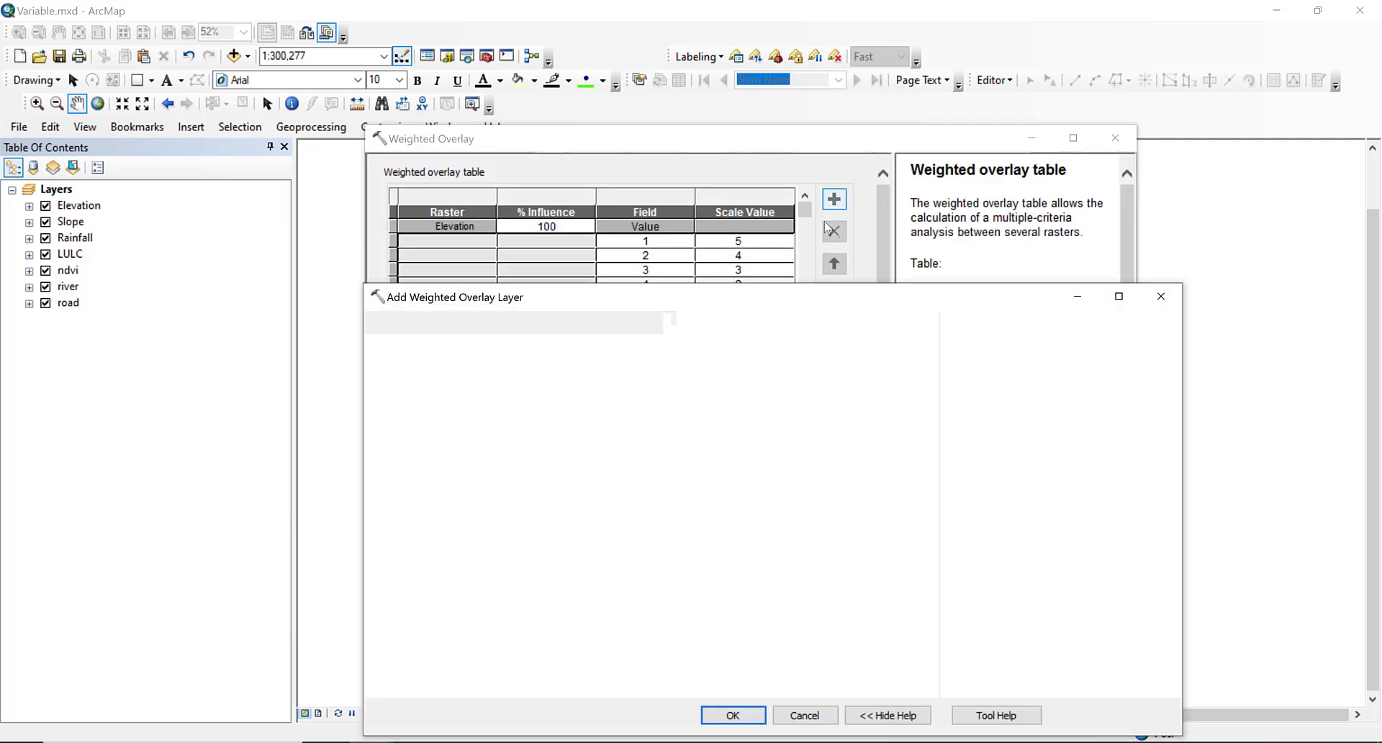
pyautogui.click(872, 348)
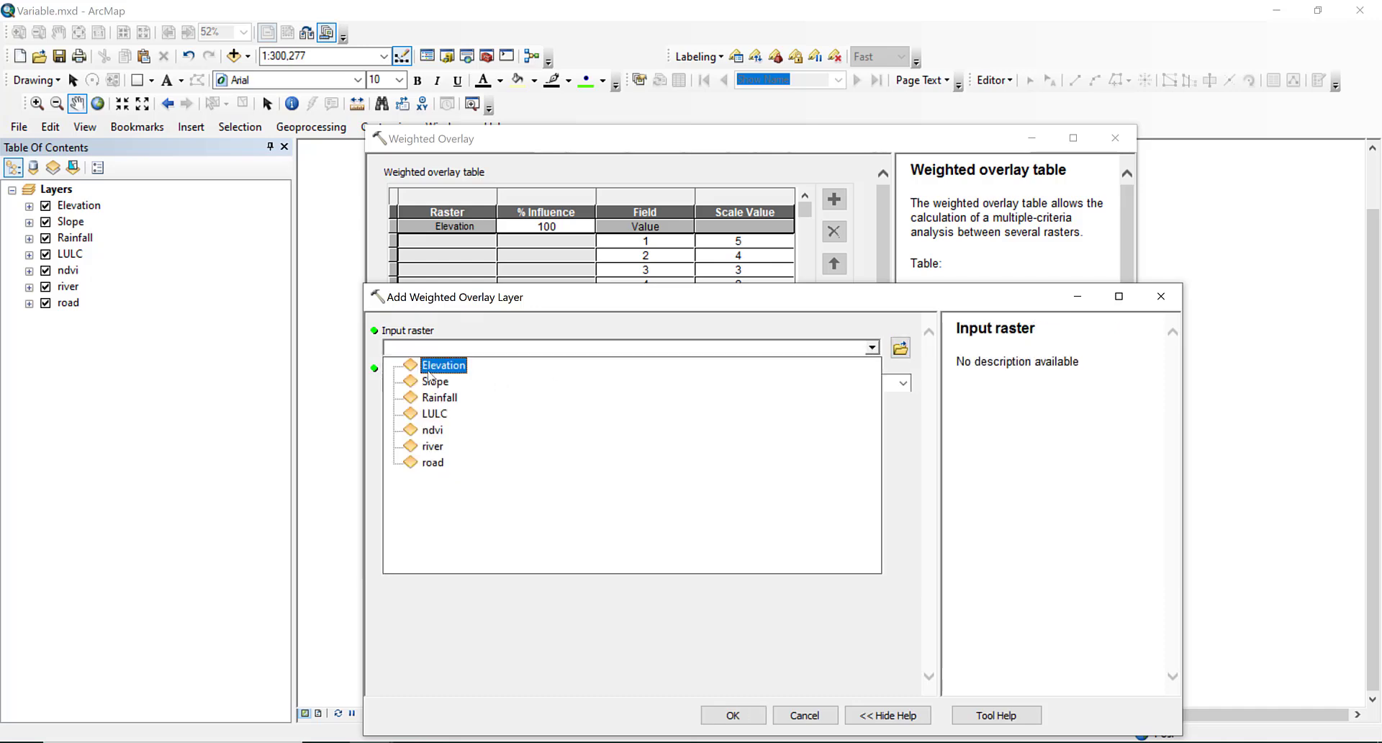
pyautogui.click(432, 399)
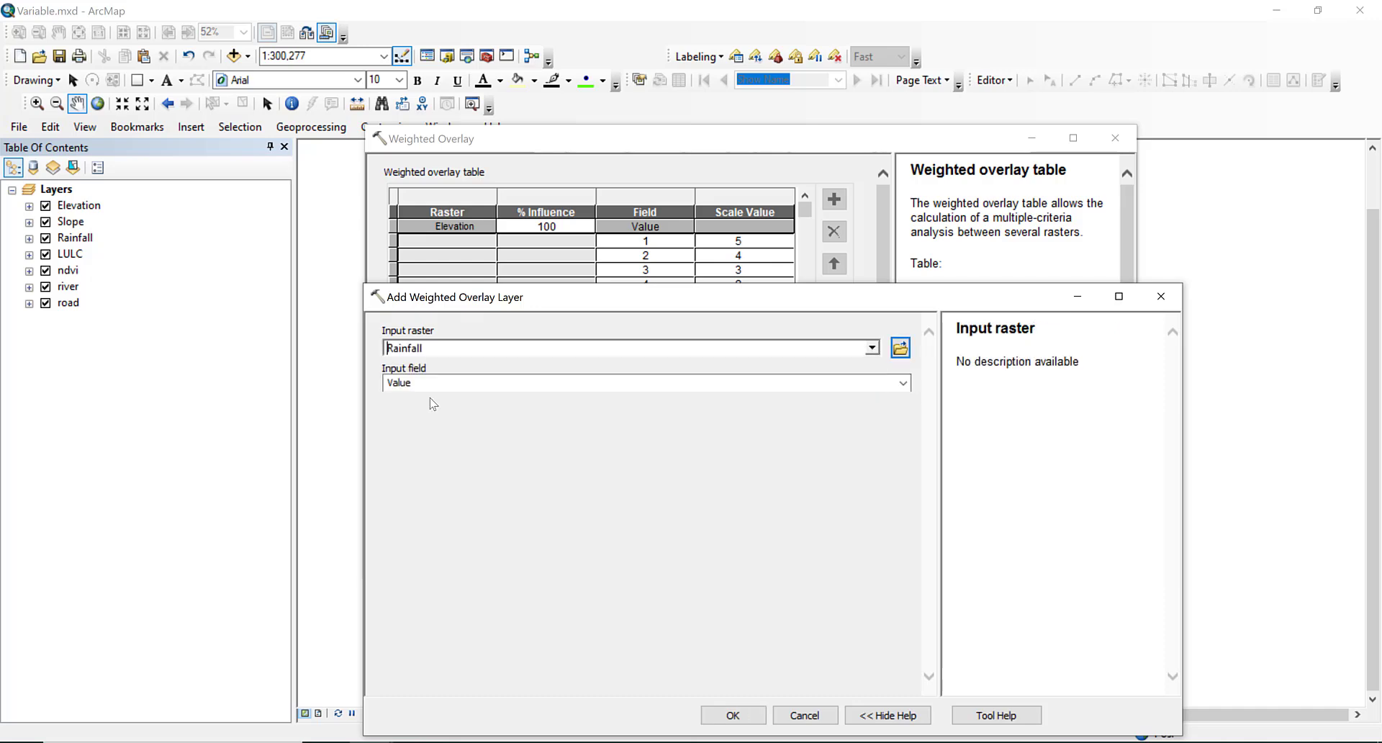
pyautogui.click(735, 712)
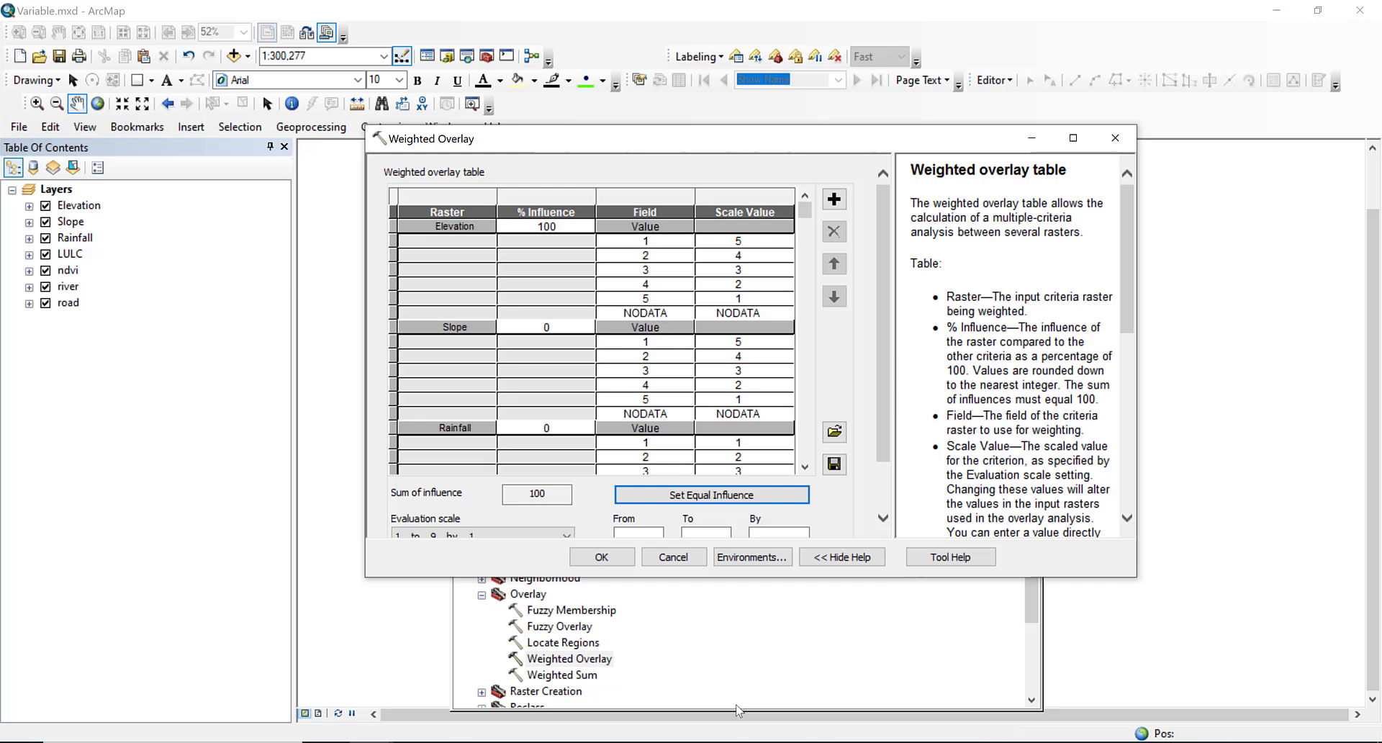
pyautogui.click(804, 468)
pyautogui.click(805, 469)
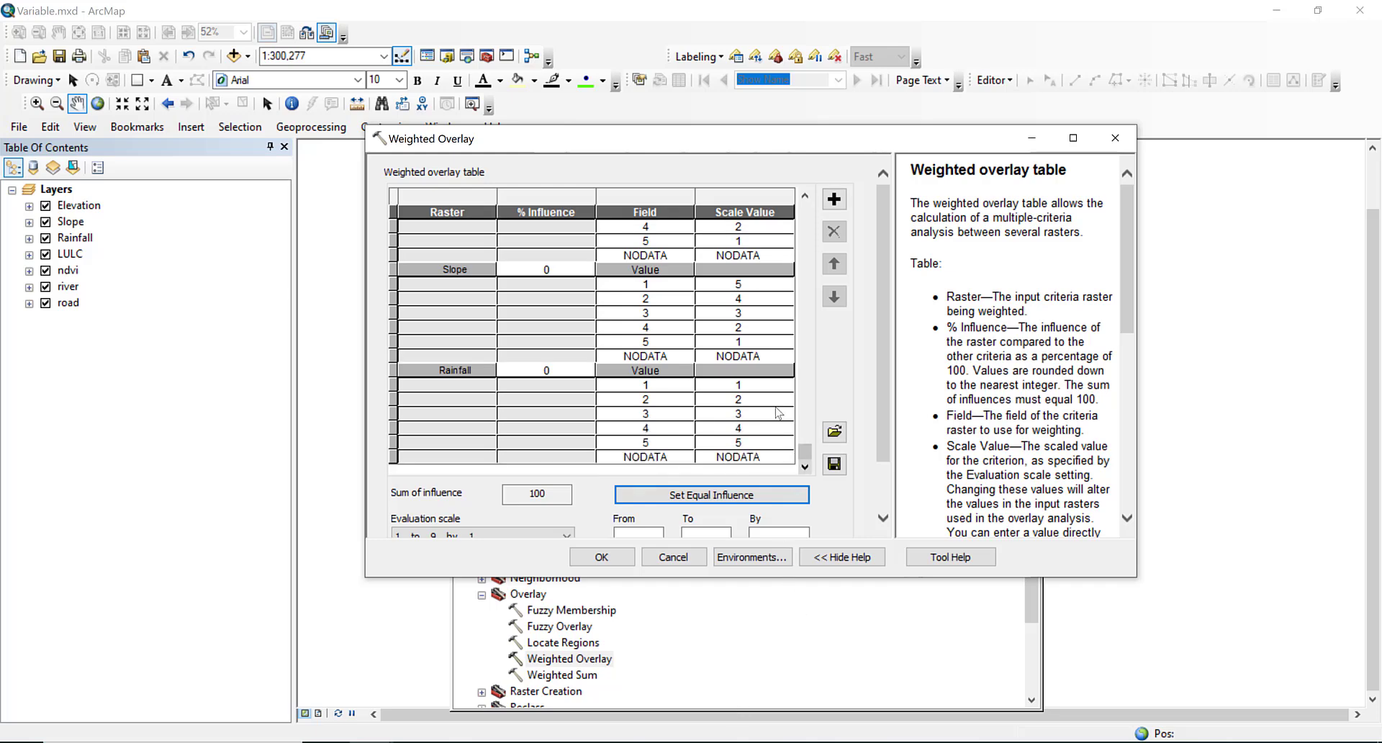
# Check the Rainfall class ratings in Criteria.docx, then return to the Weighted Overlay dialog.
pyautogui.click(905, 742)
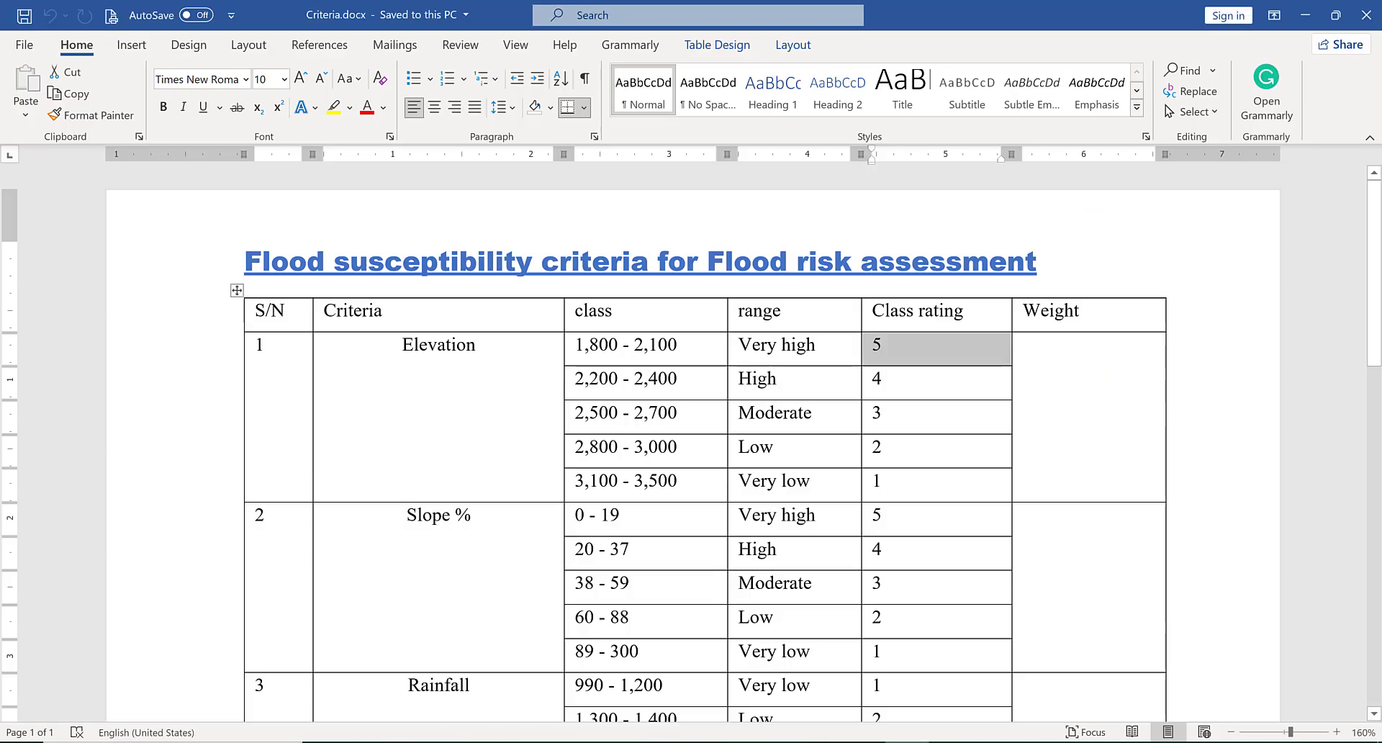
pyautogui.click(1374, 714)
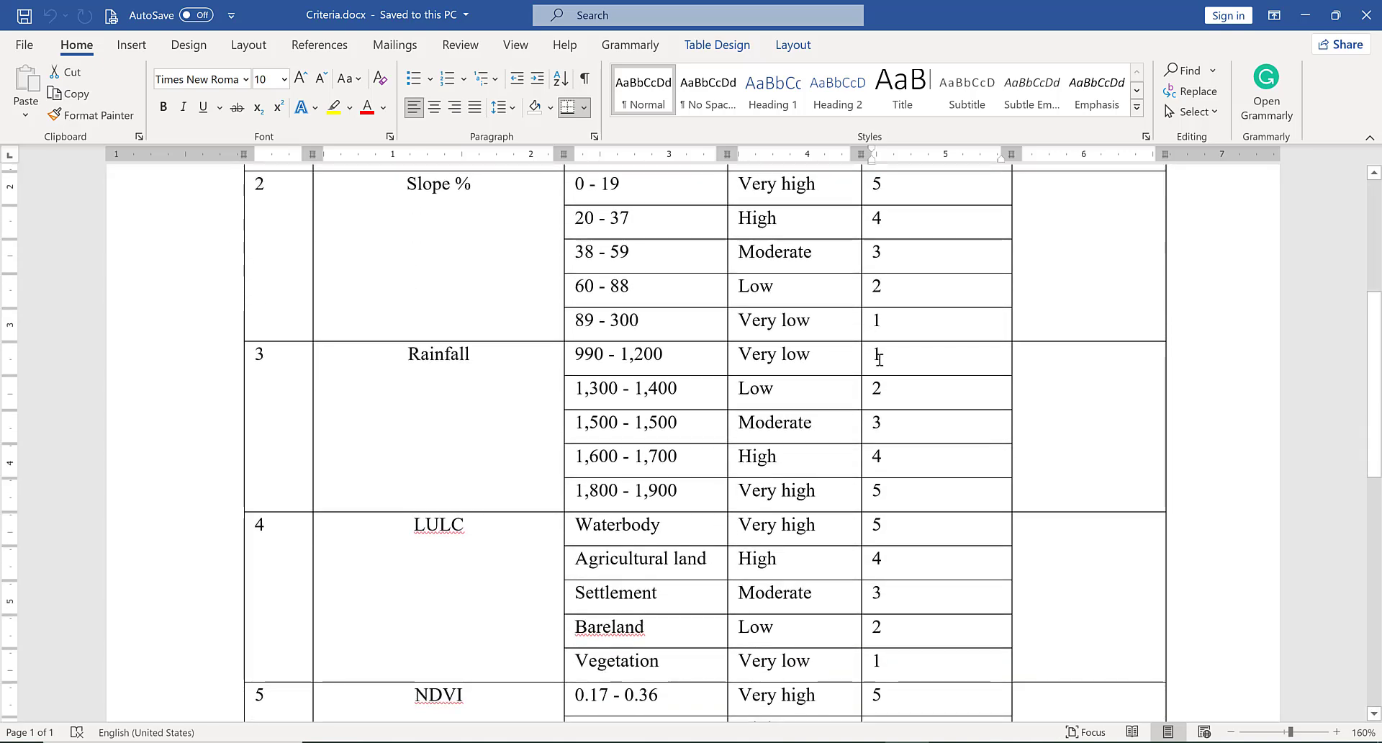
pyautogui.moveTo(876, 354); pyautogui.dragTo(879, 496)
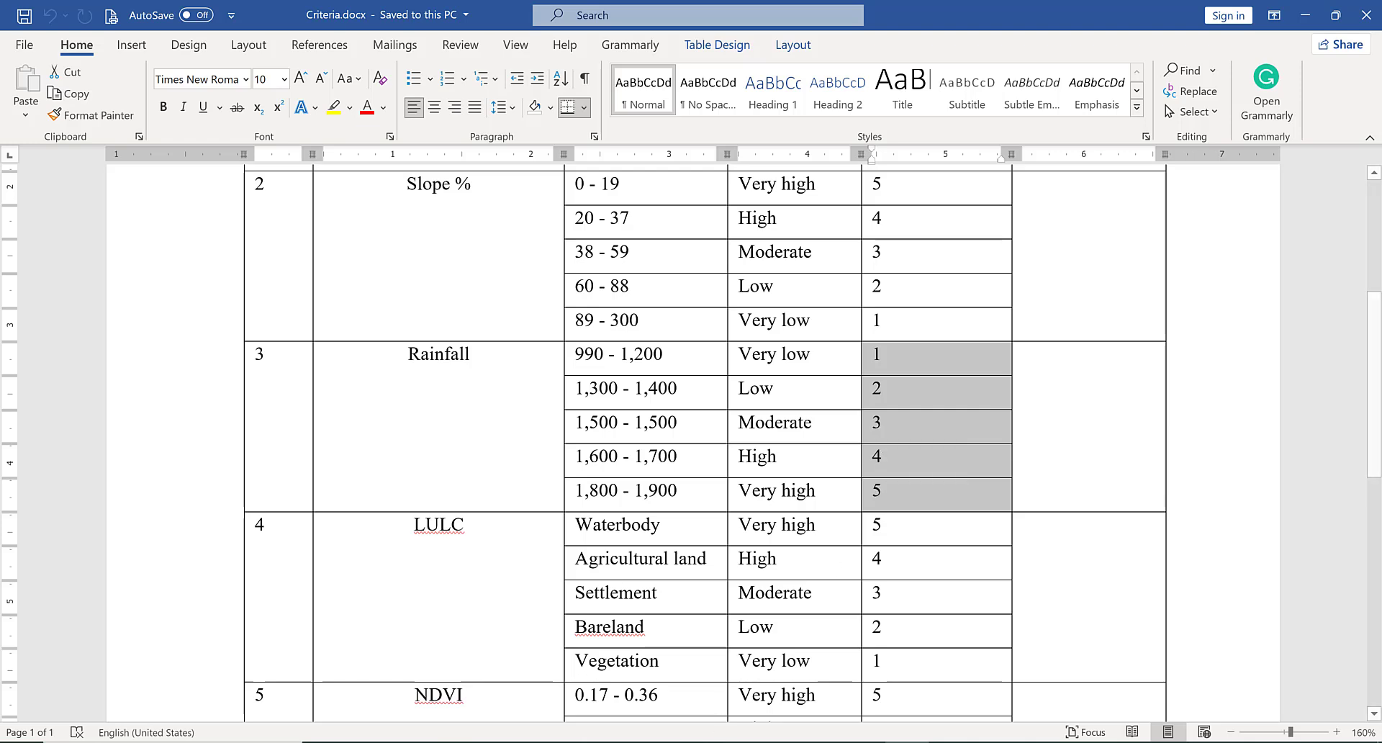
pyautogui.click(372, 742)
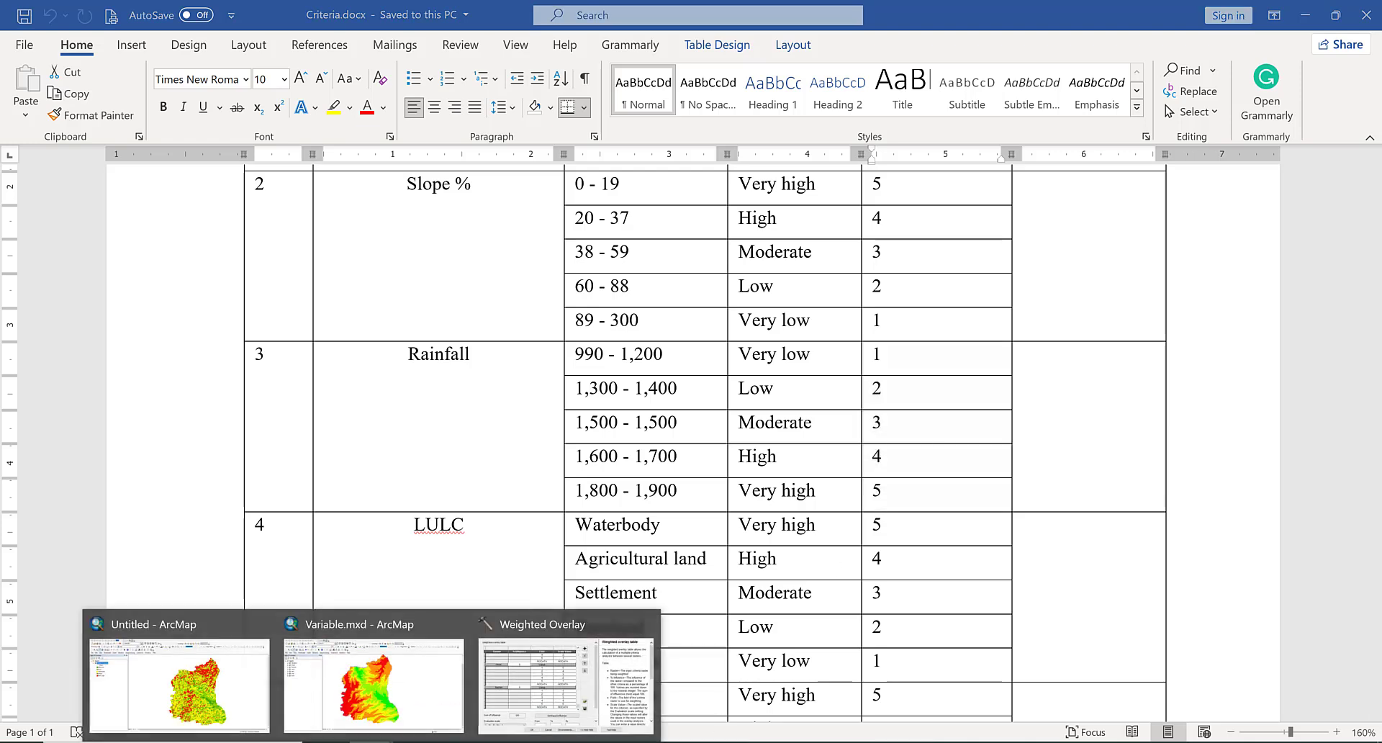
pyautogui.click(596, 662)
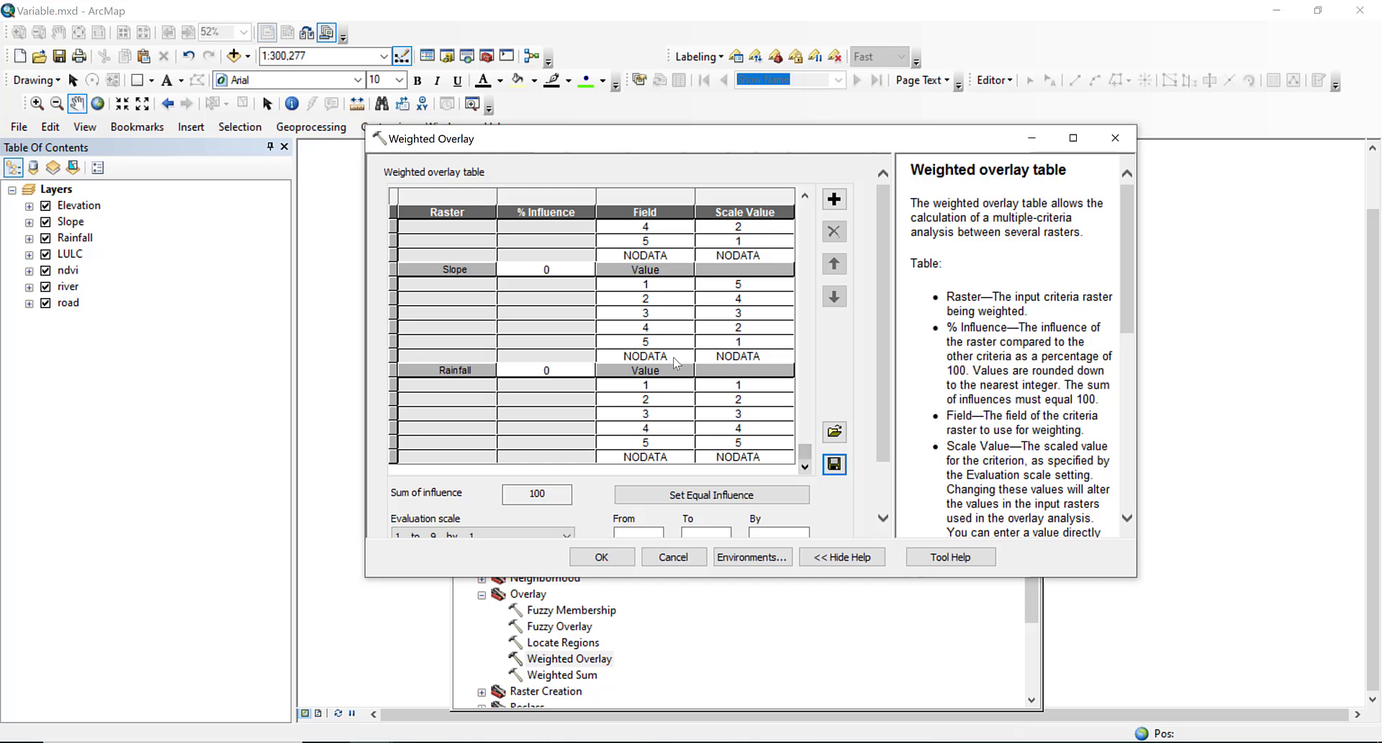
# Add the LULC raster to the weighted overlay table with LULC_Class as the input field.
pyautogui.click(833, 199)
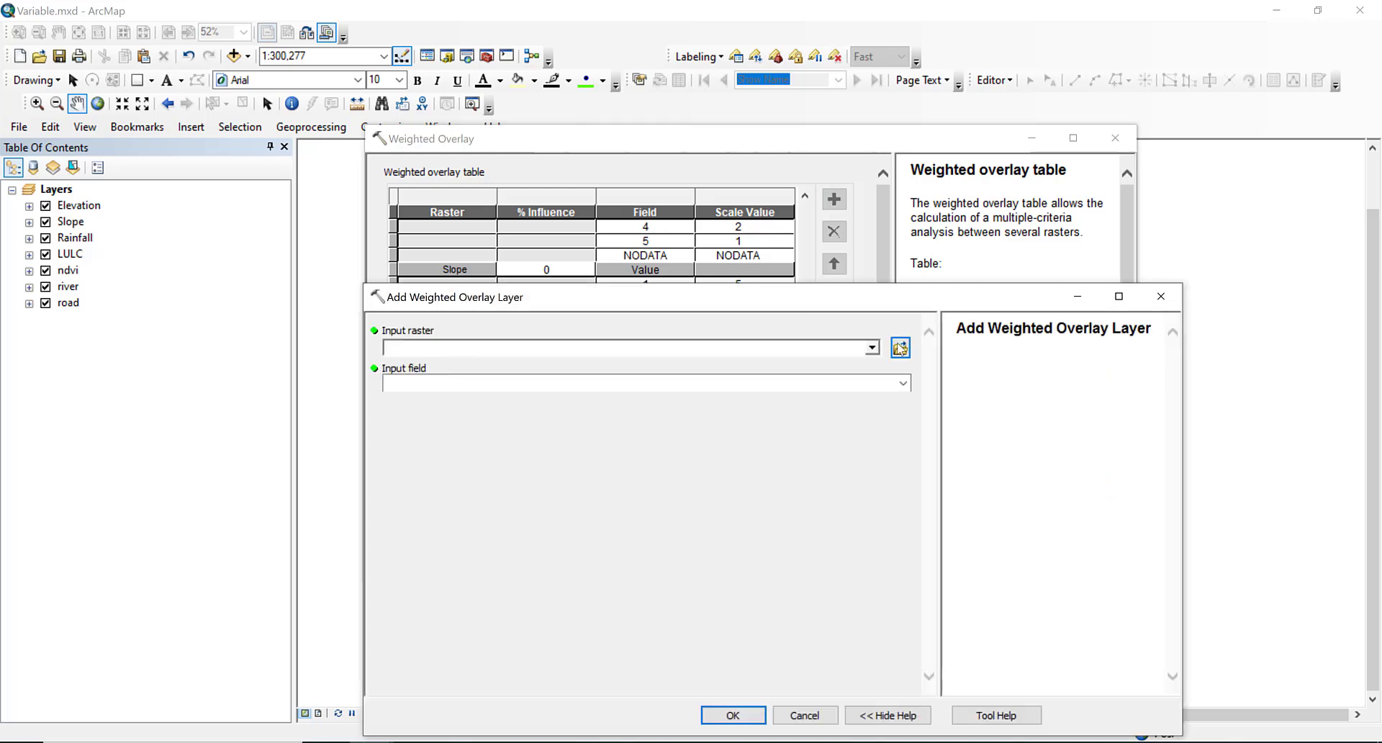
pyautogui.click(871, 349)
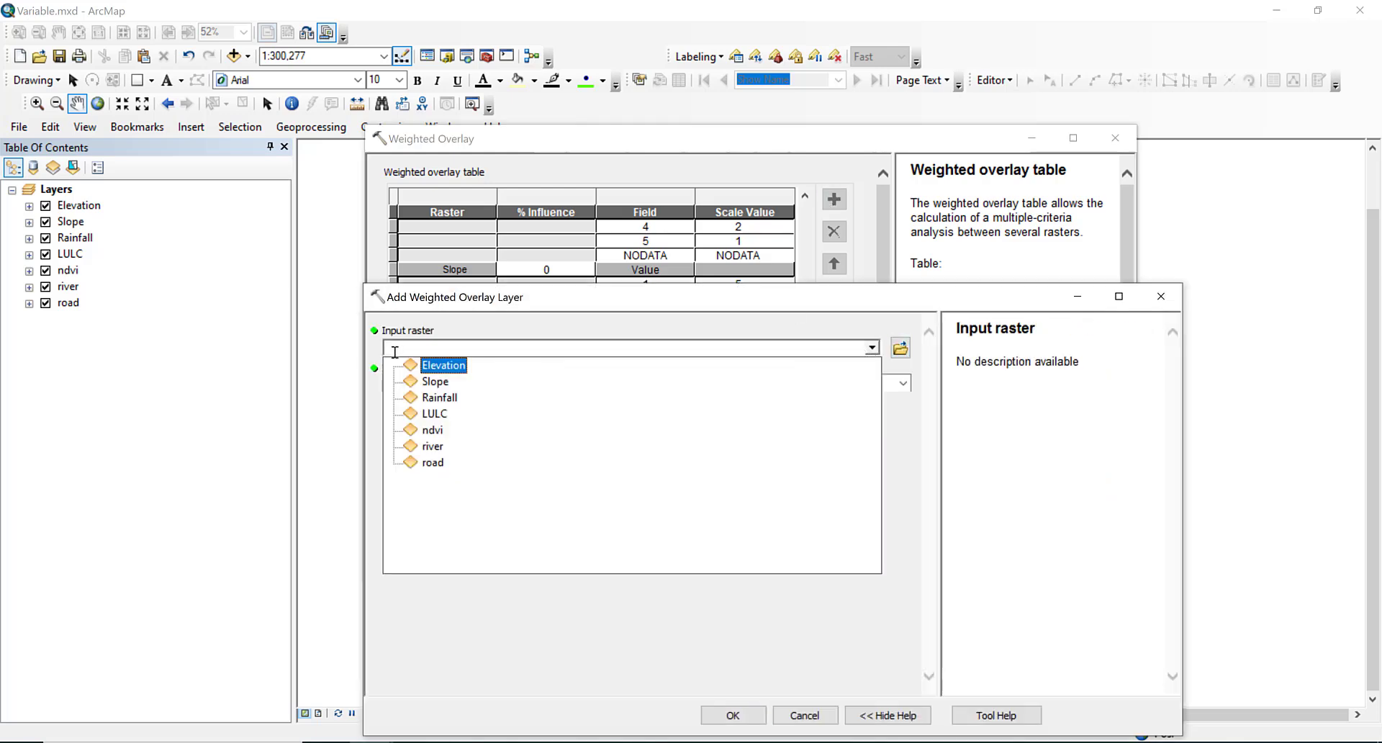
pyautogui.click(432, 413)
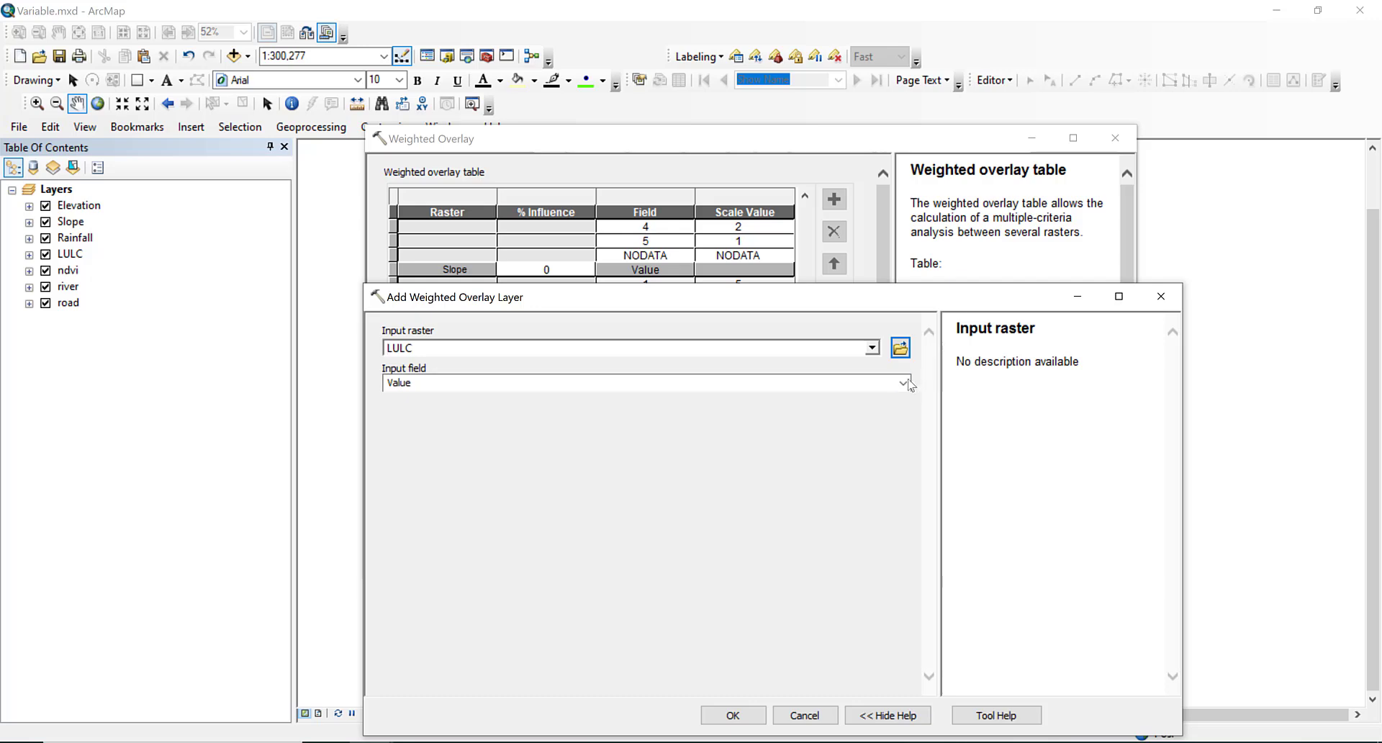
pyautogui.click(903, 382)
pyautogui.click(447, 411)
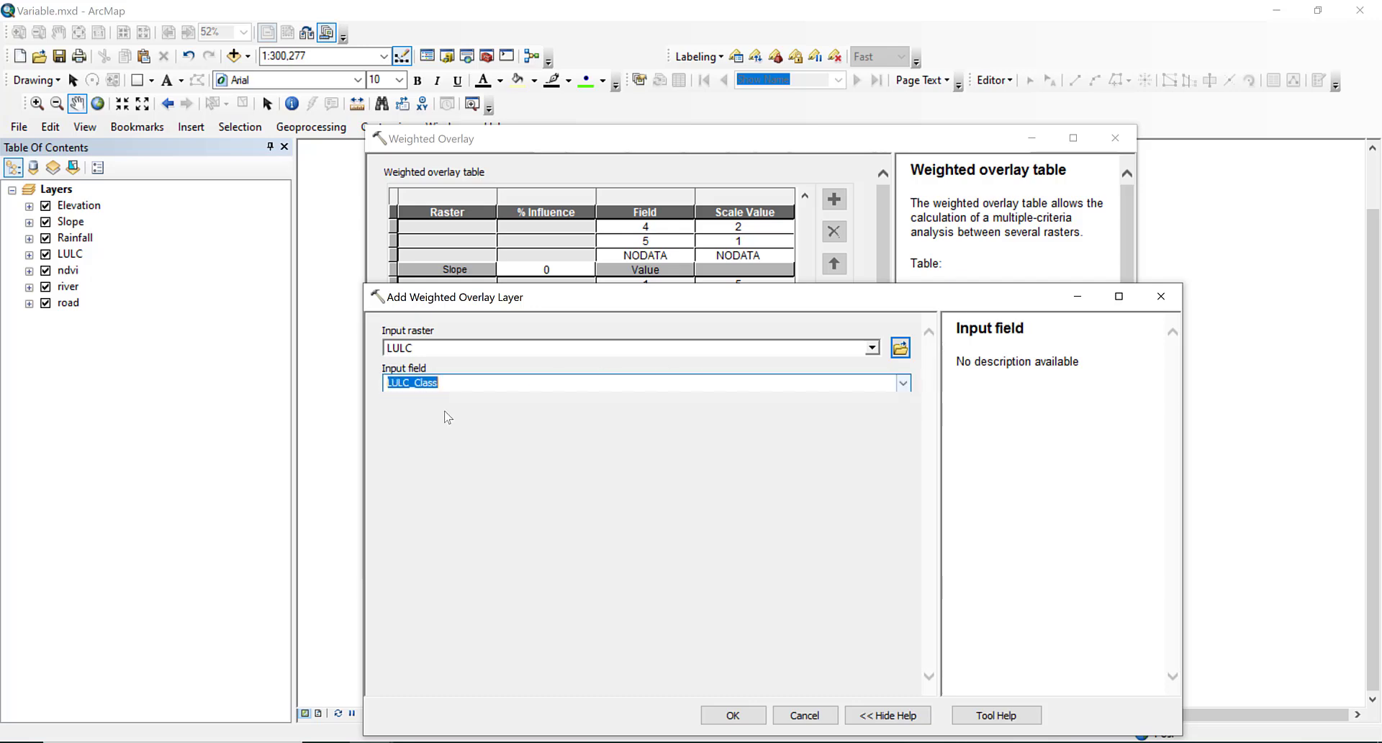
pyautogui.click(731, 714)
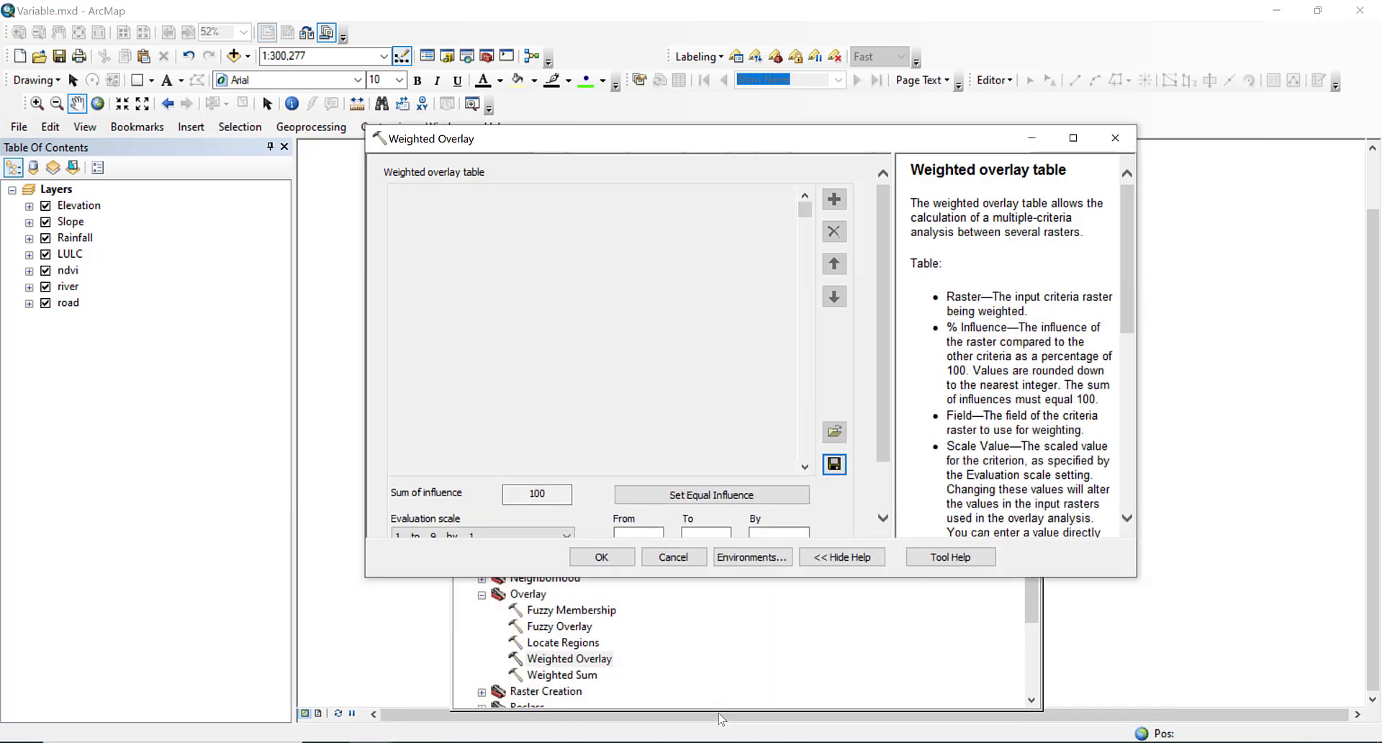
pyautogui.click(805, 467)
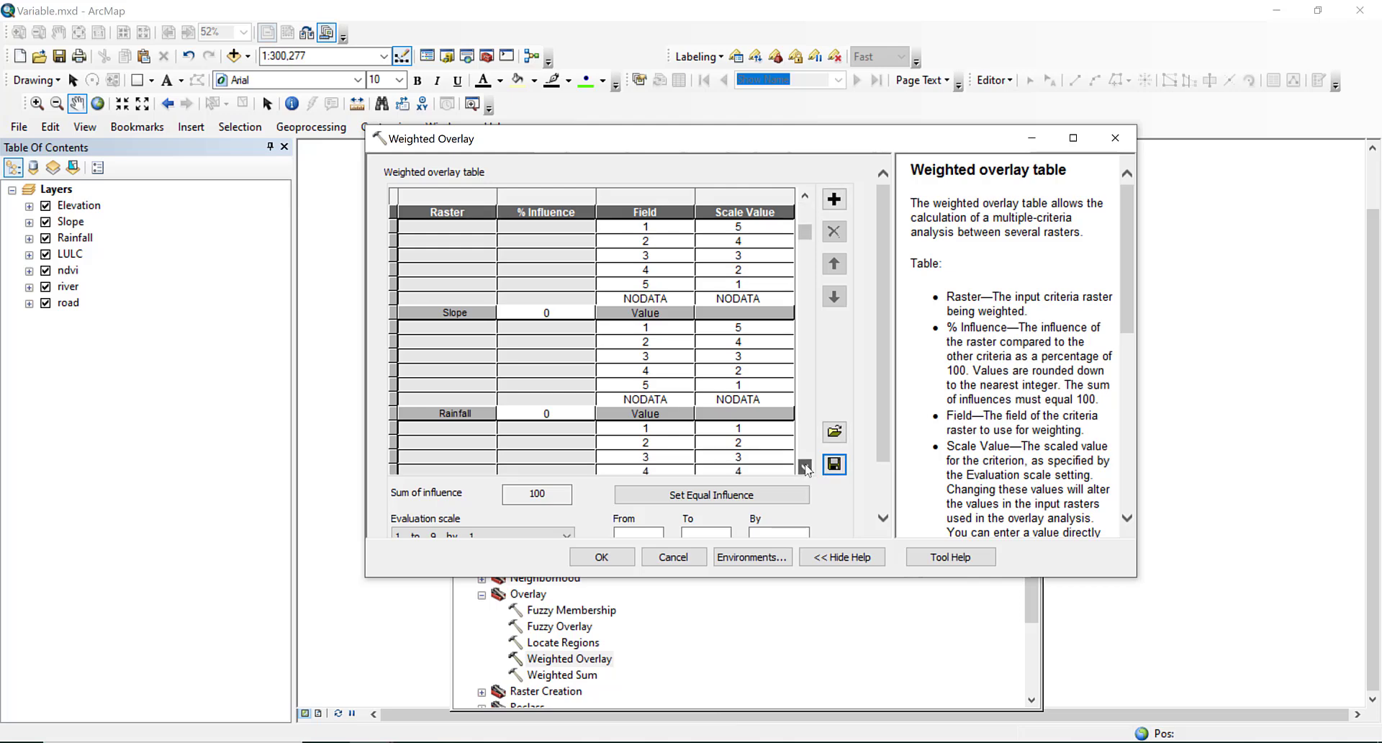
pyautogui.click(804, 467)
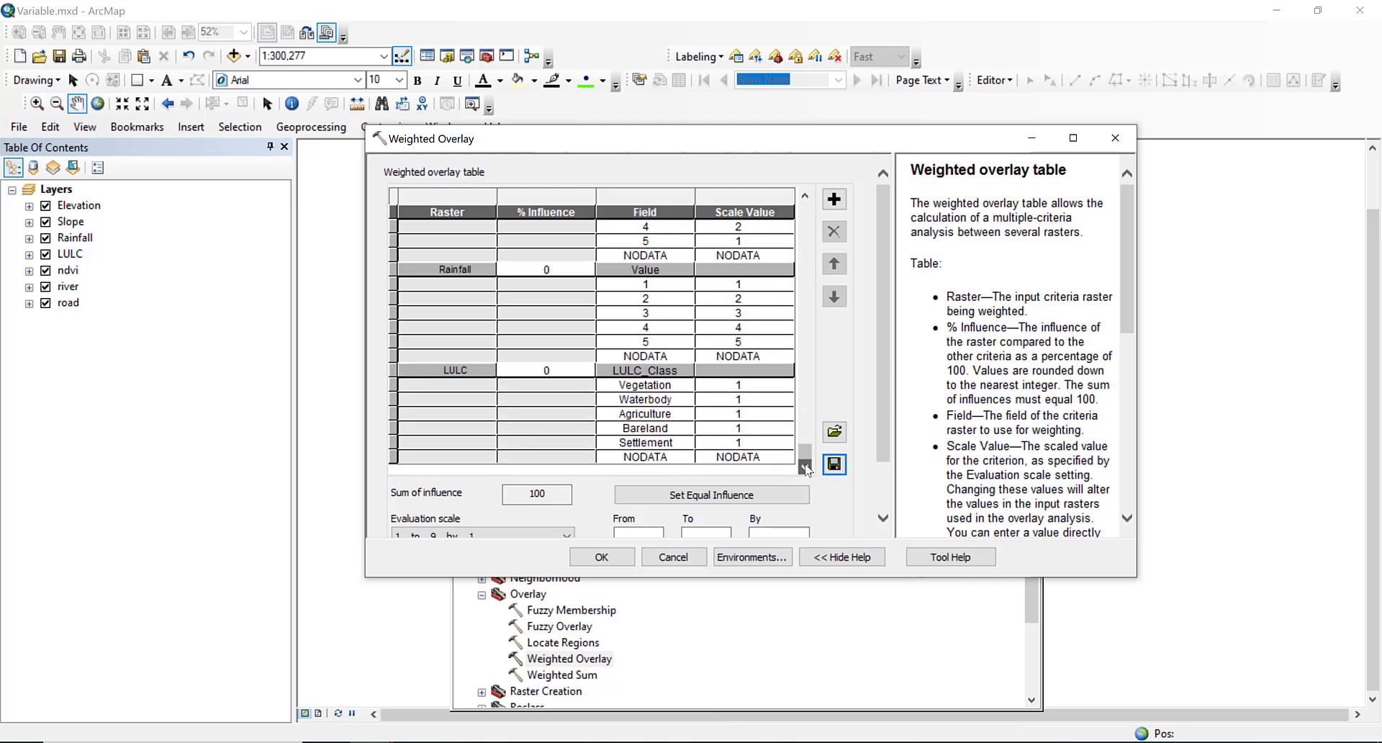
# Set the LULC scale values to Vegetation 1, Waterbody 5, Agriculture 4, Bareland 3 and Settlement 2.
pyautogui.click(777, 389)
pyautogui.click(764, 401)
pyautogui.click(757, 415)
pyautogui.click(752, 431)
pyautogui.click(751, 444)
# Add the ndvi raster to the weighted overlay table with Value as the input field.
pyautogui.click(834, 199)
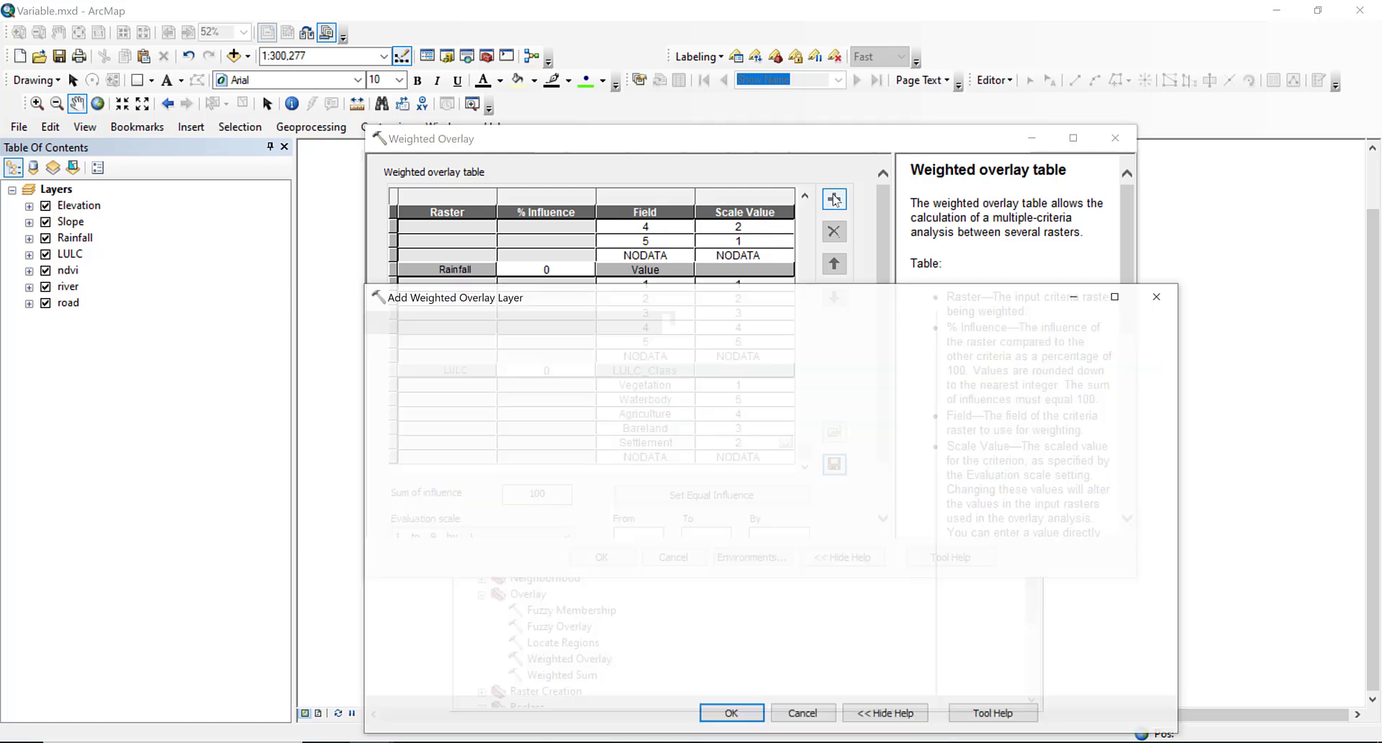
pyautogui.click(872, 348)
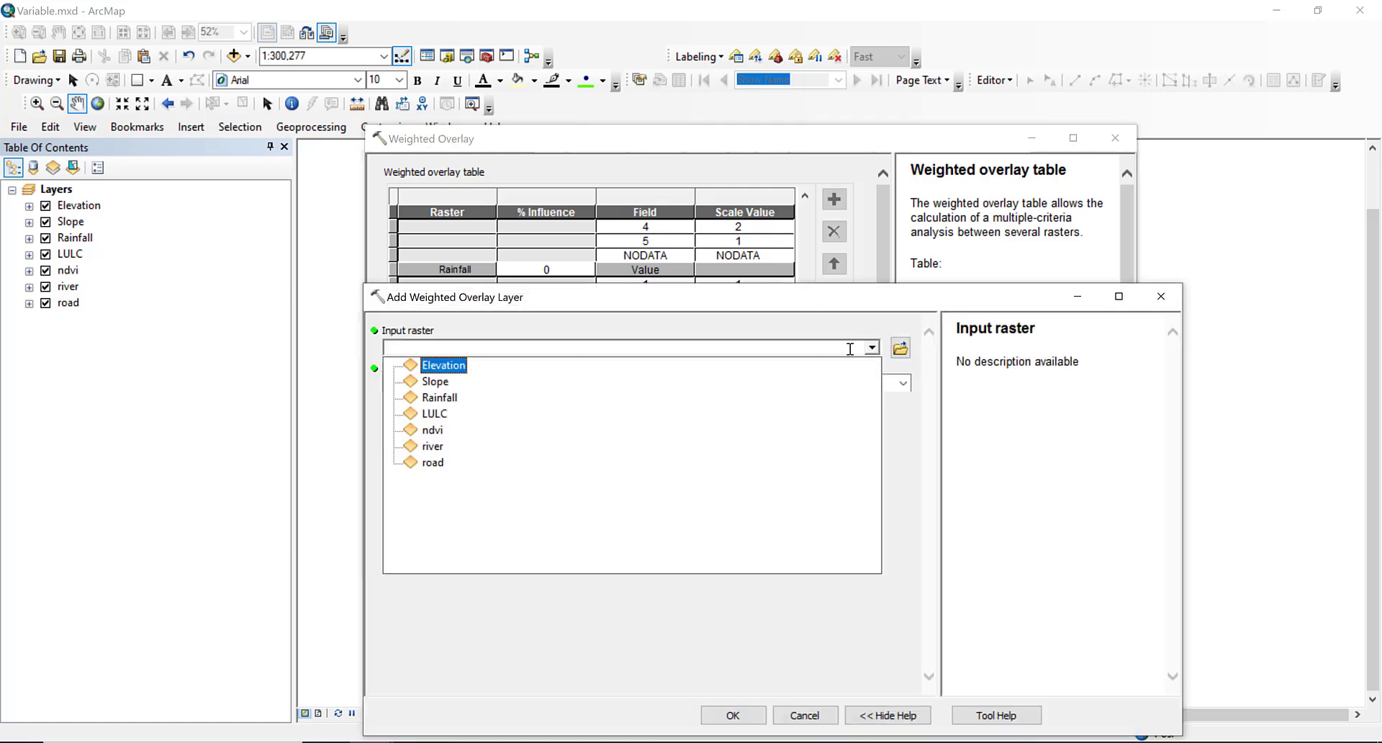
pyautogui.click(436, 430)
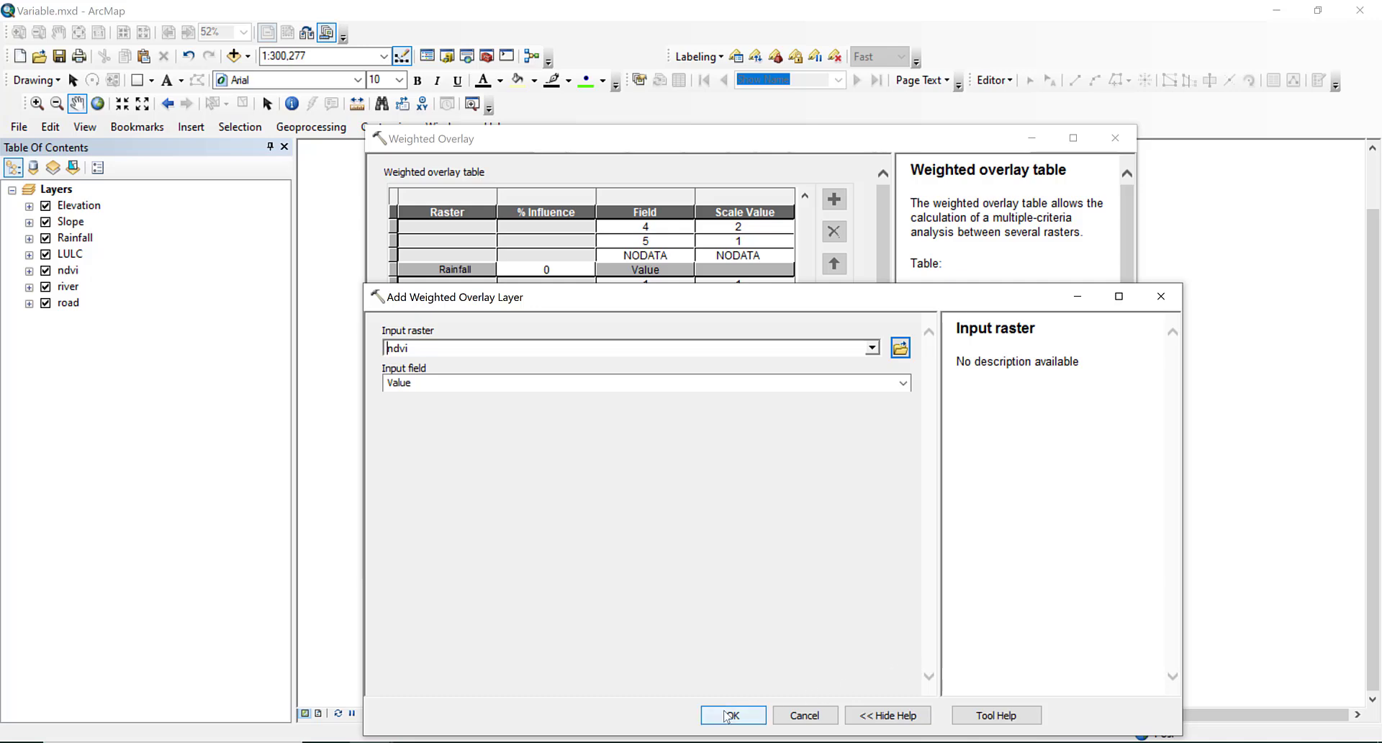
pyautogui.click(726, 716)
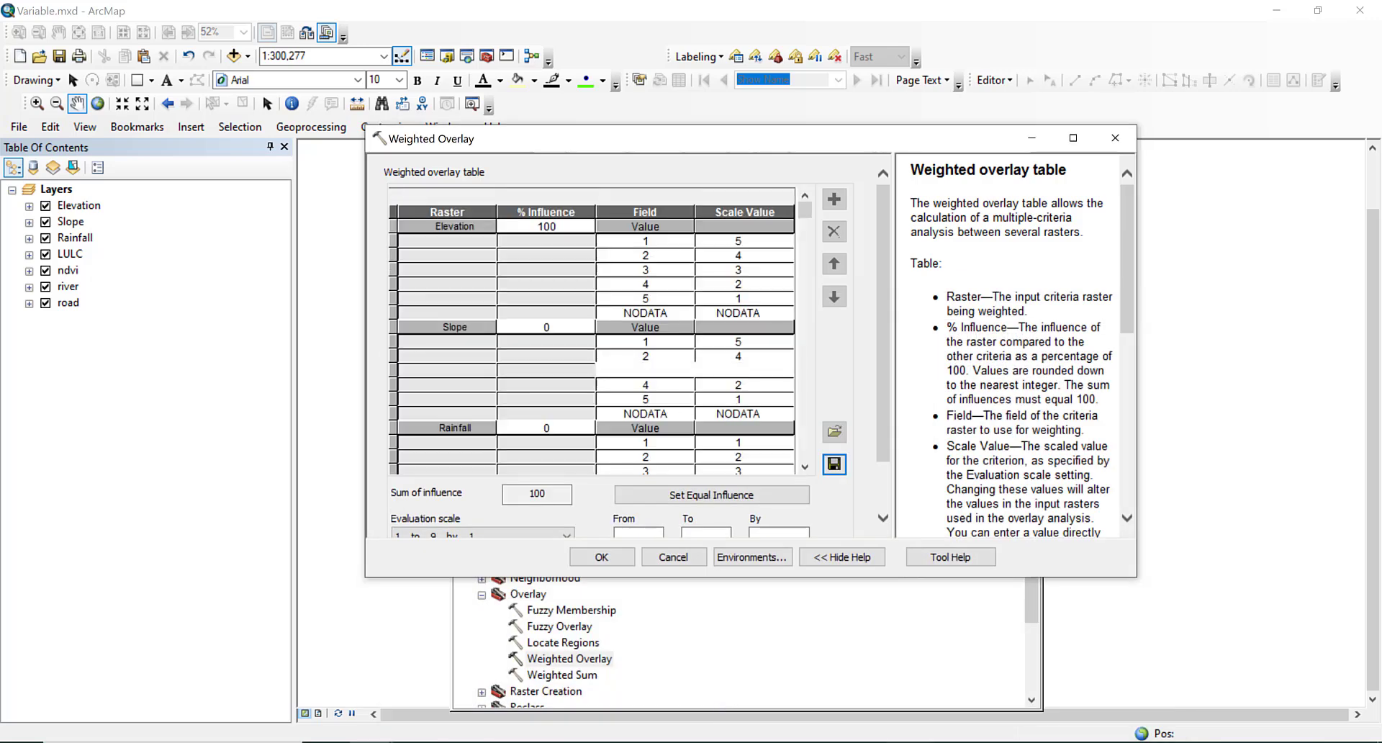
# Check the NDVI class ratings in Criteria.docx, then return to the Weighted Overlay dialog.
pyautogui.hotkey('alt', 'Tab')
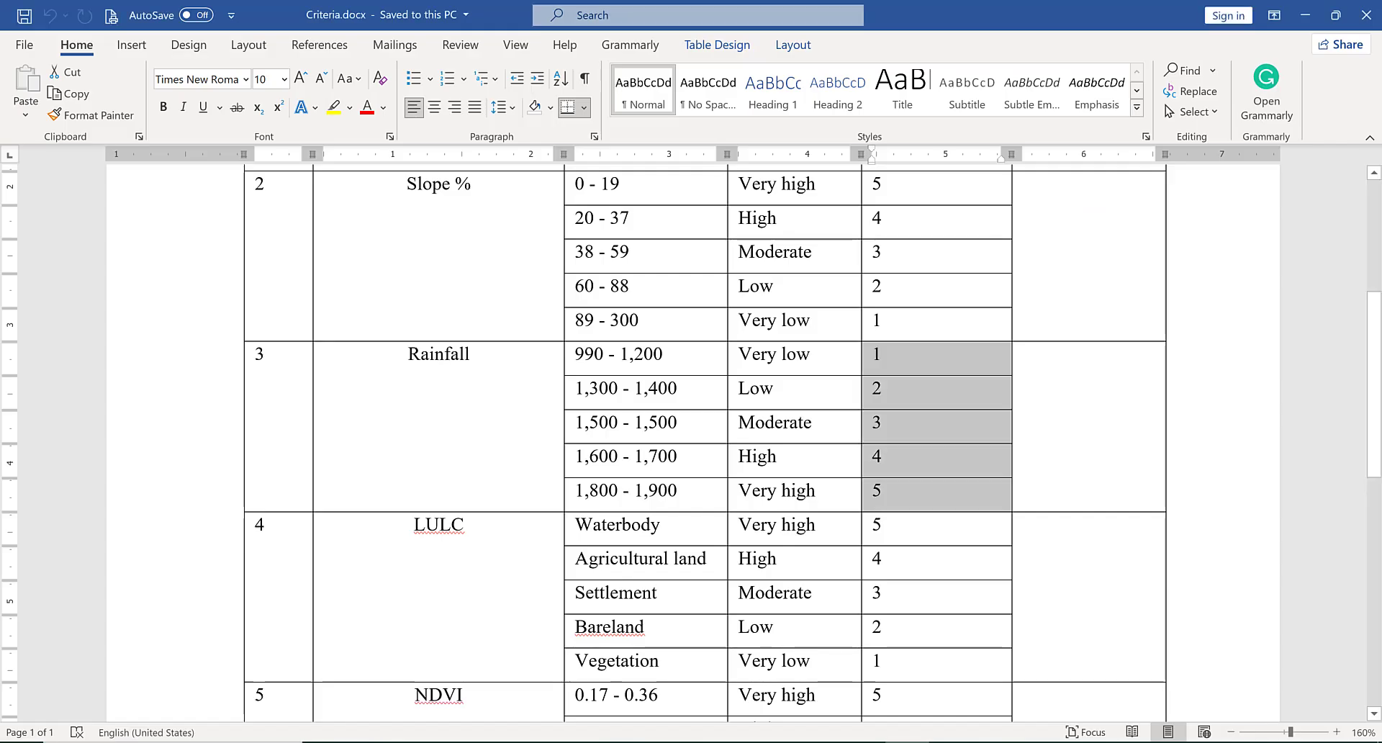
pyautogui.click(1374, 714)
pyautogui.scroll(-10, 1373, 716)
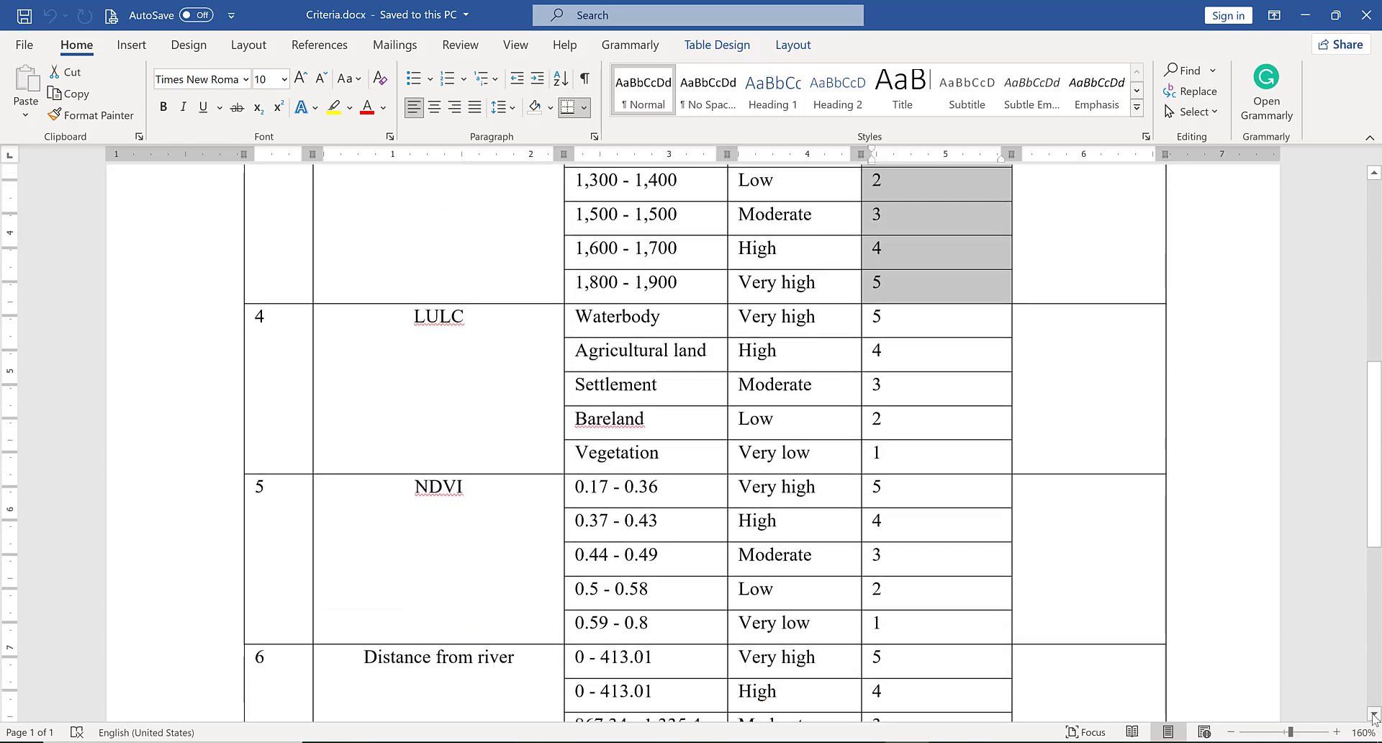
pyautogui.scroll(-1, 1374, 716)
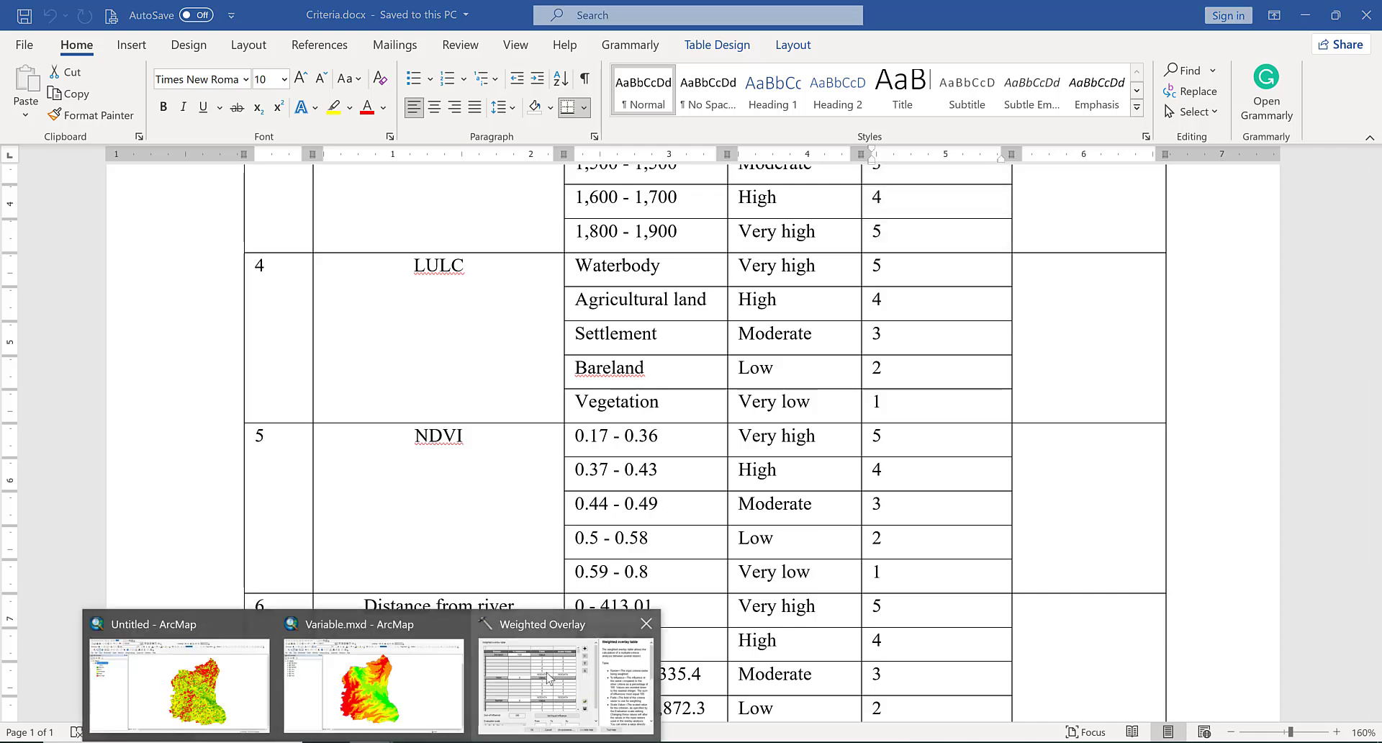
pyautogui.click(547, 680)
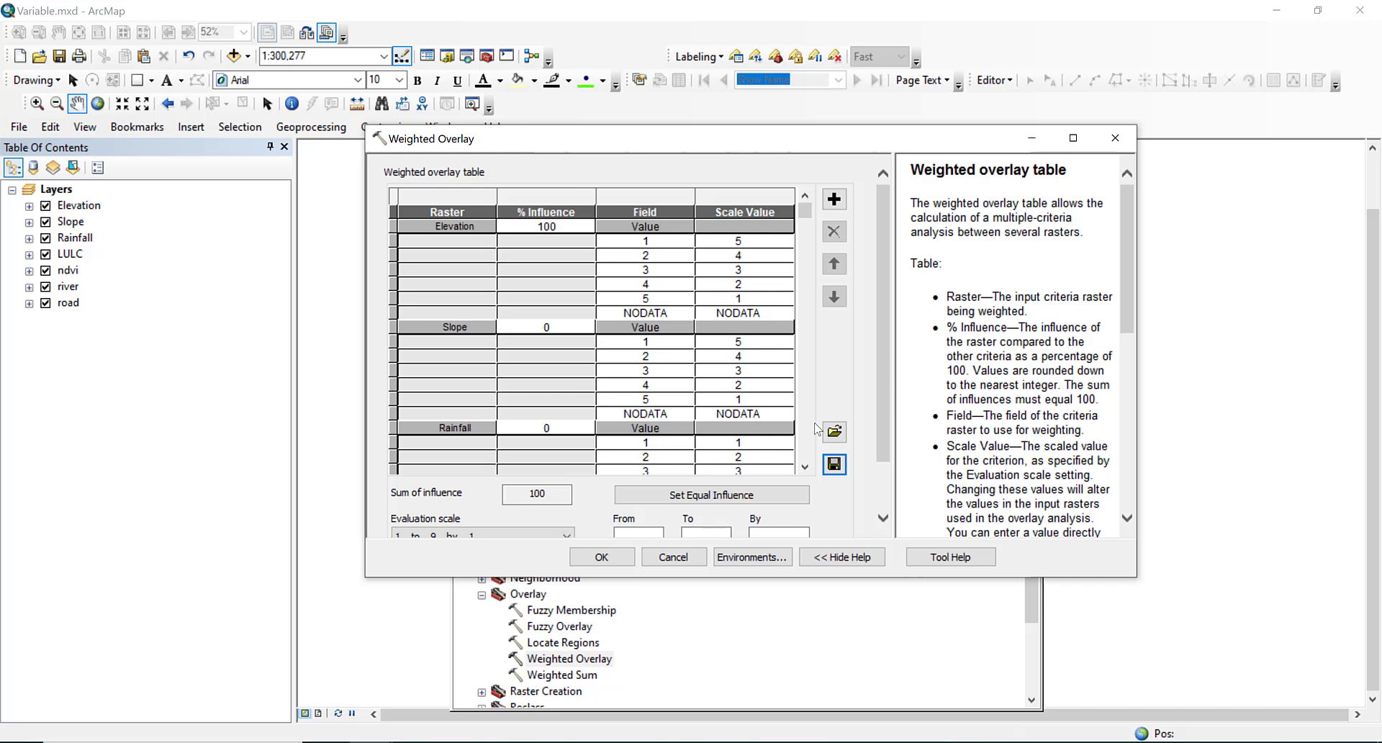
# Set the scale values of ndvi classes 1 to 5 to 5, 4, 3, 2 and 1.
pyautogui.click(804, 467)
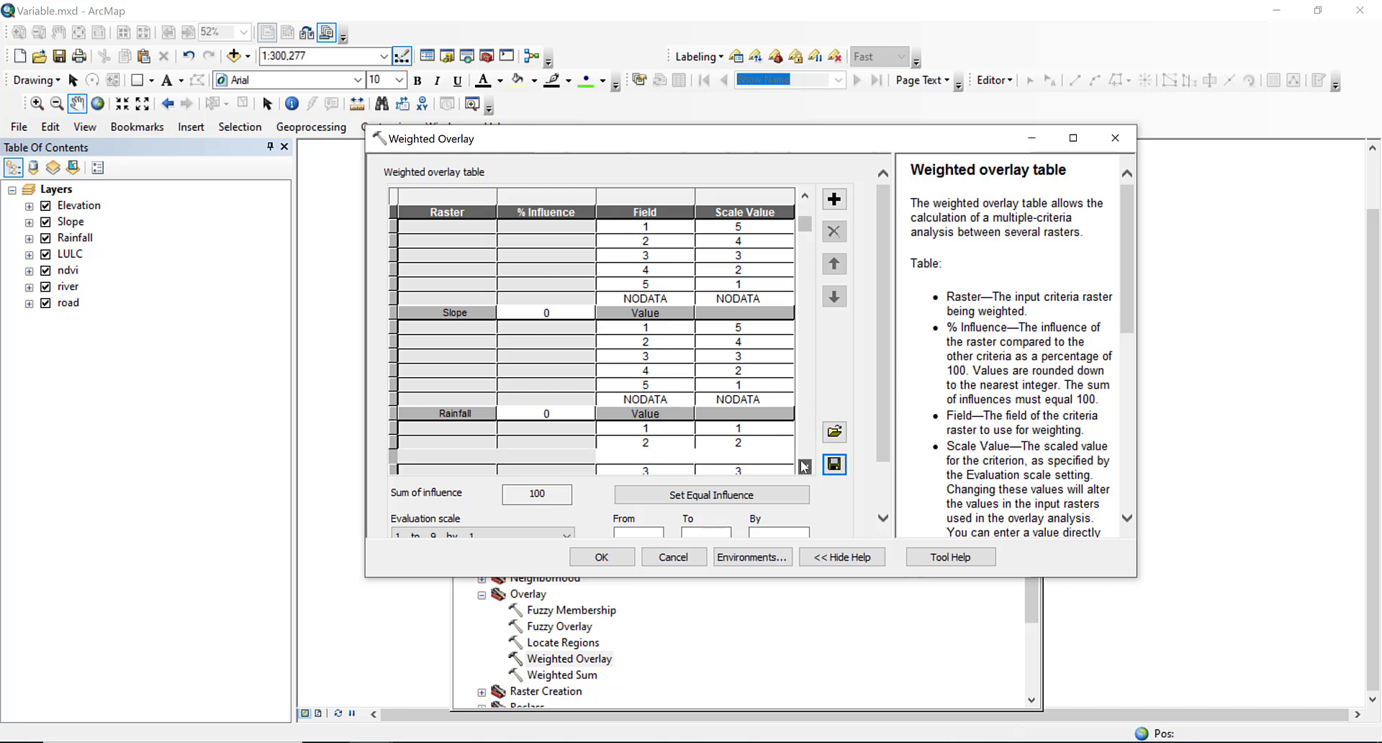
pyautogui.click(804, 466)
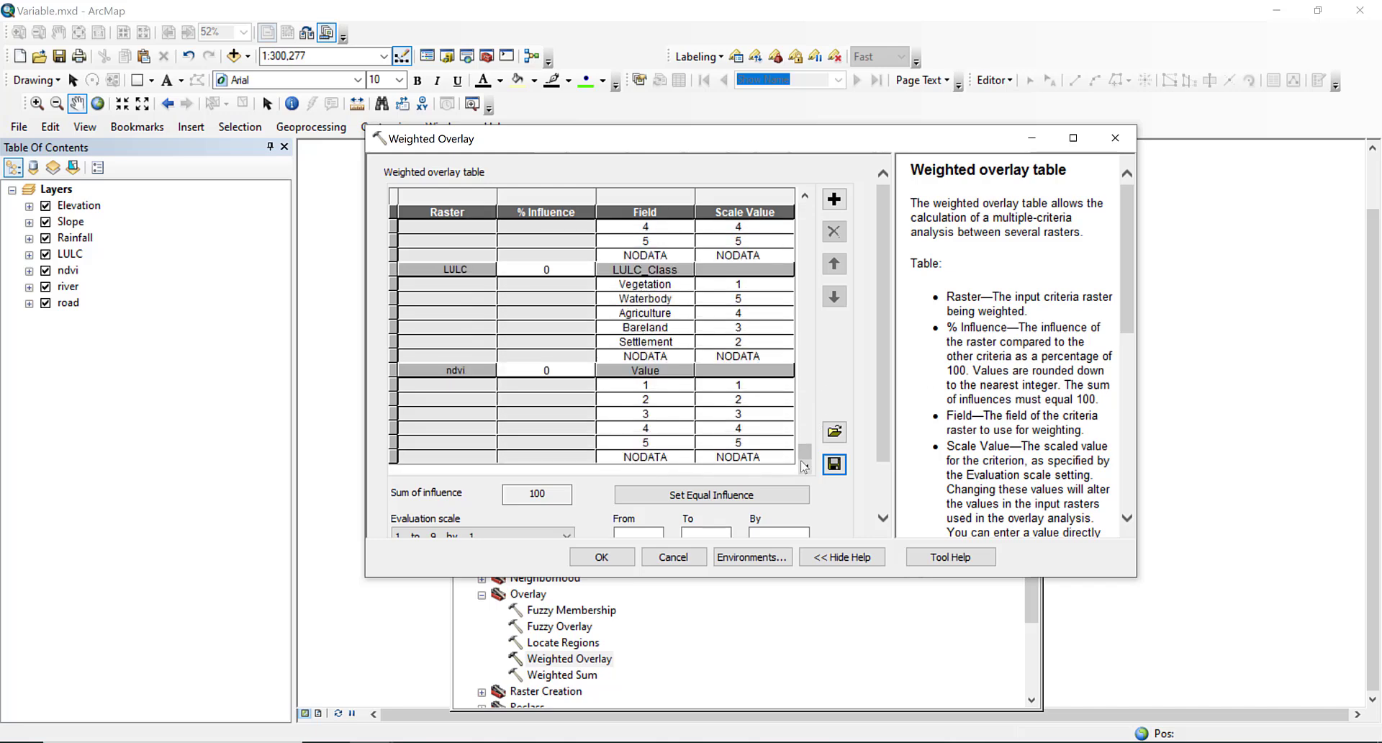
pyautogui.scroll(5, 766, 377)
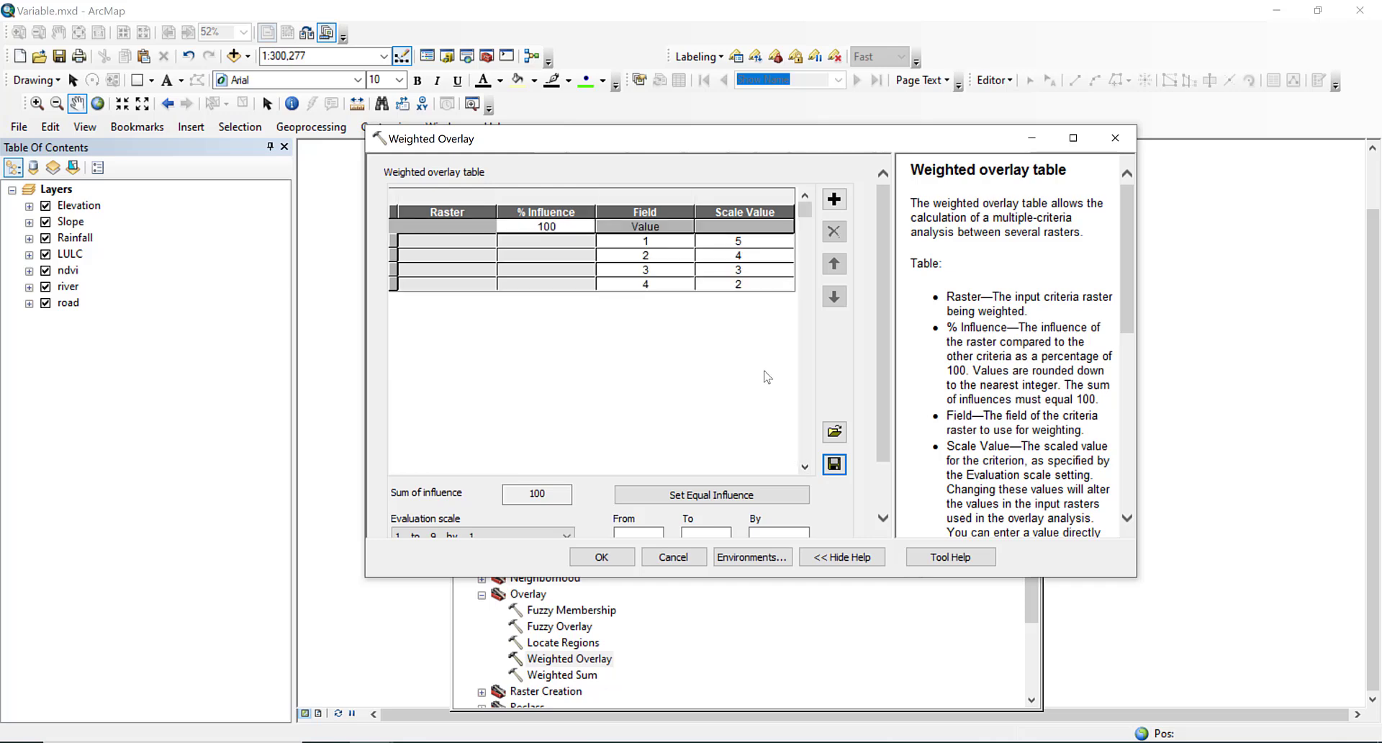
pyautogui.click(804, 466)
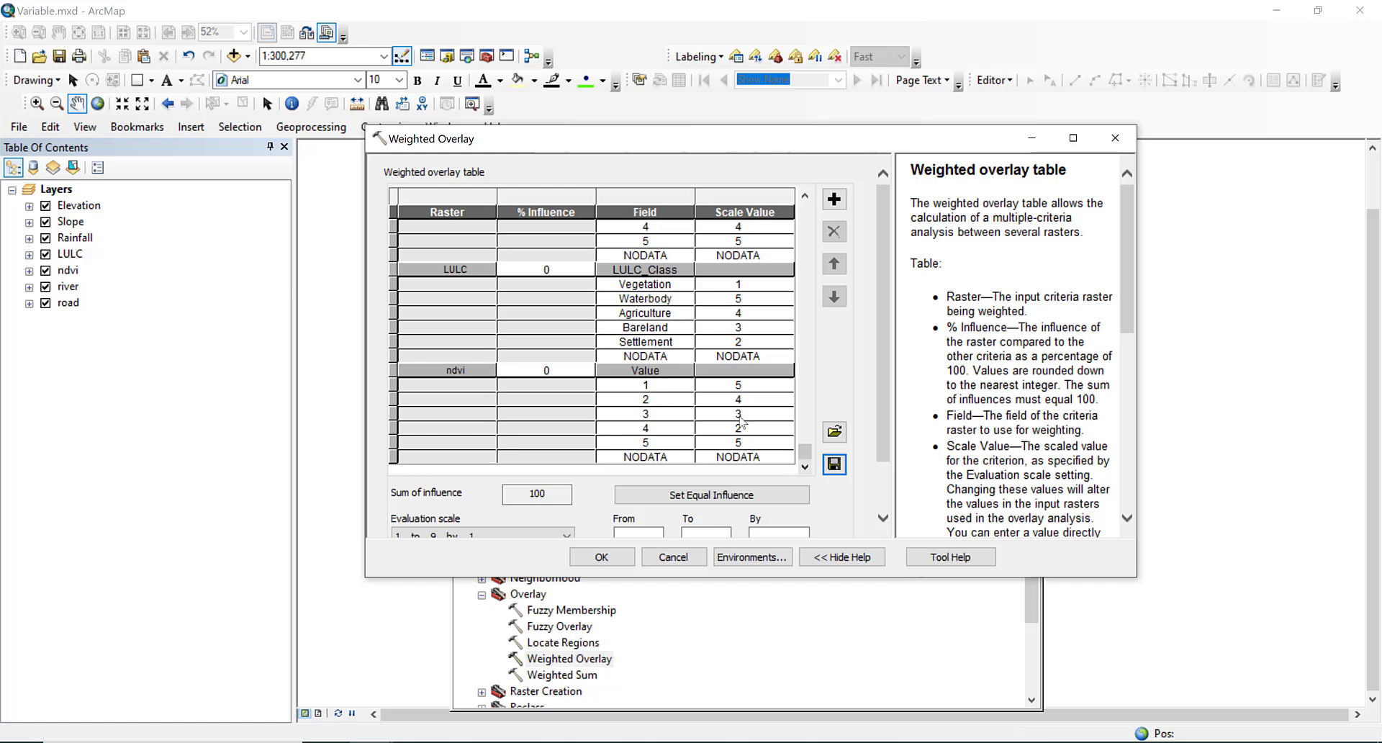
pyautogui.click(747, 443)
# Add the river raster to the weighted overlay table with Value as the input field.
pyautogui.click(834, 200)
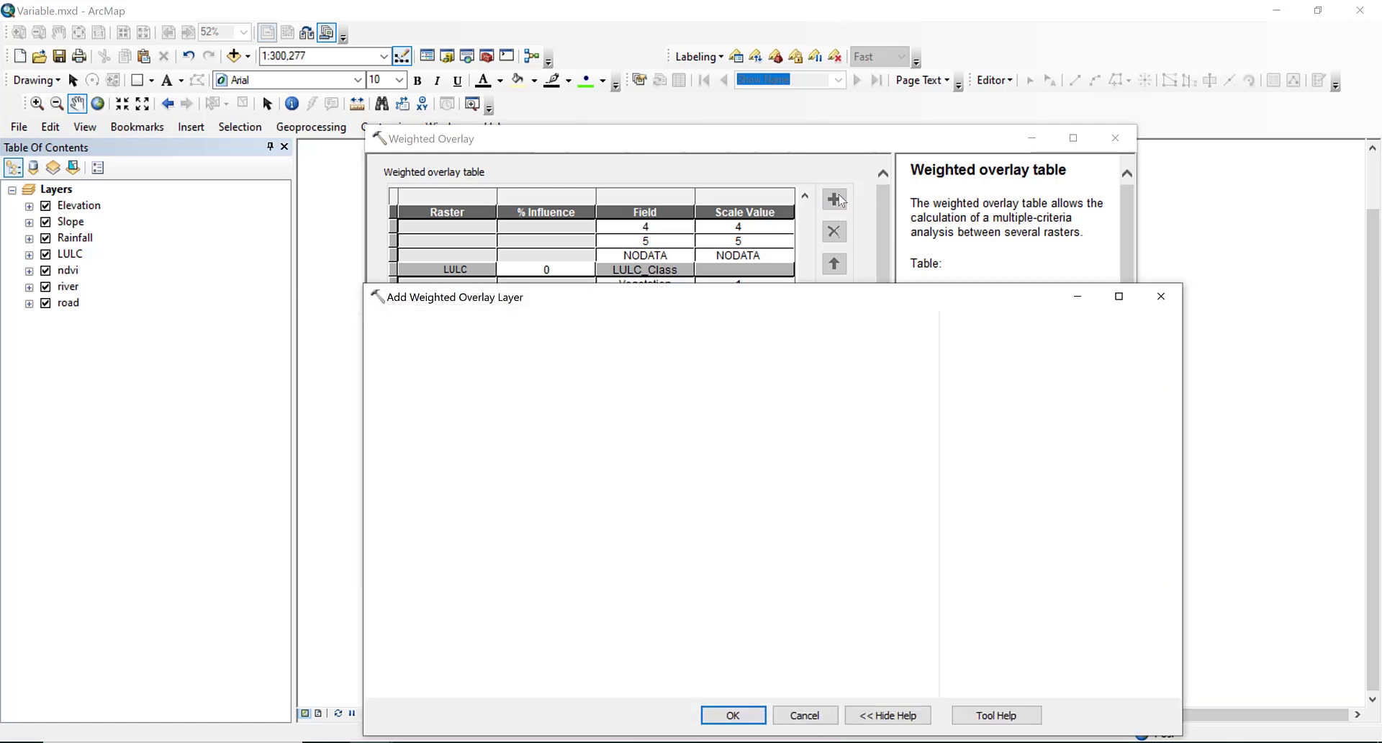
pyautogui.click(872, 349)
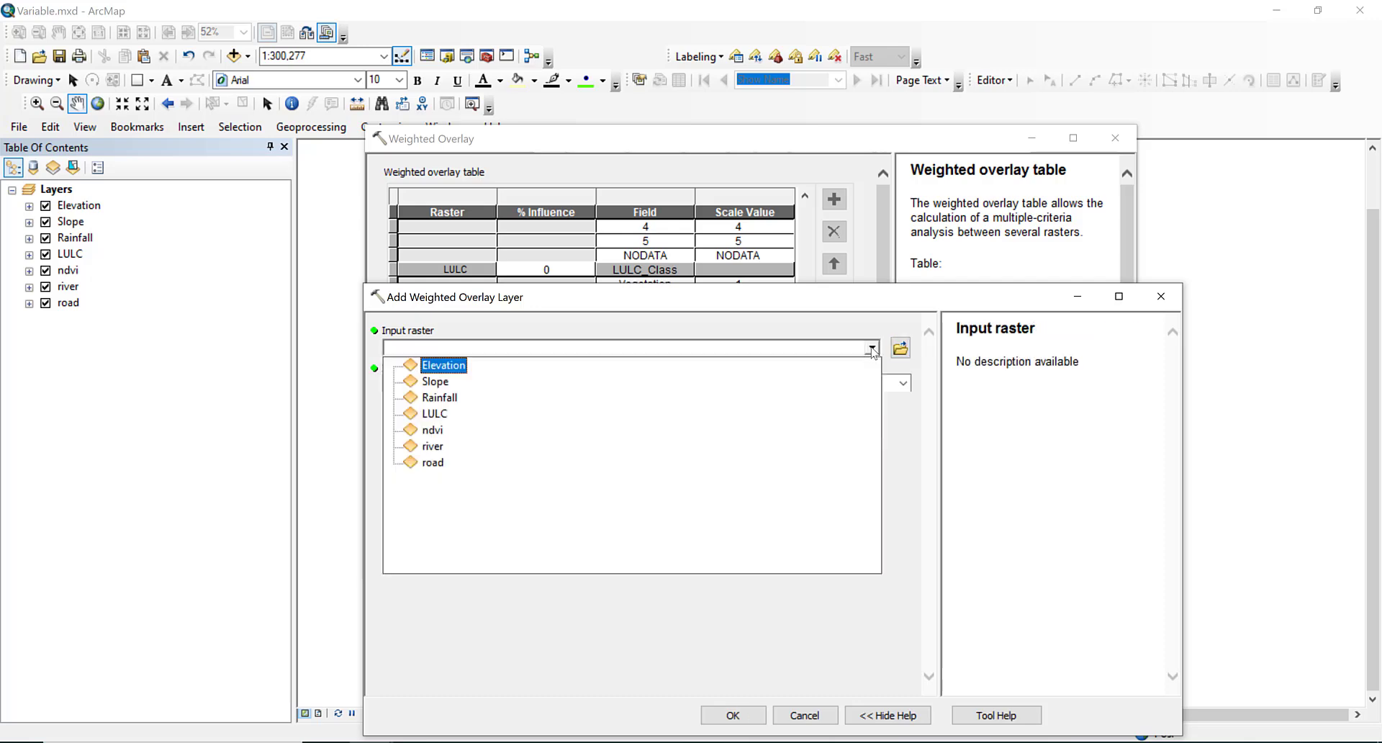
pyautogui.click(432, 446)
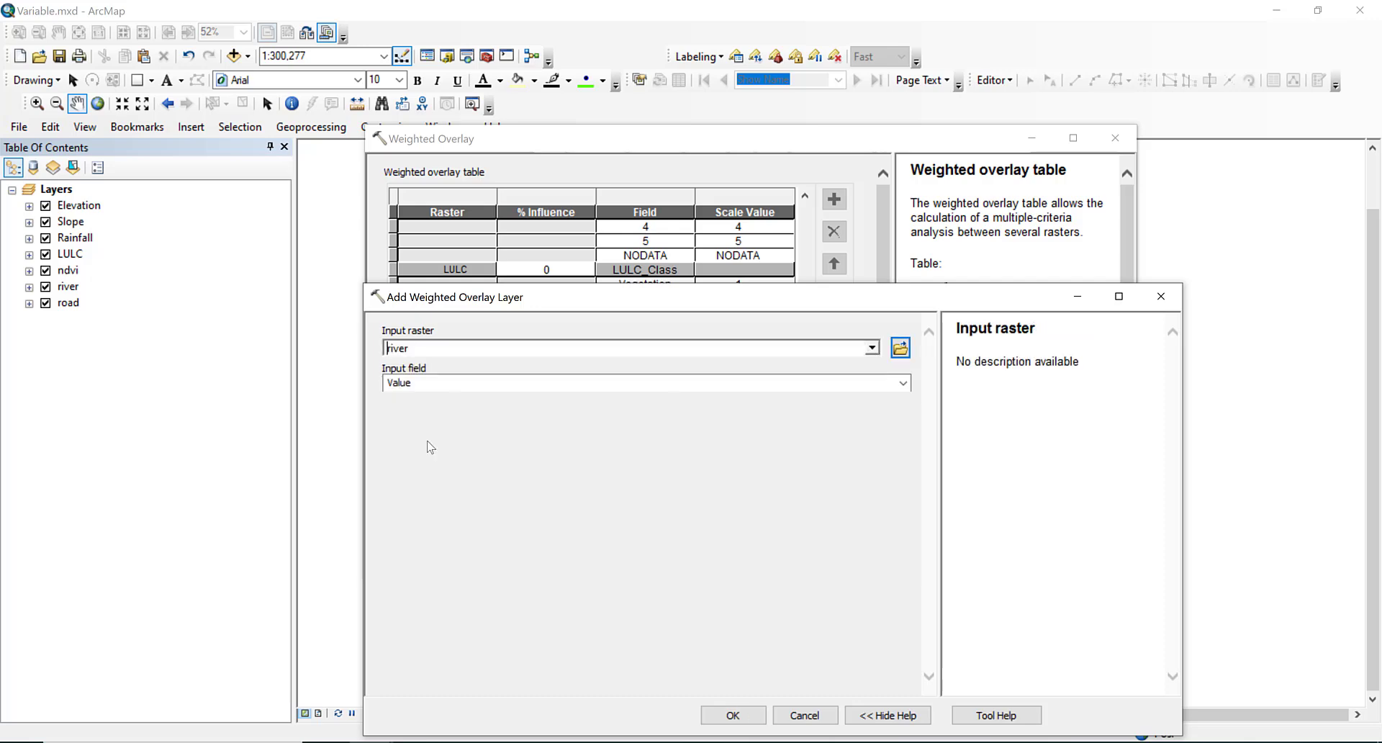
pyautogui.click(739, 718)
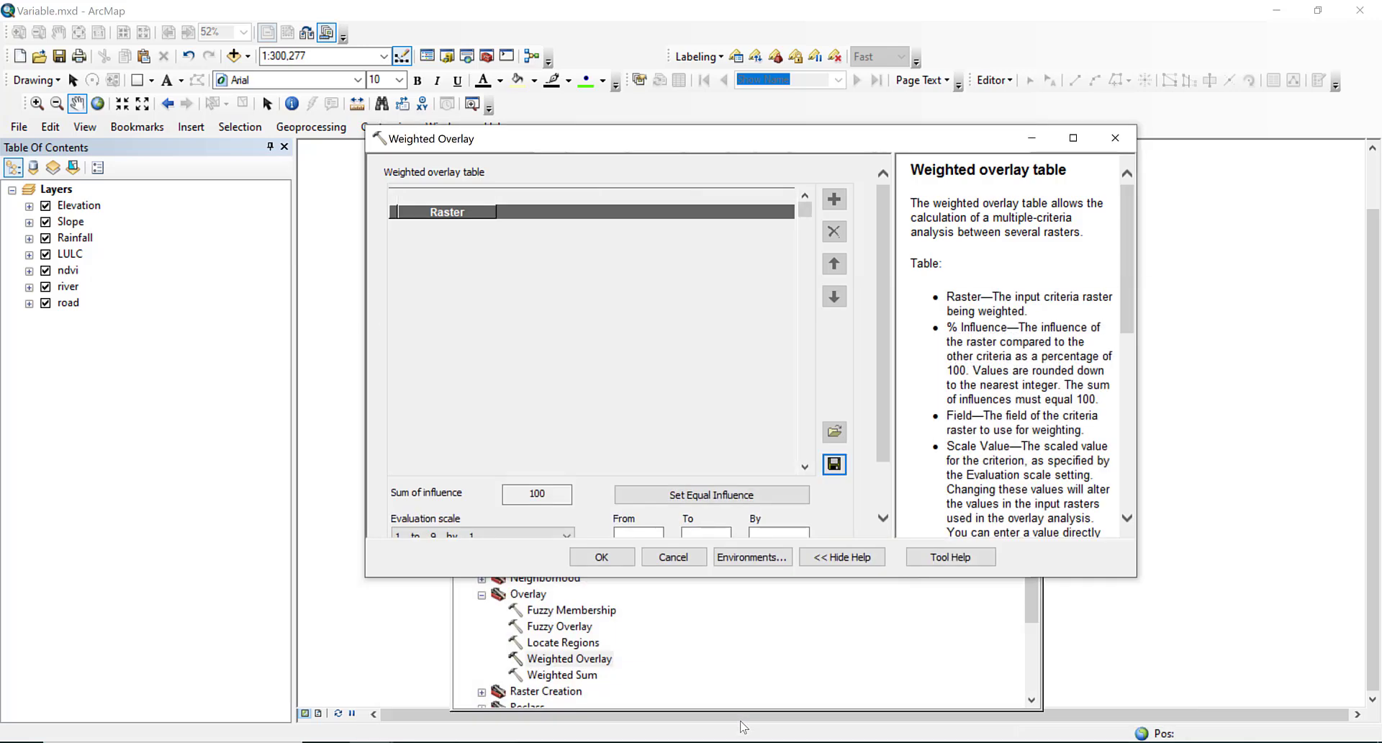
pyautogui.scroll(-4, 806, 469)
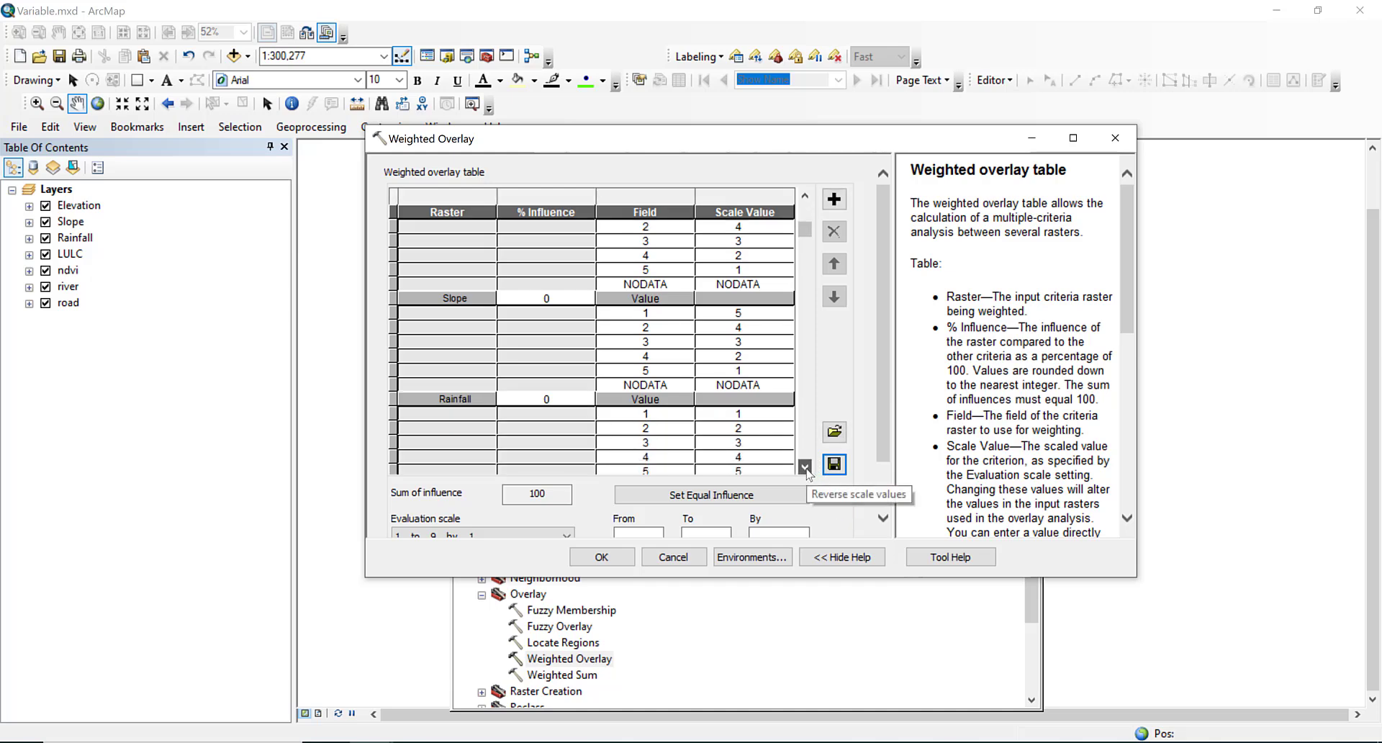
pyautogui.scroll(-5, 806, 469)
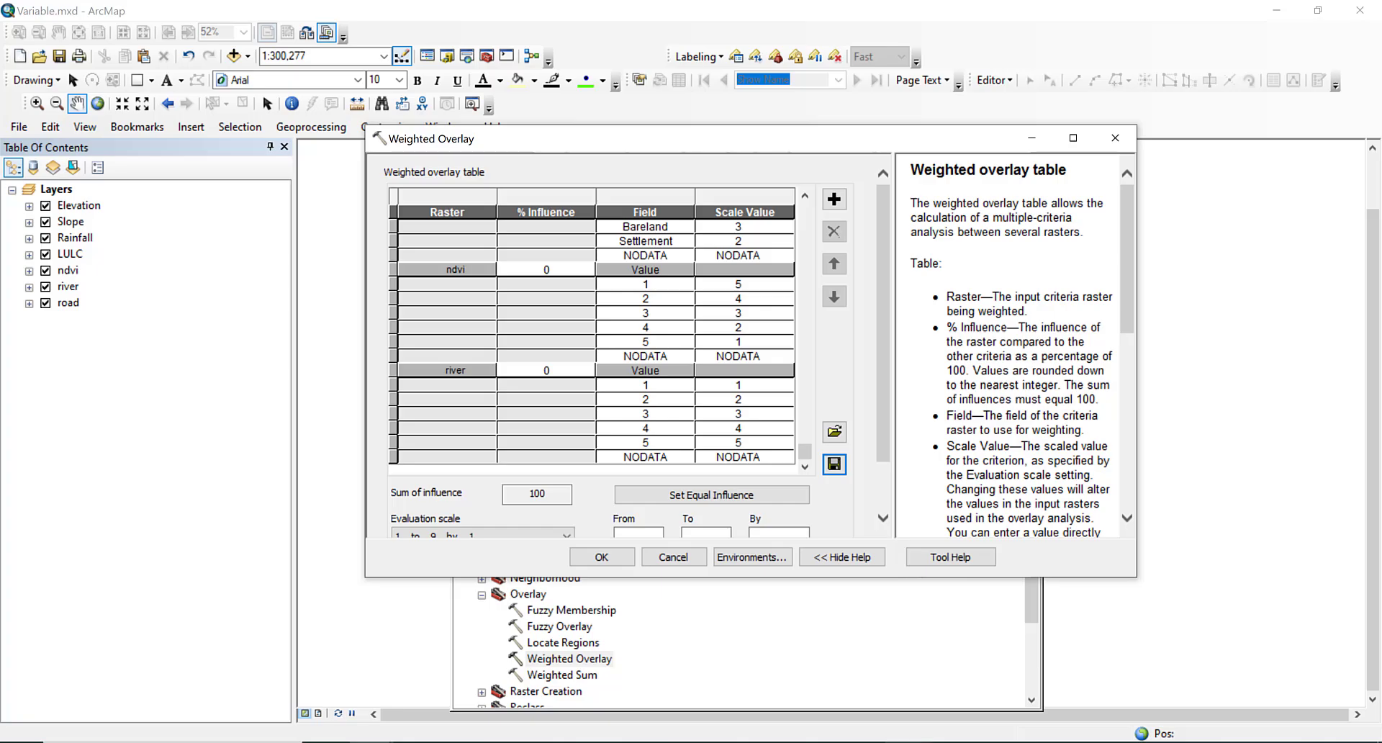
# Check the Distance from river class ratings in Criteria.docx, then return to the Weighted Overlay dialog.
pyautogui.hotkey('alt', 'Tab')
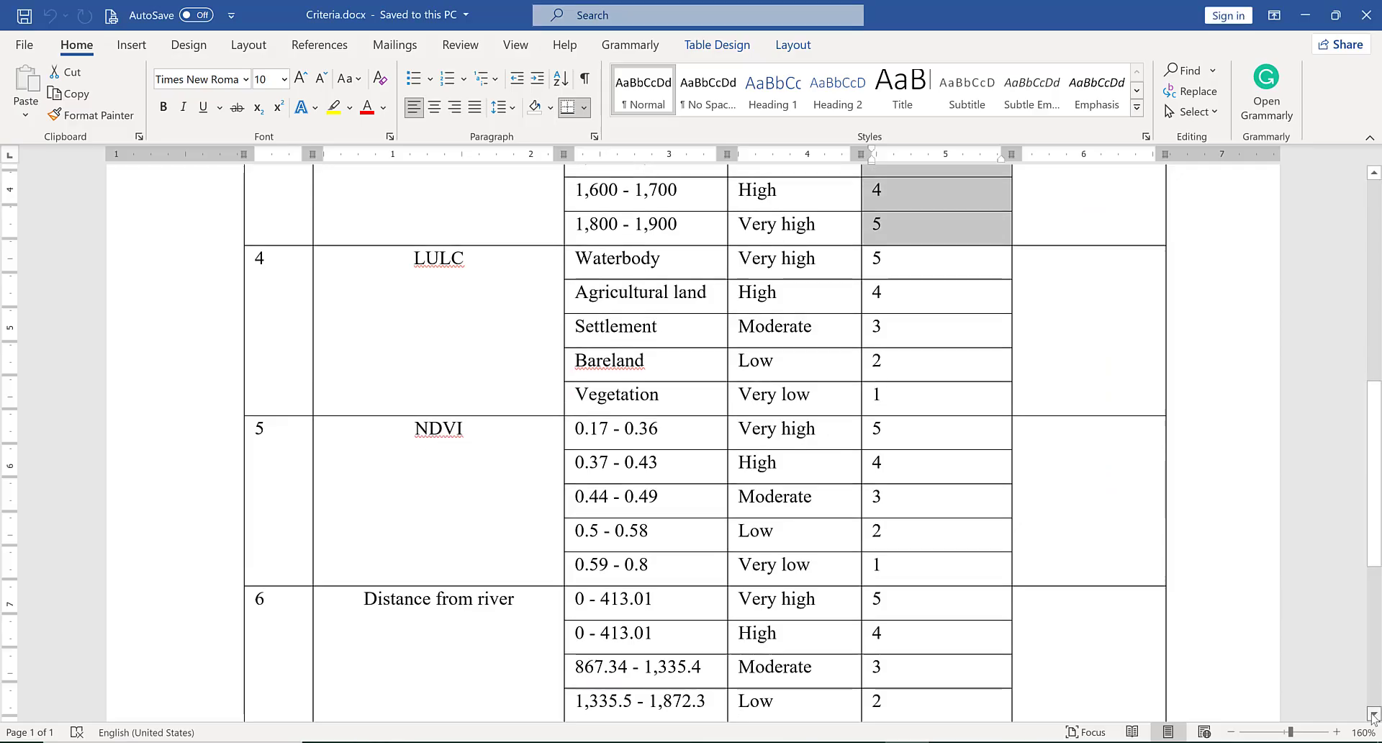
pyautogui.scroll(-3, 1373, 716)
pyautogui.click(1372, 715)
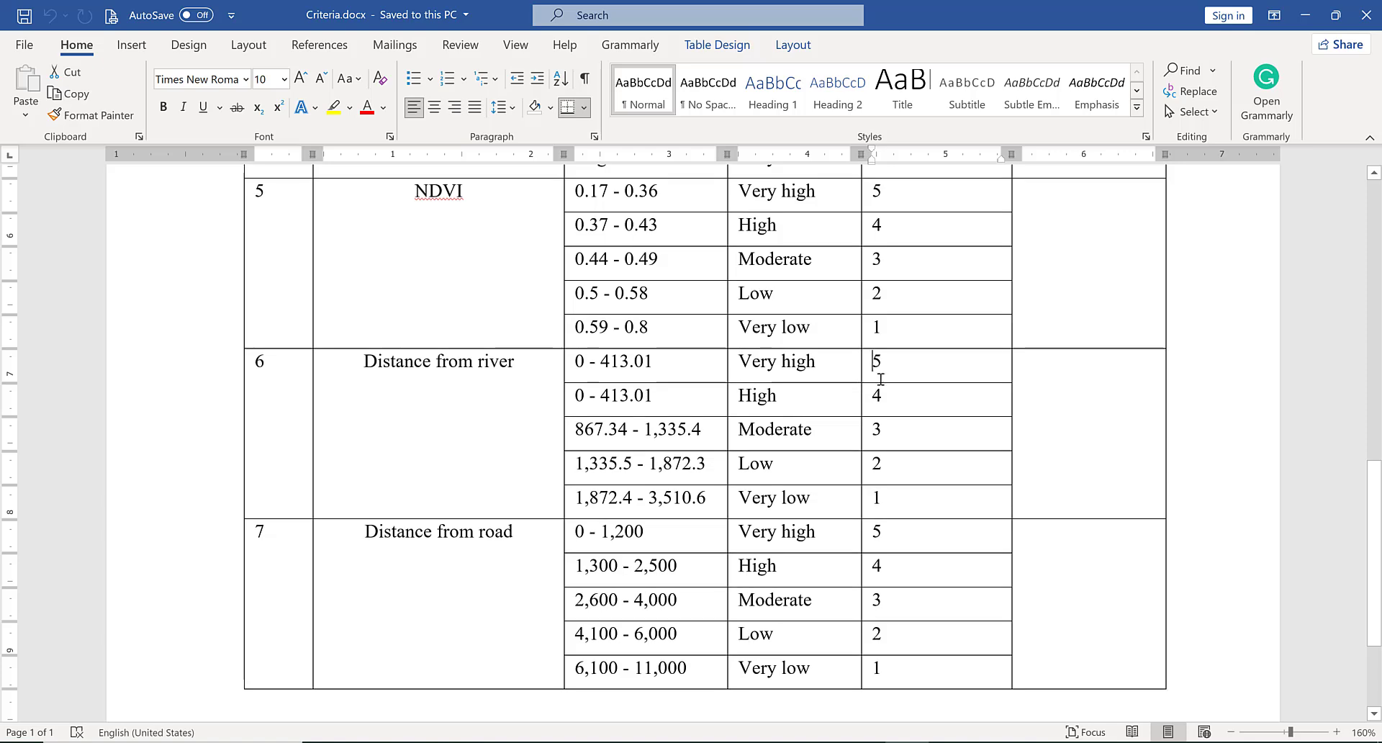
pyautogui.moveTo(875, 375); pyautogui.dragTo(886, 493)
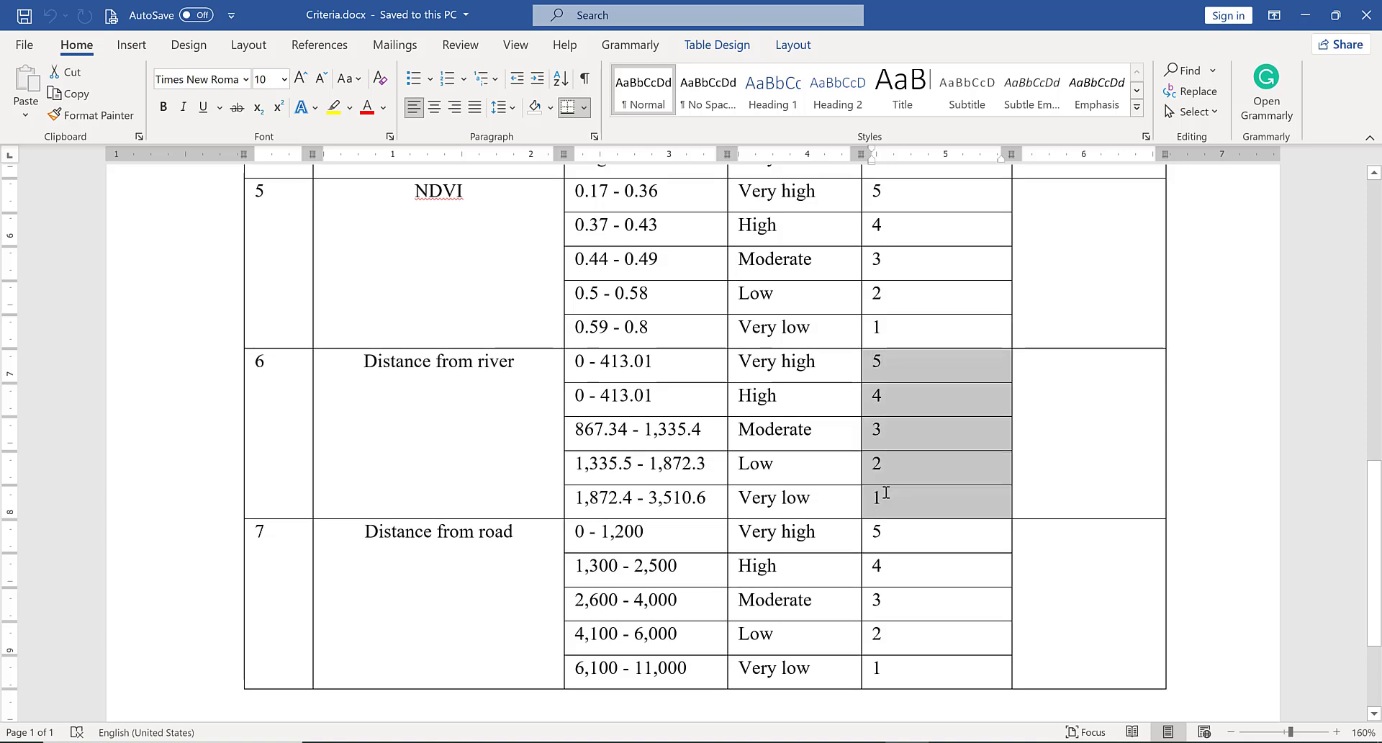
pyautogui.click(900, 354)
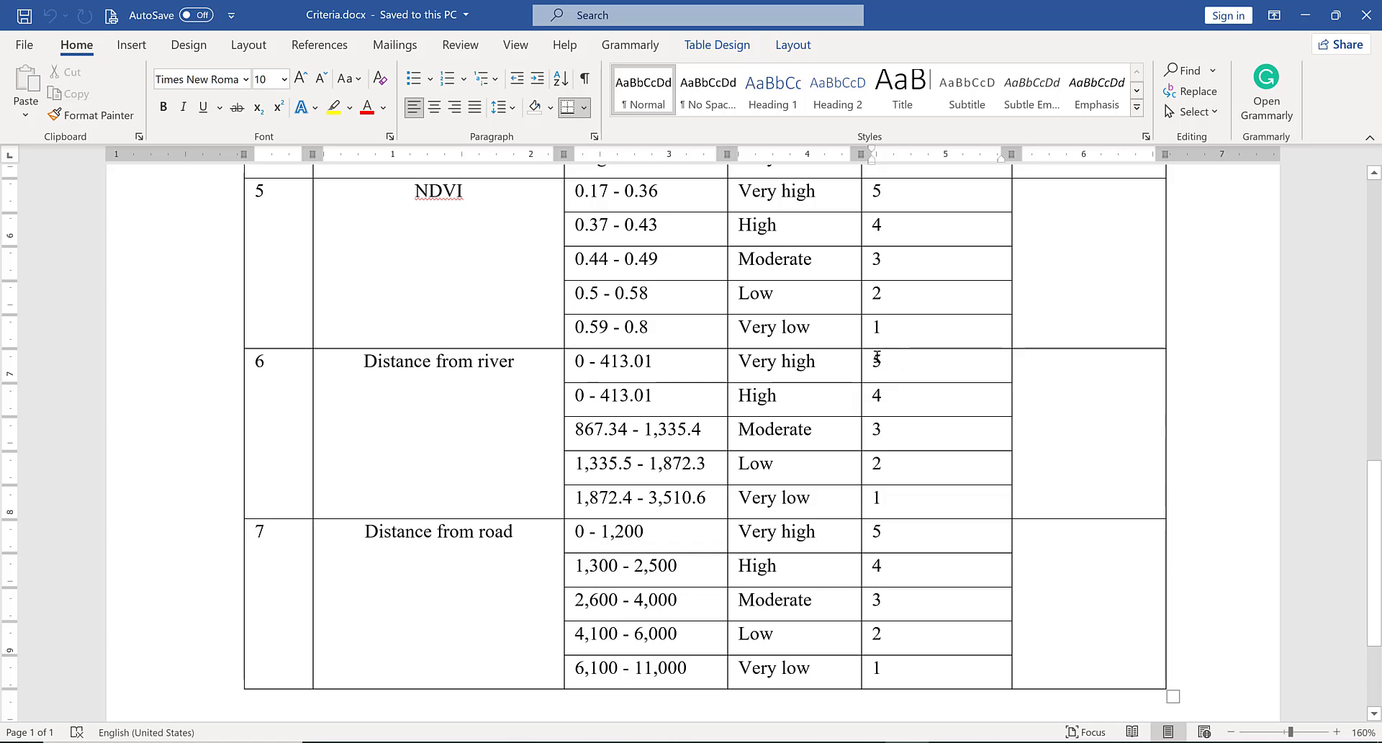
pyautogui.moveTo(875, 361); pyautogui.dragTo(888, 513)
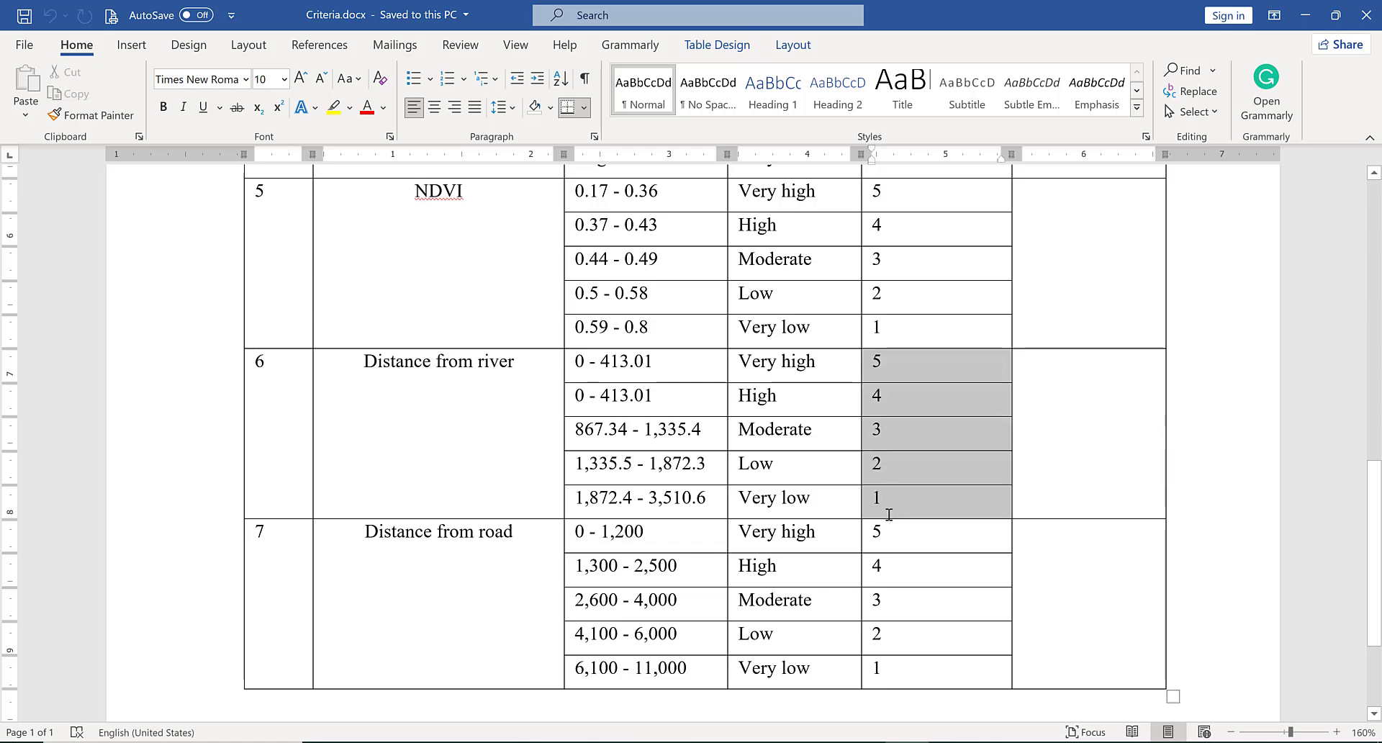
pyautogui.click(369, 742)
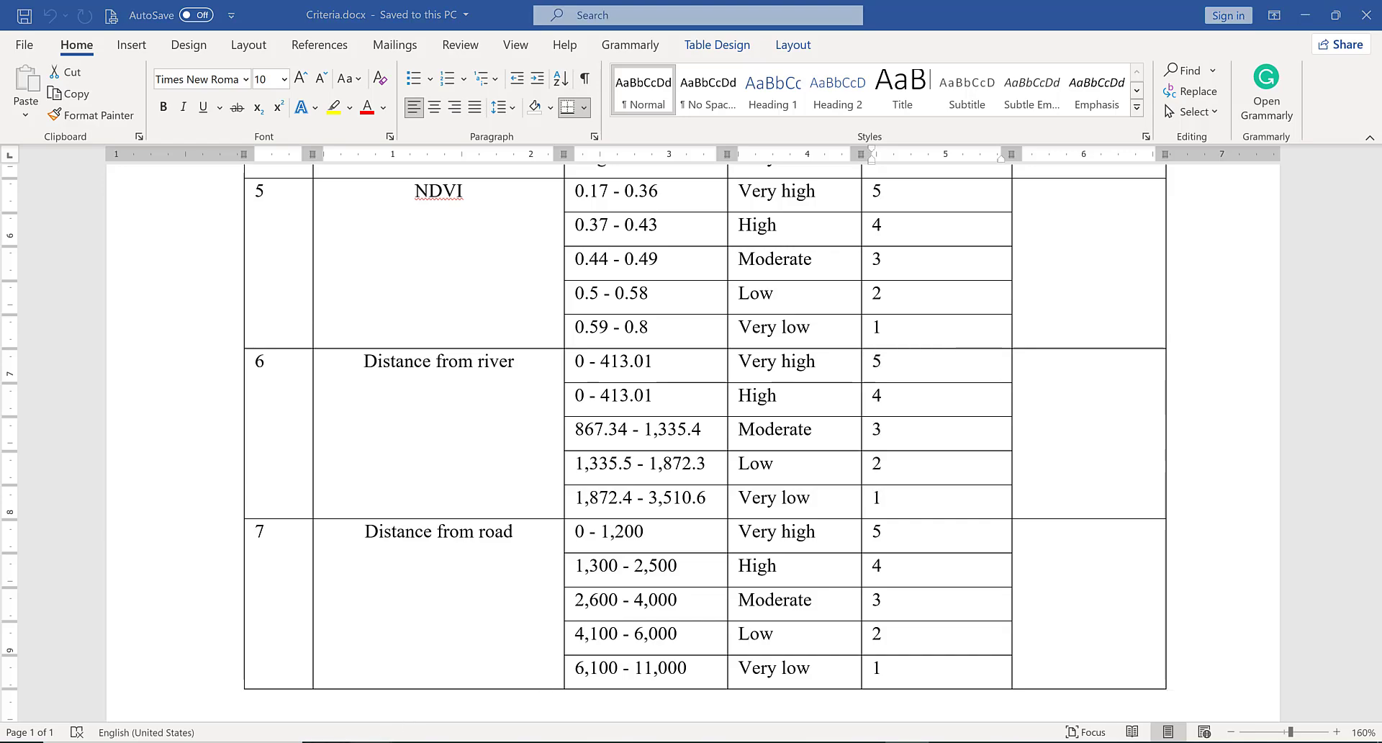
pyautogui.click(507, 697)
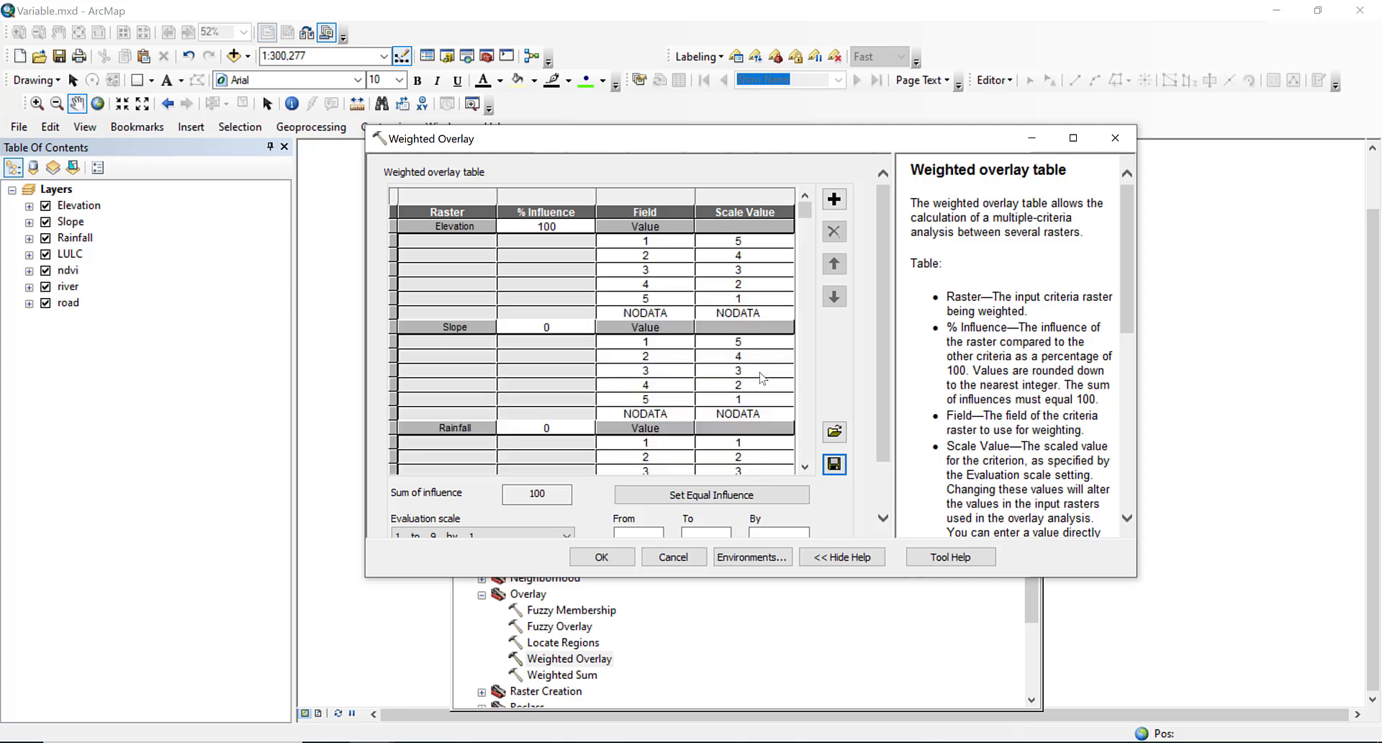
# Set the scale values of river classes 1 to 5 to 5, 4, 3, 2 and 1.
pyautogui.click(805, 467)
pyautogui.click(806, 468)
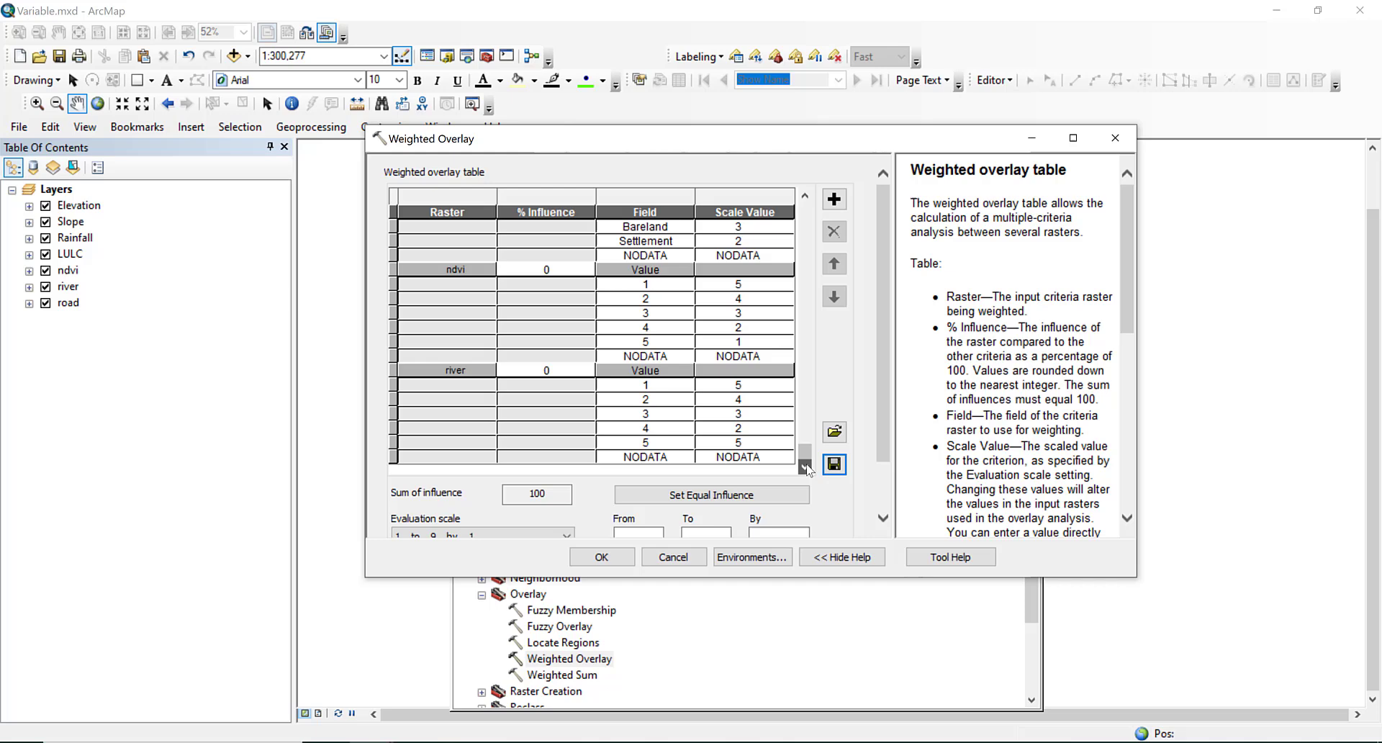
pyautogui.click(772, 441)
# Add the road raster to the weighted overlay table with Value as the input field.
pyautogui.click(833, 202)
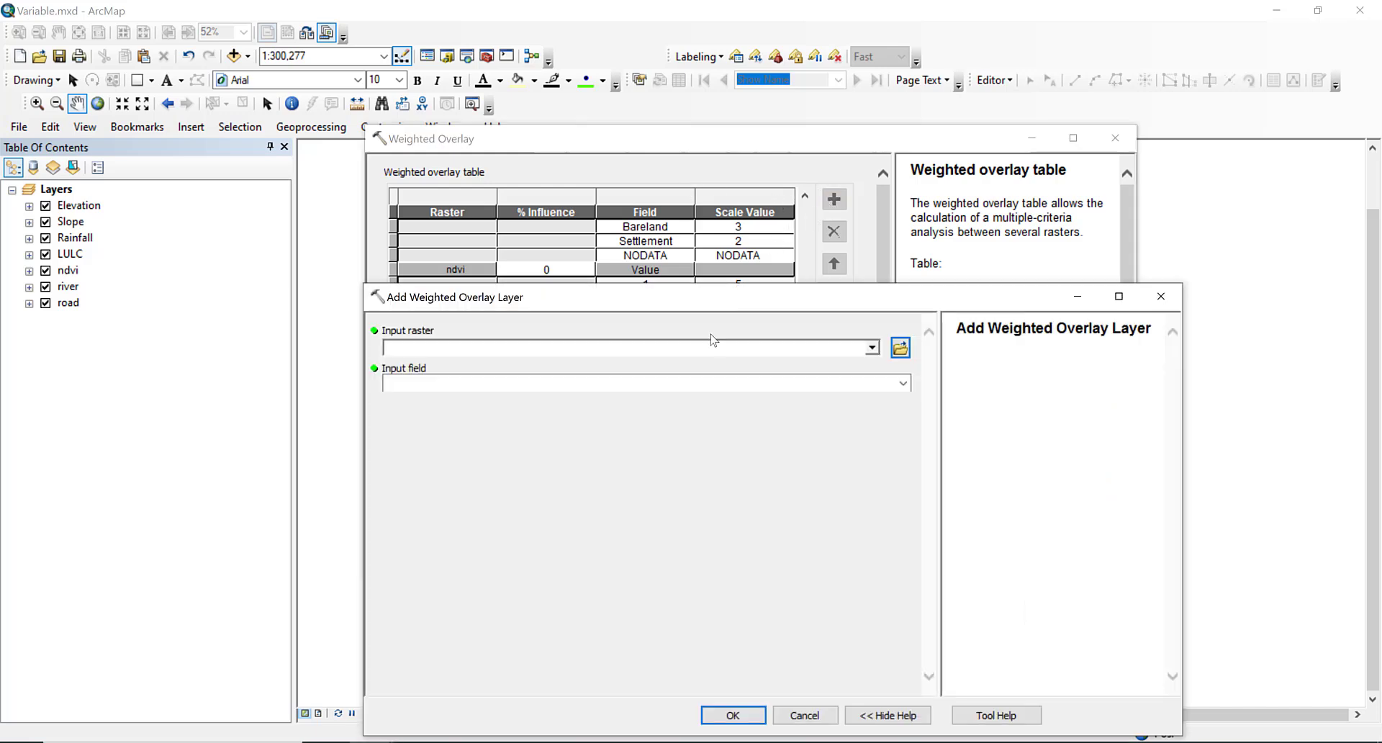
pyautogui.click(872, 349)
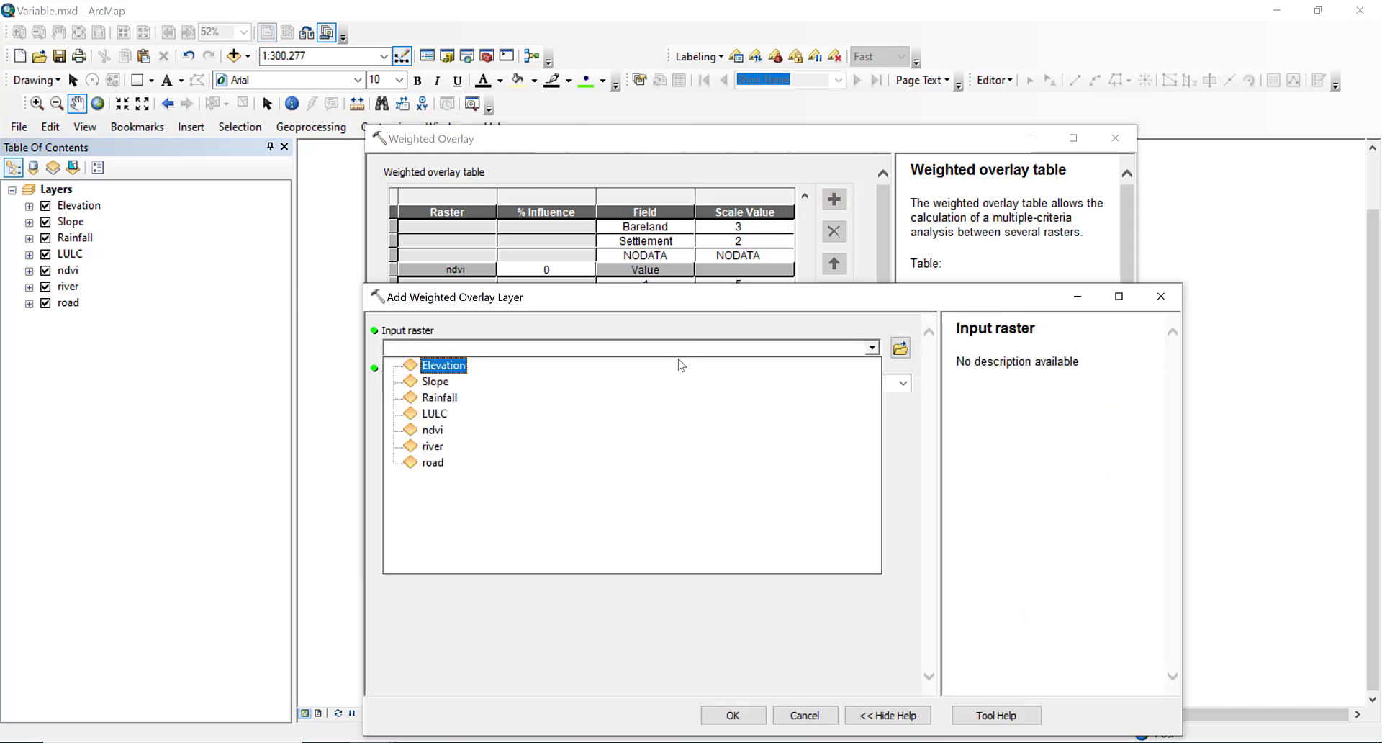
pyautogui.click(448, 461)
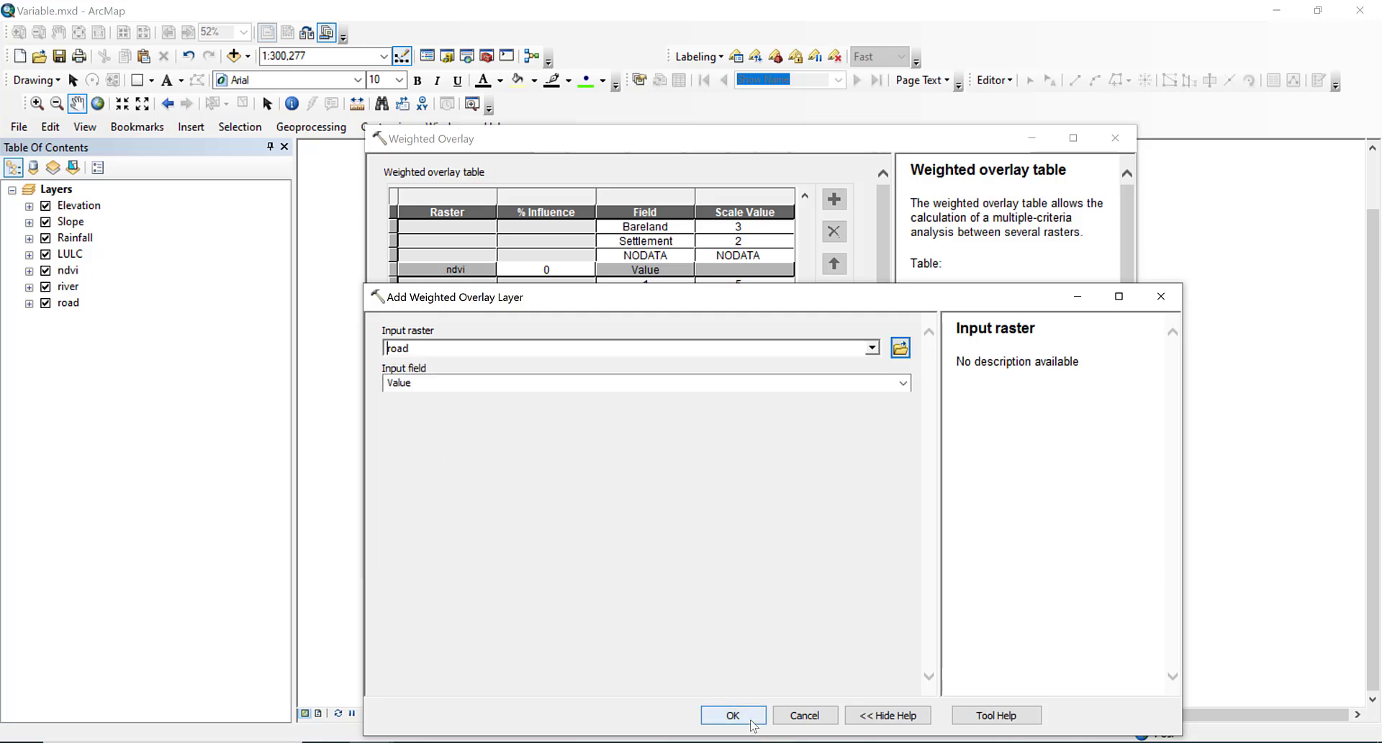
pyautogui.click(733, 715)
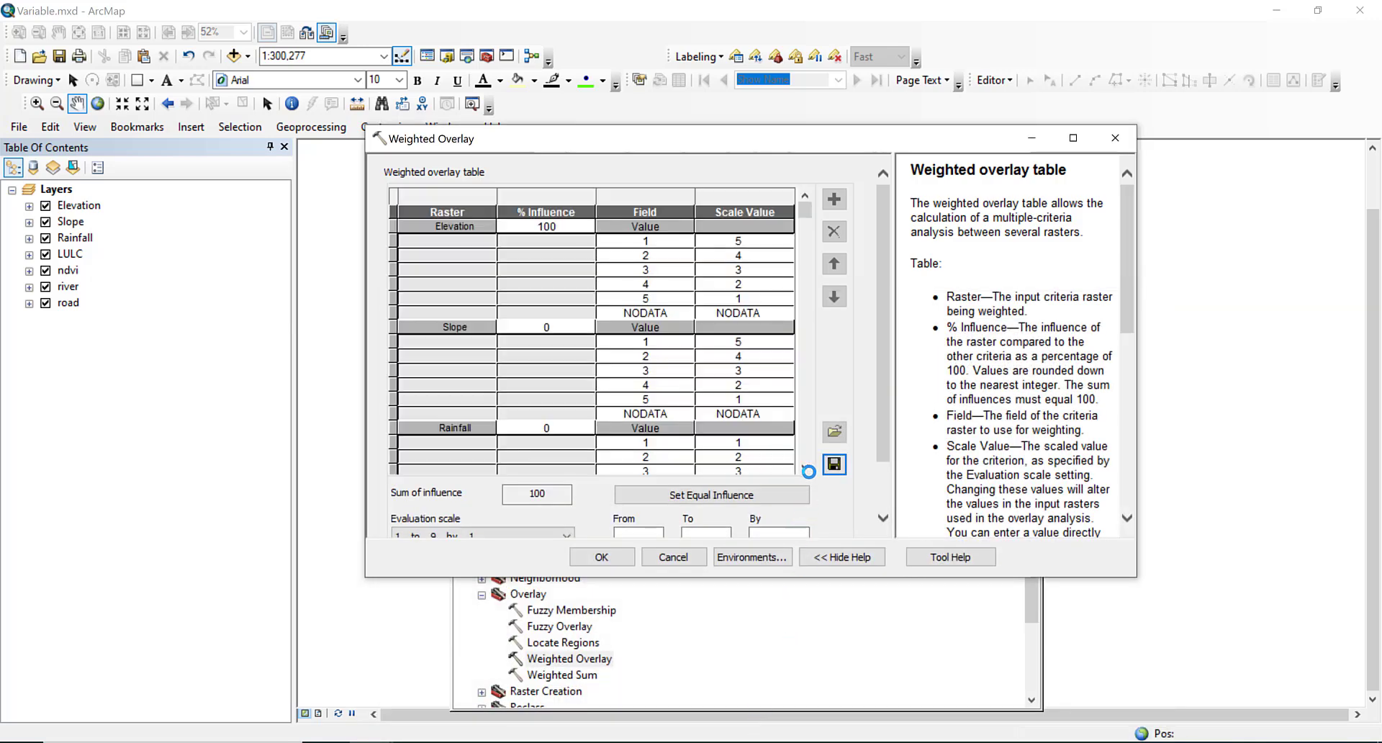
pyautogui.click(804, 467)
pyautogui.scroll(-10, 805, 467)
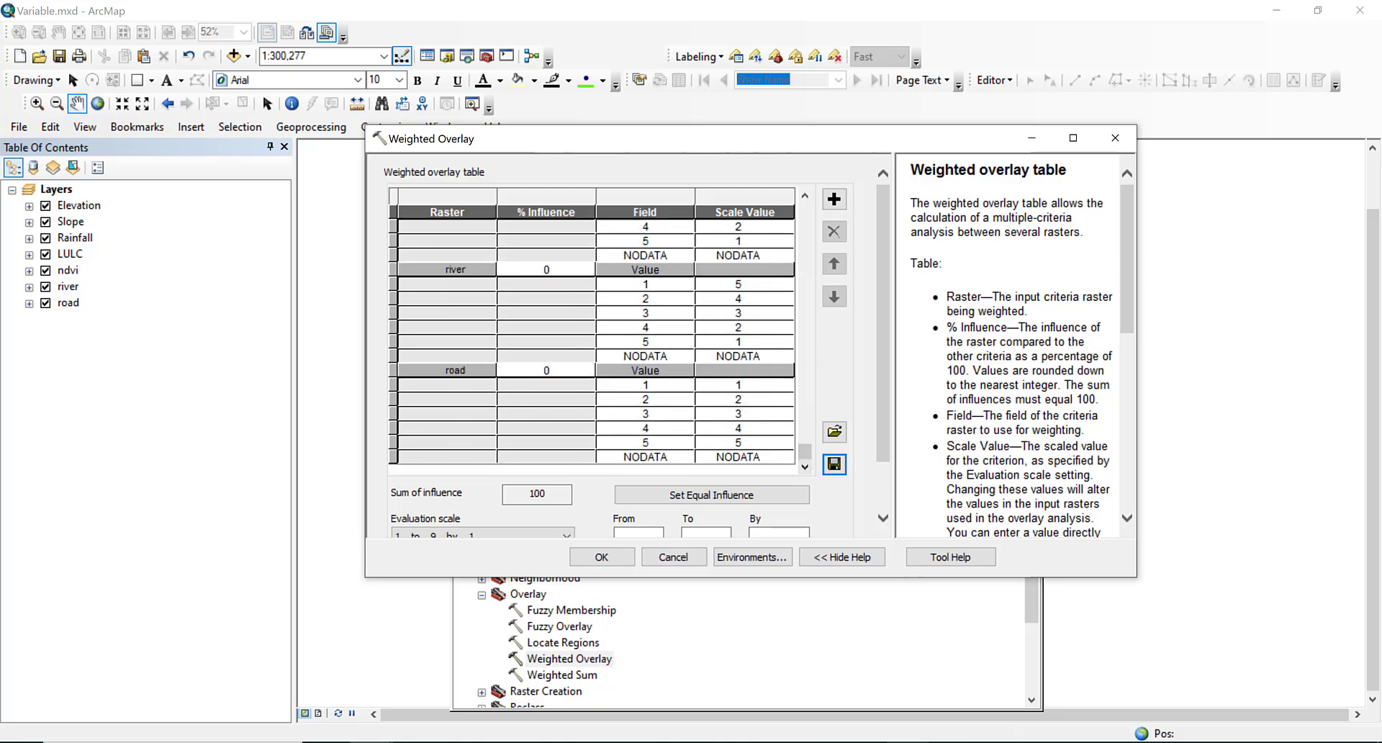
# Check the Distance from road class ranges and ratings in Criteria.docx, then return to the Weighted Overlay dialog.
pyautogui.click(906, 741)
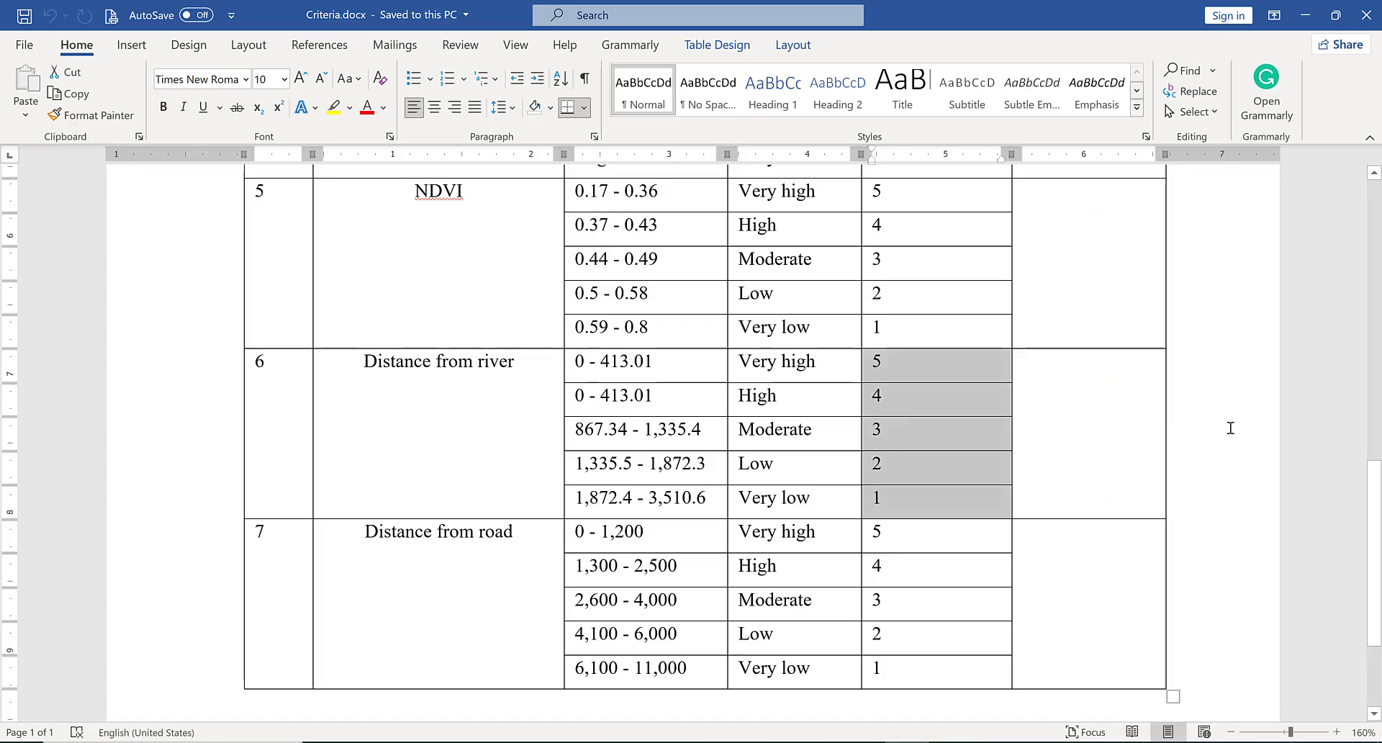
pyautogui.click(872, 534)
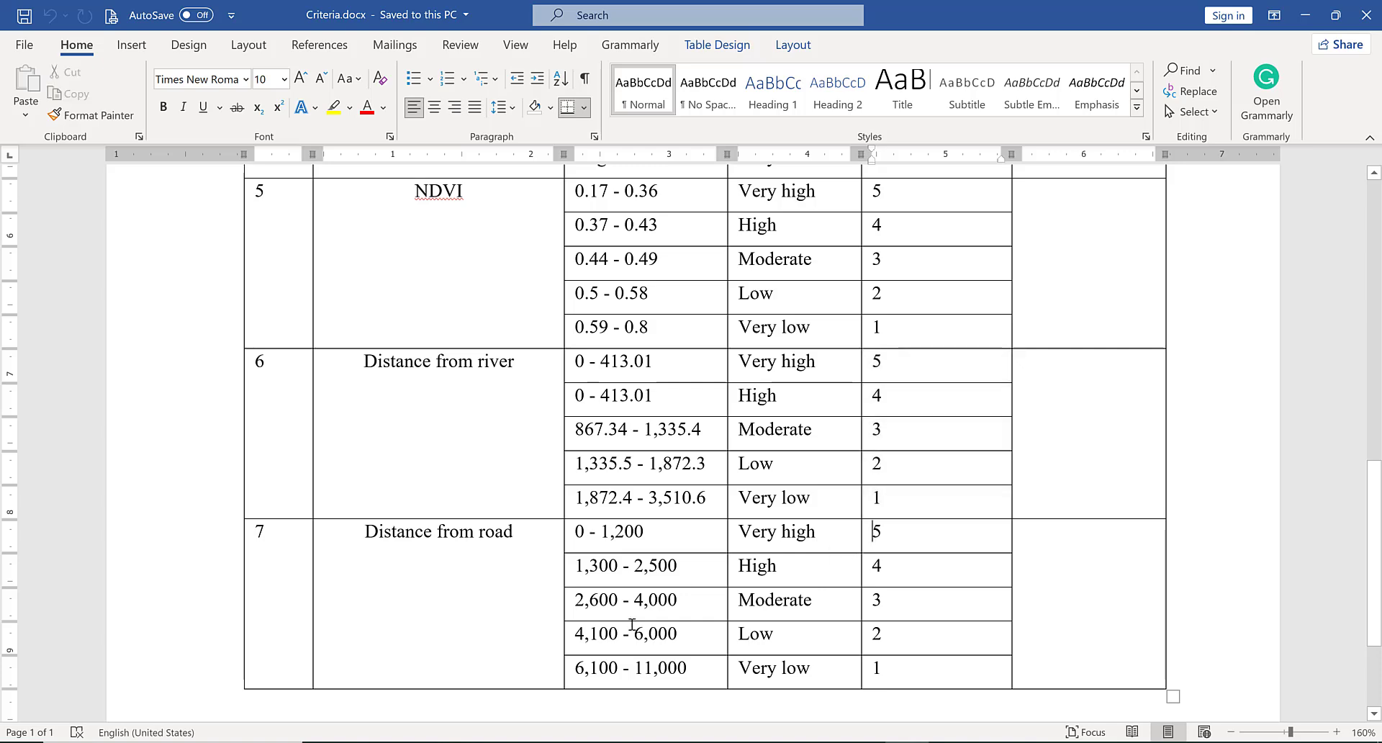
pyautogui.moveTo(603, 536); pyautogui.dragTo(660, 673)
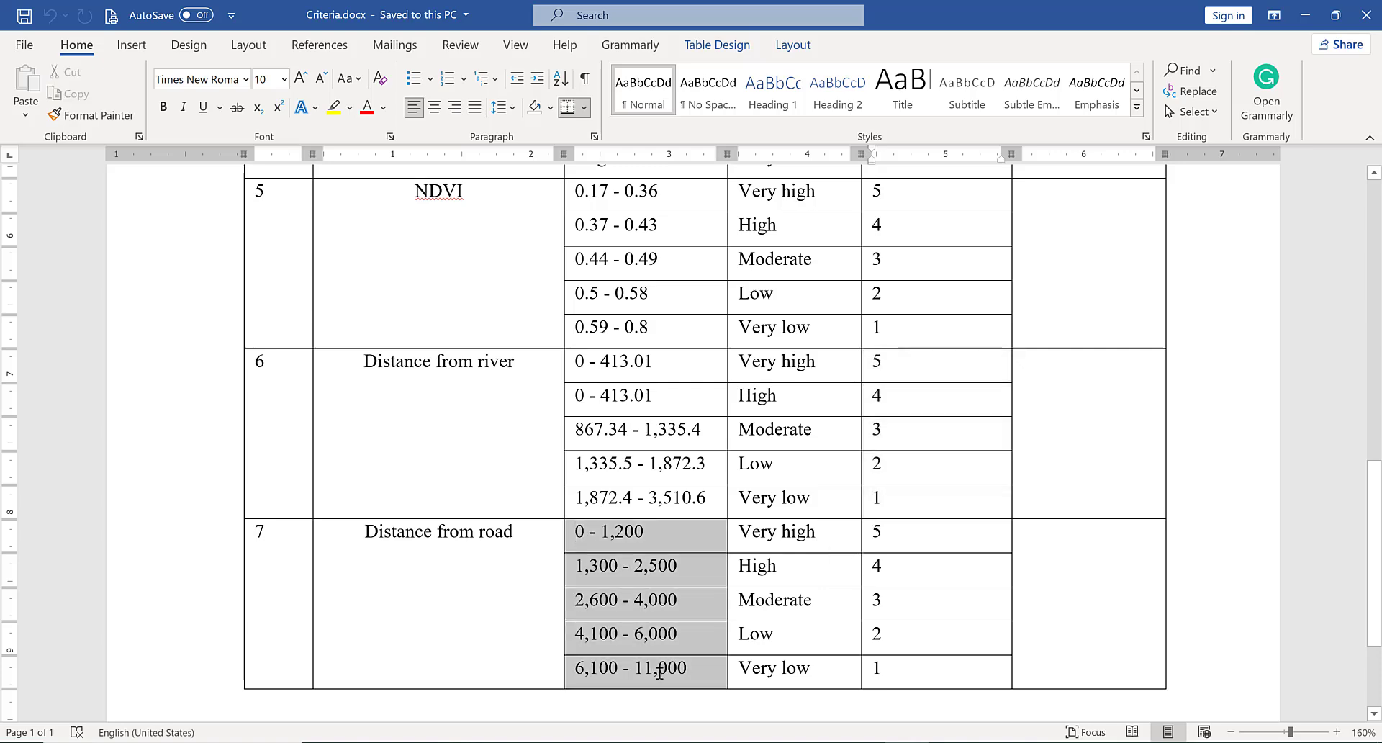
pyautogui.click(585, 536)
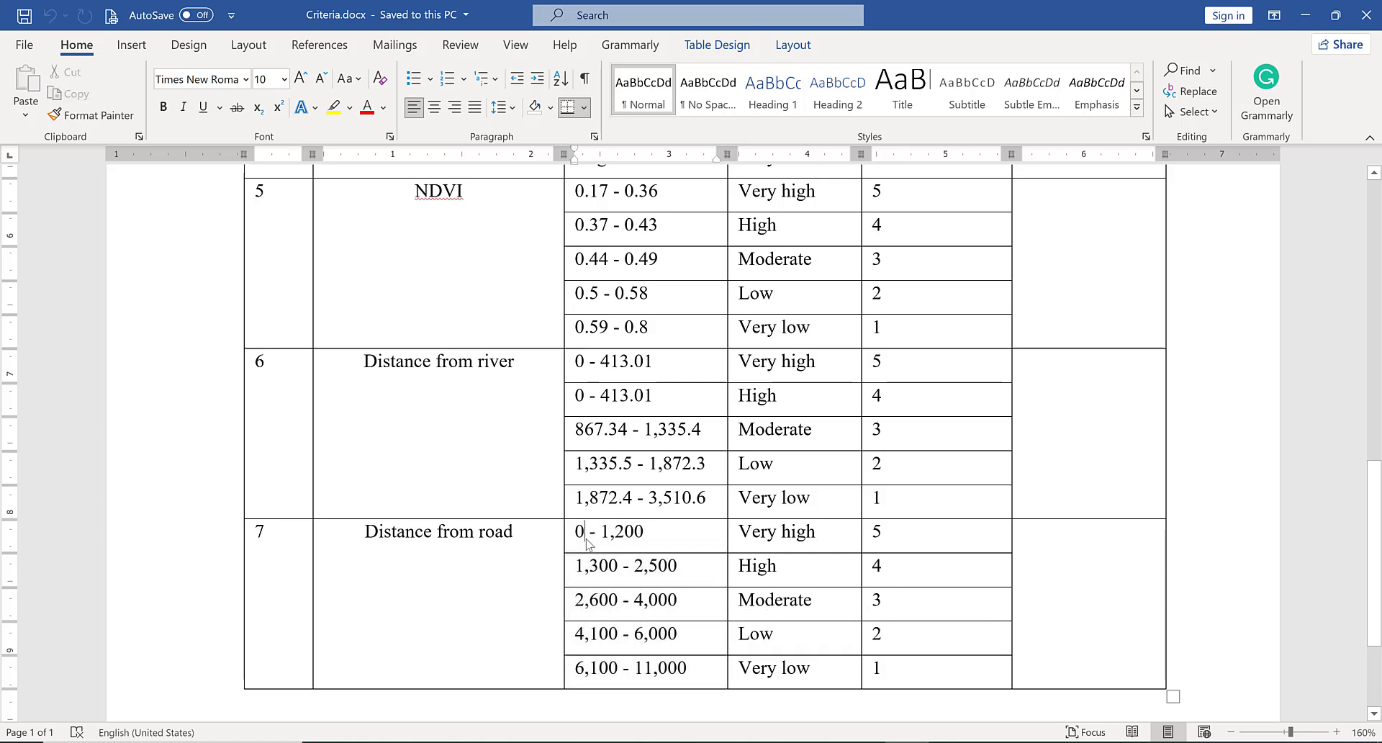
pyautogui.moveTo(572, 532); pyautogui.dragTo(598, 663)
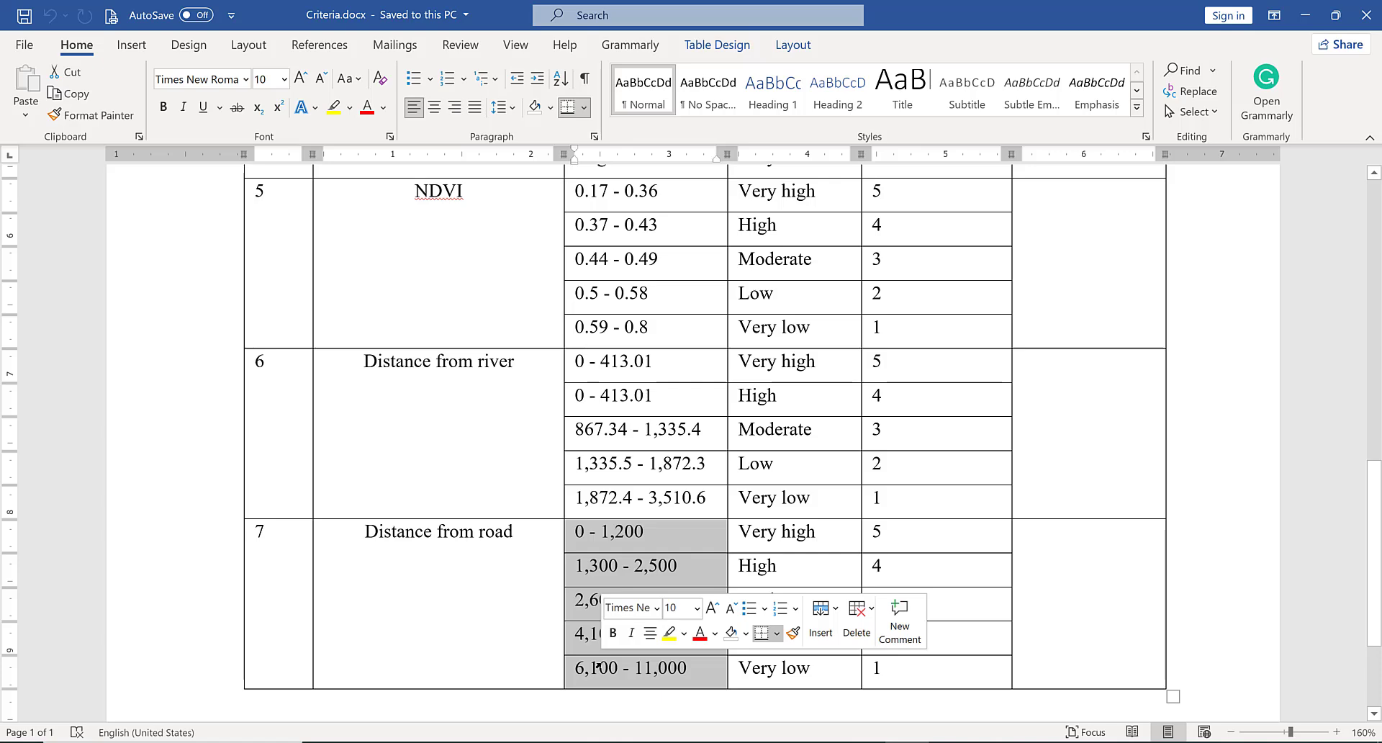
pyautogui.click(659, 567)
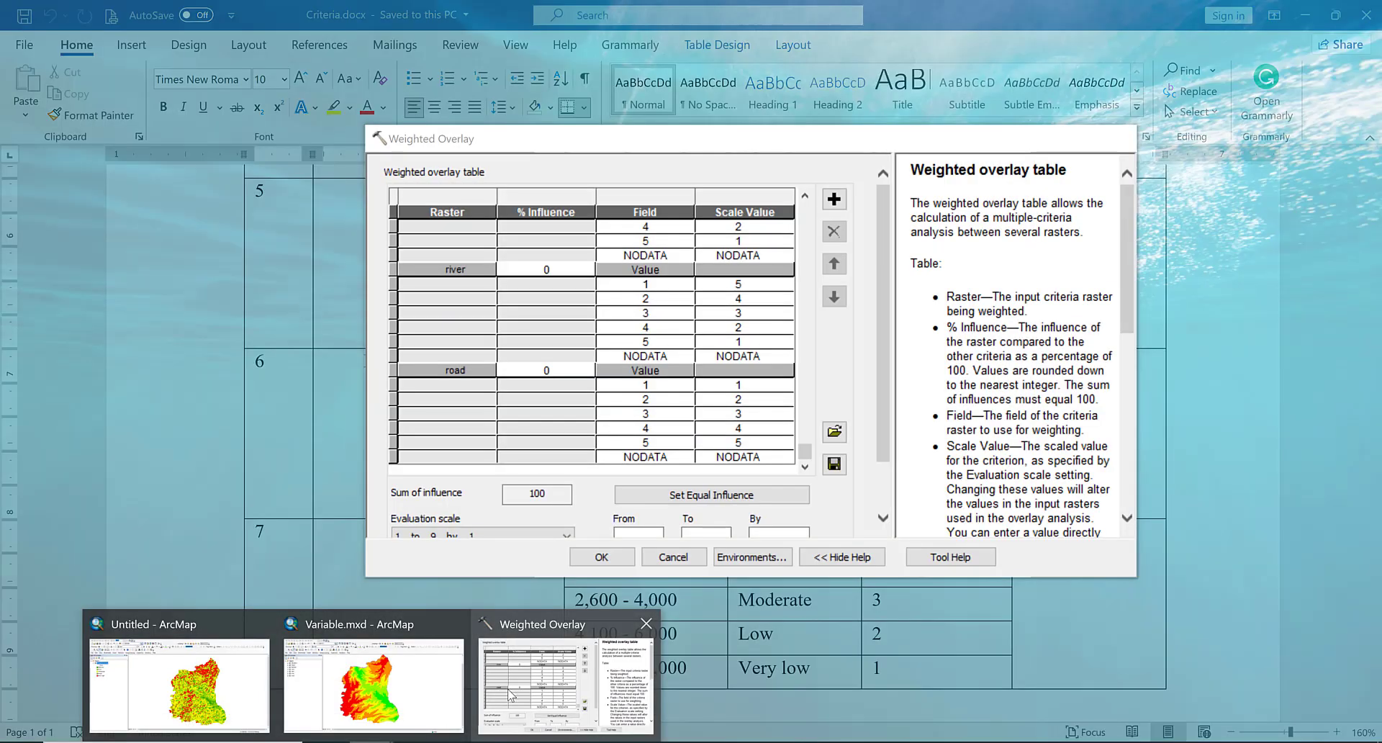
pyautogui.click(498, 697)
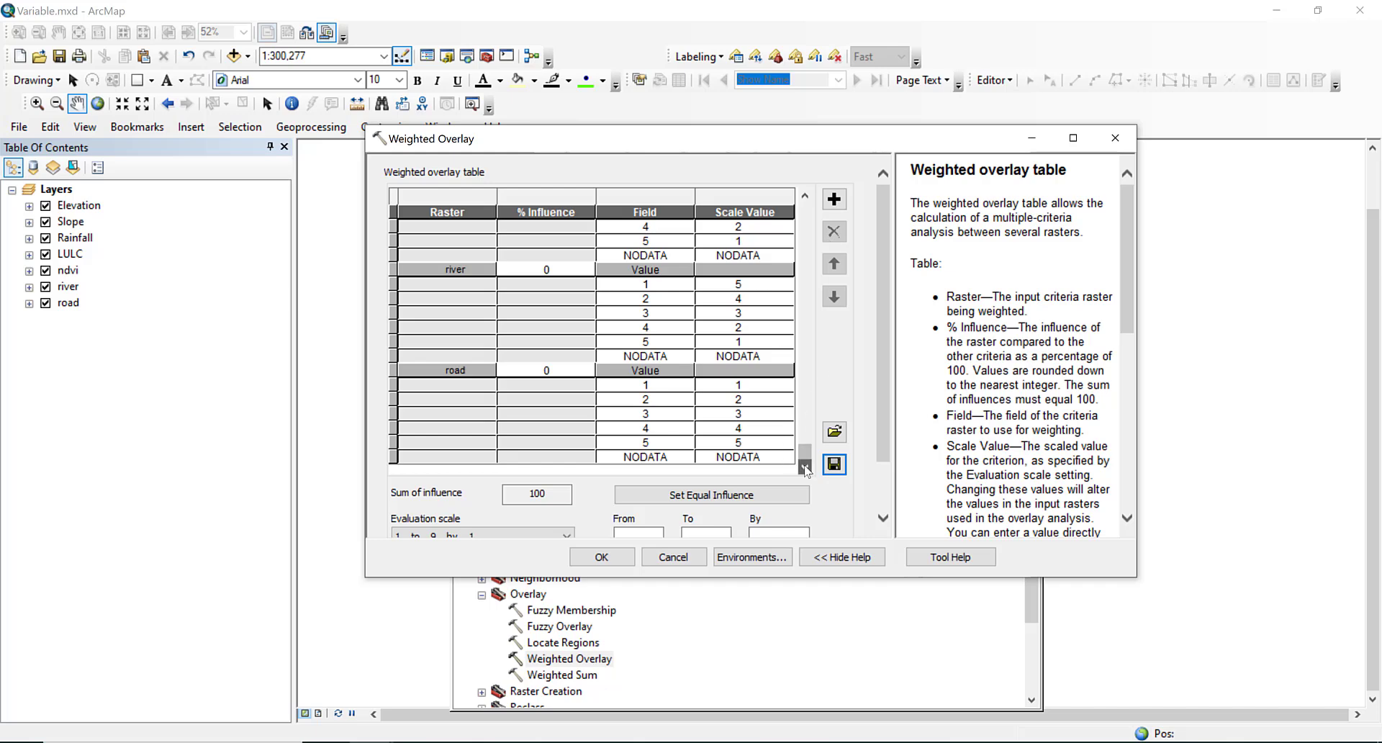
# Set the influence of Elevation to 16 and of Slope to 14.4, following the AHP weights in the Excel workbook.
pyautogui.scroll(10, 764, 376)
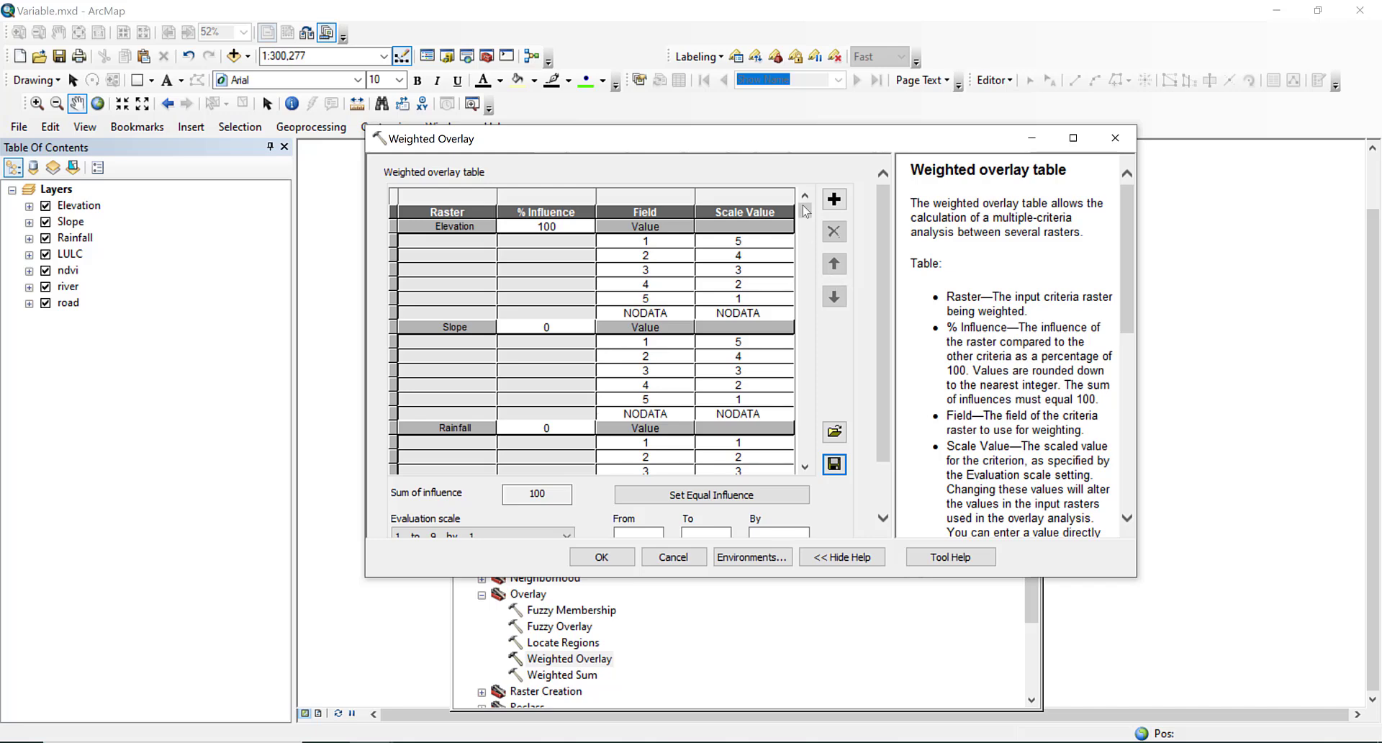
pyautogui.click(583, 226)
pyautogui.click(729, 742)
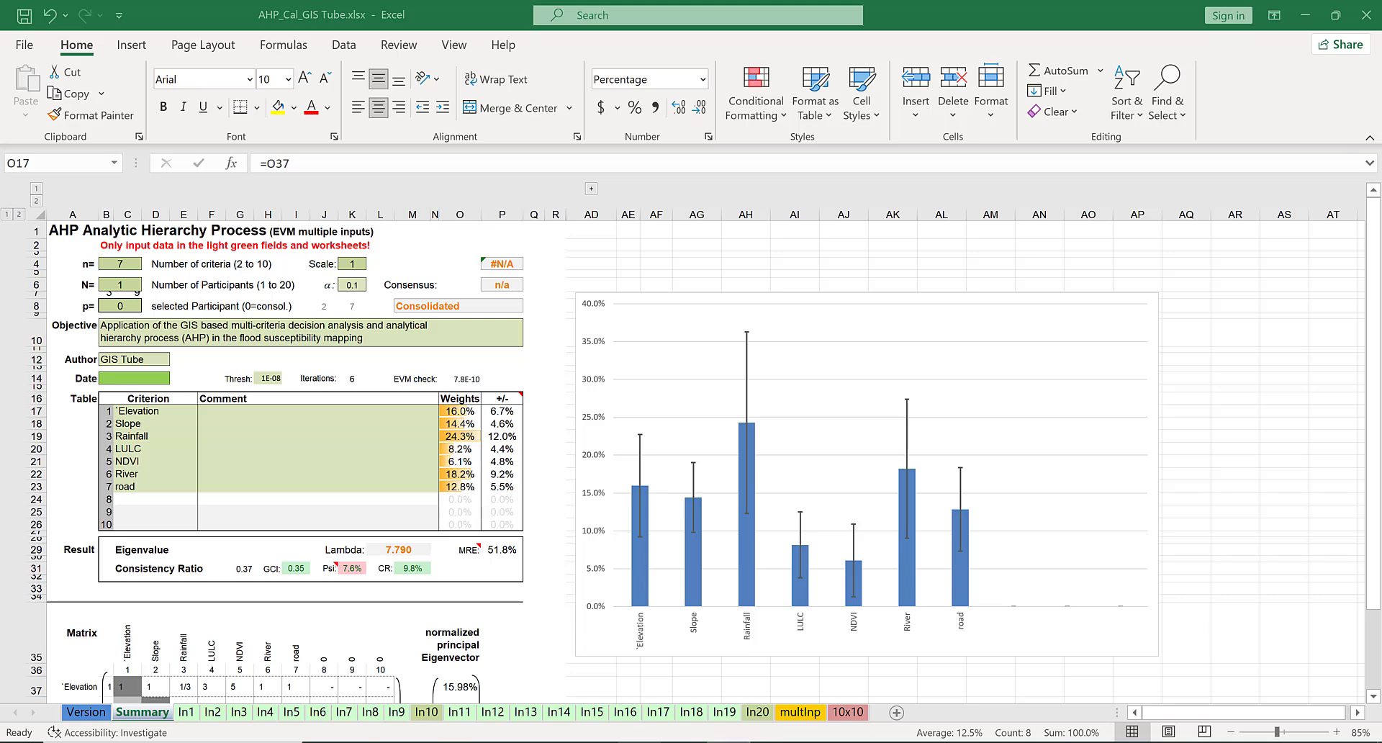
pyautogui.moveTo(455, 414); pyautogui.dragTo(460, 499)
pyautogui.moveTo(373, 741)
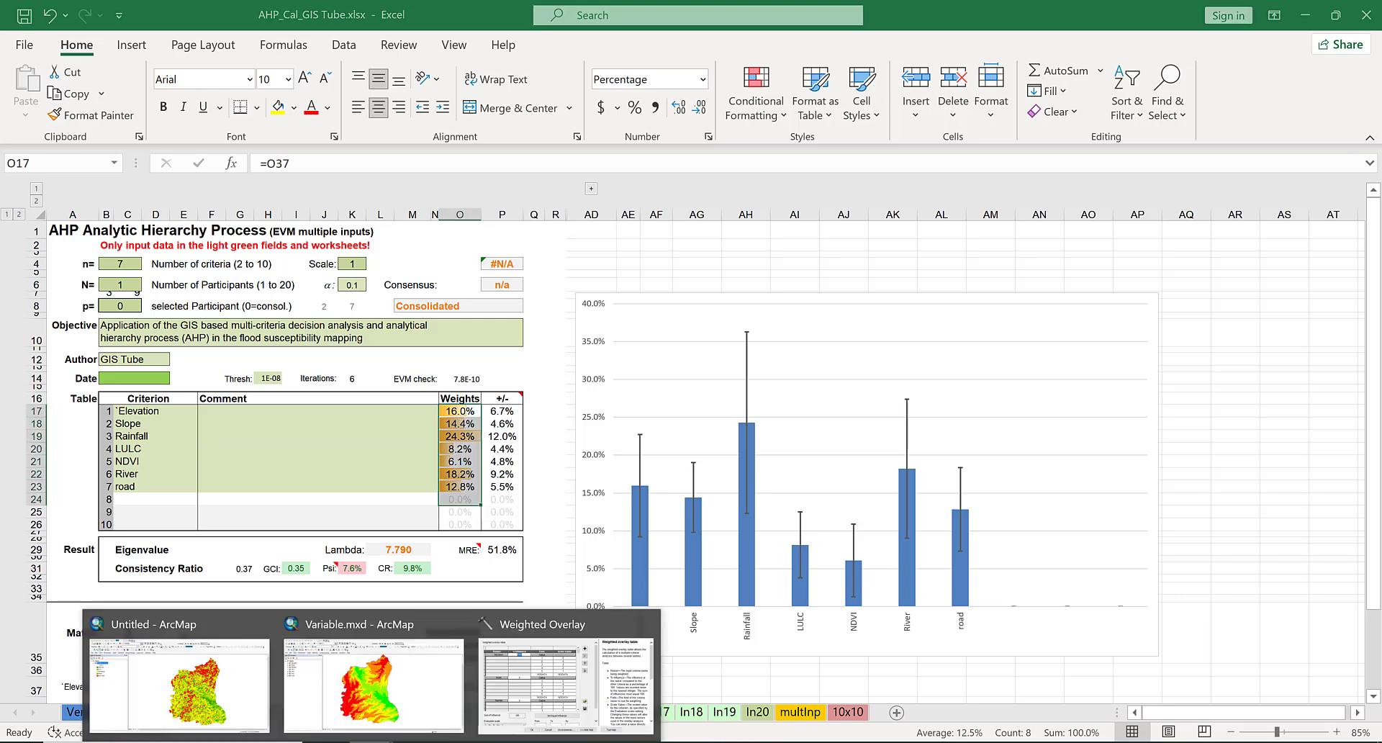
pyautogui.click(509, 705)
pyautogui.write('16')
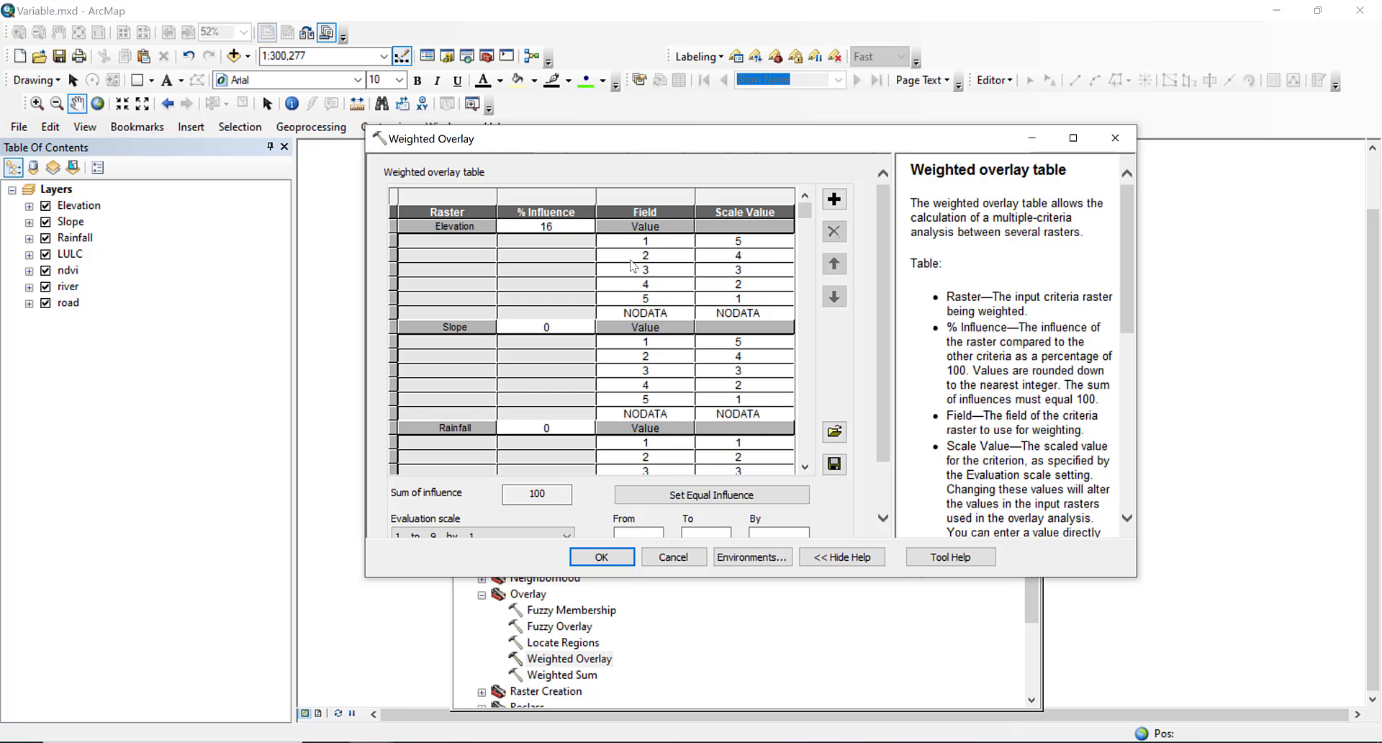
pyautogui.click(630, 261)
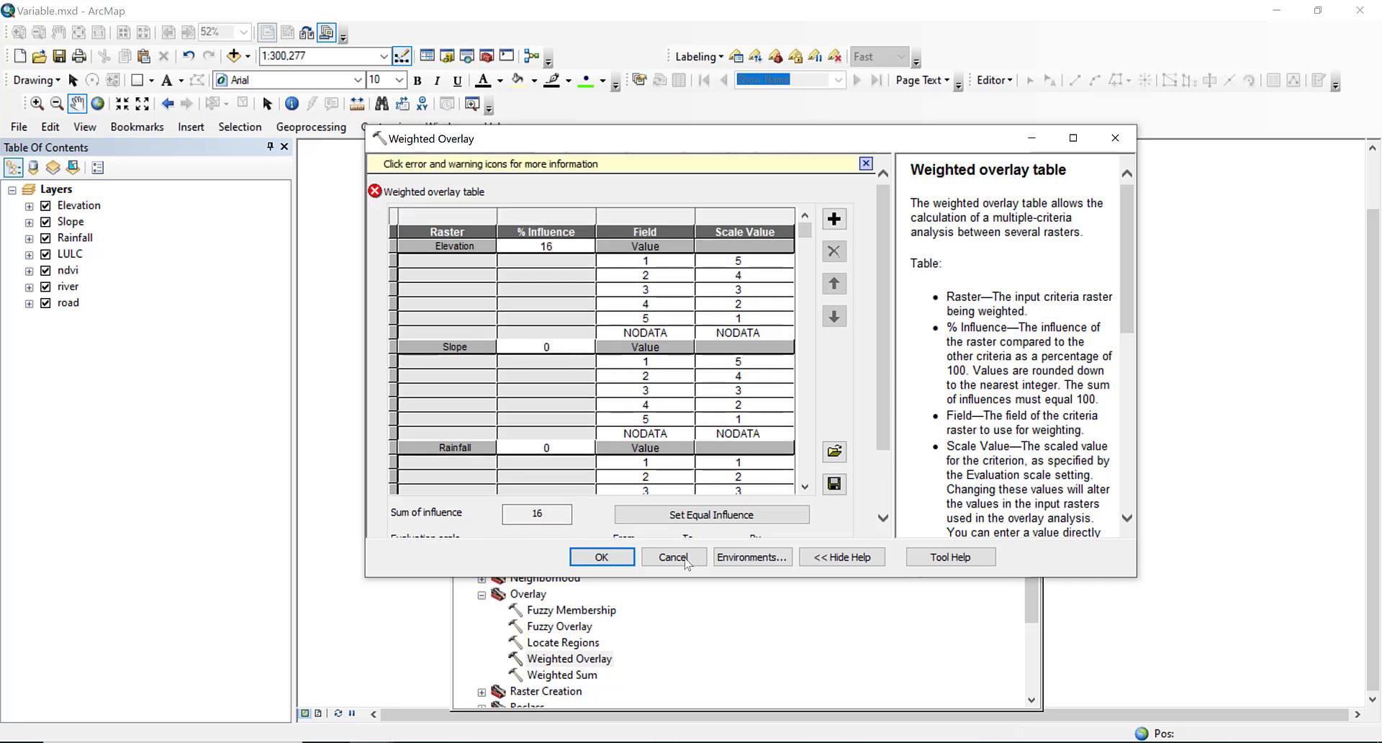
pyautogui.click(728, 741)
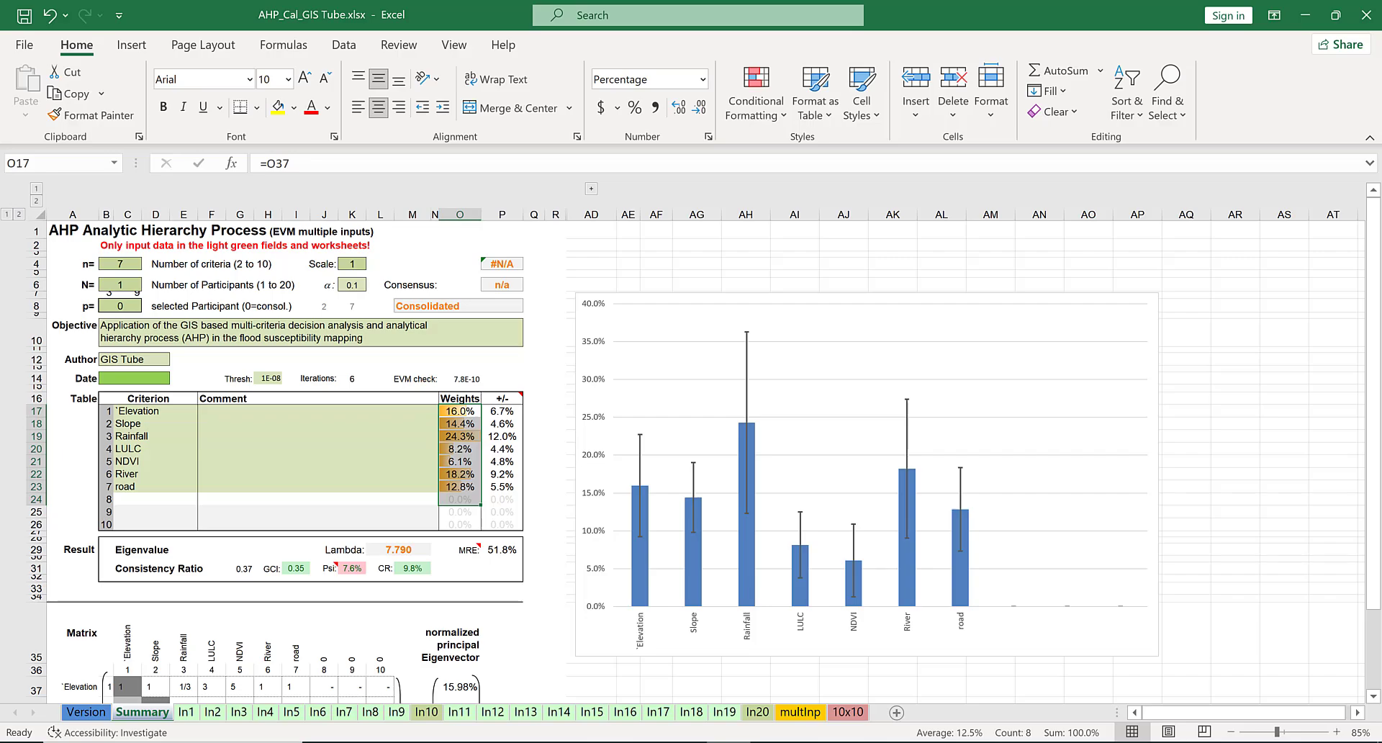
pyautogui.click(728, 741)
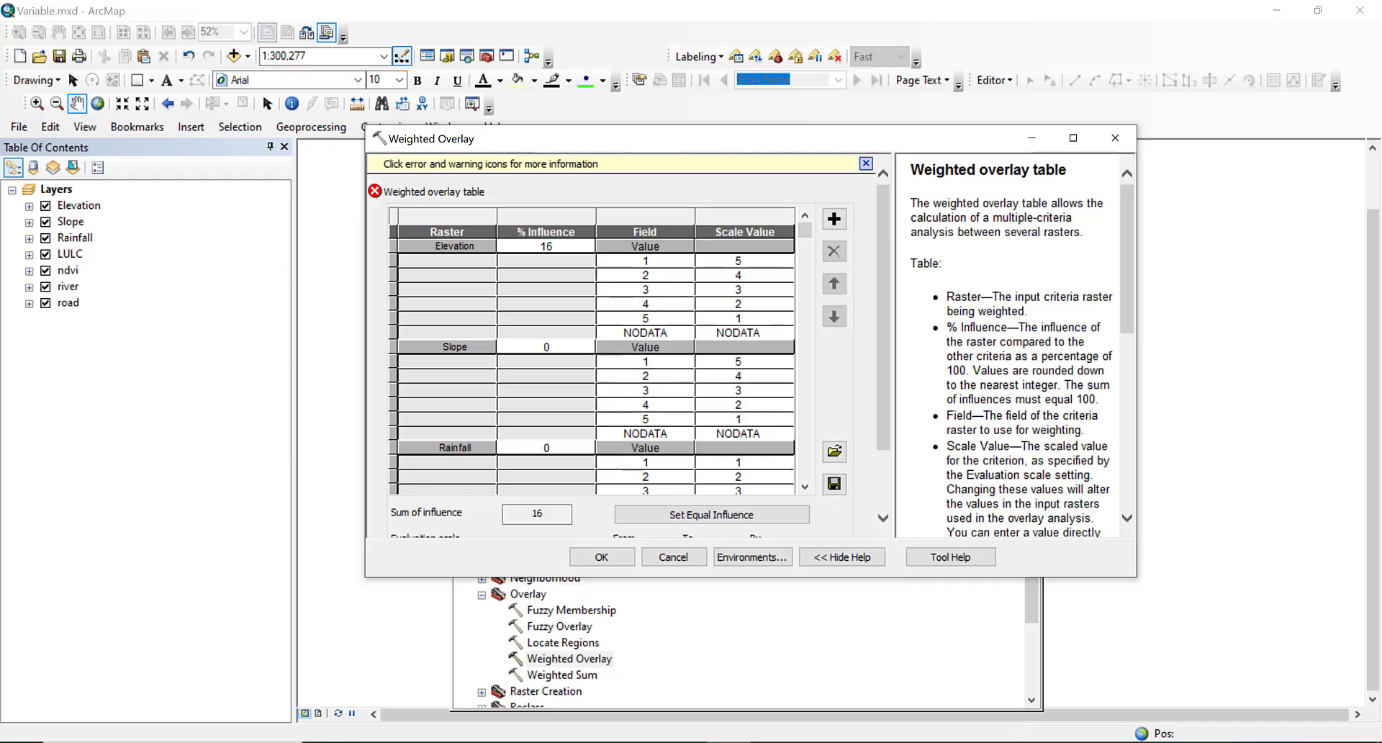
pyautogui.click(576, 349)
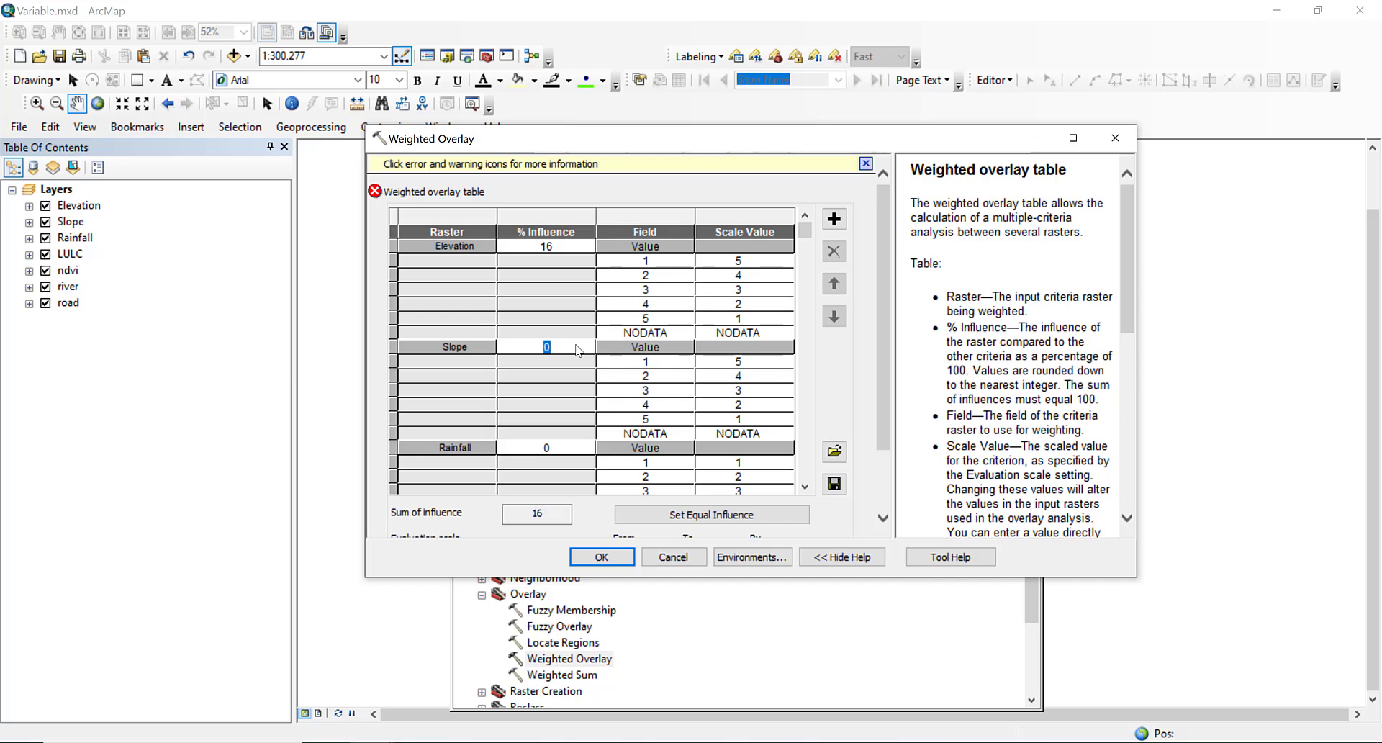
pyautogui.write('14.4')
# Check the AHP weights in Excel, then set the influence of Rainfall to 24.3 and of LULC to 8.2.
pyautogui.click(726, 742)
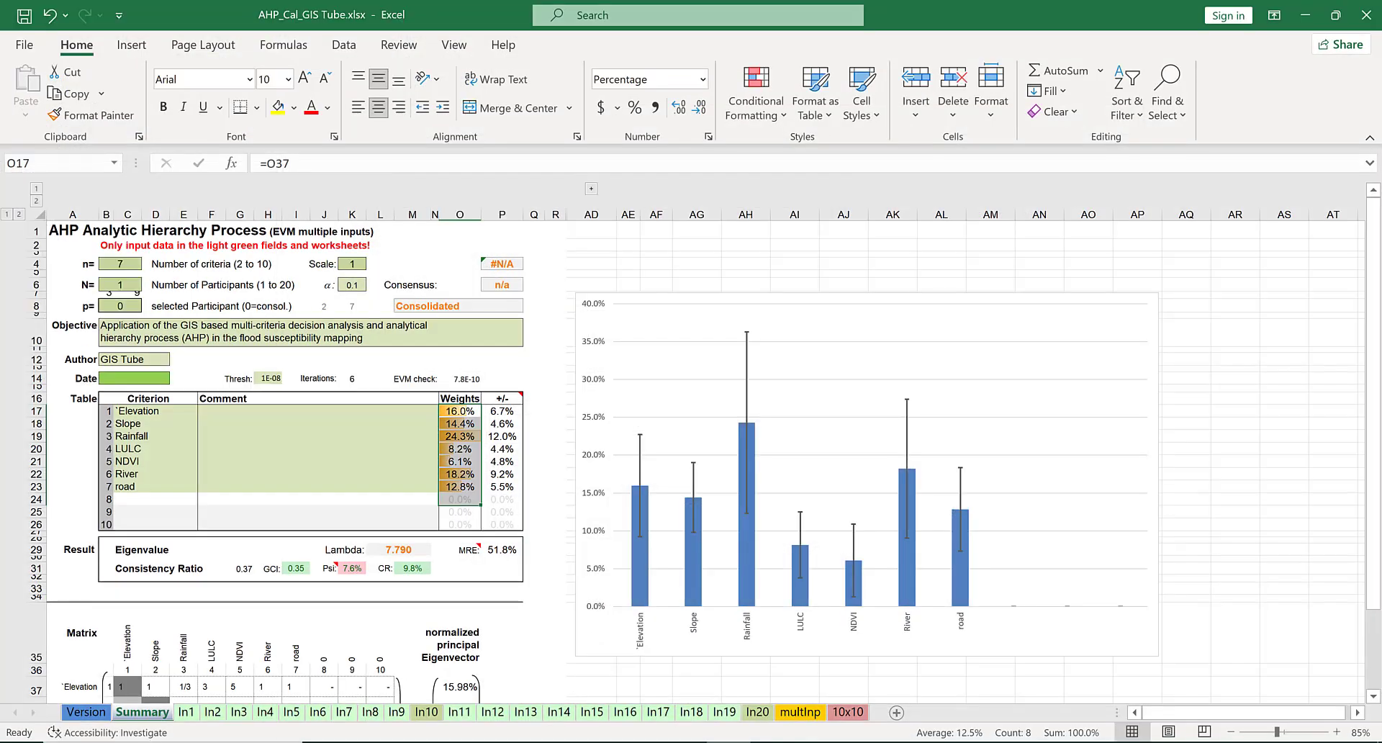
pyautogui.click(727, 741)
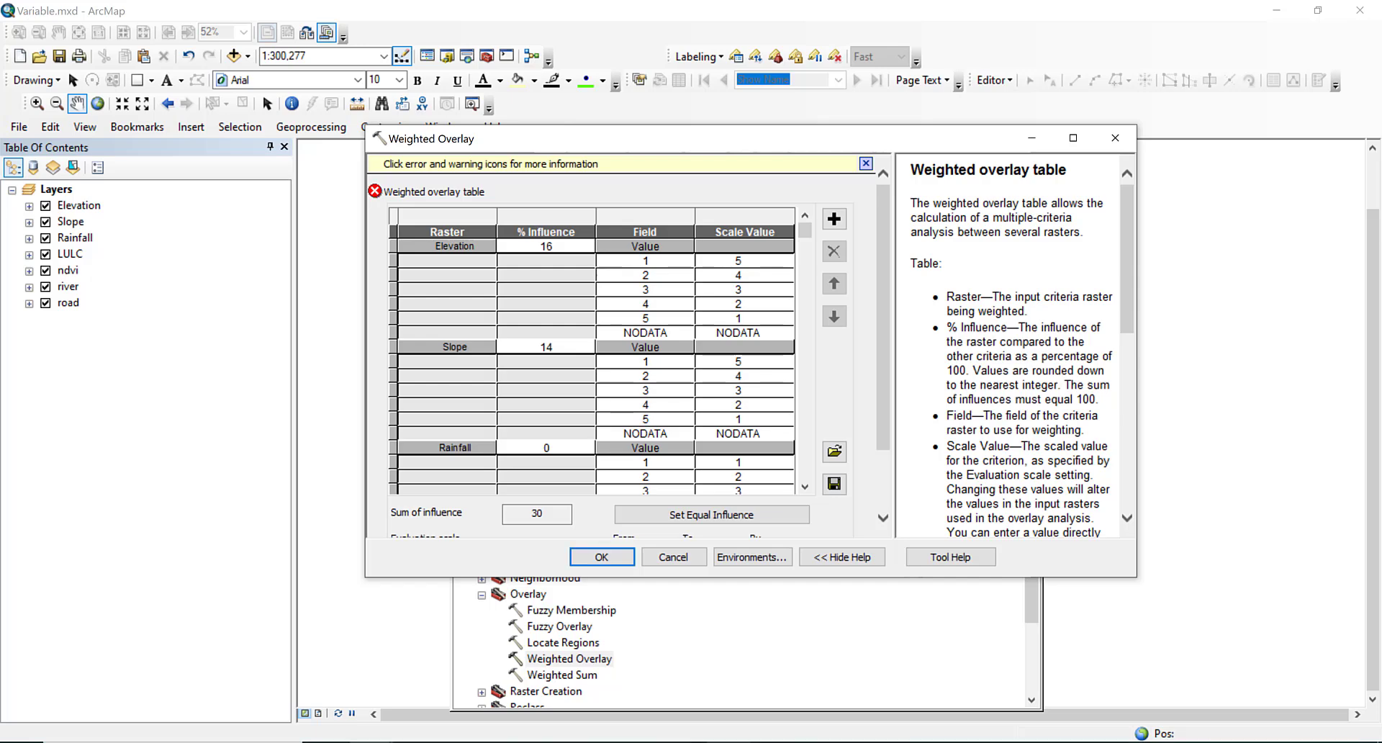
pyautogui.click(568, 446)
pyautogui.write('24.3')
pyautogui.scroll(-4, 806, 489)
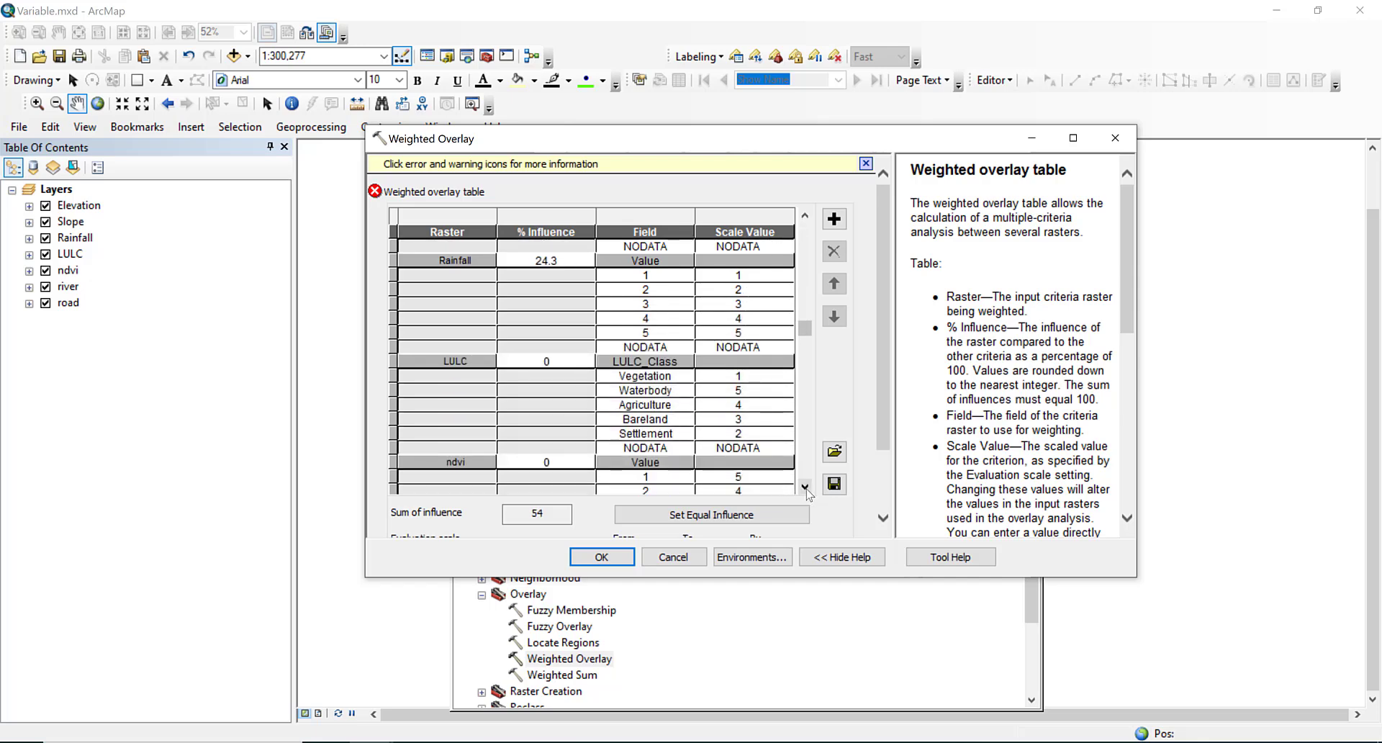
pyautogui.scroll(-1, 807, 491)
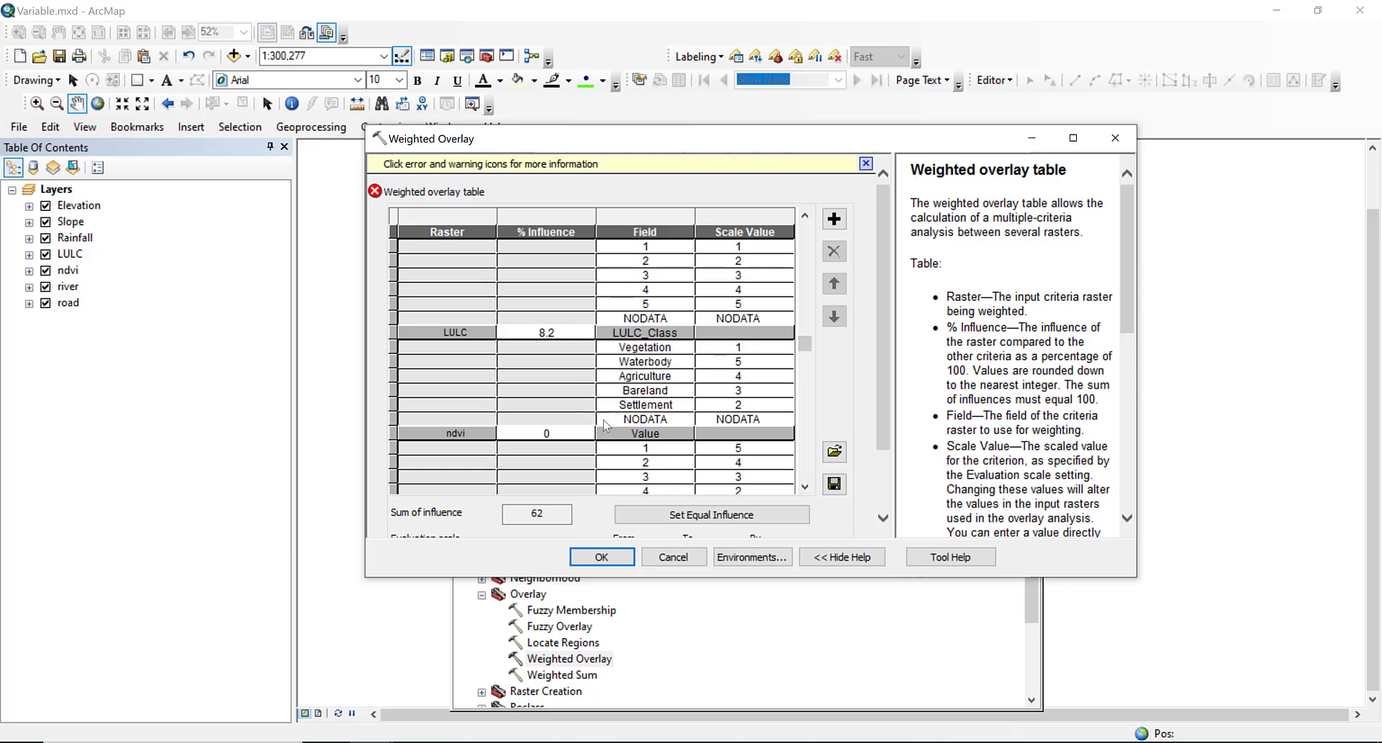
# Look up the NDVI weight in the Excel workbook and set the ndvi raster's influence to 6.1.
pyautogui.click(807, 488)
pyautogui.click(806, 488)
pyautogui.scroll(-2, 806, 489)
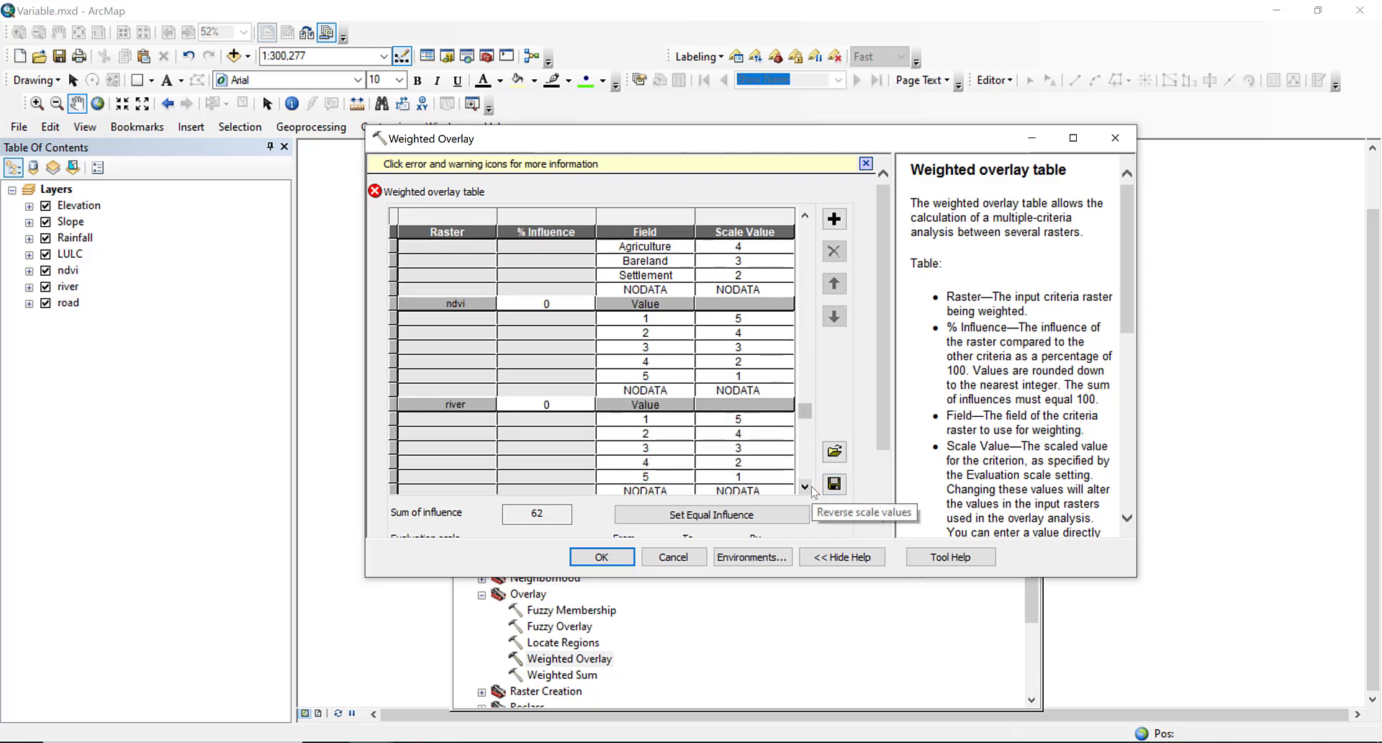
pyautogui.hotkey('alt', 'Tab')
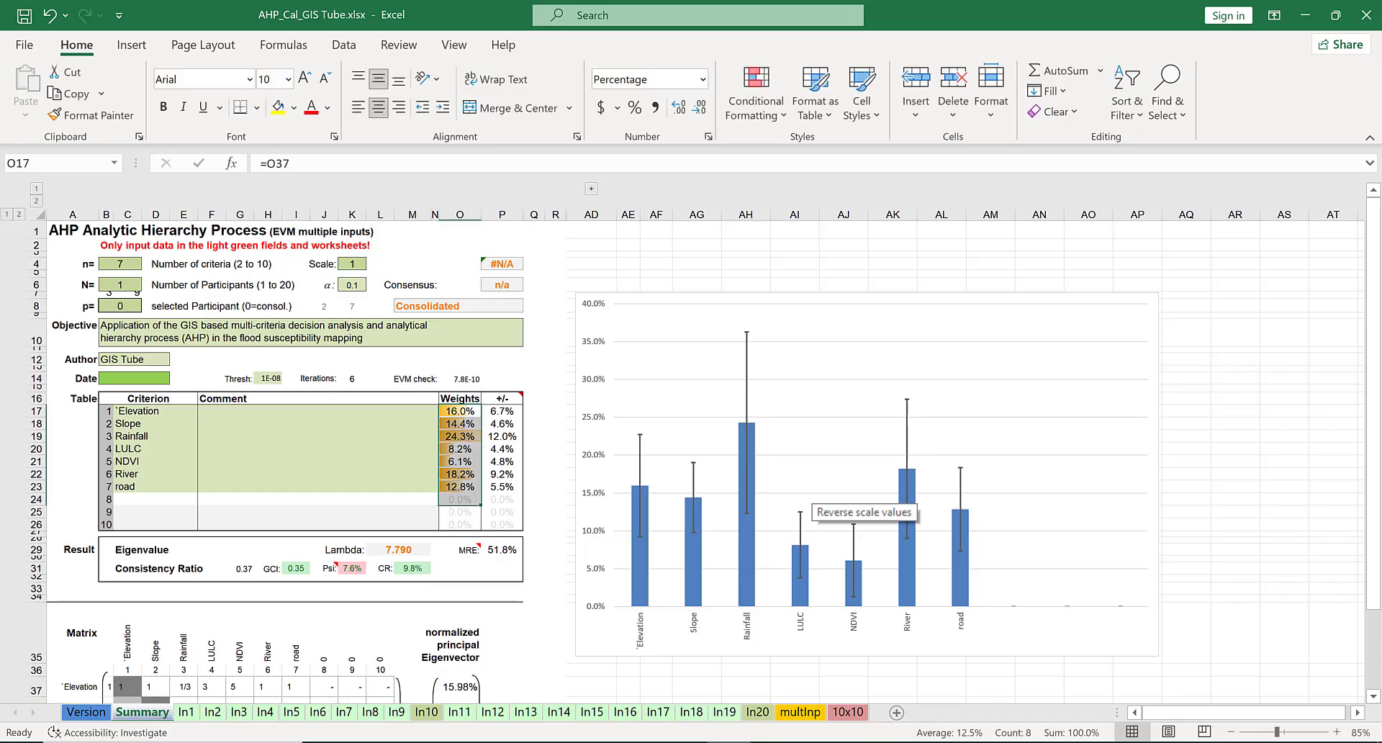
pyautogui.hotkey('alt', 'Tab')
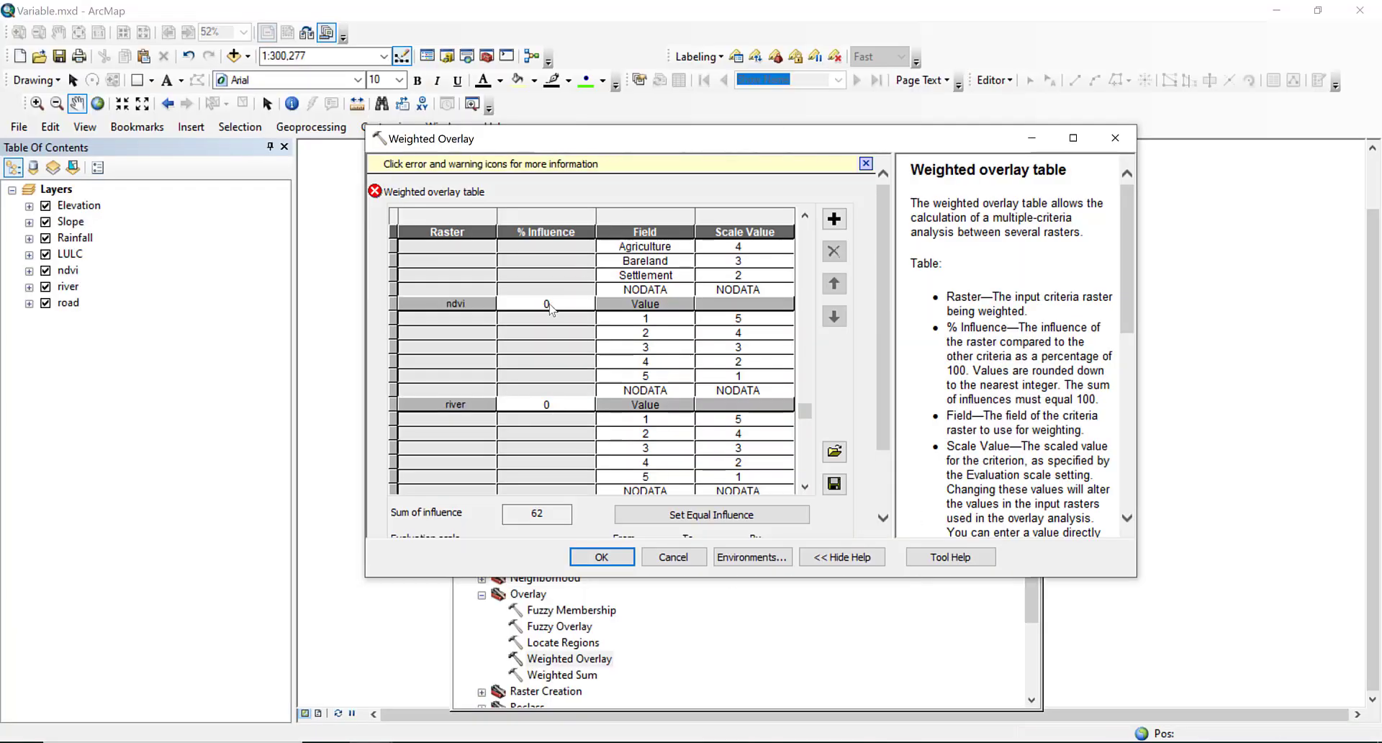
pyautogui.click(548, 306)
pyautogui.write('6.10')
pyautogui.press('BackSpace')
# Look up the River weight in the Excel workbook and set the river raster's influence to 18.2.
pyautogui.hotkey('alt', 'Tab')
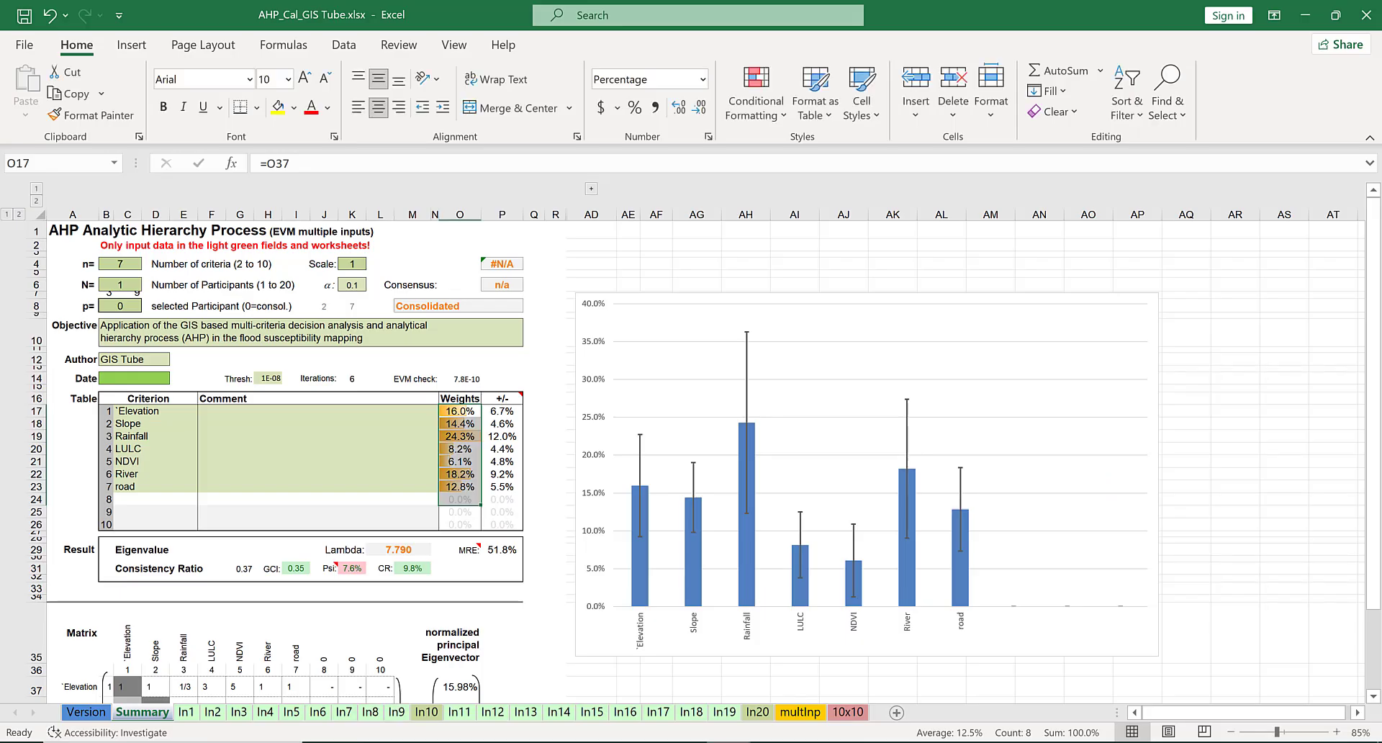
pyautogui.hotkey('alt', 'Tab')
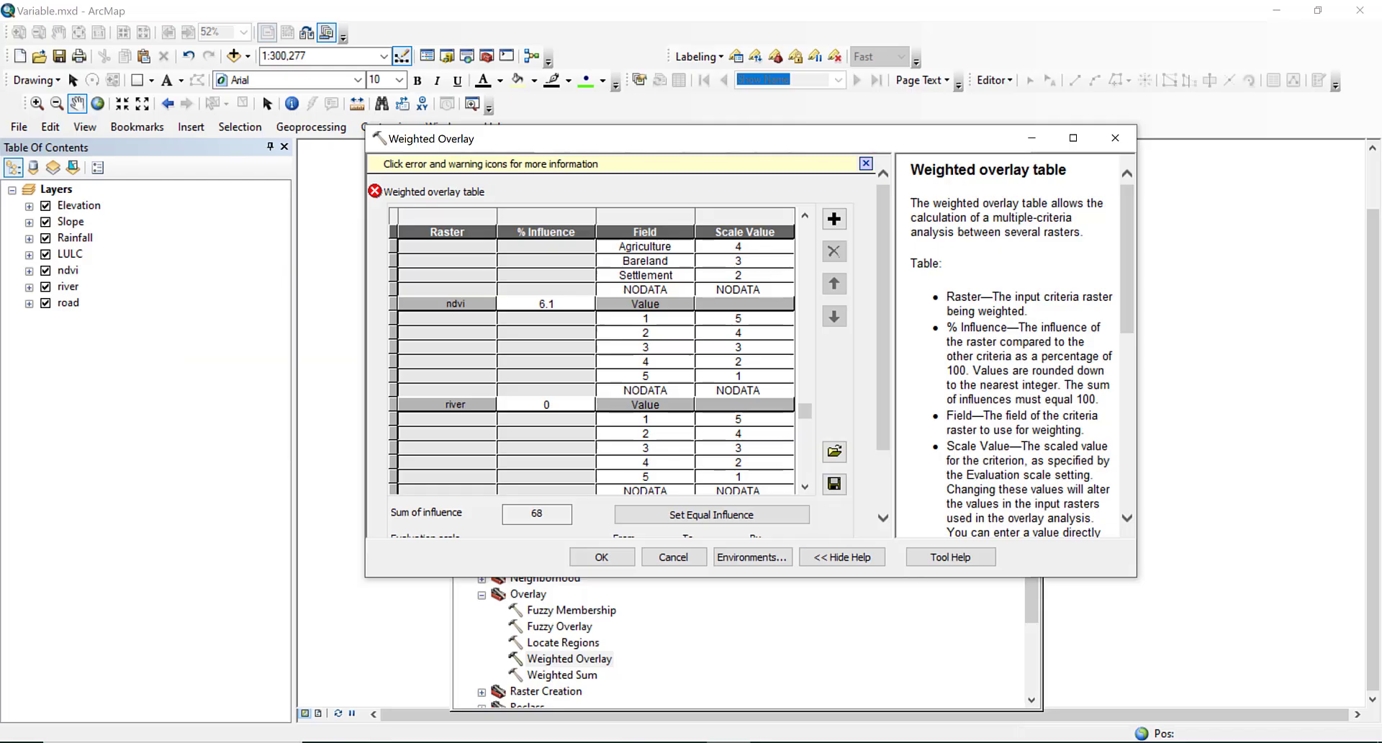
pyautogui.click(567, 410)
pyautogui.press('BackSpace')
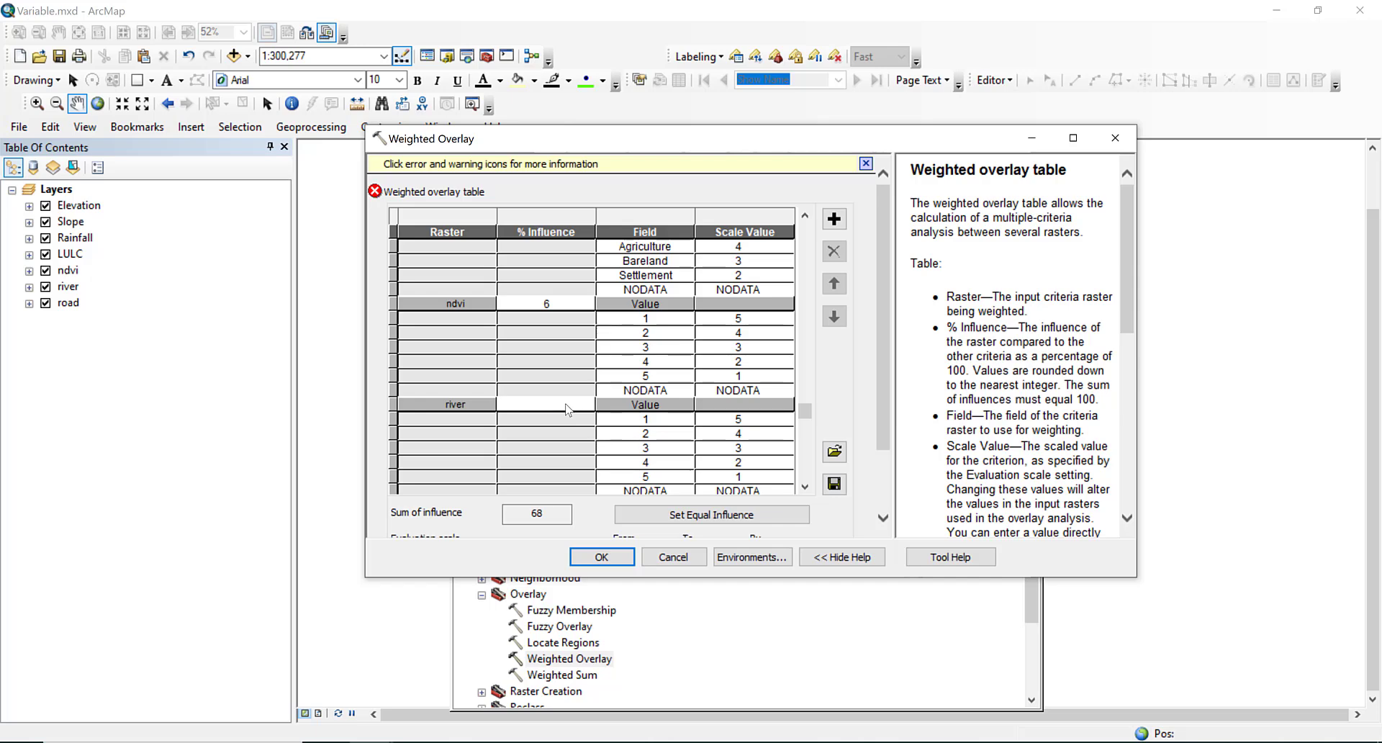
pyautogui.write('18.2')
# Give road classes 1 to 4 the scale values 5, 4, 3 and 2, and set the road influence to 12.8.
pyautogui.click(805, 486)
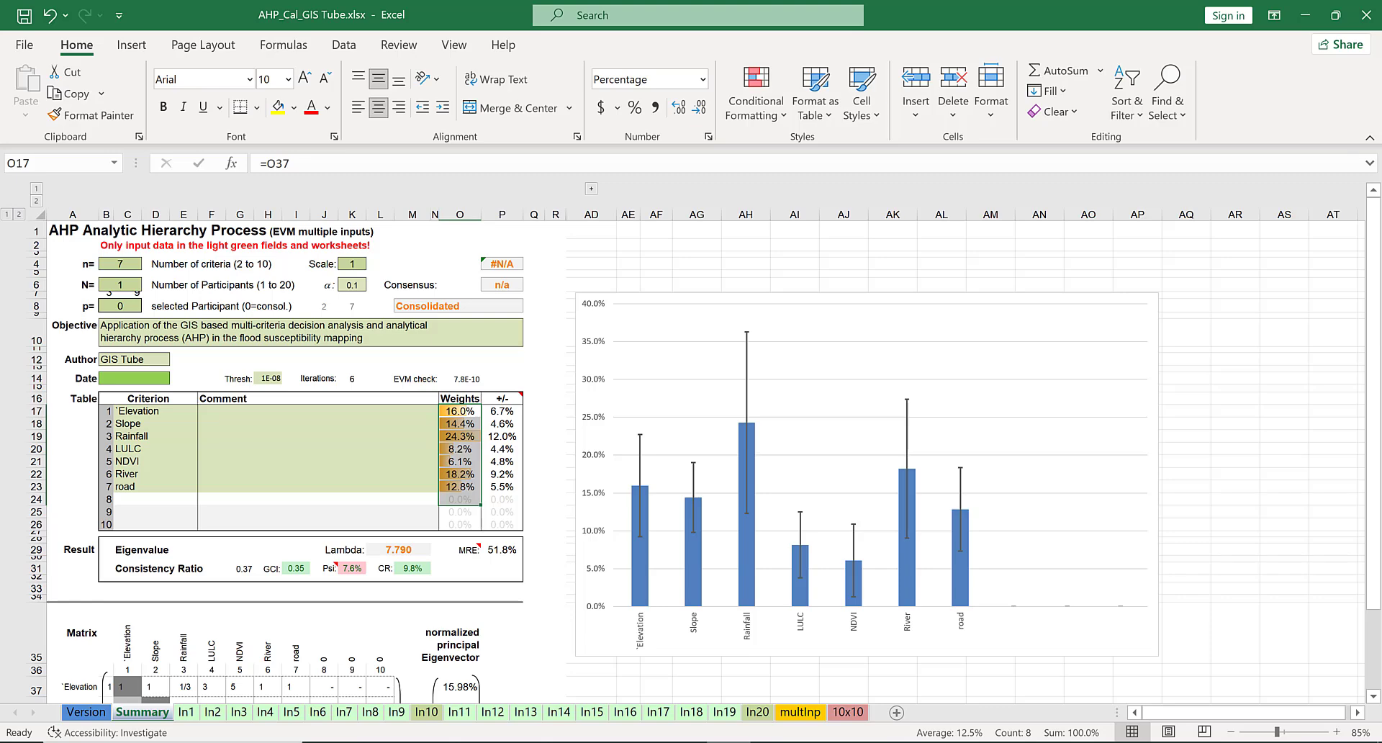
pyautogui.hotkey('alt', 'Tab')
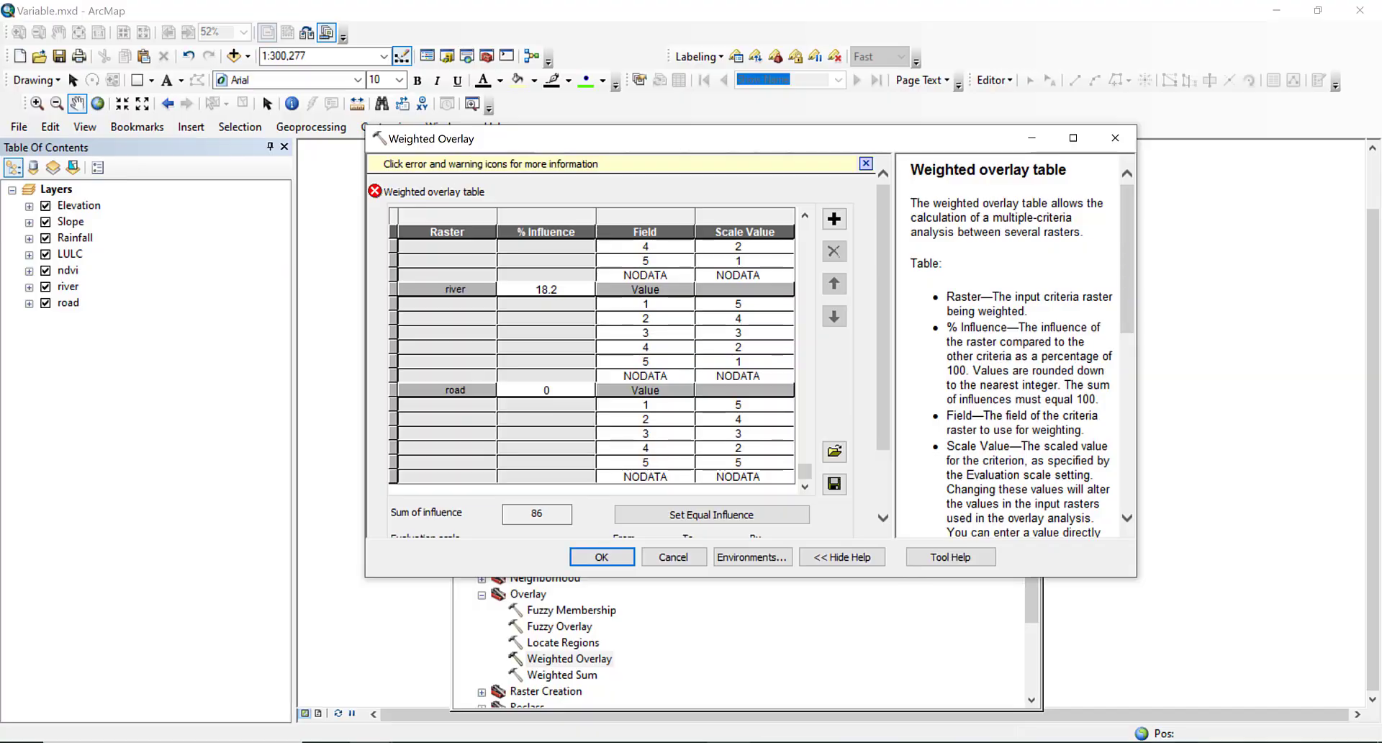
pyautogui.click(568, 392)
pyautogui.write('12.6')
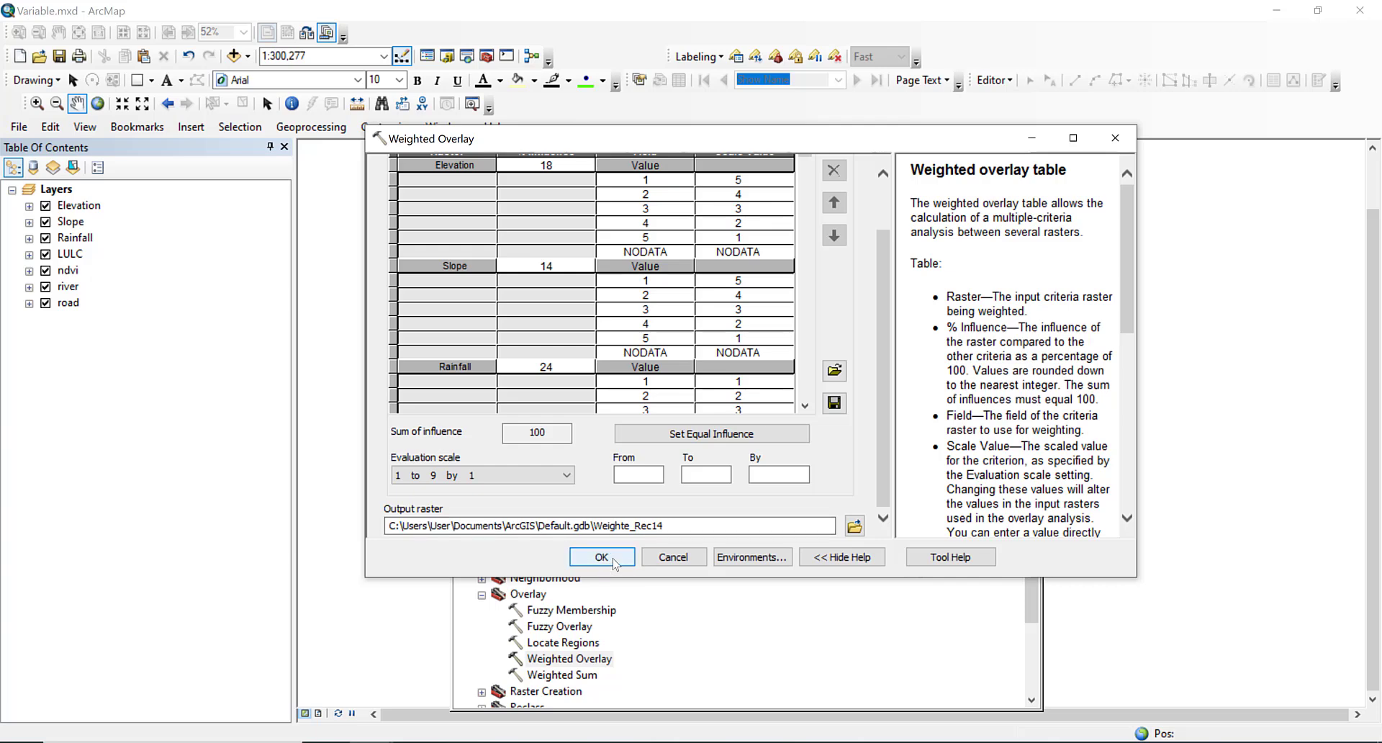
# Run the weighted overlay with Elevation's influence at 18, and turn off all seven criteria layers.
pyautogui.click(602, 557)
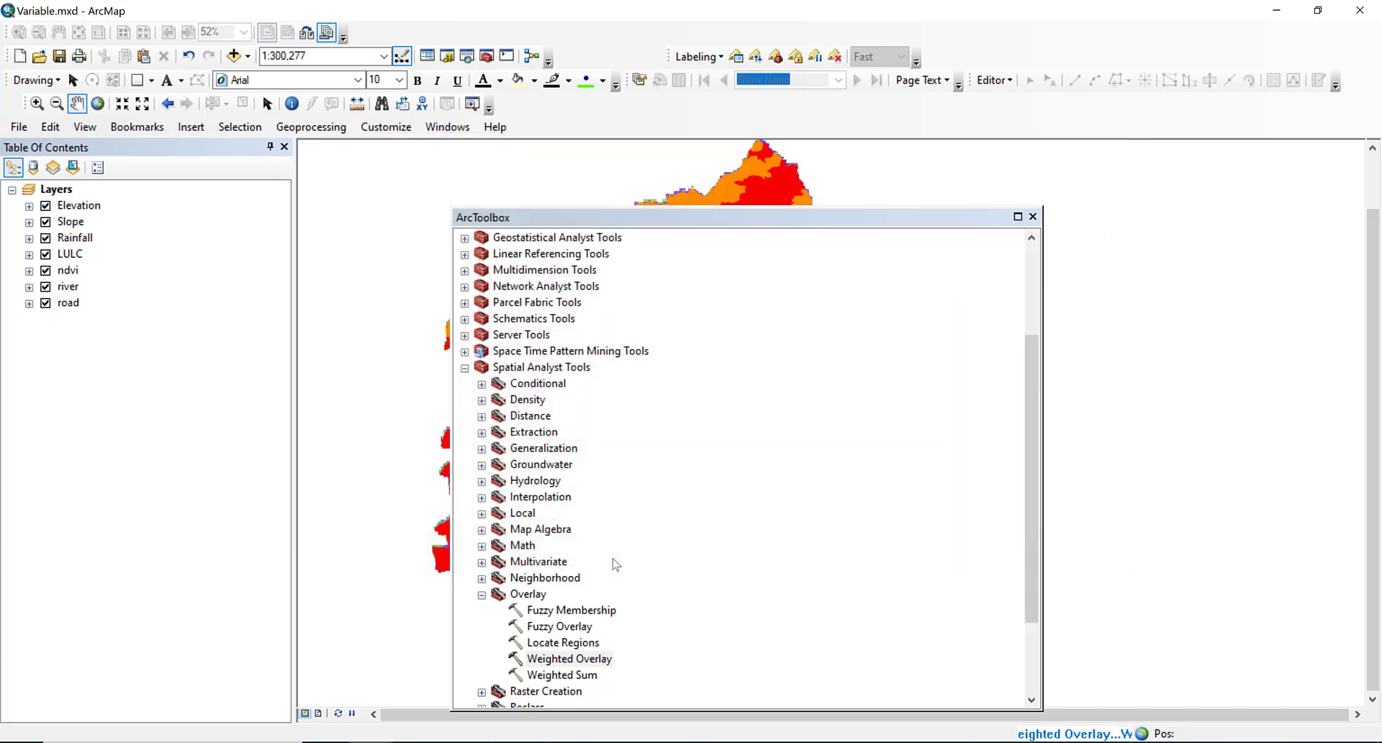
pyautogui.click(1033, 217)
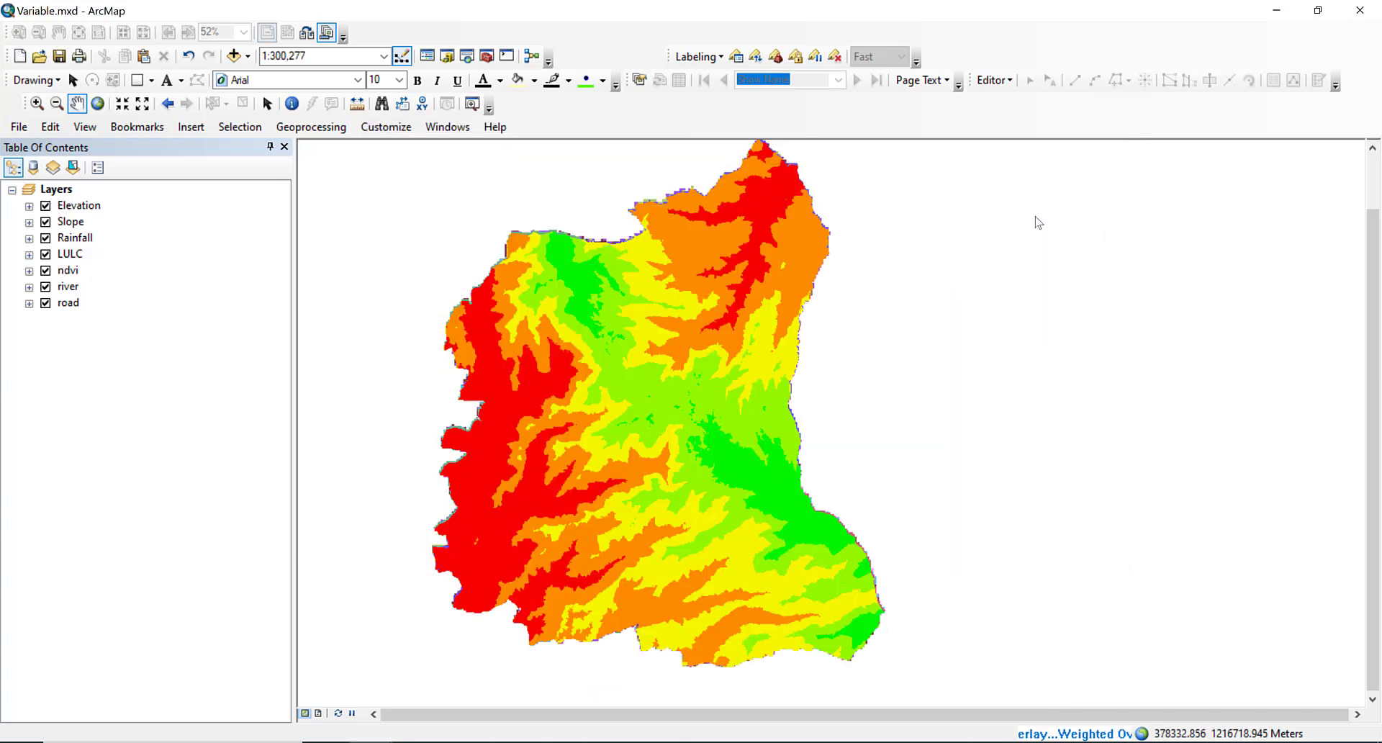
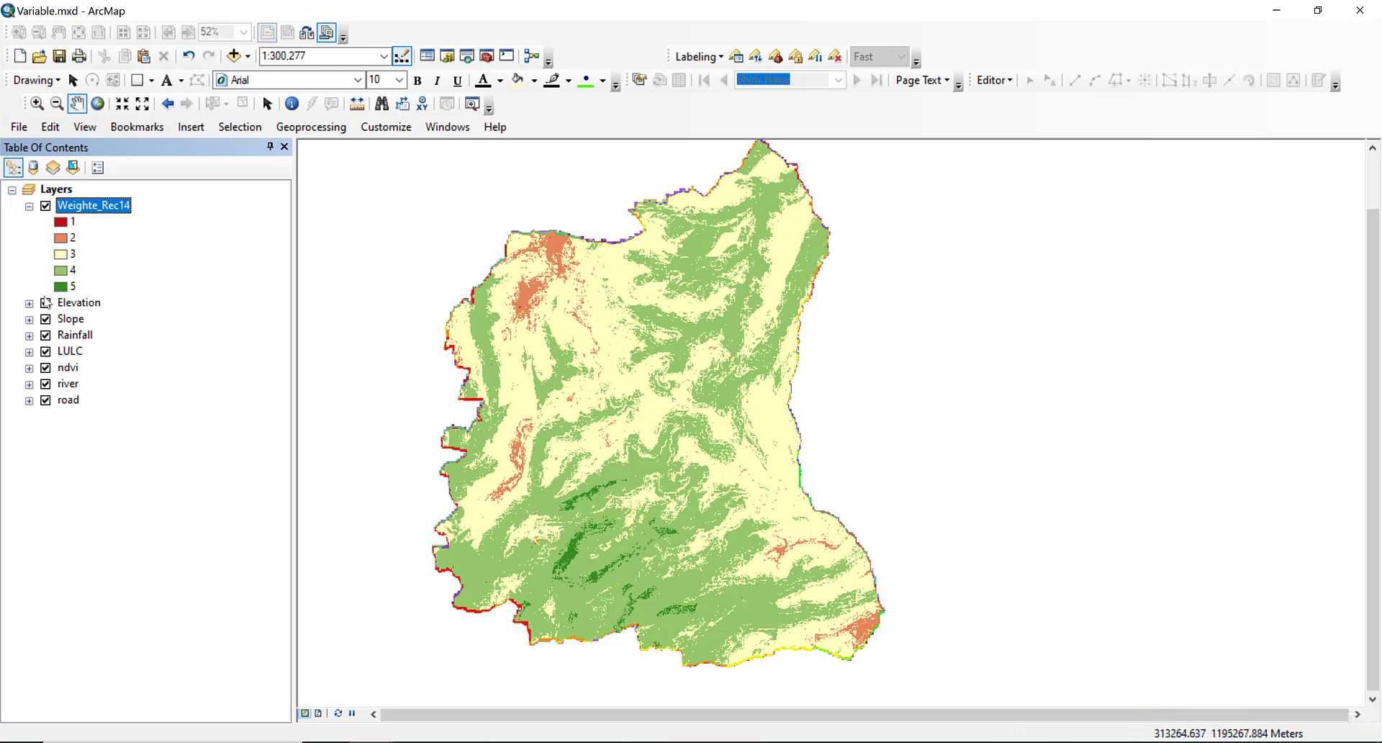
pyautogui.keyDown('ctrl'); pyautogui.click(46, 302); pyautogui.keyUp('ctrl')
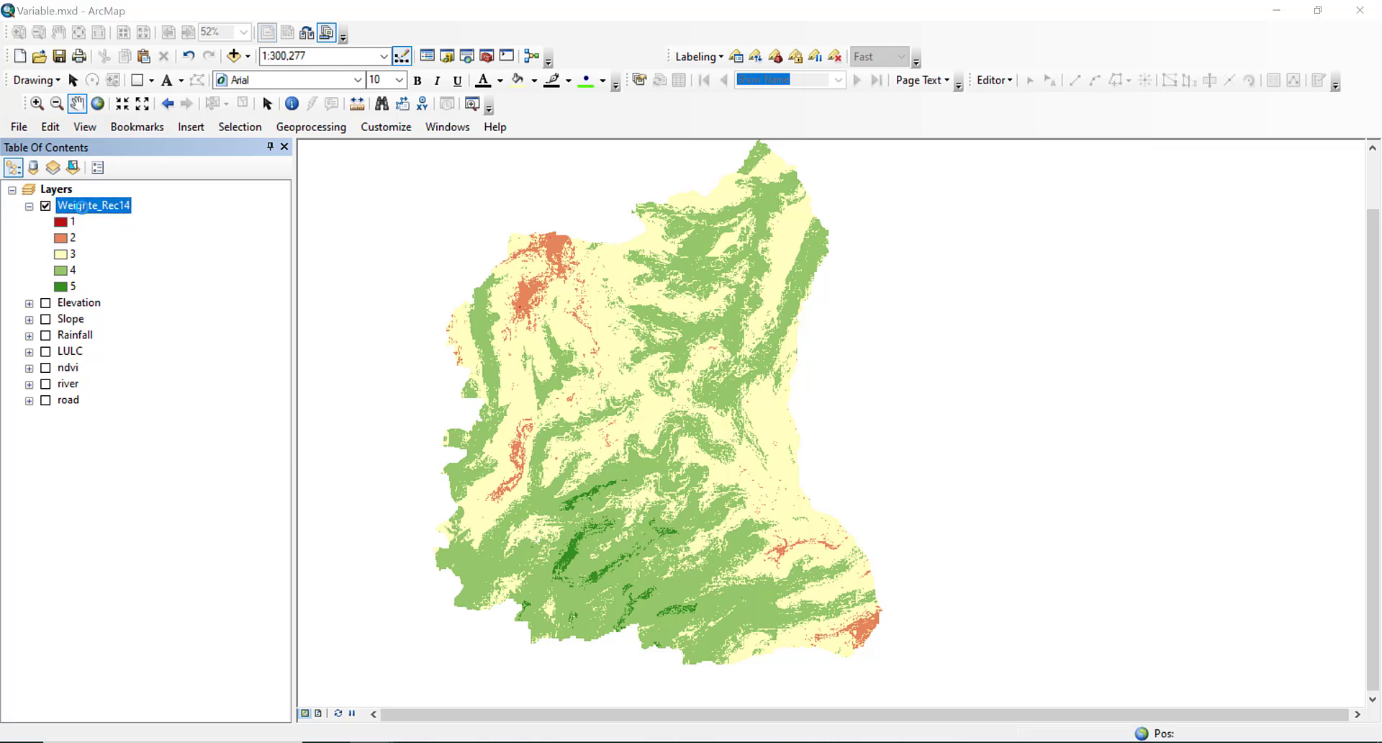
# Apply a green-to-red color scheme to the unique values of the weighted overlay result layer.
pyautogui.doubleClick(81, 206)
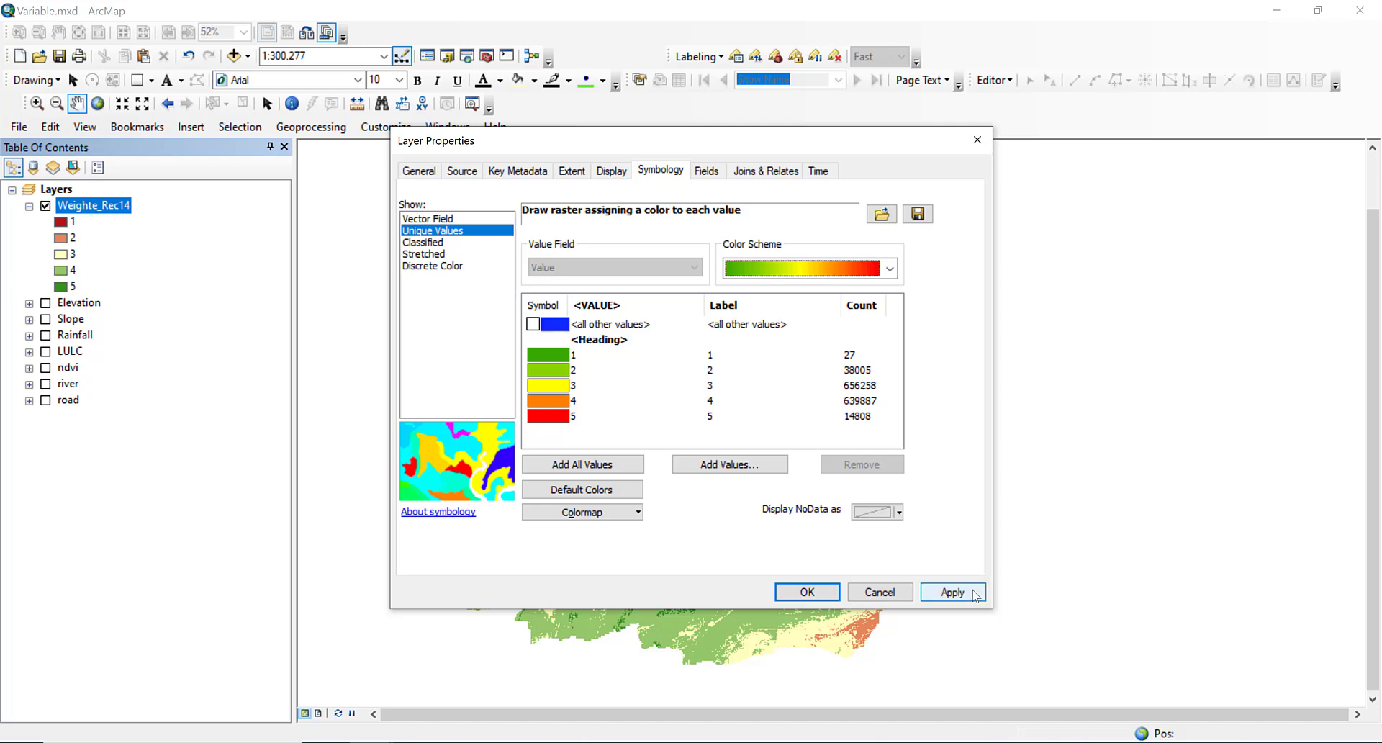
pyautogui.click(973, 595)
pyautogui.moveTo(889, 153); pyautogui.dragTo(801, 189)
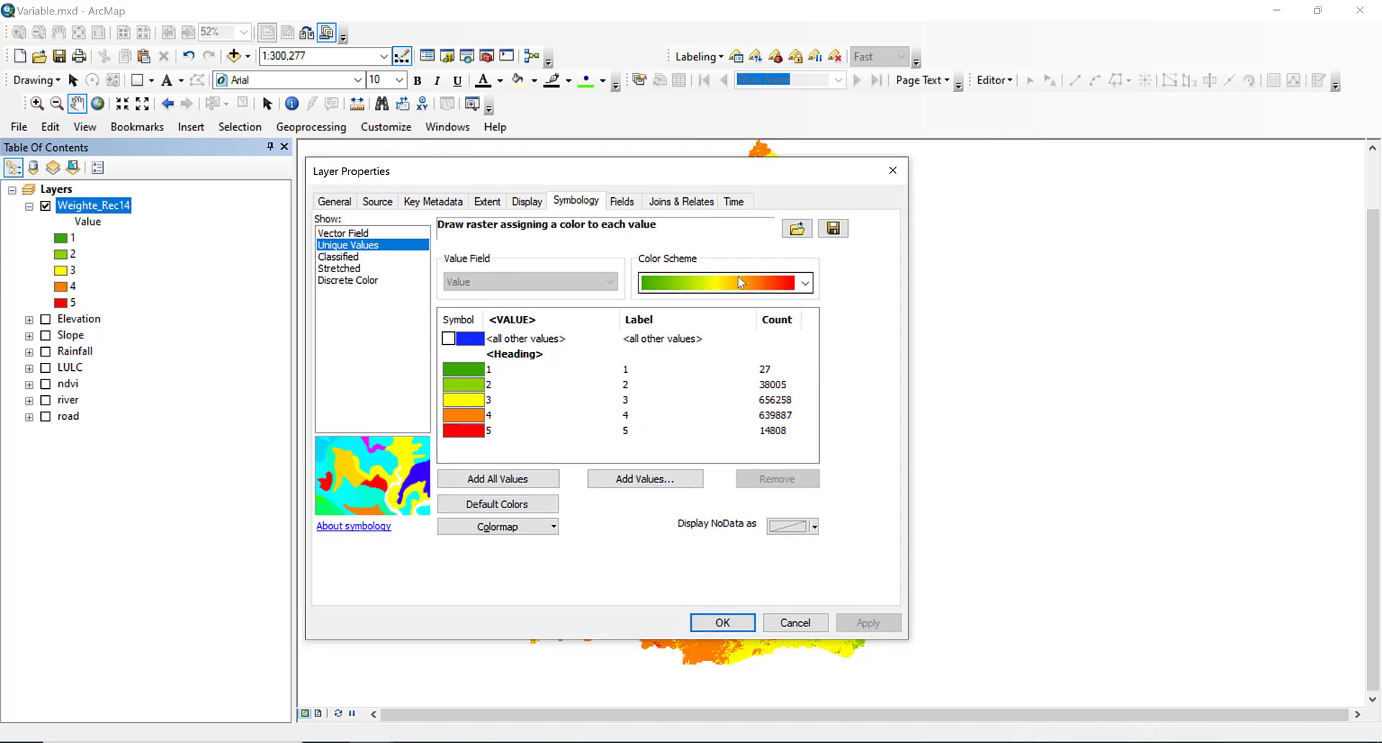
# Label the overlay result's values 1 to 5 as Very low, Low, Moderate, High and Very high.
pyautogui.click(736, 356)
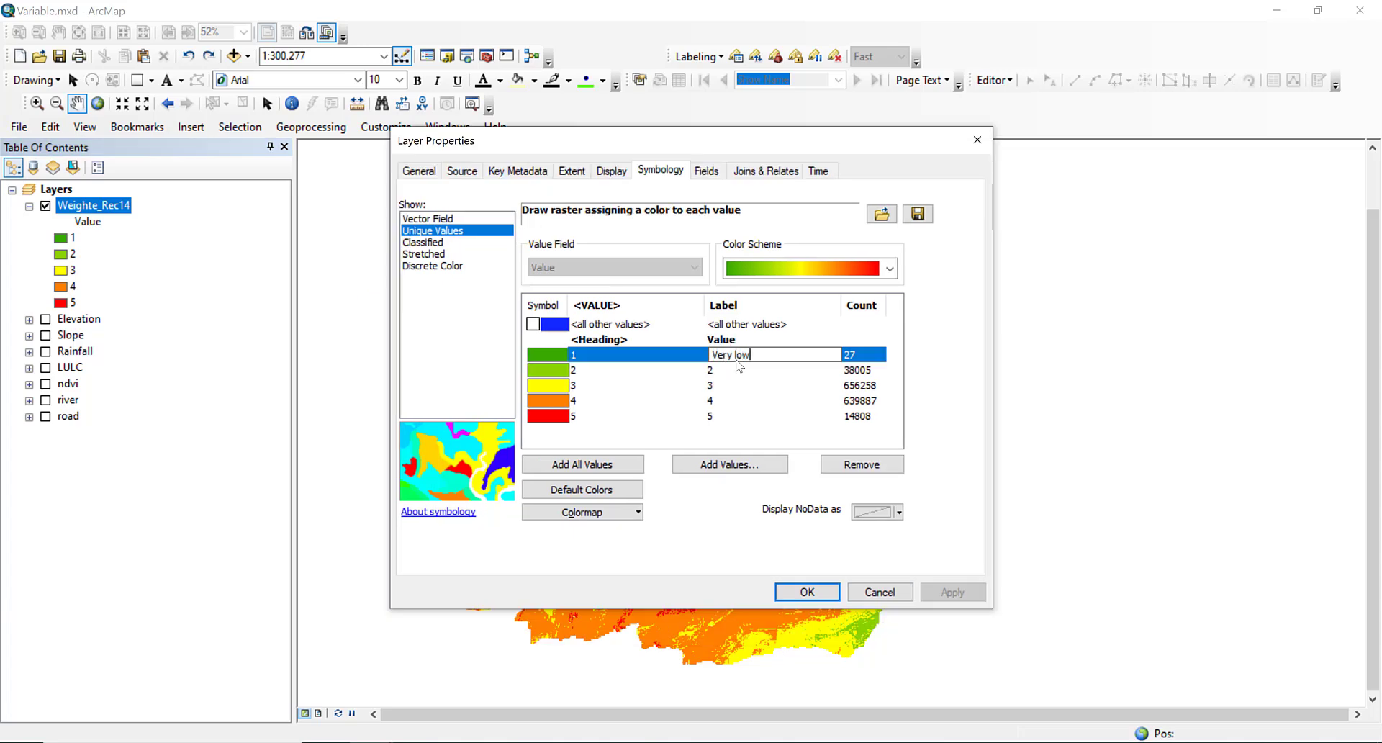
pyautogui.write('Very low')
pyautogui.press('Return')
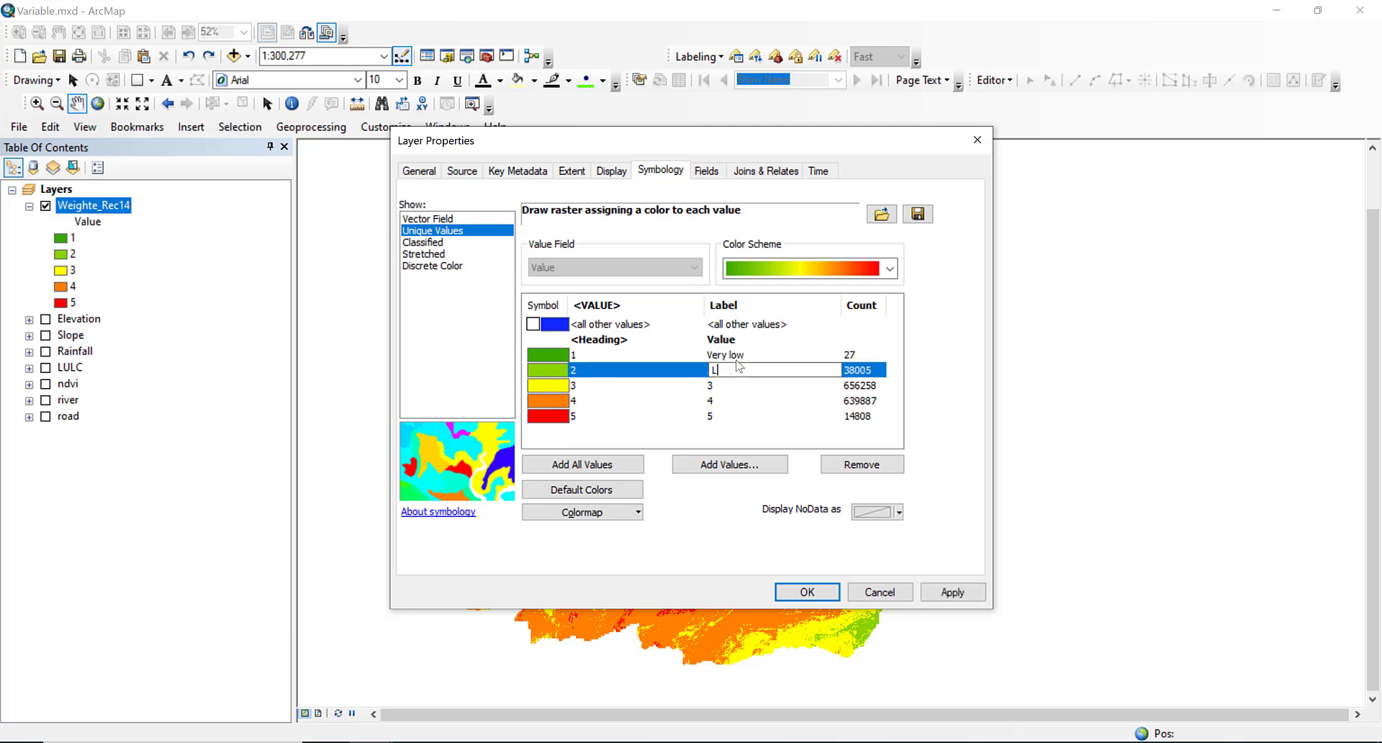
pyautogui.press('Return')
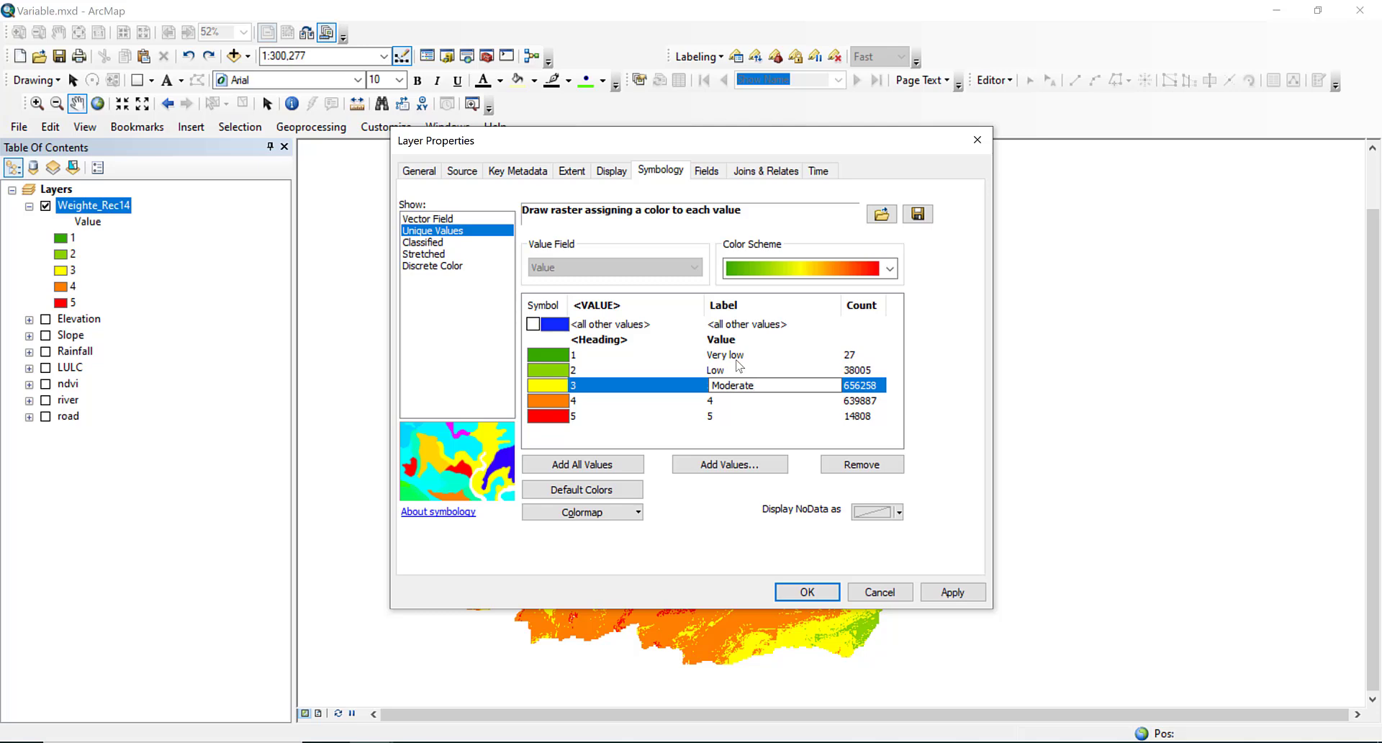
pyautogui.press('Return')
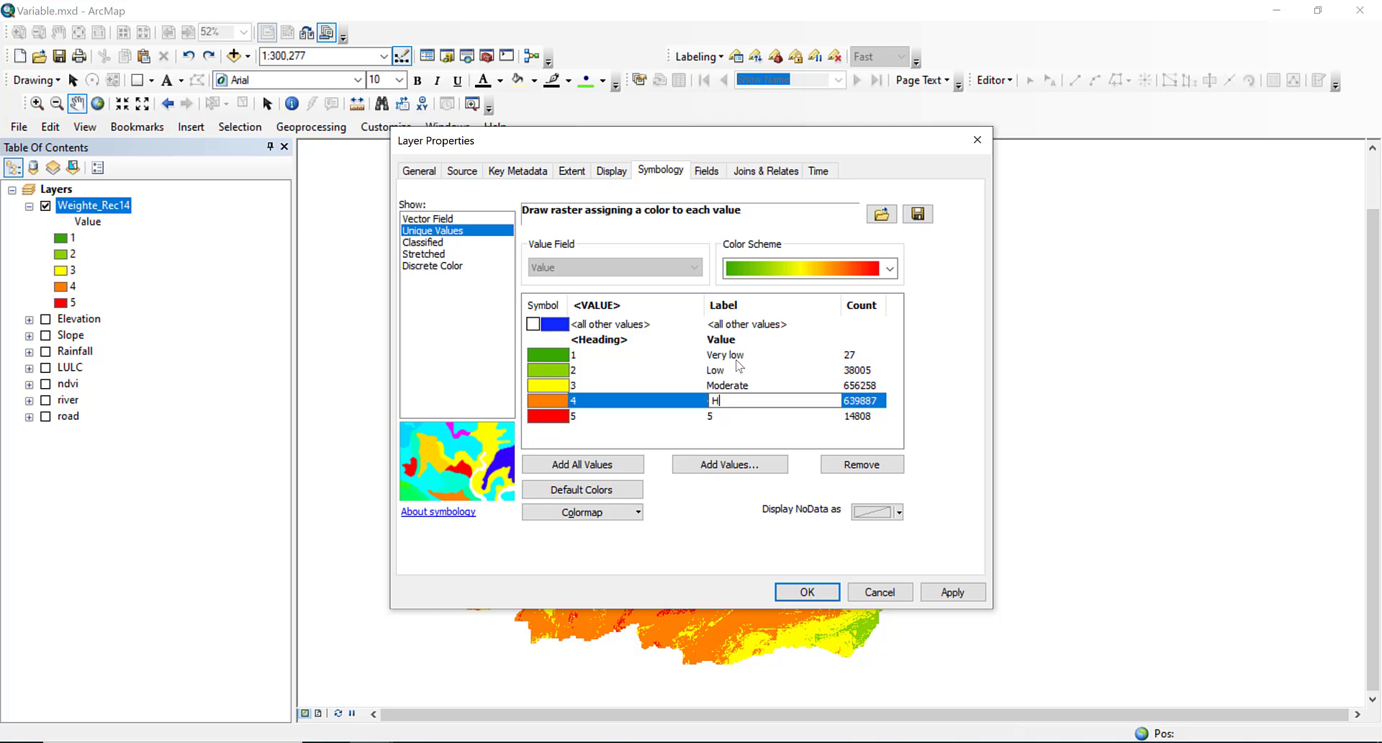
pyautogui.write('High')
pyautogui.press('Return')
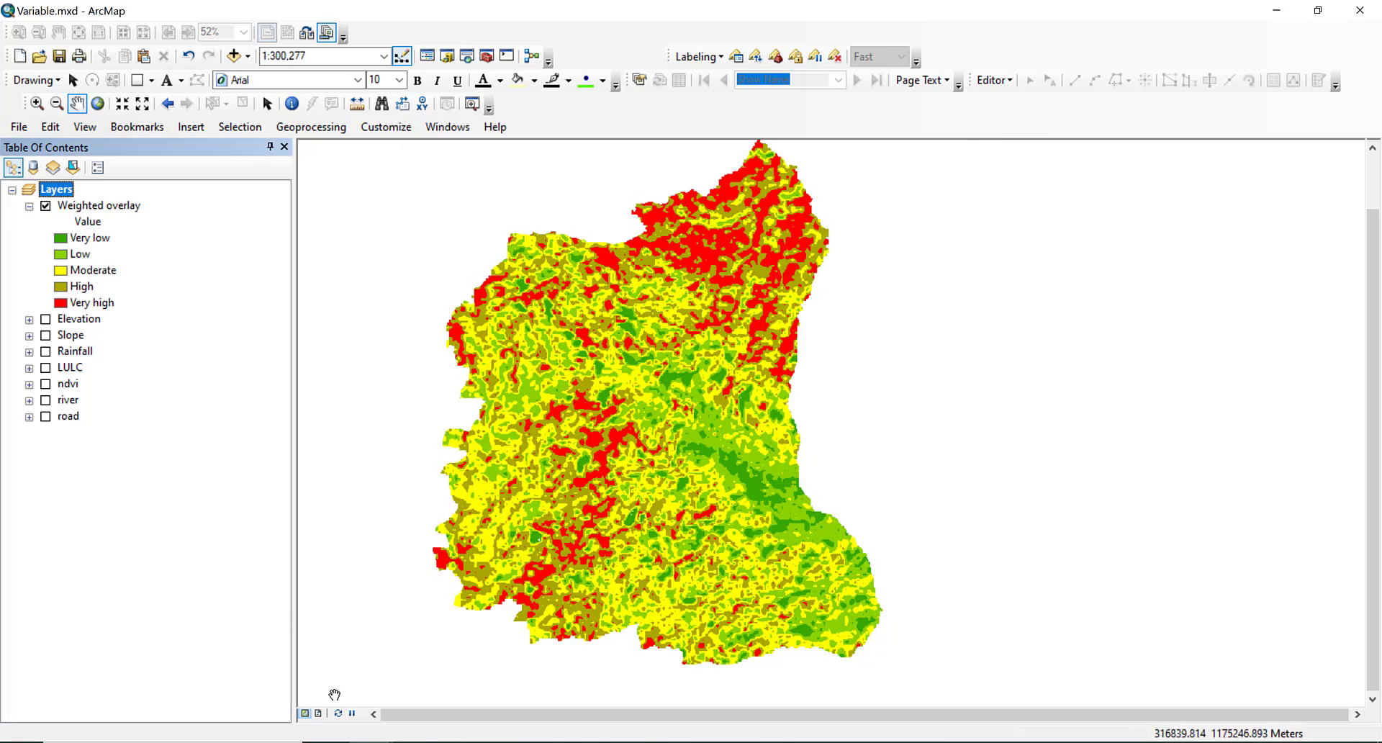
# Switch to the layout view, add a one-column legend for the Weighted overlay layer, and place it beside the map's eastern edge.
pyautogui.click(320, 713)
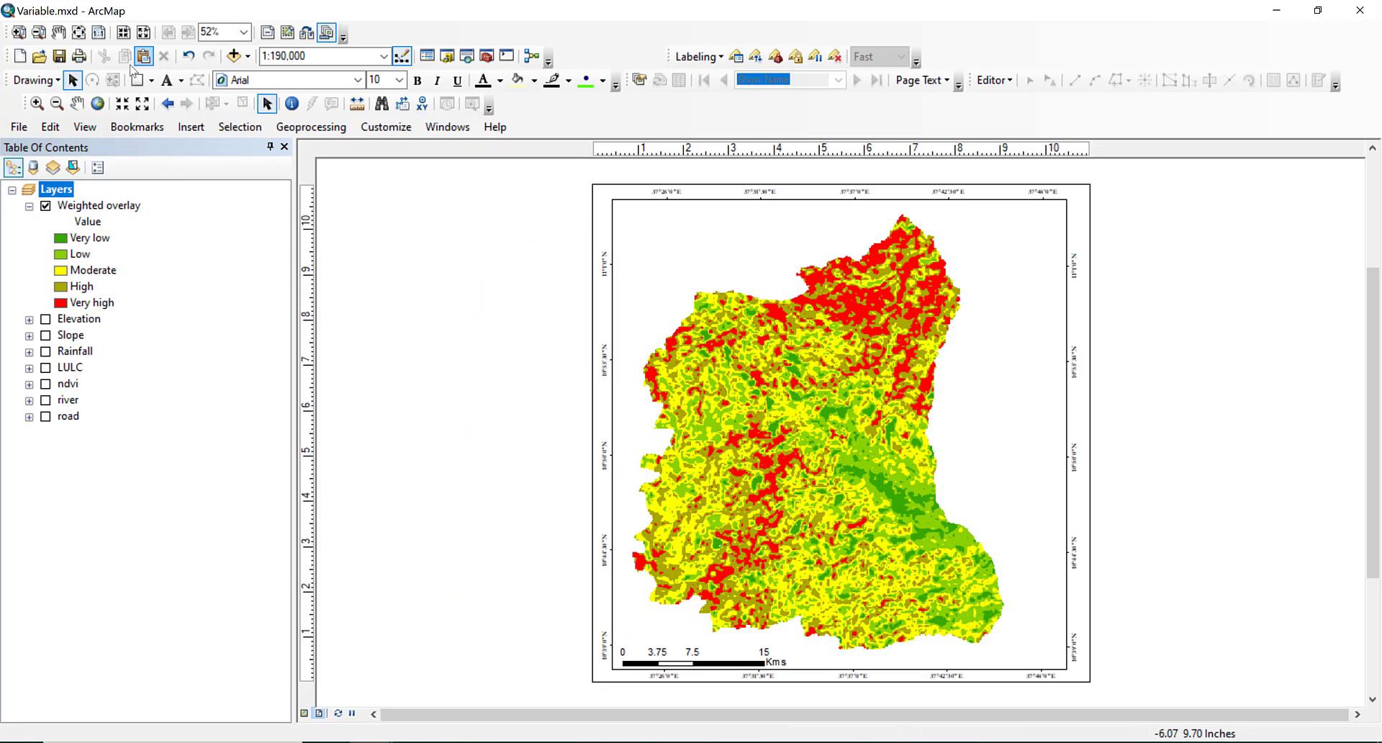
pyautogui.click(191, 127)
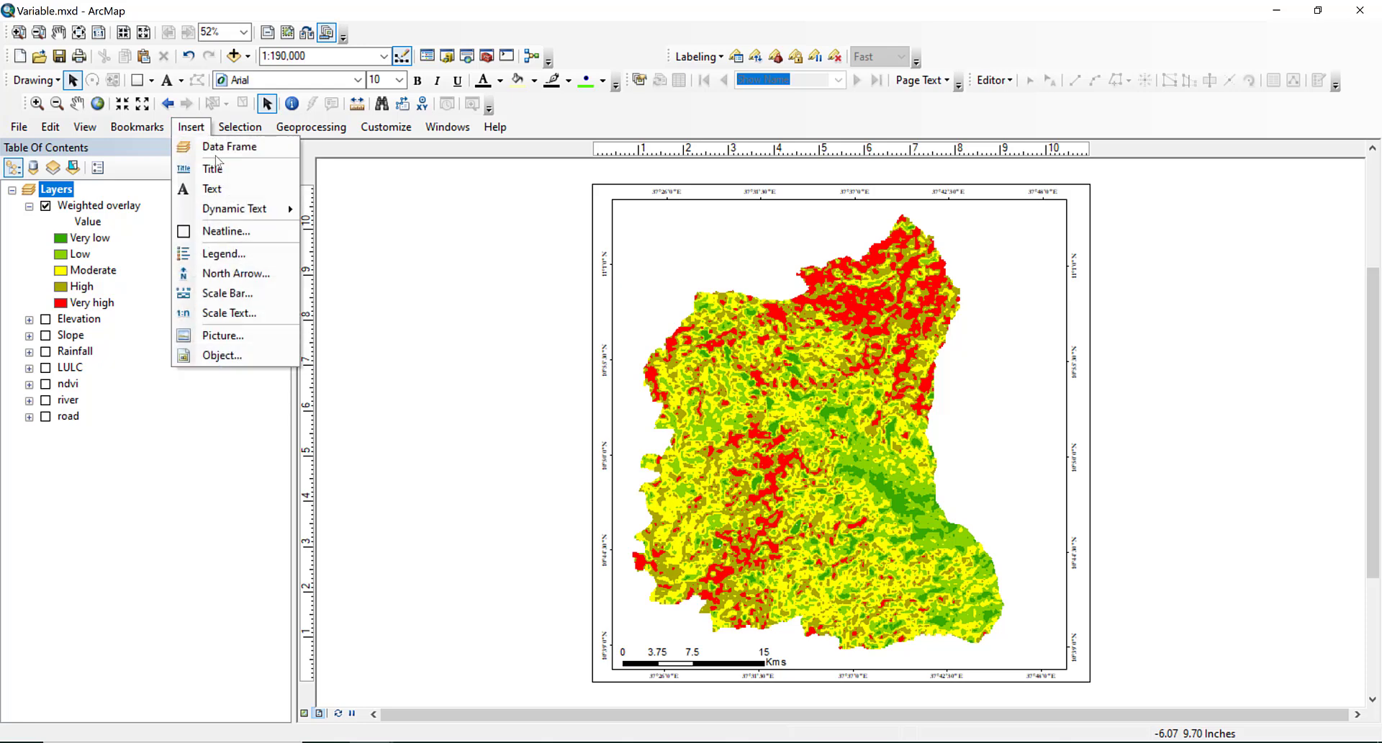
pyautogui.click(224, 254)
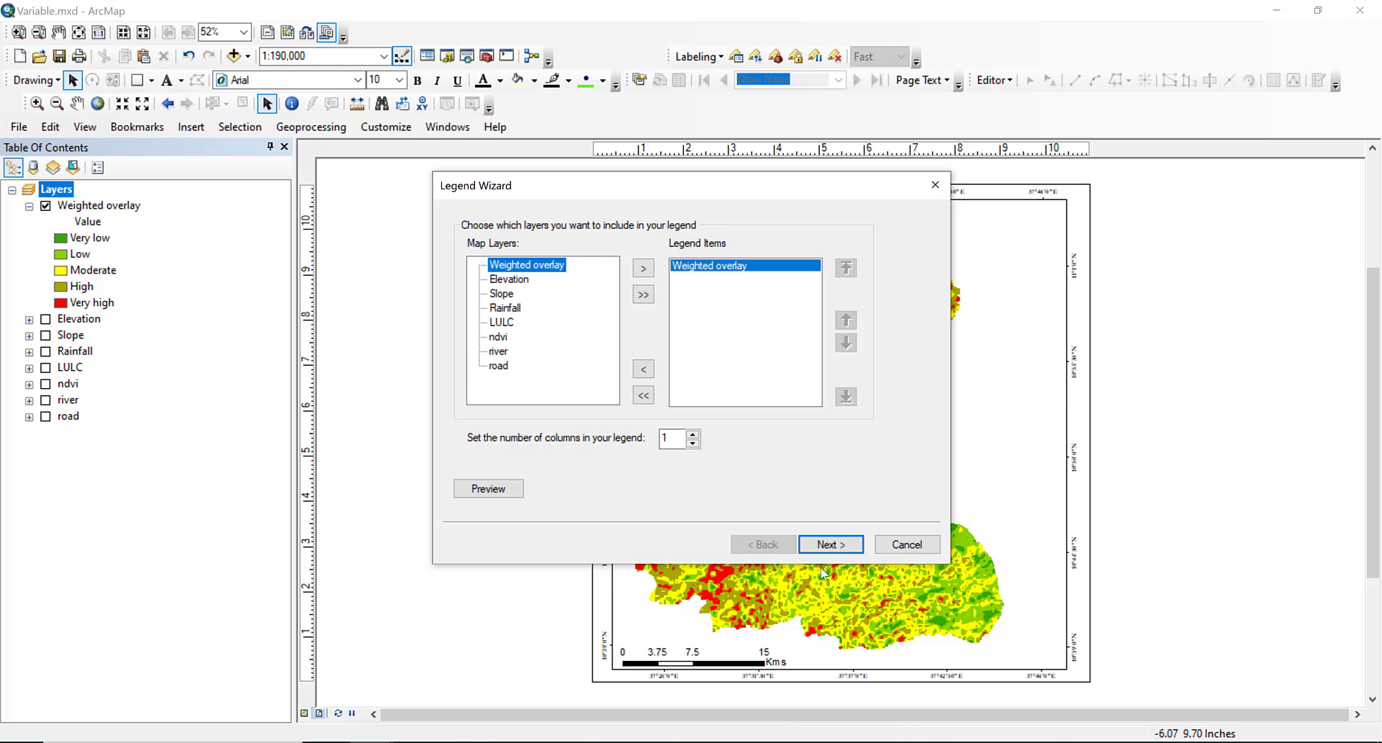
pyautogui.click(832, 551)
pyautogui.click(831, 545)
pyautogui.click(832, 545)
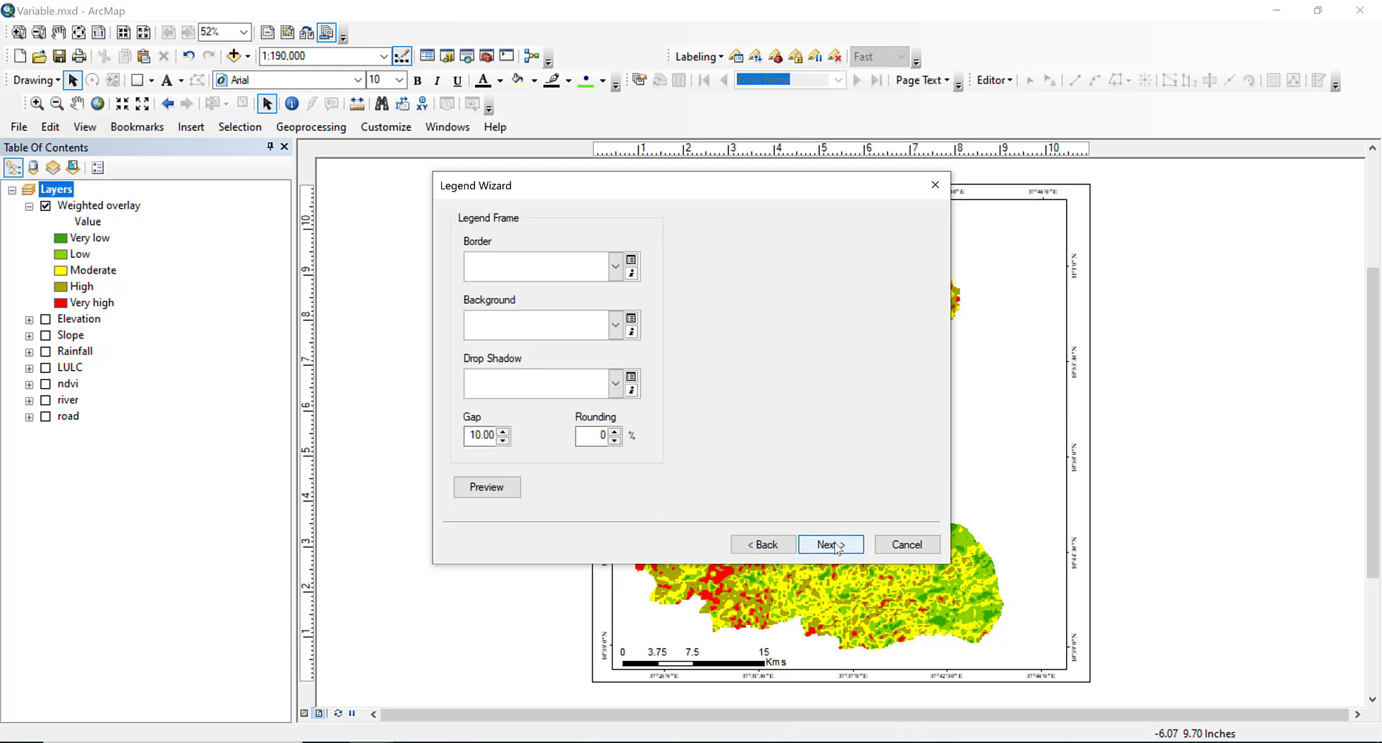
pyautogui.click(832, 545)
pyautogui.click(832, 545)
pyautogui.click(832, 545)
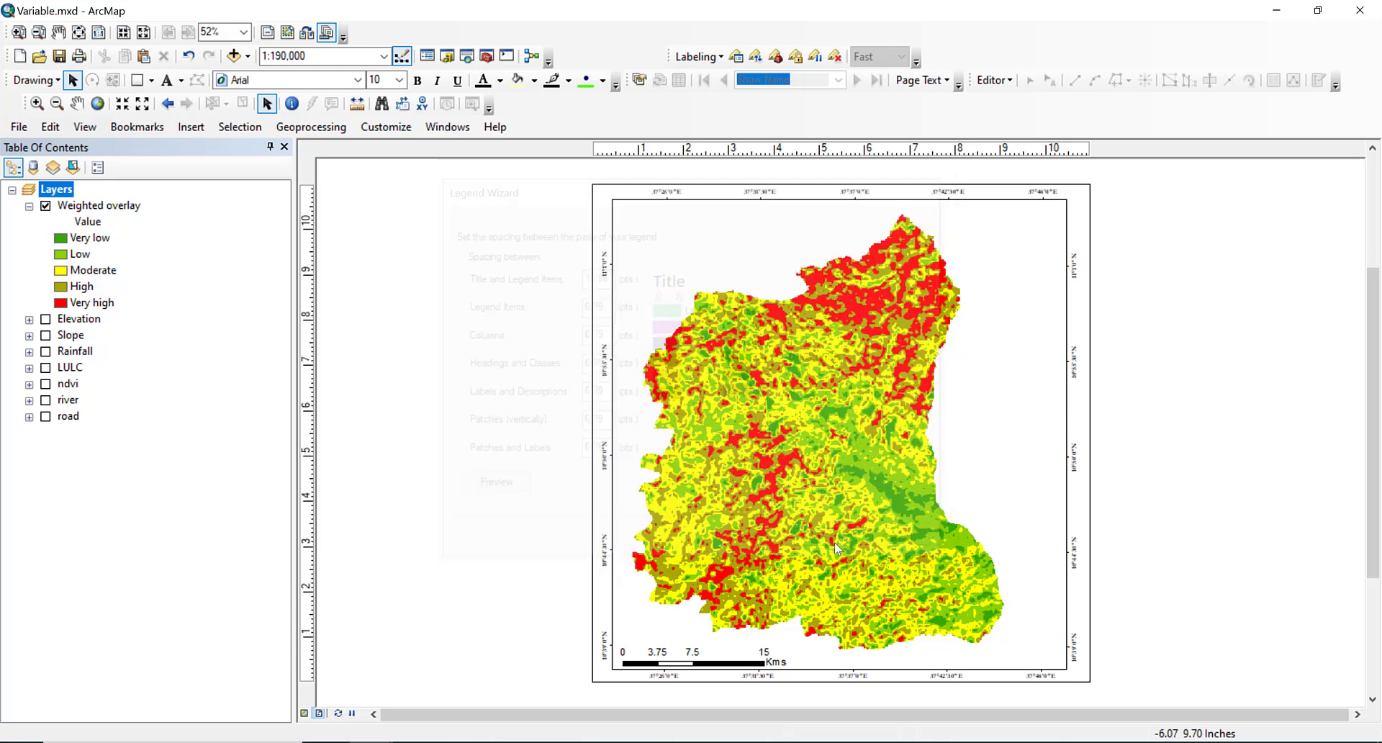
pyautogui.moveTo(799, 485); pyautogui.dragTo(1018, 458)
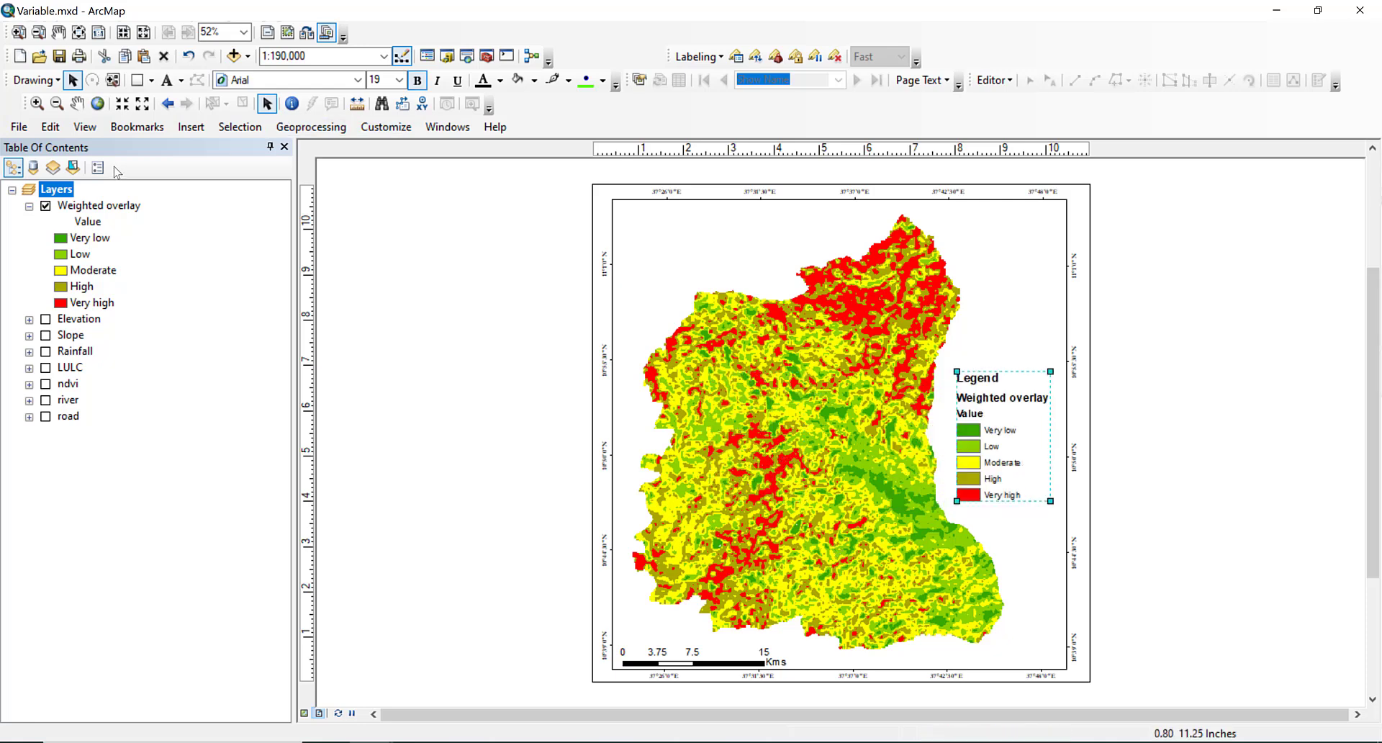
pyautogui.click(191, 126)
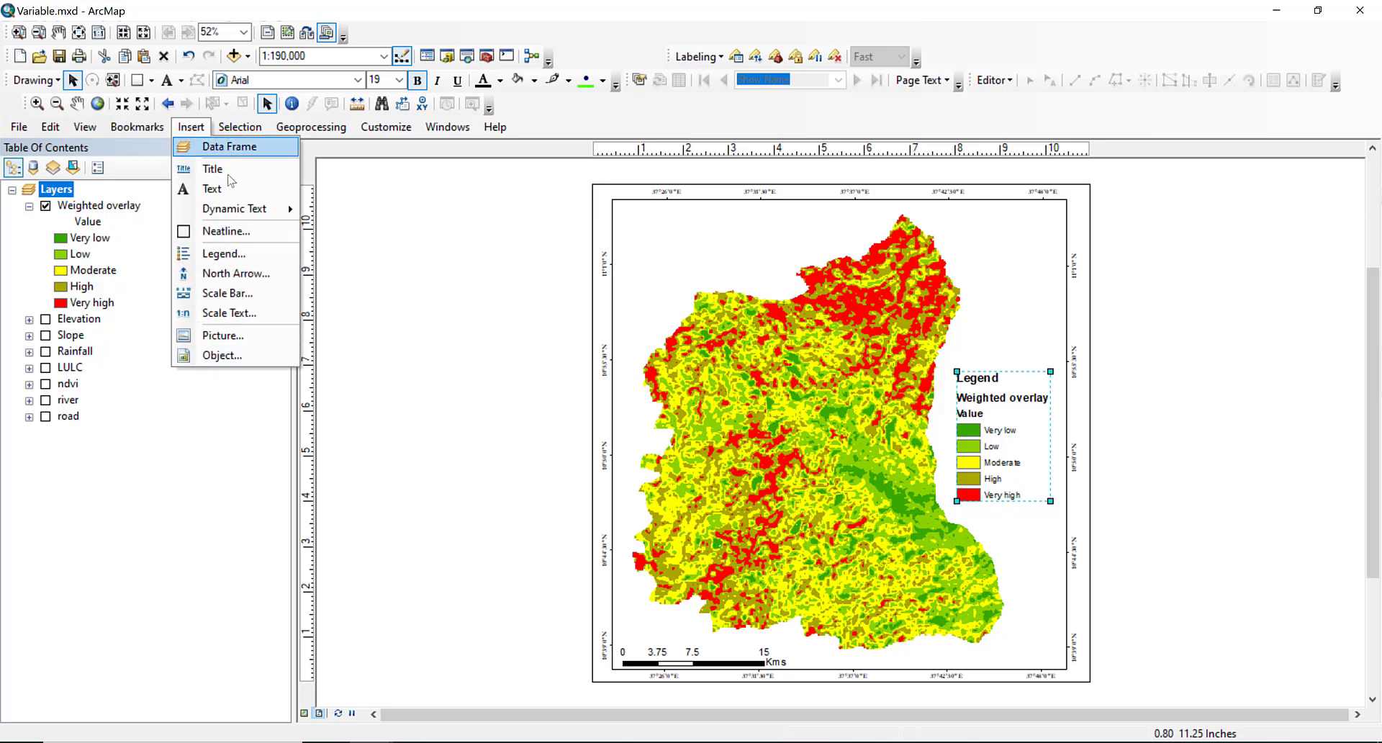
pyautogui.click(233, 298)
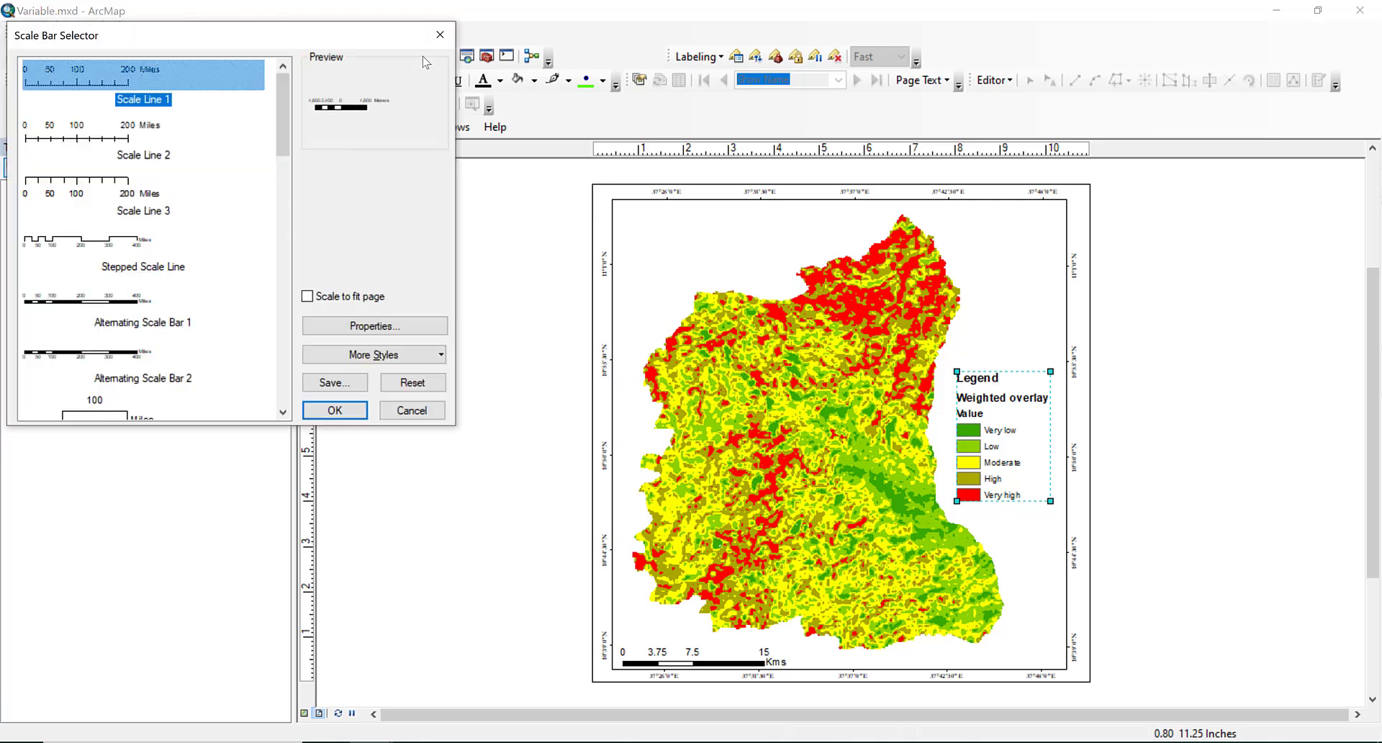
pyautogui.click(440, 34)
# Add an ESRI North 3 north arrow and place it in the upper-right corner of the map frame.
pyautogui.click(200, 128)
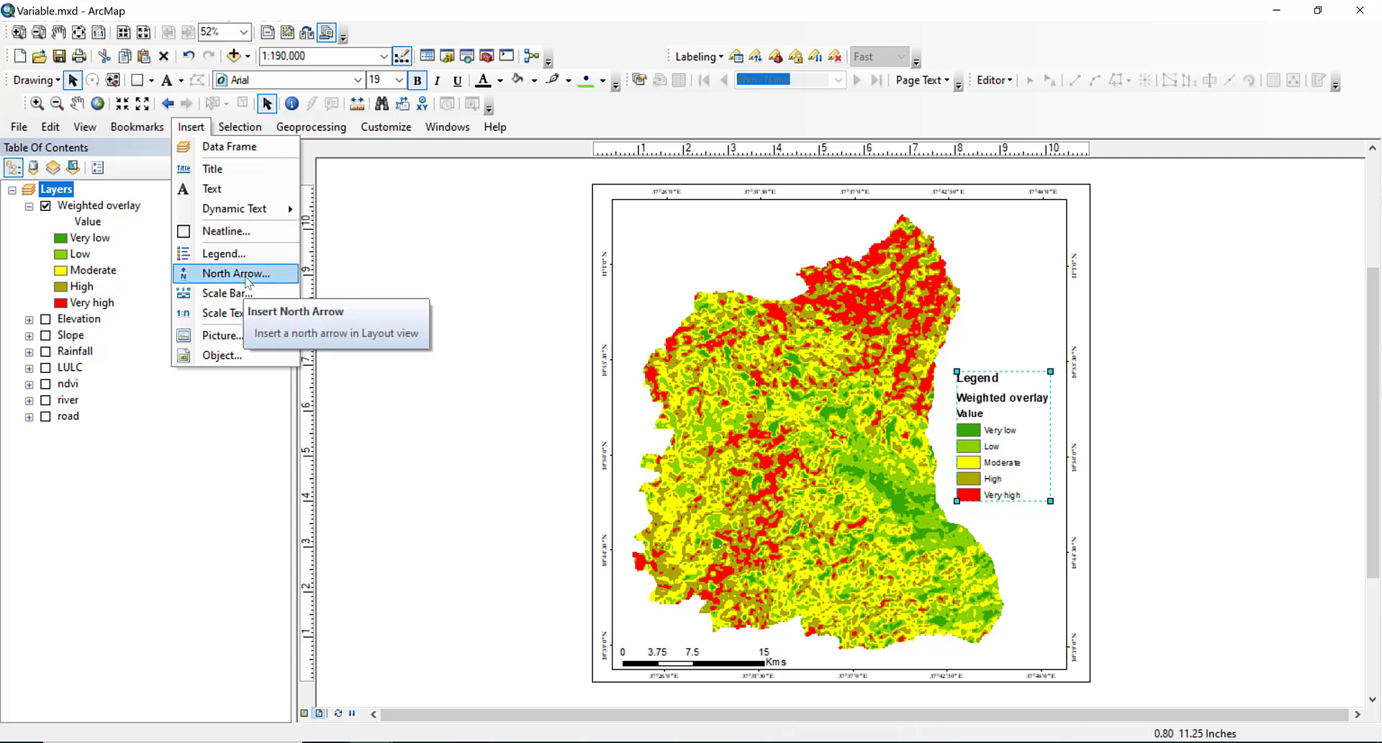
pyautogui.click(248, 277)
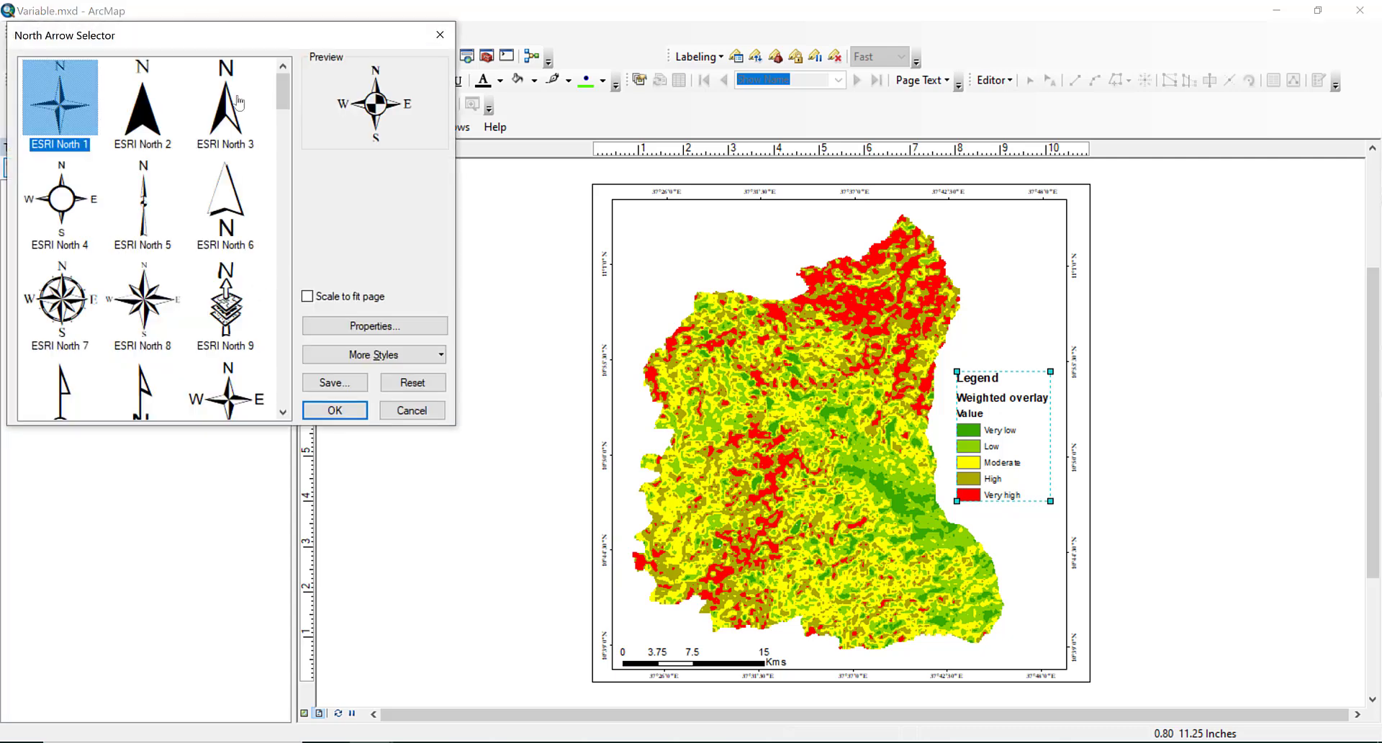
pyautogui.click(239, 103)
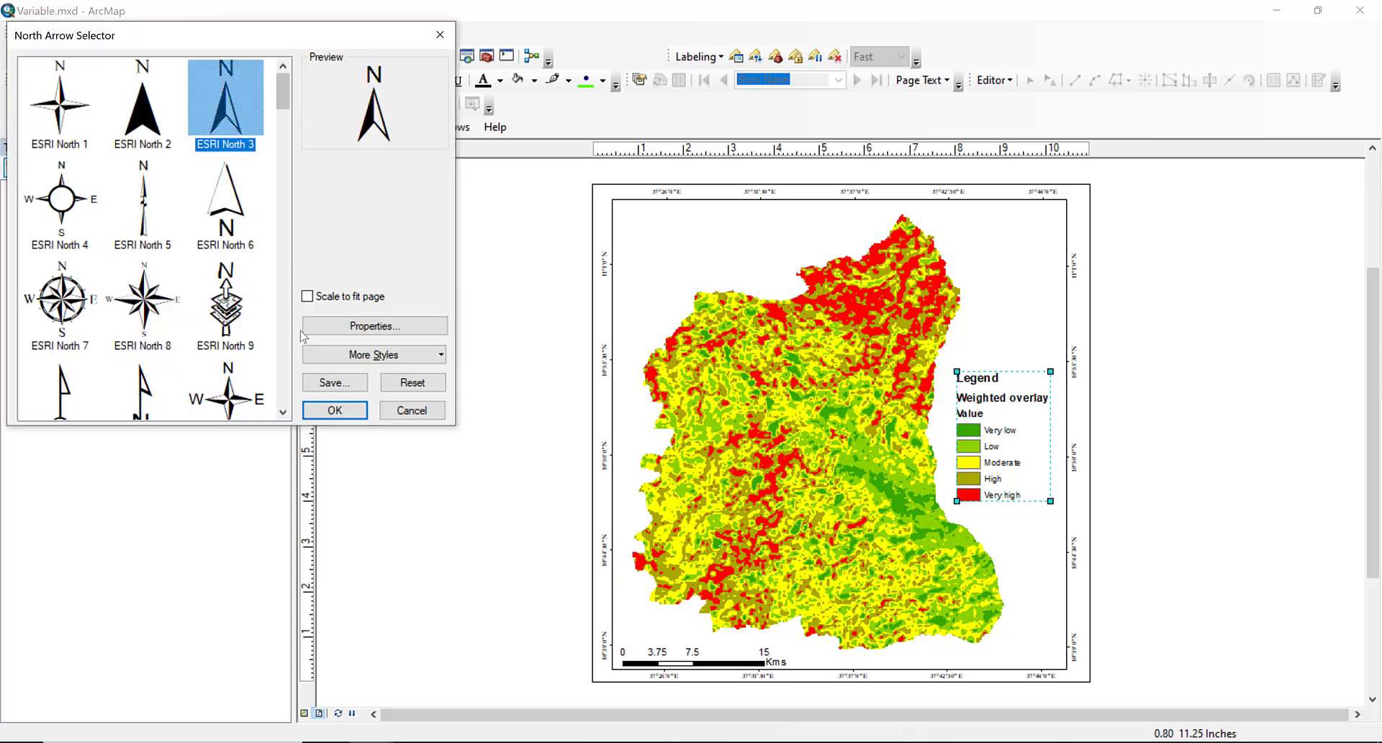
pyautogui.click(335, 408)
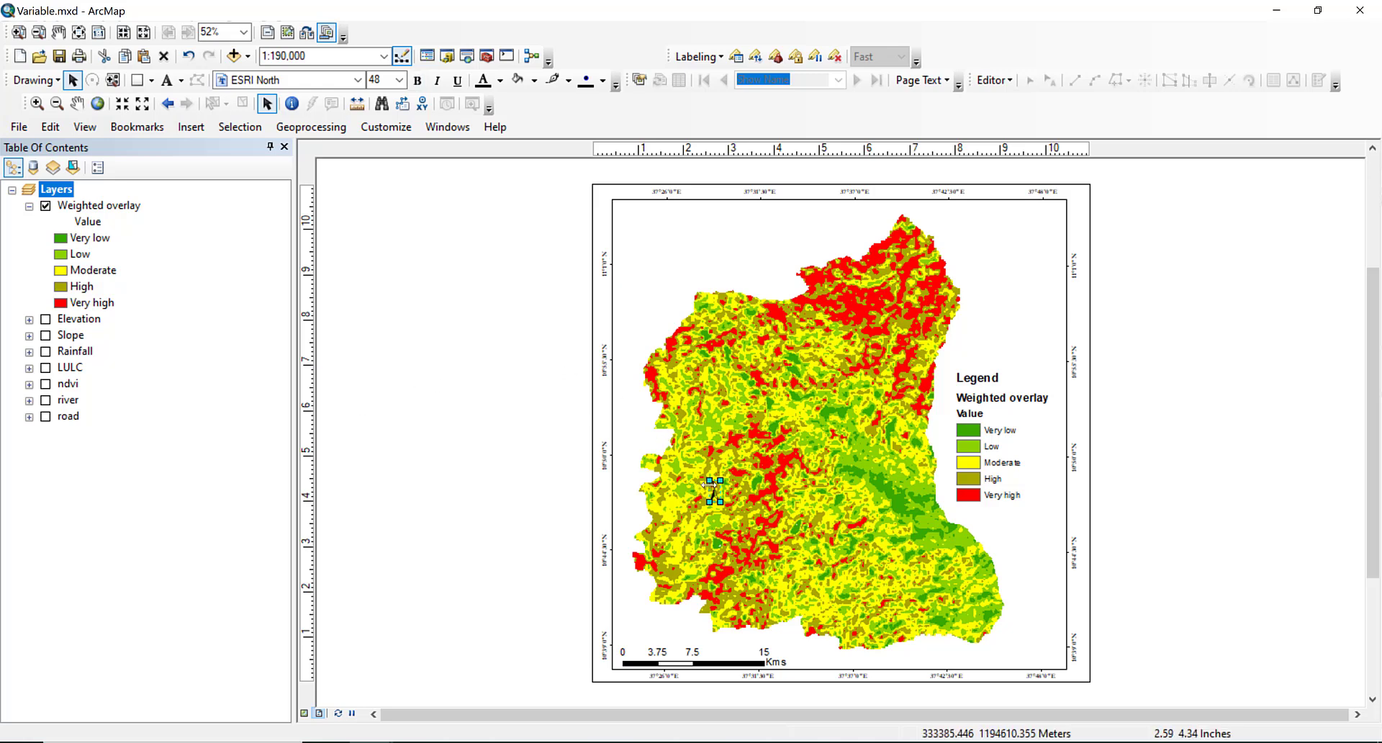
pyautogui.moveTo(713, 484); pyautogui.dragTo(1026, 253)
pyautogui.click(1043, 292)
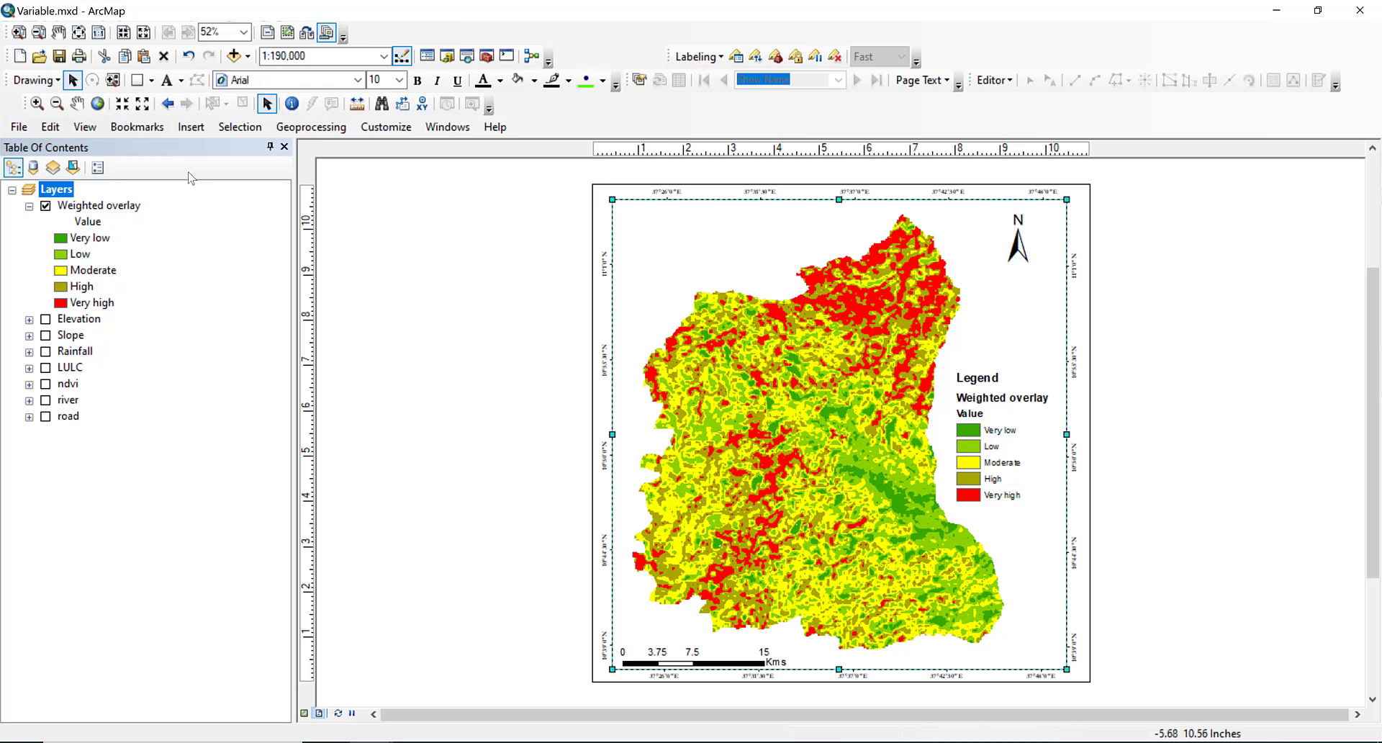
# Insert the title "Flood suscetebility map of Study area" and move it to the upper-left part of the map frame.
pyautogui.click(190, 127)
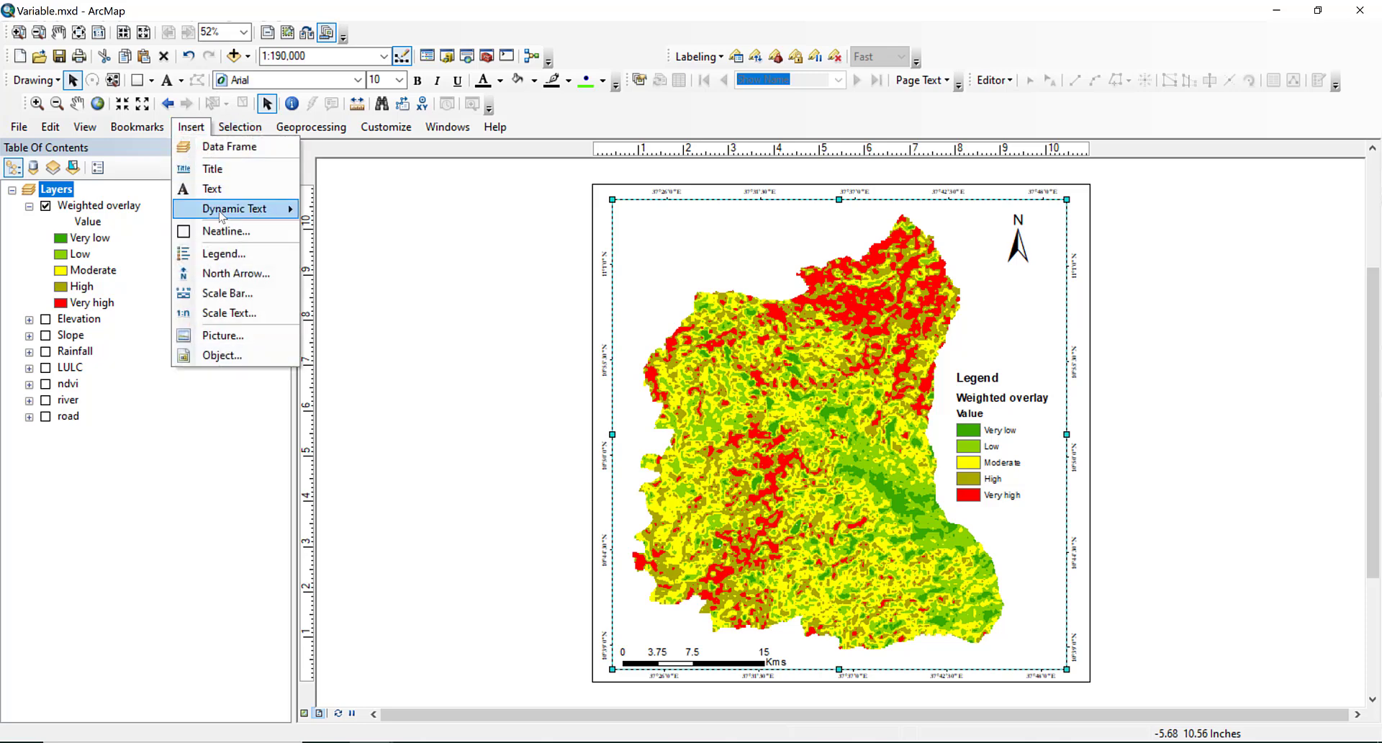
pyautogui.click(212, 168)
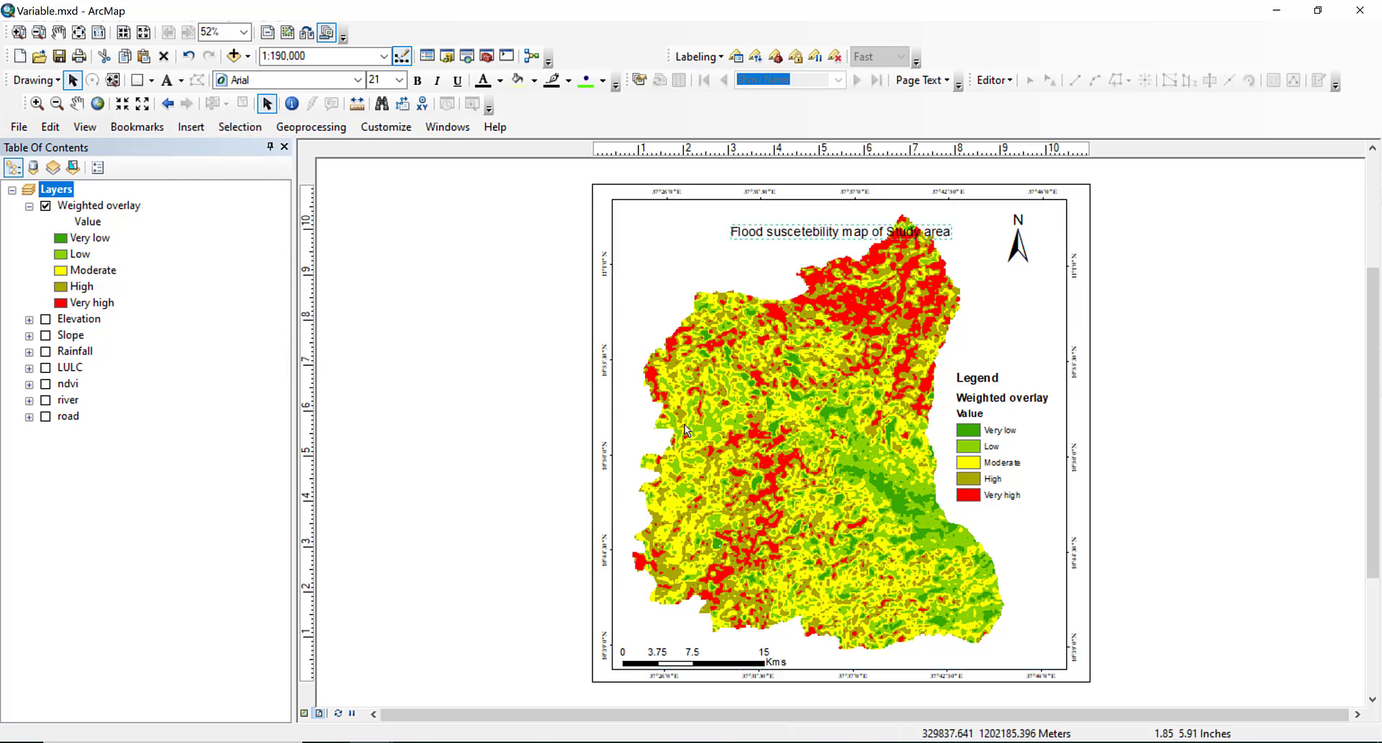
pyautogui.moveTo(804, 230); pyautogui.dragTo(709, 226)
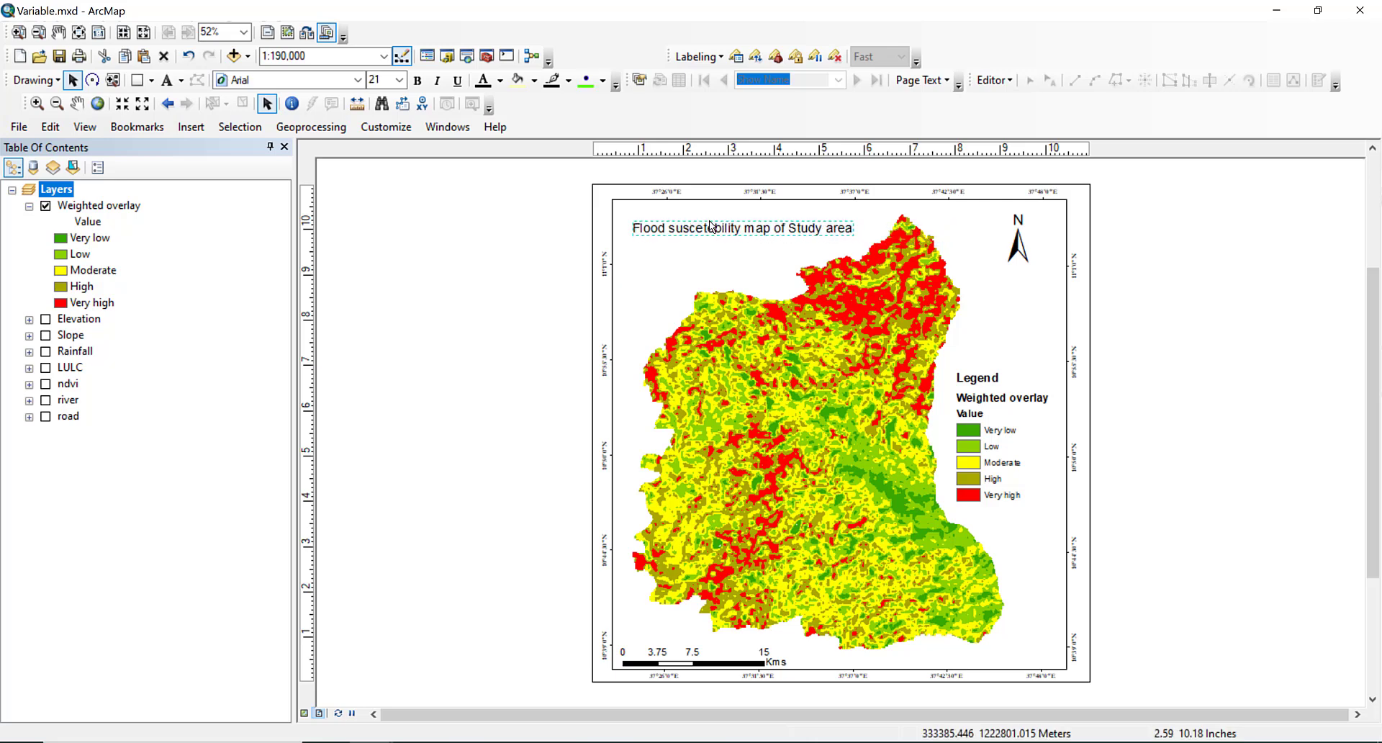
# Set the map title's font size to 36 and reposition it along the upper edge inside the map frame.
pyautogui.rightClick(708, 231)
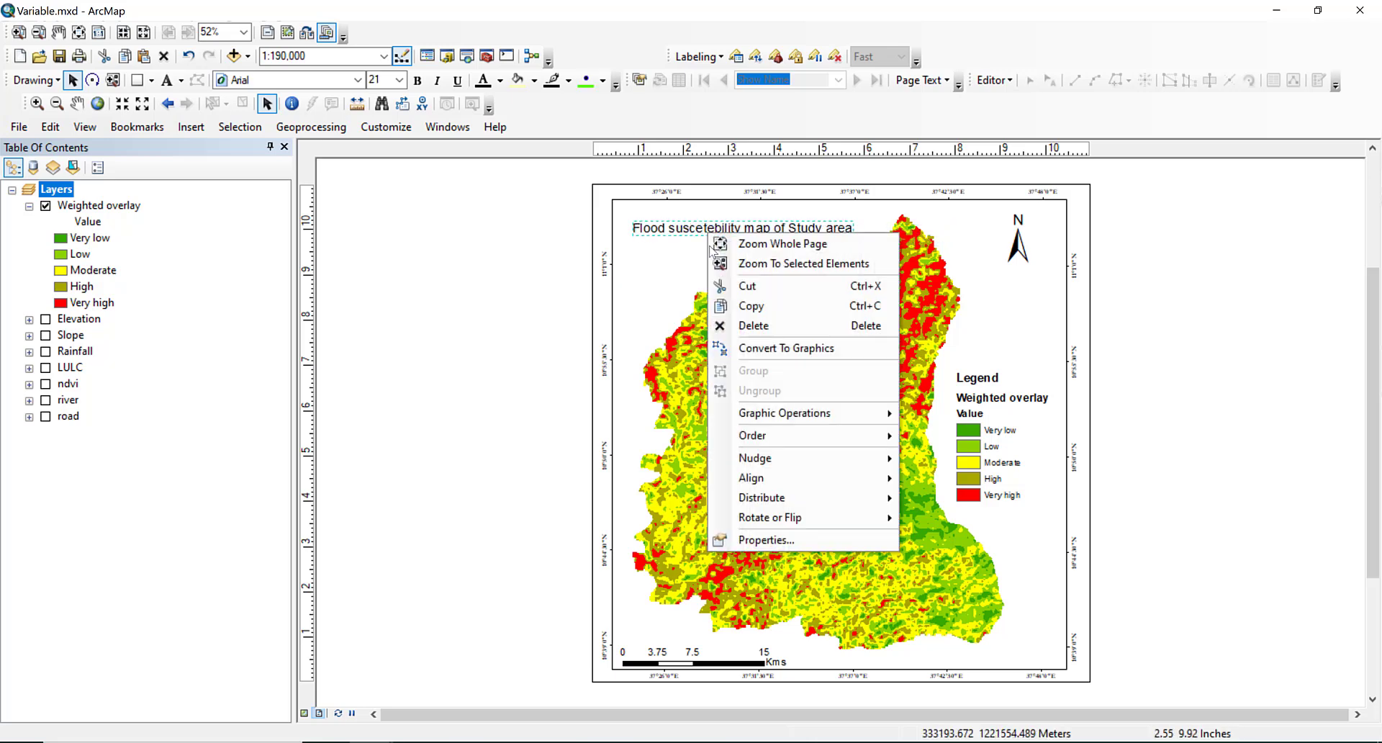
pyautogui.click(757, 540)
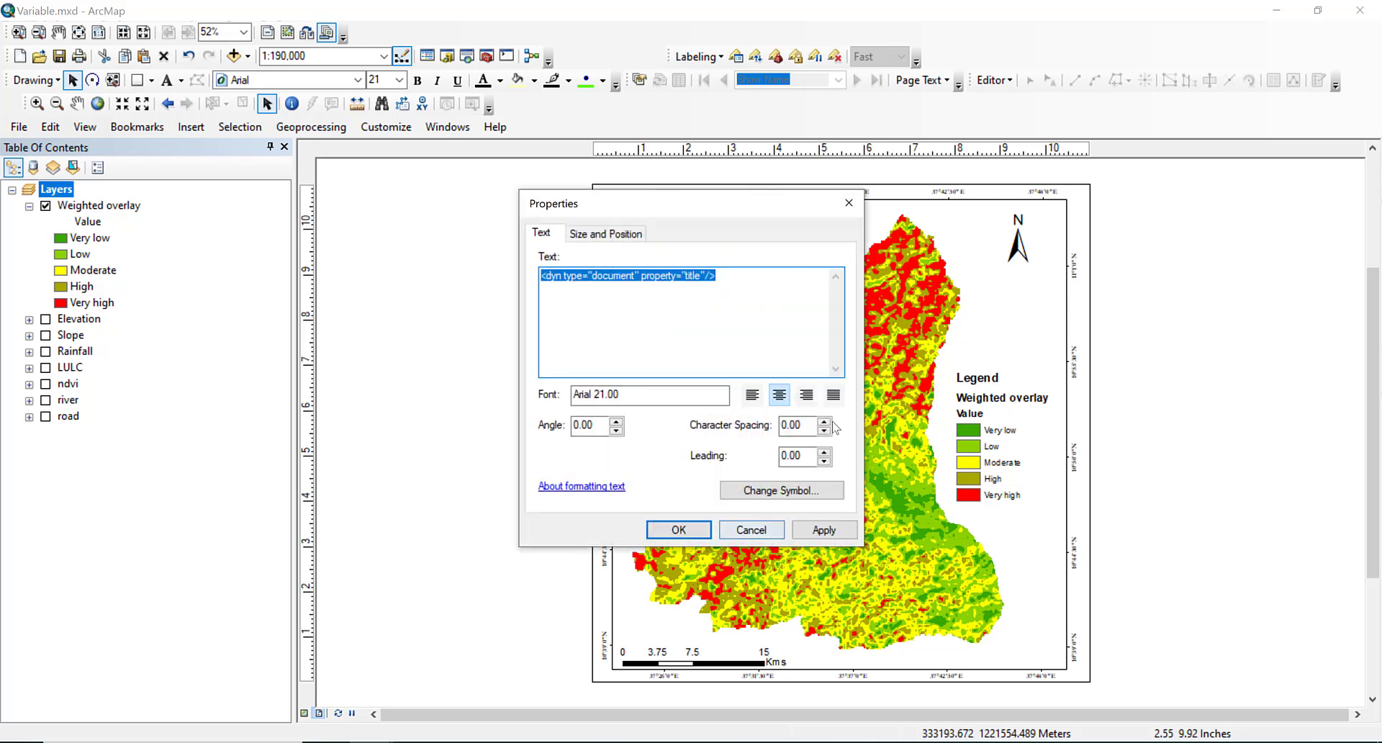
pyautogui.click(754, 494)
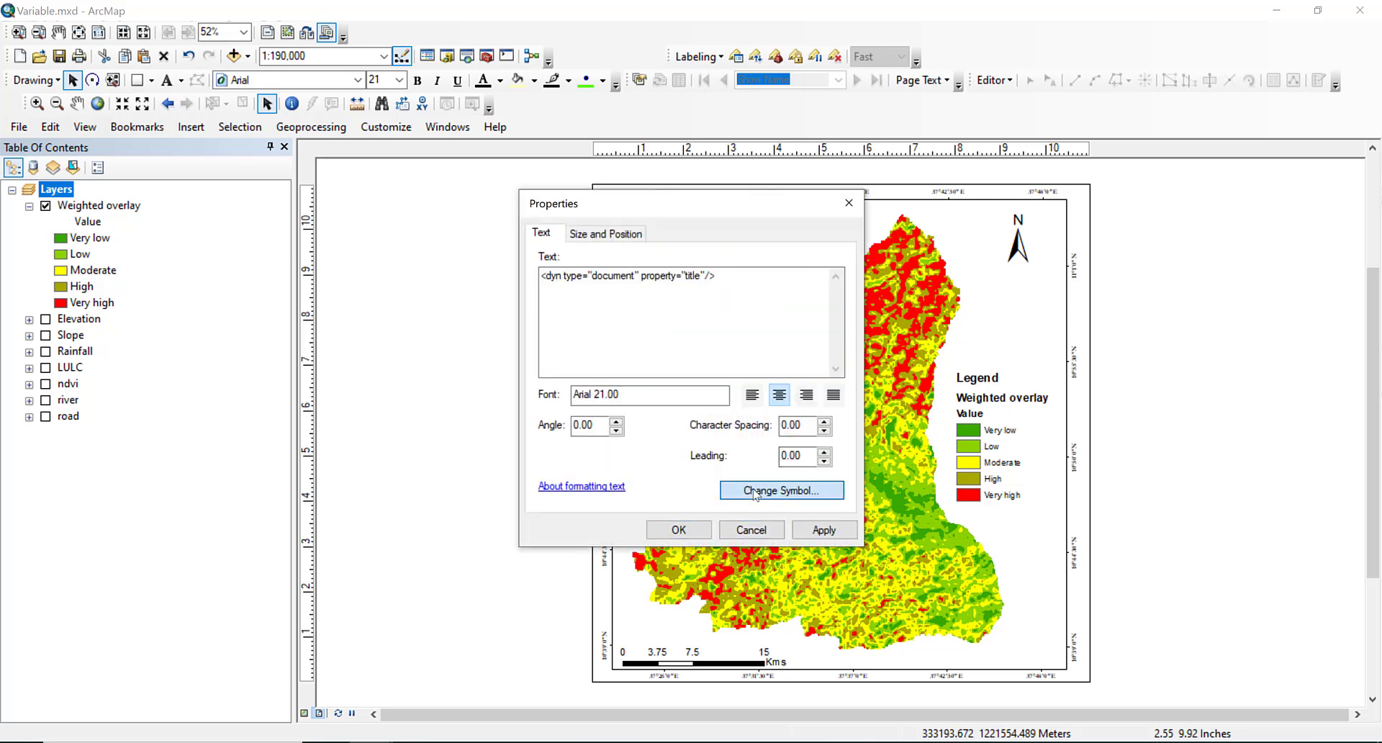
pyautogui.click(1261, 317)
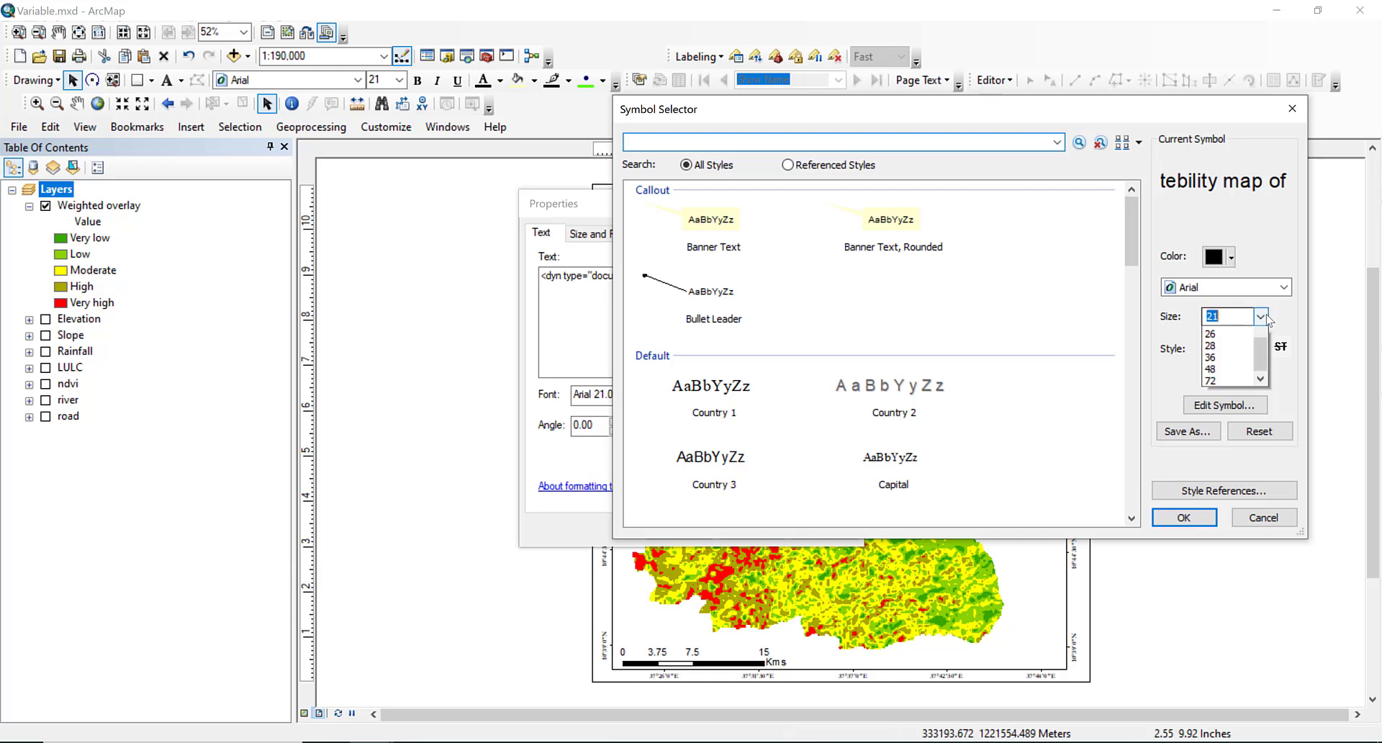
pyautogui.click(1216, 357)
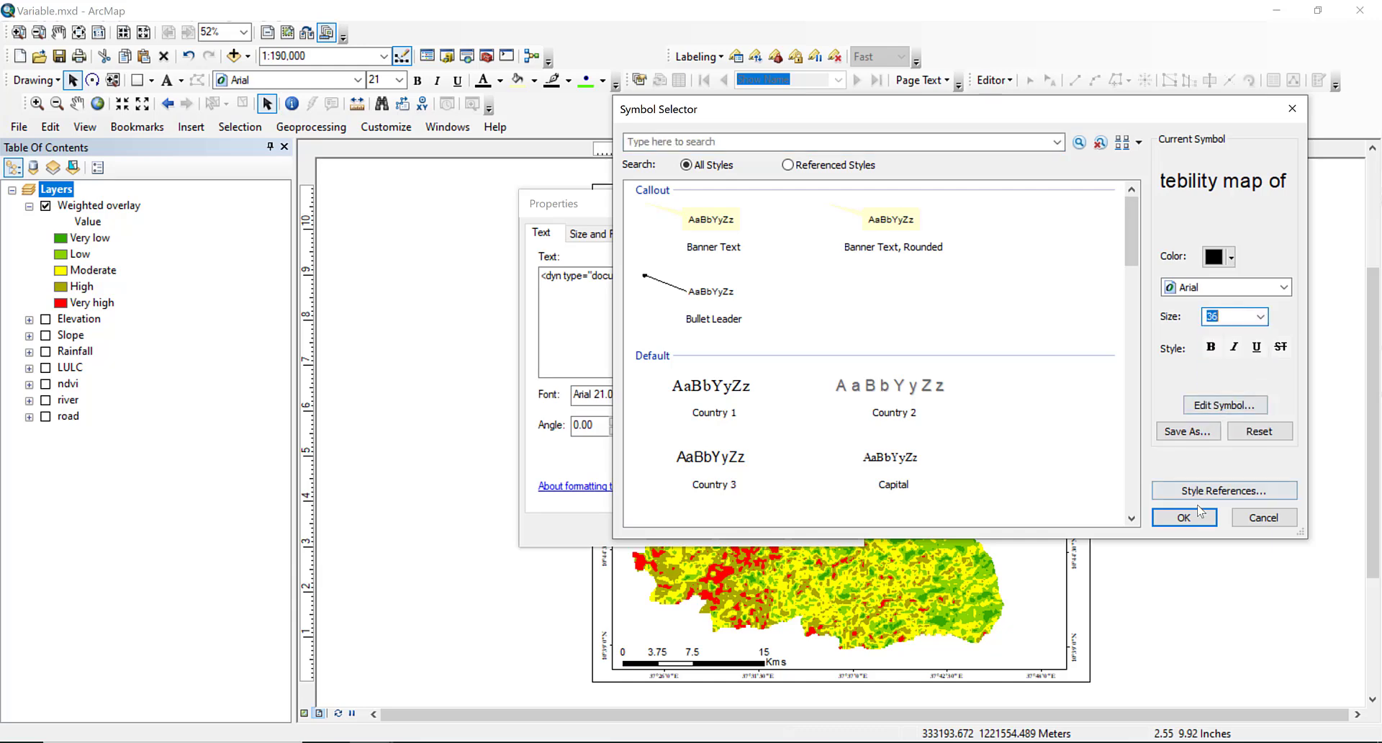
pyautogui.click(1199, 517)
pyautogui.click(824, 529)
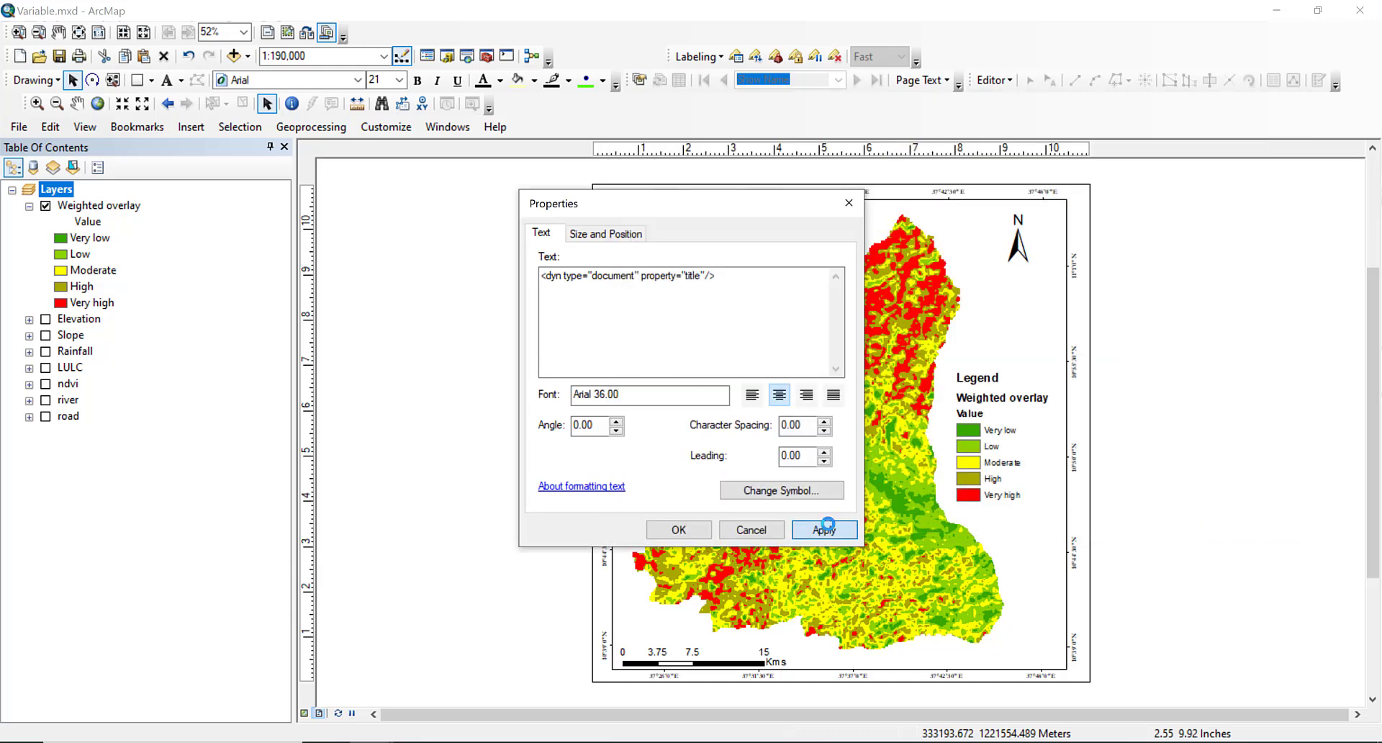
pyautogui.click(678, 530)
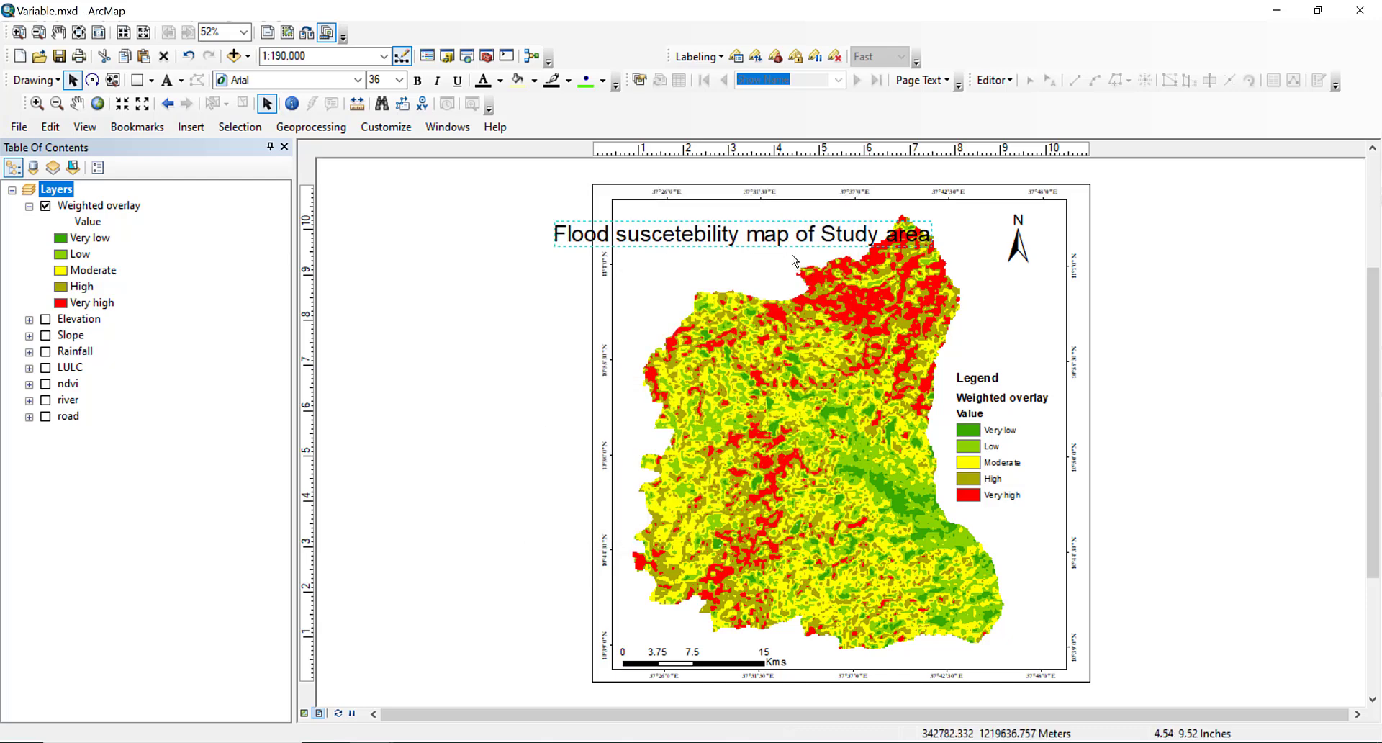
pyautogui.moveTo(730, 228); pyautogui.dragTo(772, 224)
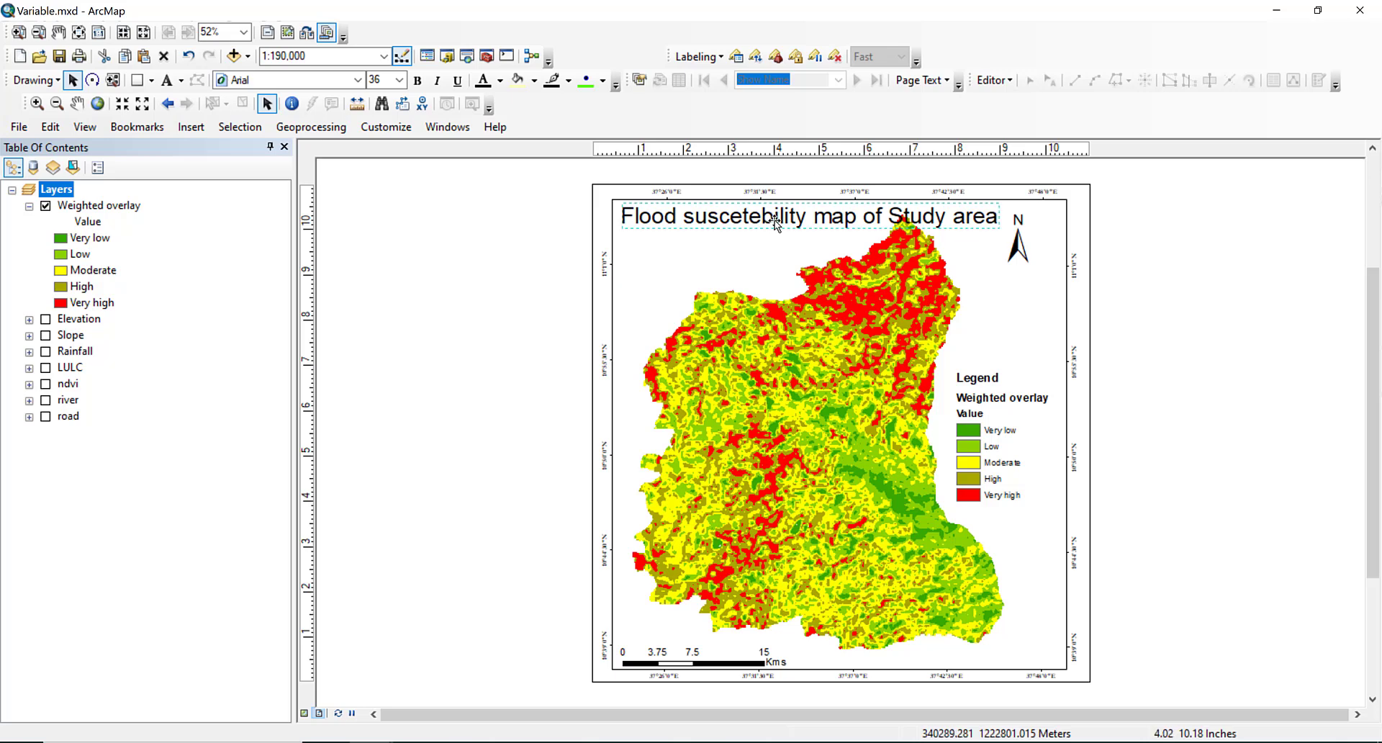
# Change the map title's font to Garamond.
pyautogui.rightClick(772, 223)
pyautogui.click(821, 526)
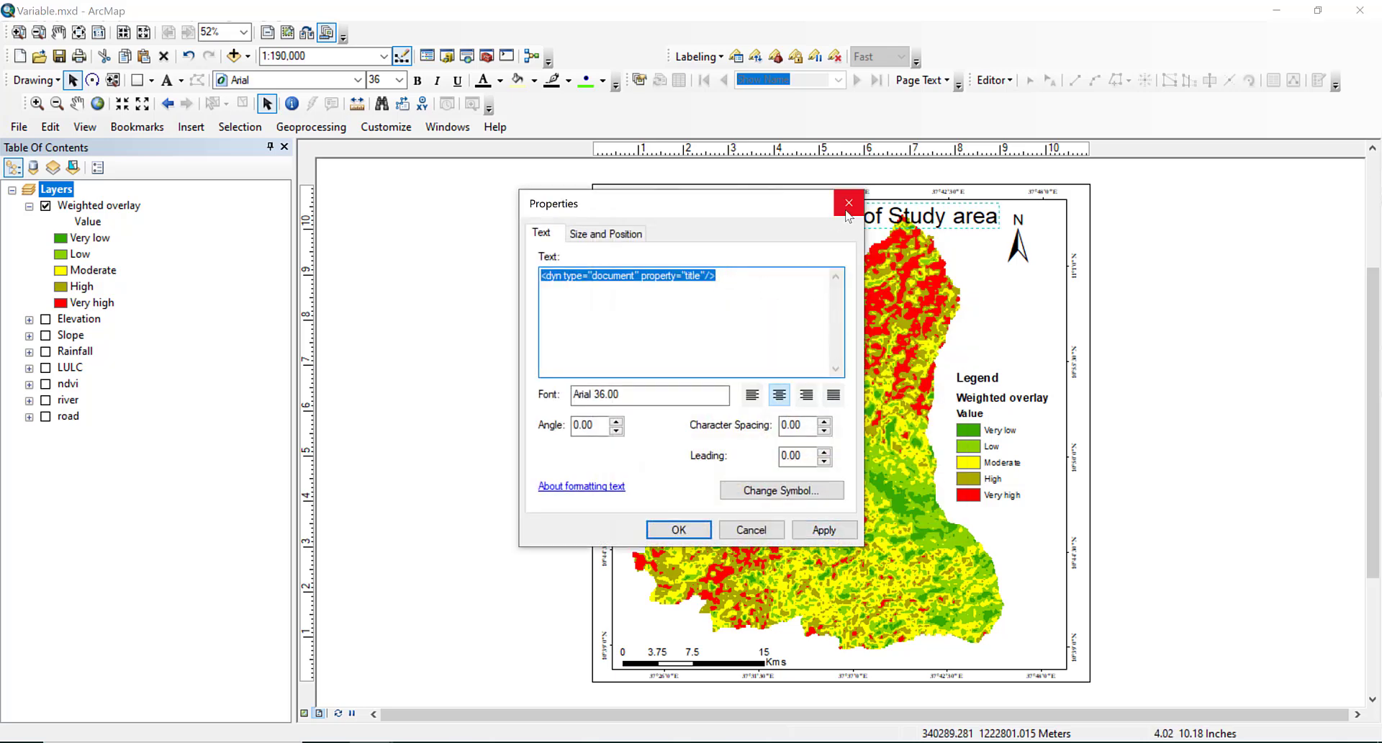
pyautogui.click(769, 493)
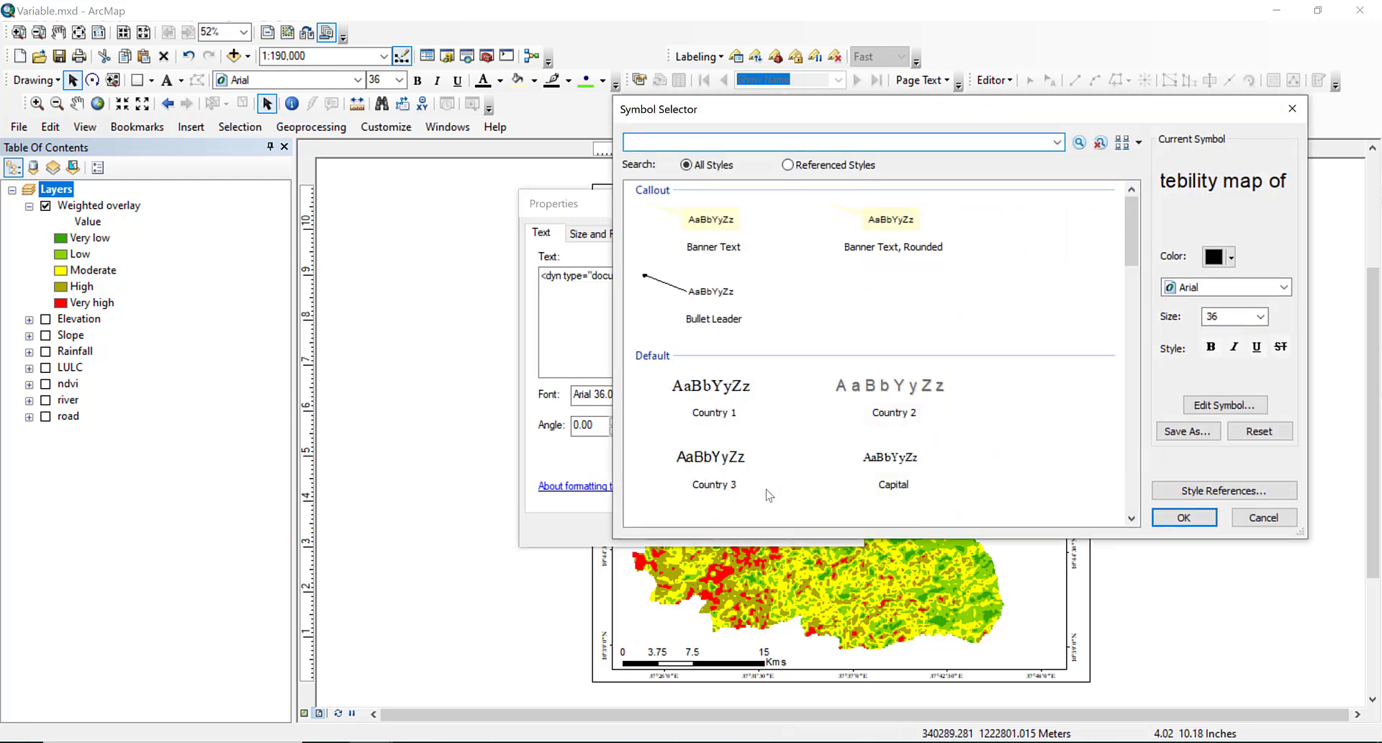
pyautogui.click(1255, 290)
pyautogui.press('g')
pyautogui.press('g')
pyautogui.press('g')
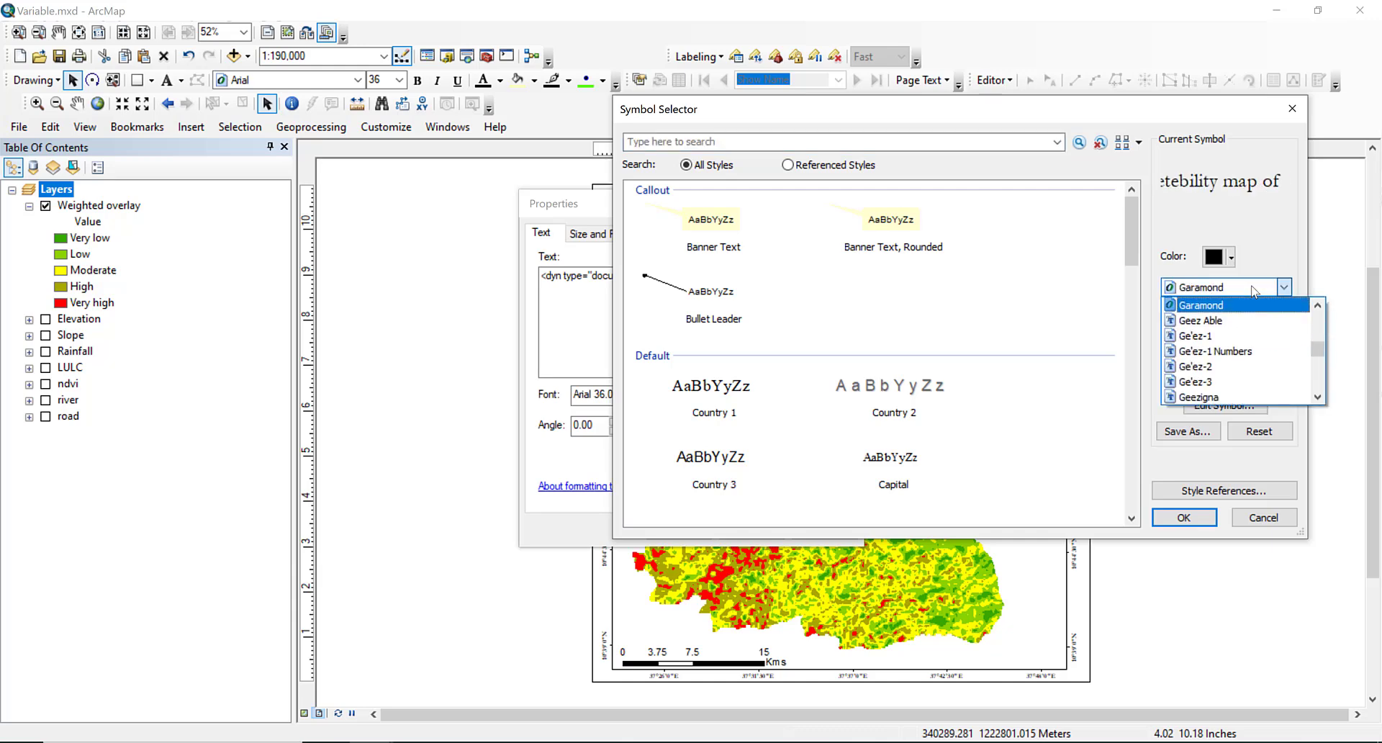
pyautogui.press('Return')
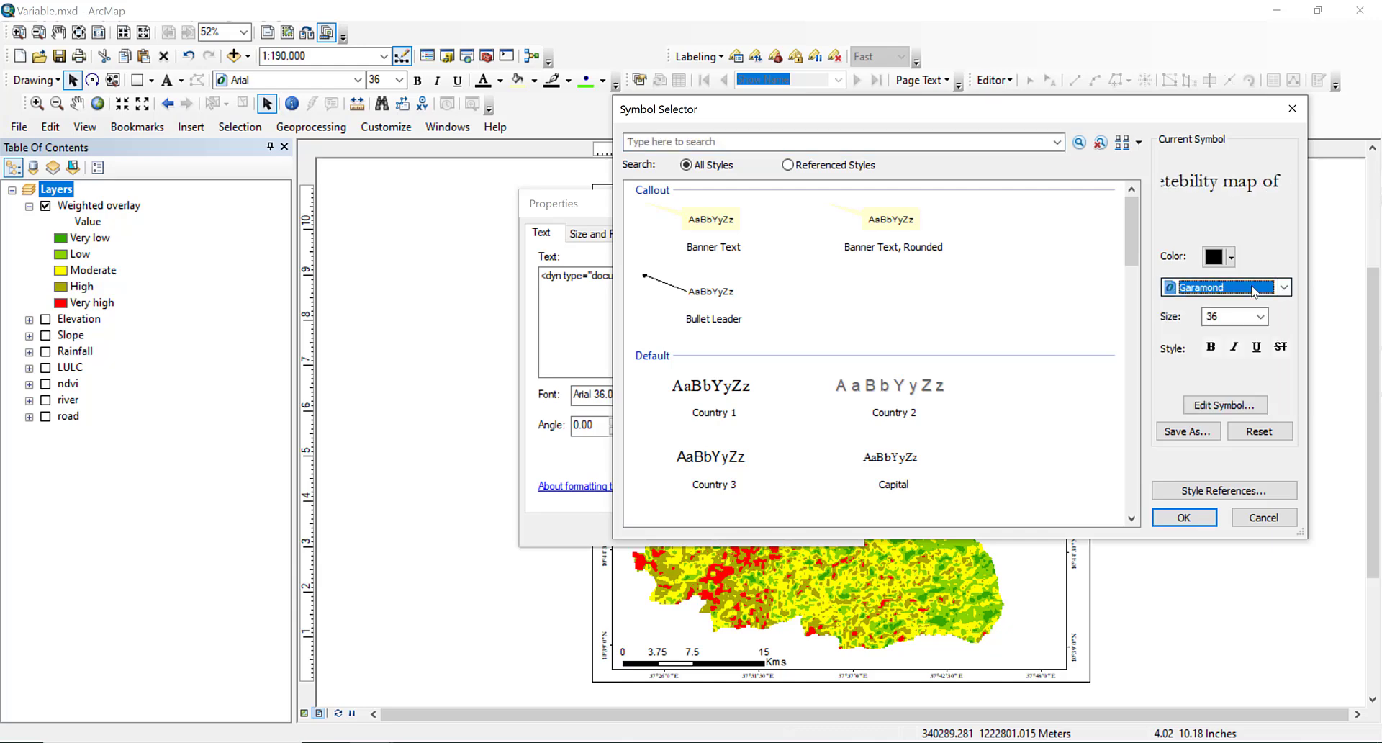
pyautogui.click(1195, 516)
pyautogui.click(824, 529)
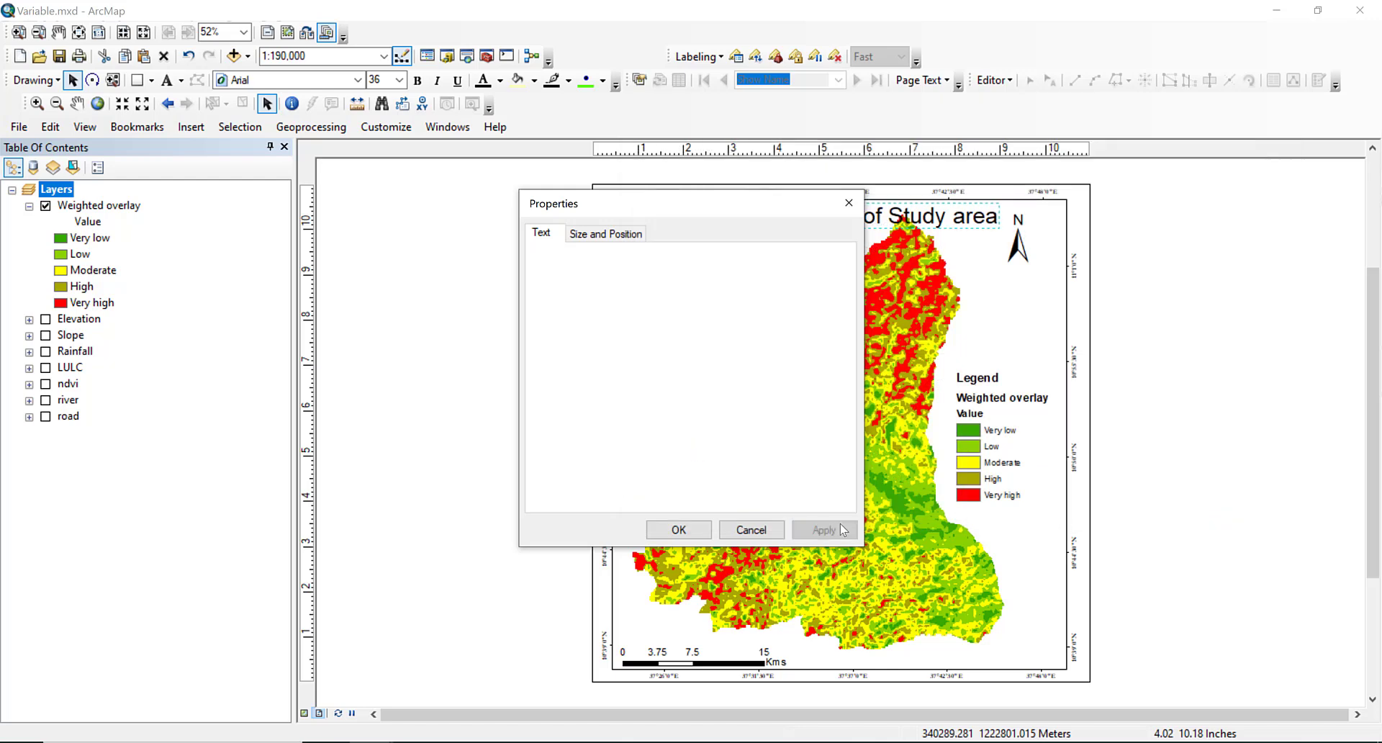
pyautogui.click(676, 529)
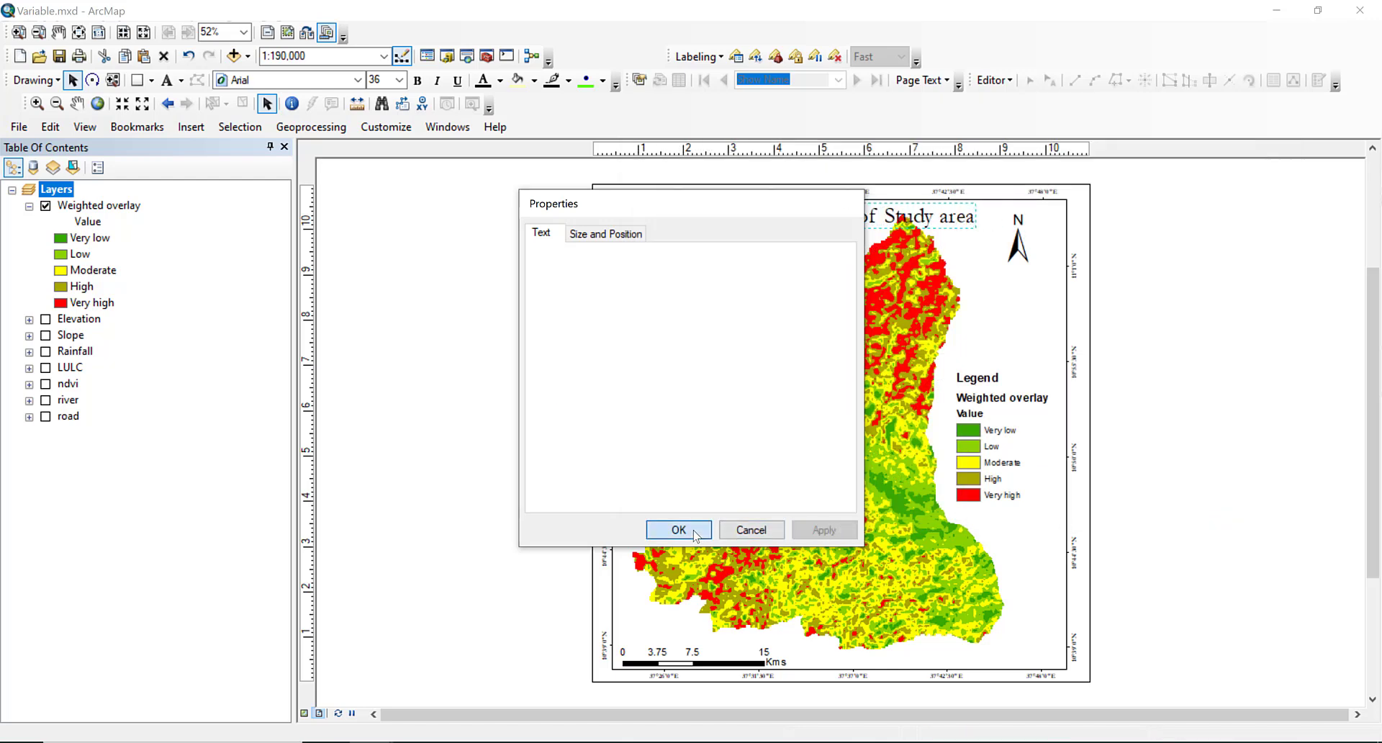
# Move the map title to the upper-left inside the map frame and shift the raster slightly down to clear the title.
pyautogui.moveTo(824, 225); pyautogui.dragTo(790, 230)
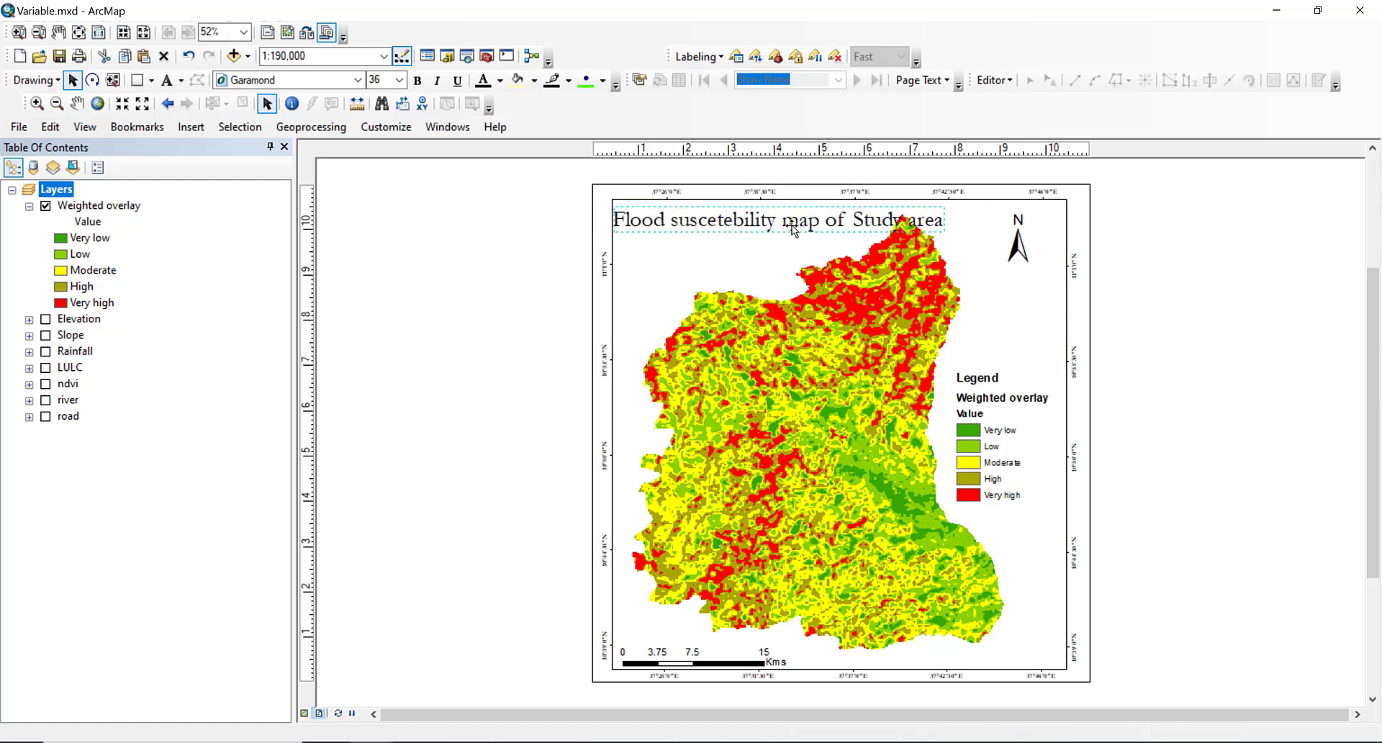
pyautogui.click(77, 103)
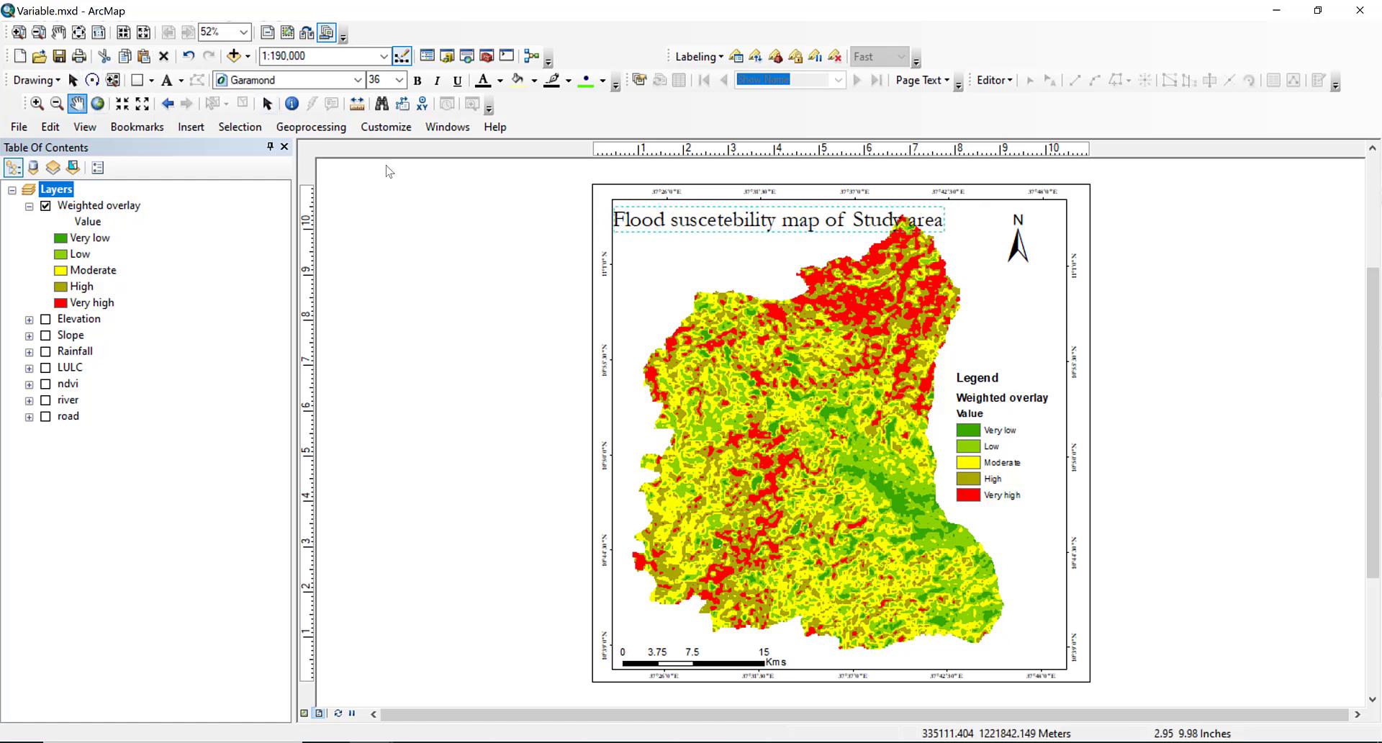
pyautogui.moveTo(784, 403); pyautogui.dragTo(784, 411)
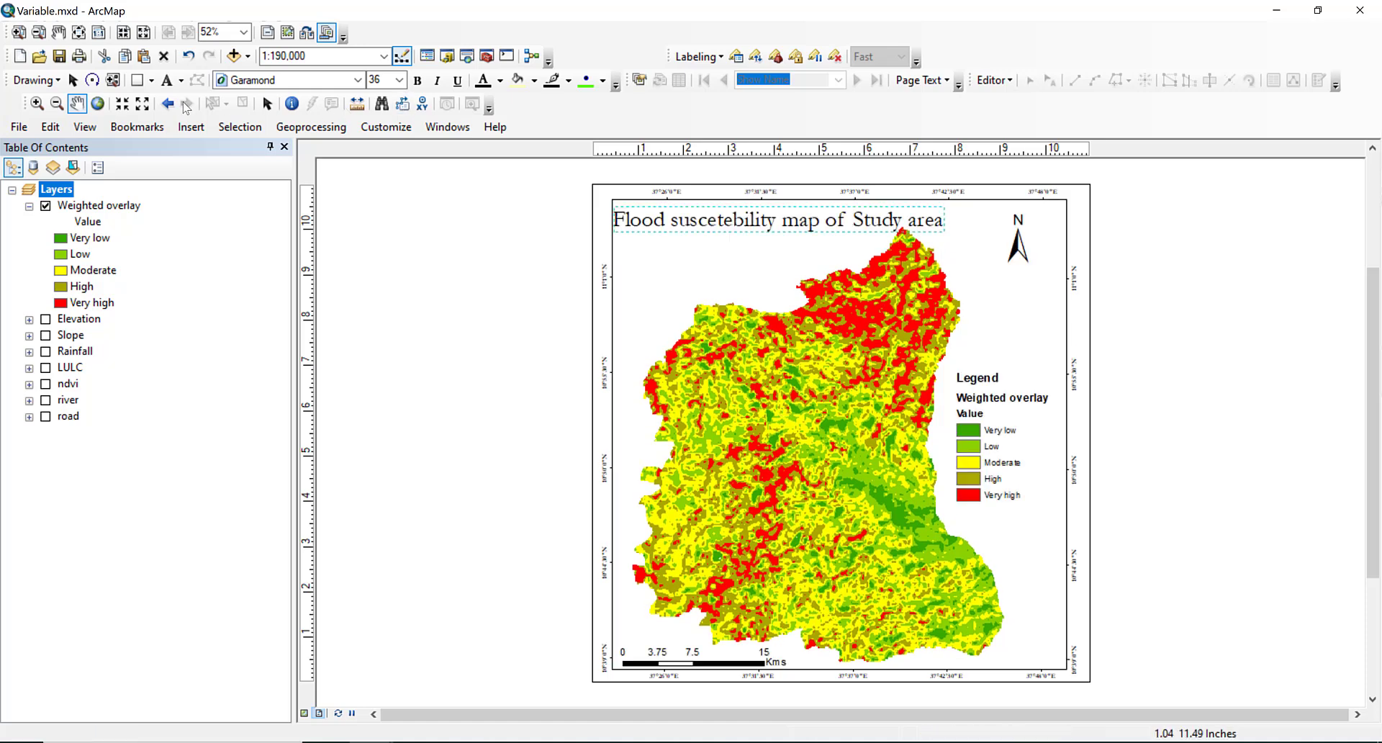
pyautogui.click(266, 108)
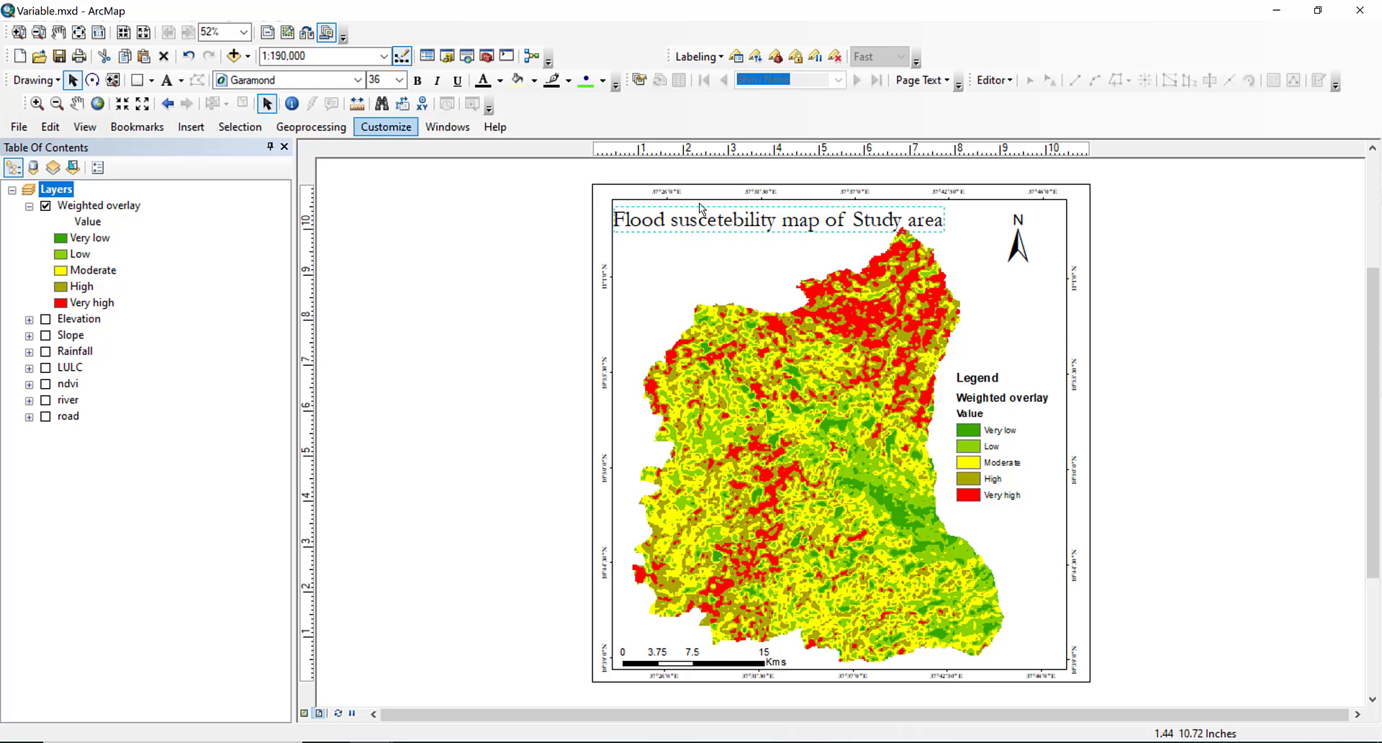
pyautogui.moveTo(743, 221); pyautogui.dragTo(747, 218)
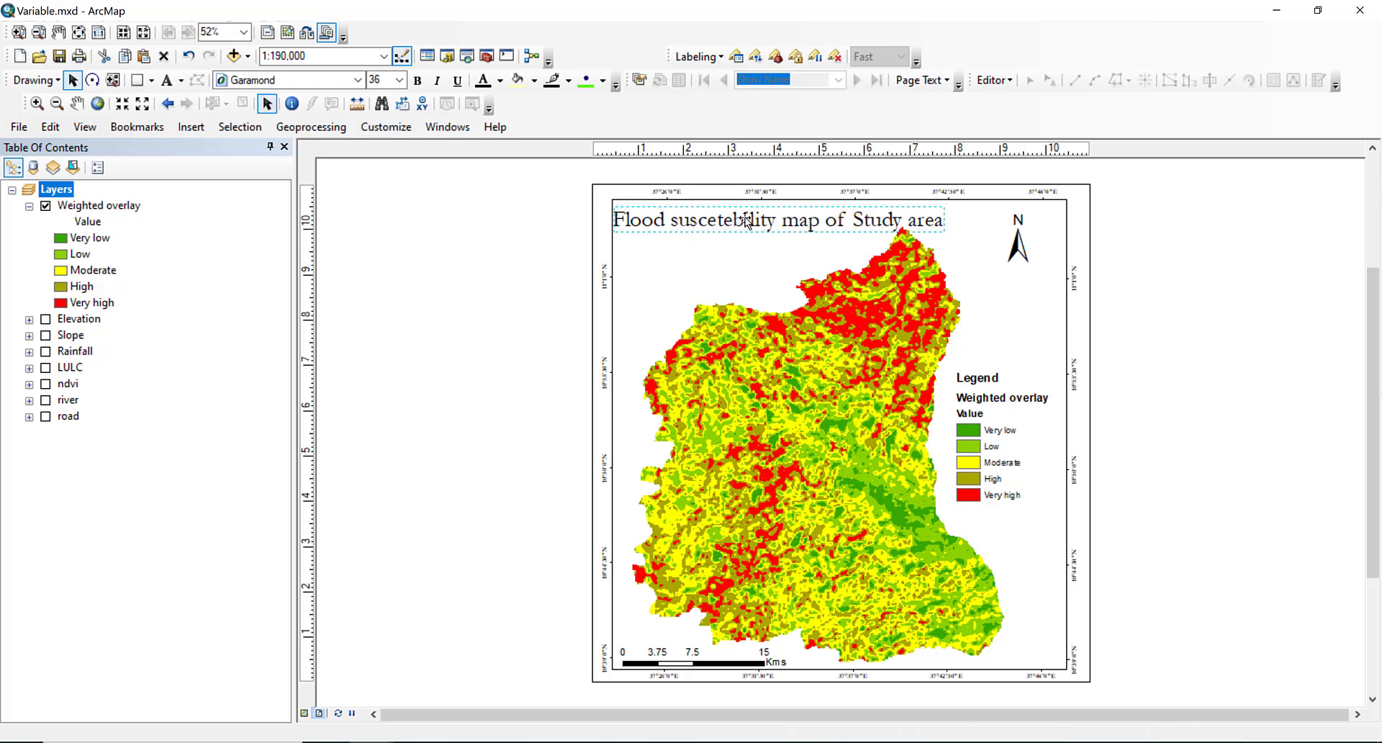
pyautogui.click(1029, 297)
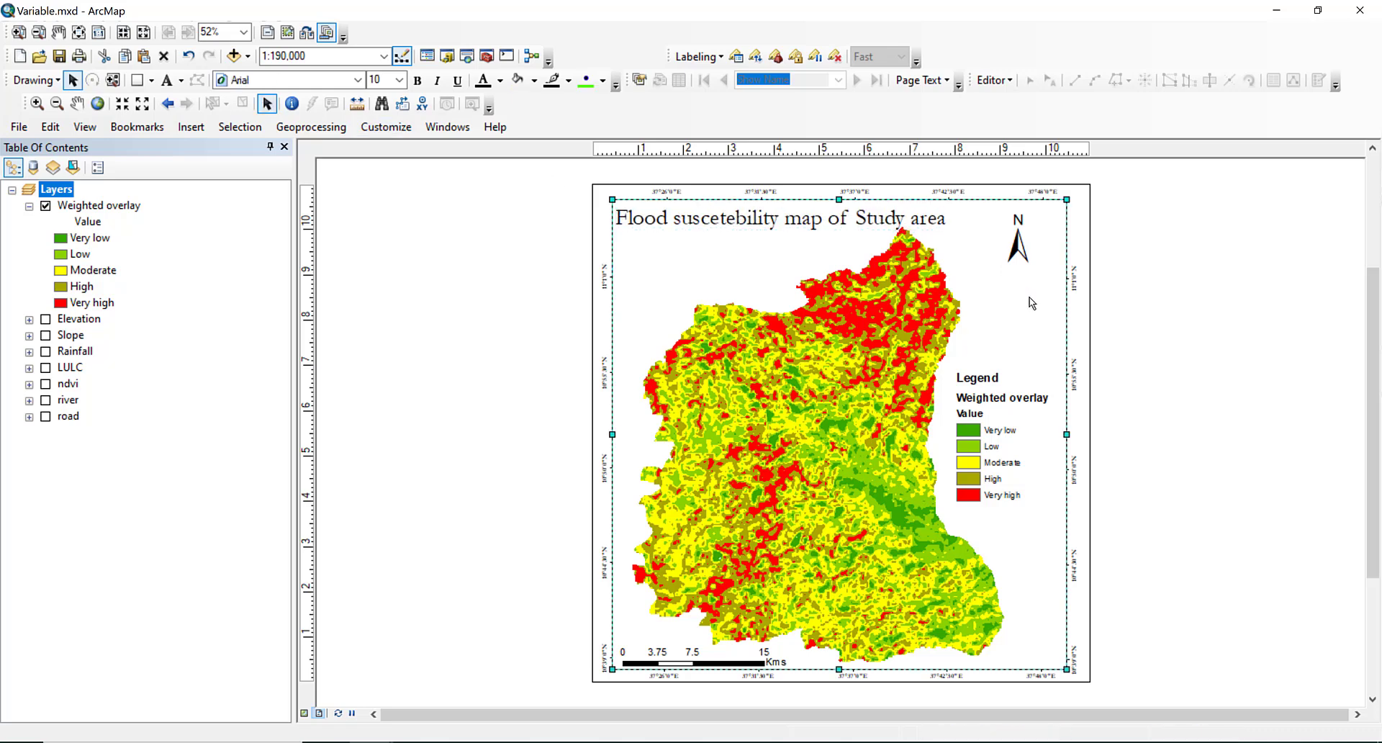
pyautogui.click(1221, 428)
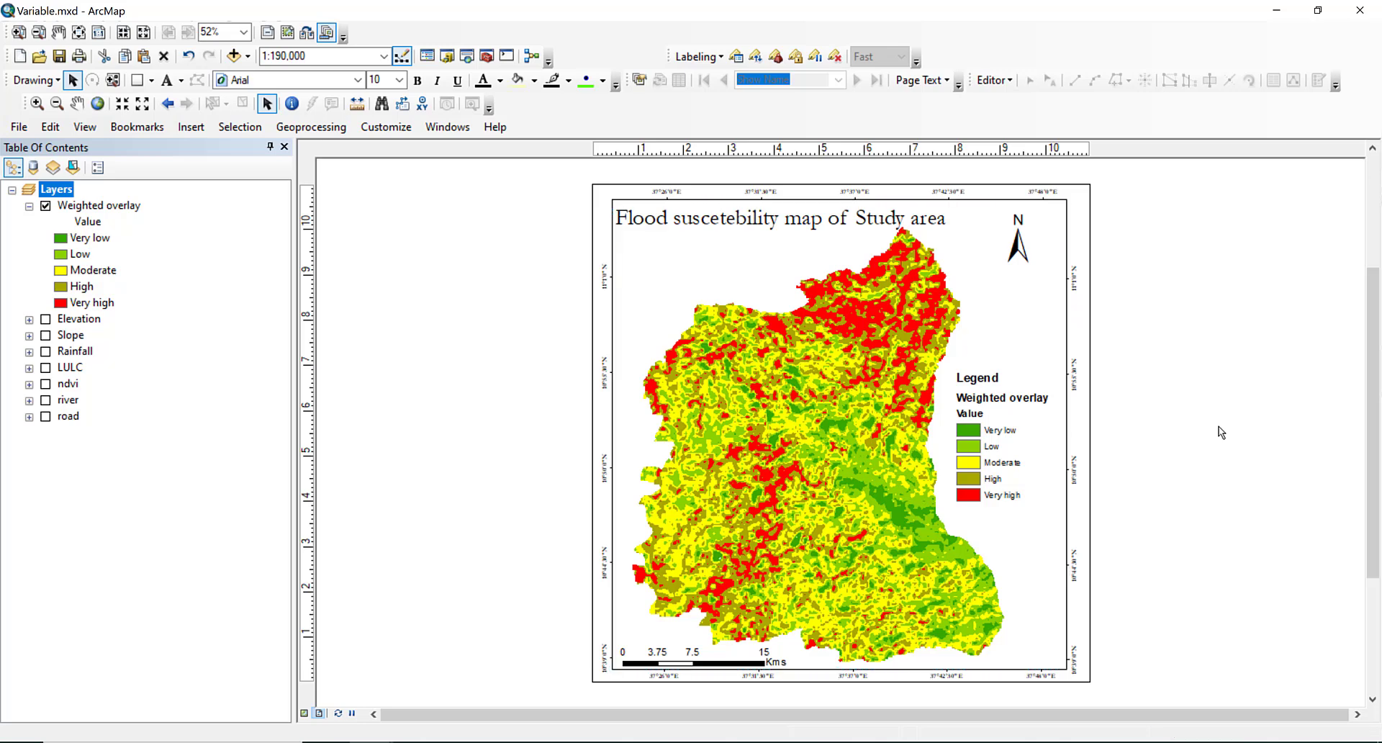
# Give the legend a light orange background fill.
pyautogui.click(996, 413)
pyautogui.rightClick(991, 409)
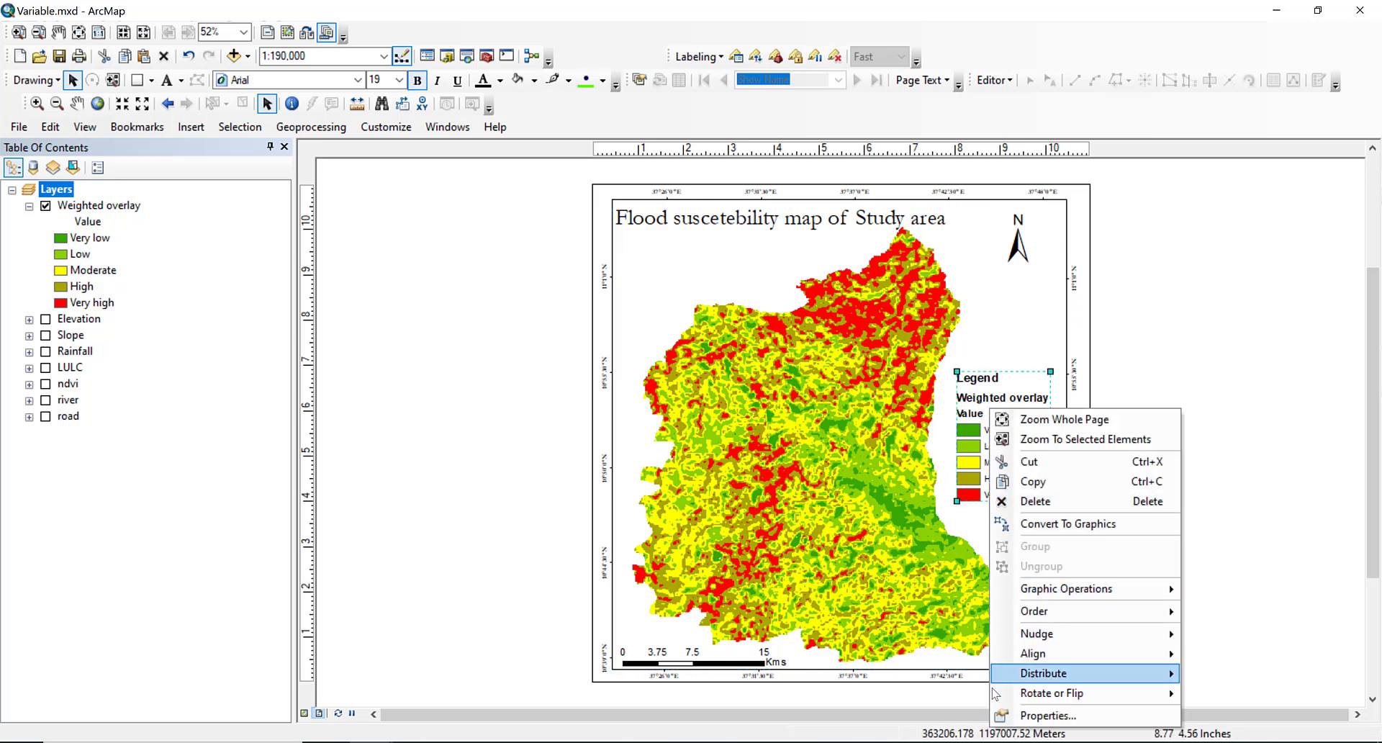
pyautogui.click(999, 716)
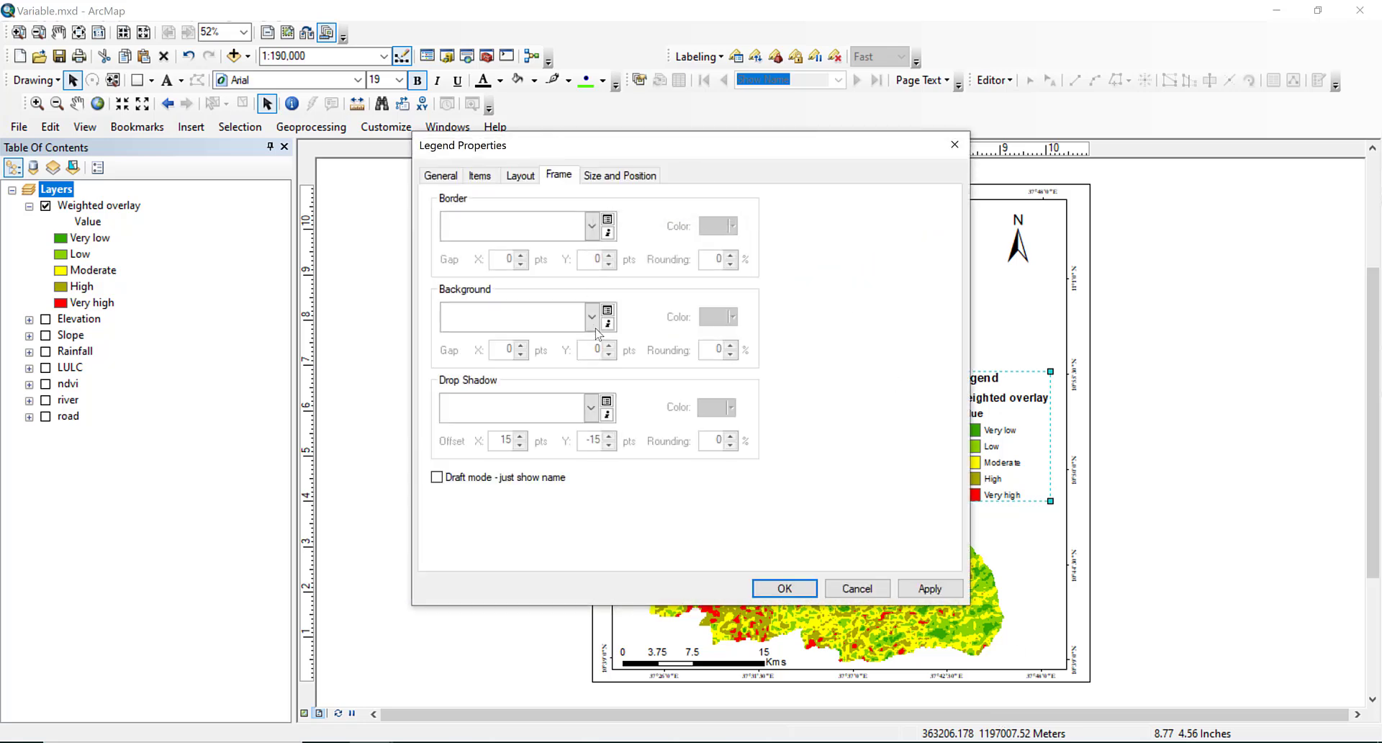
pyautogui.click(592, 326)
pyautogui.click(580, 407)
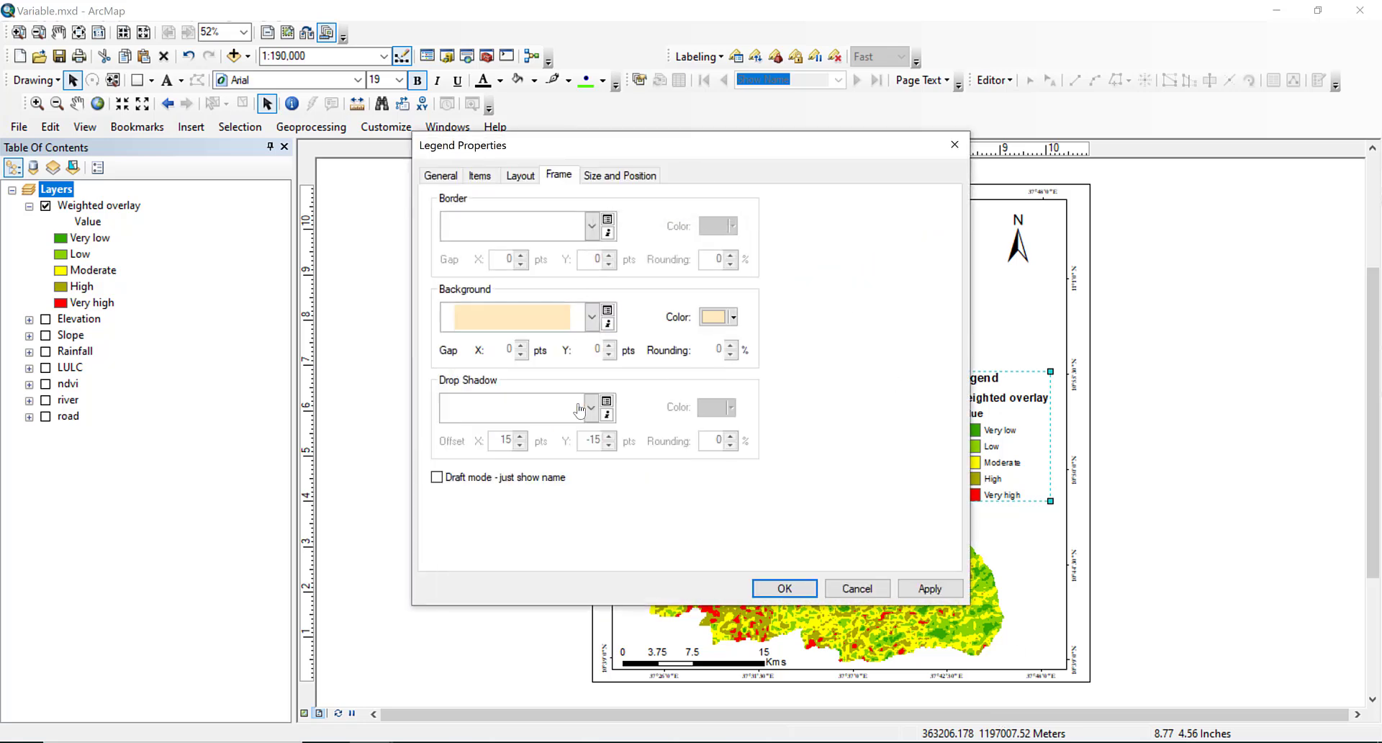
pyautogui.click(784, 588)
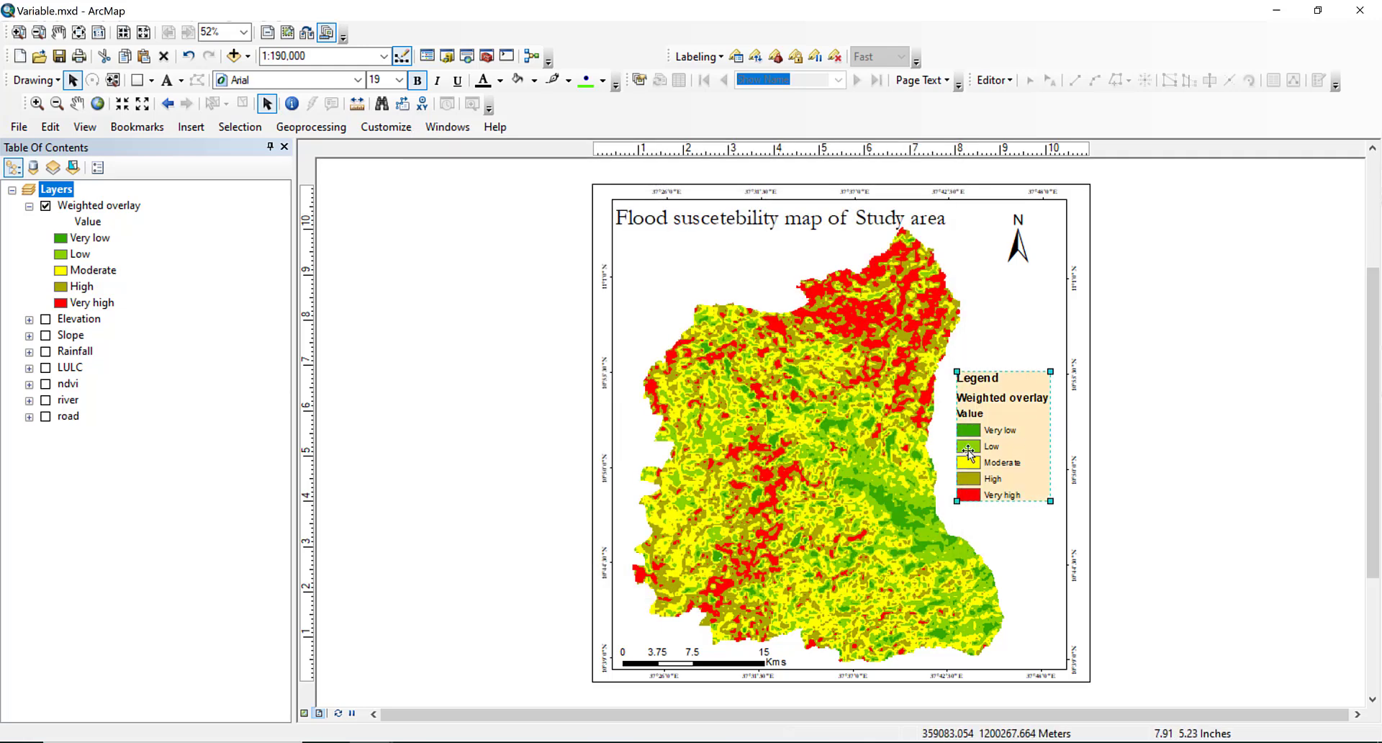
# Set the Weighted overlay legend item style to Horizontal Single Symbol Label Only and move the legend up and right, clear of the raster.
pyautogui.rightClick(1001, 454)
pyautogui.click(1066, 441)
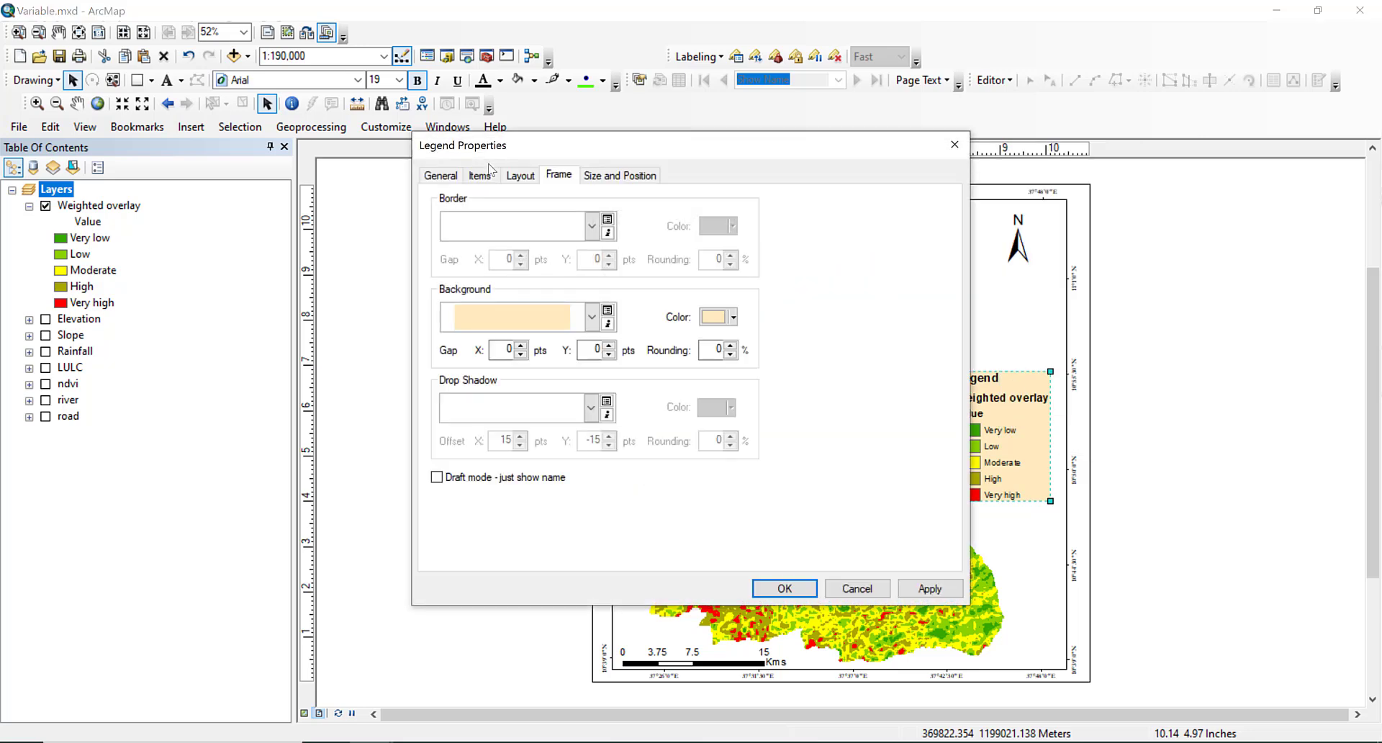
pyautogui.click(440, 175)
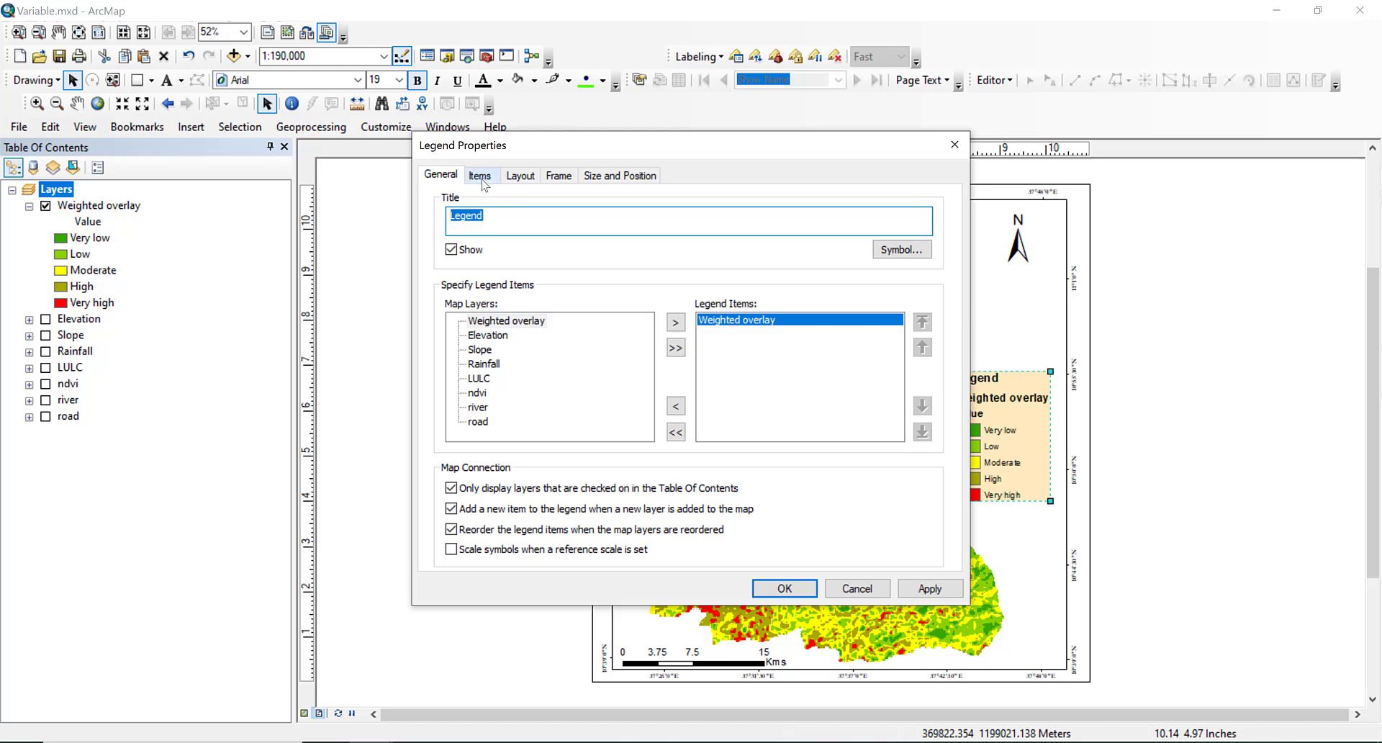
pyautogui.click(480, 176)
pyautogui.click(498, 550)
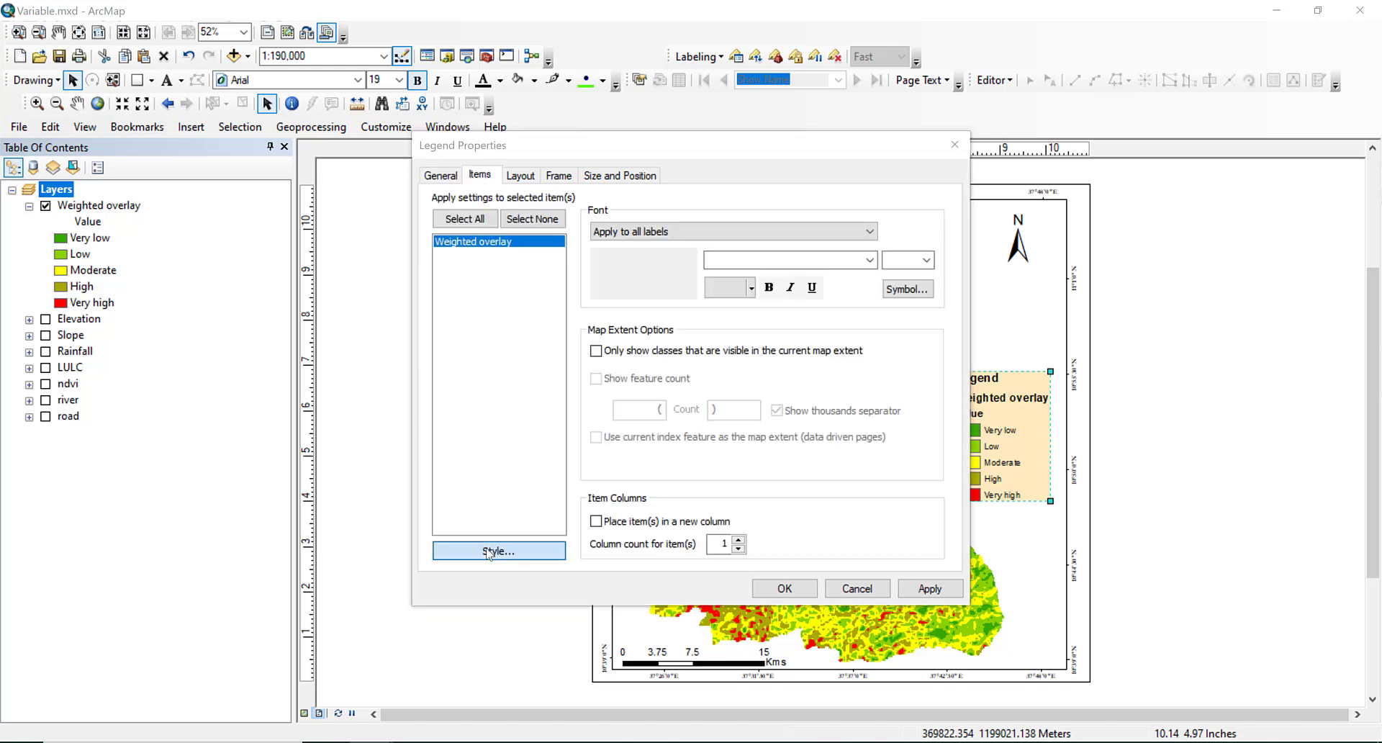
pyautogui.click(480, 428)
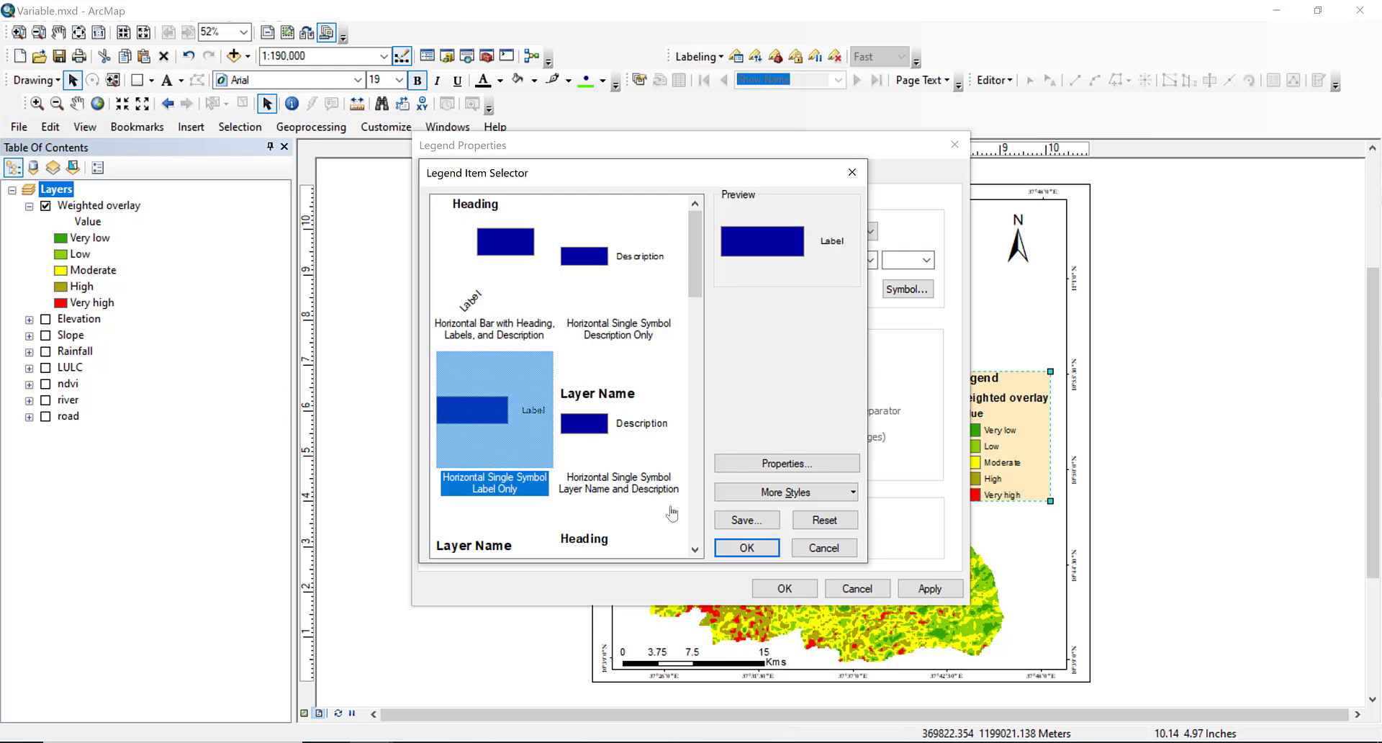
pyautogui.click(738, 549)
pyautogui.click(930, 589)
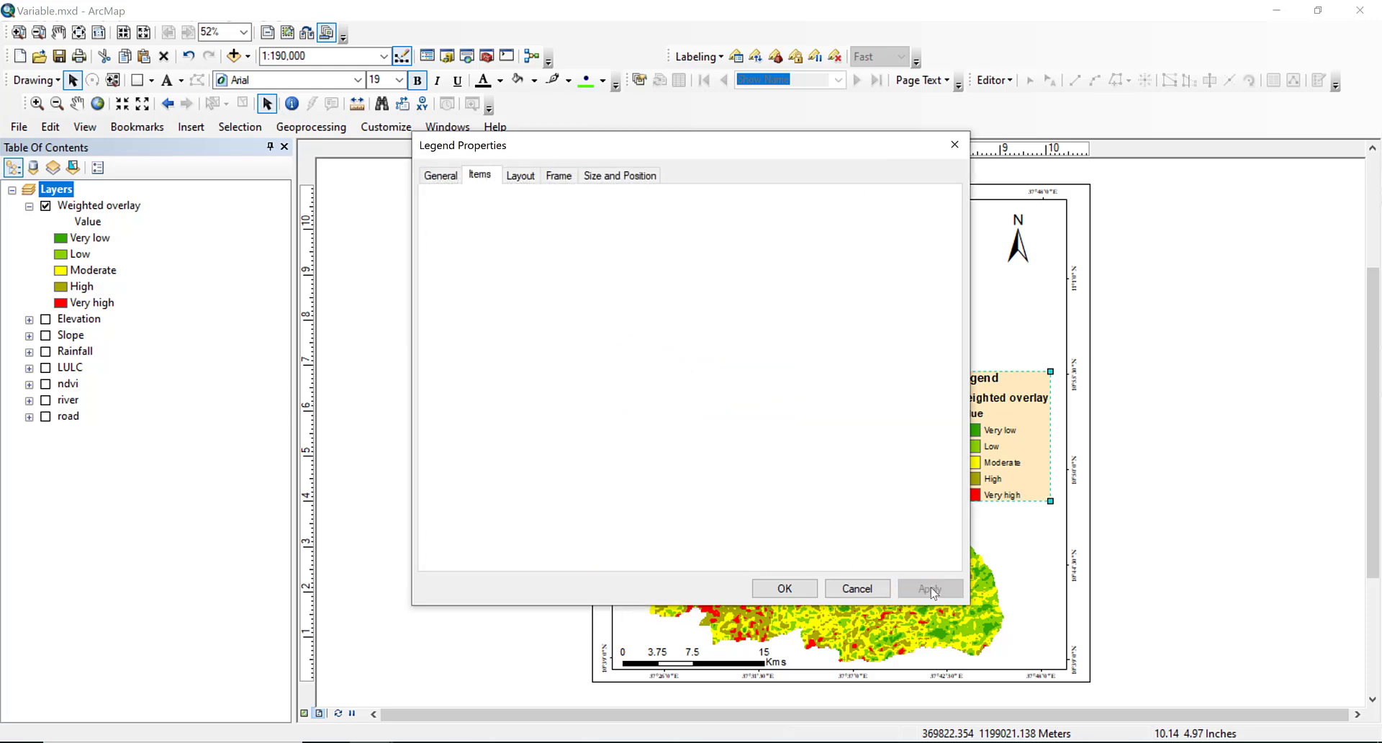
pyautogui.click(785, 588)
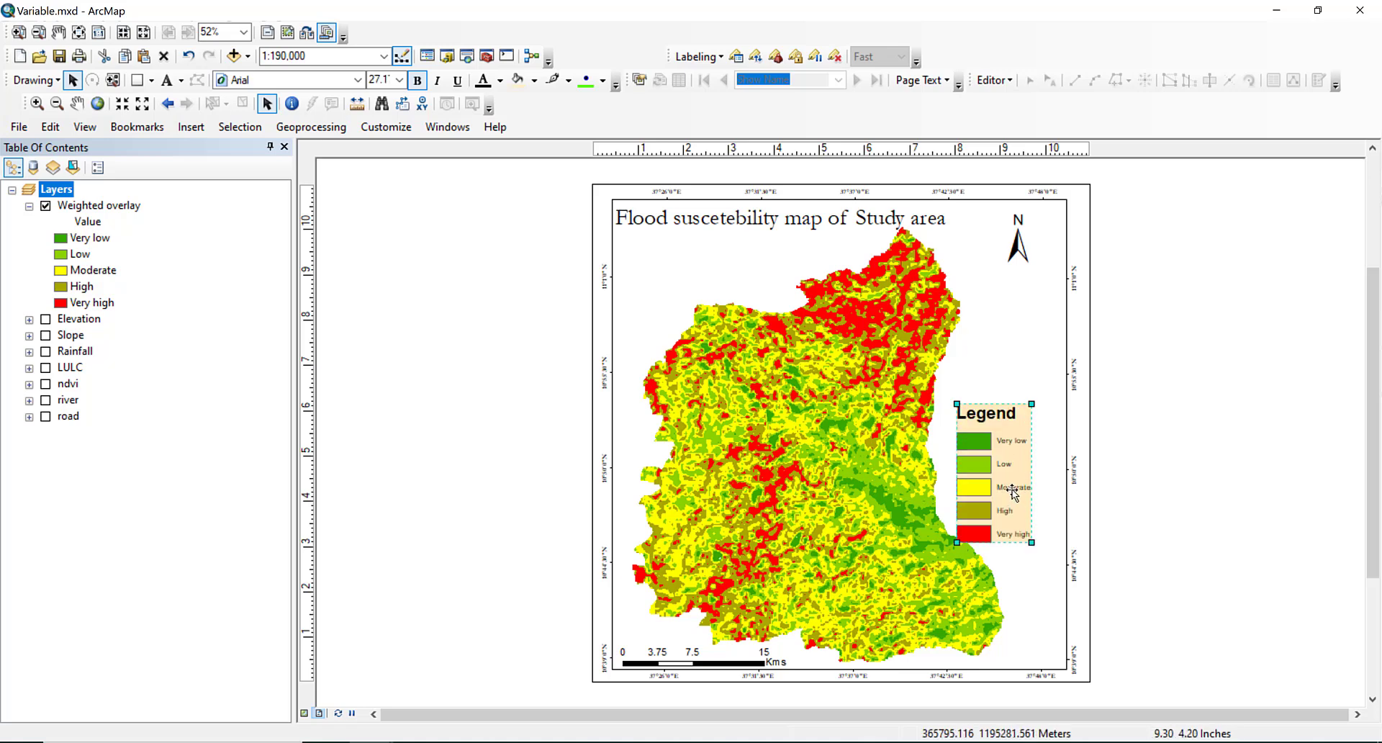
pyautogui.moveTo(1007, 493); pyautogui.dragTo(1028, 468)
# Change all Weighted overlay legend labels to Garamond in a larger size and shift the legend back inside the map frame.
pyautogui.rightClick(1019, 469)
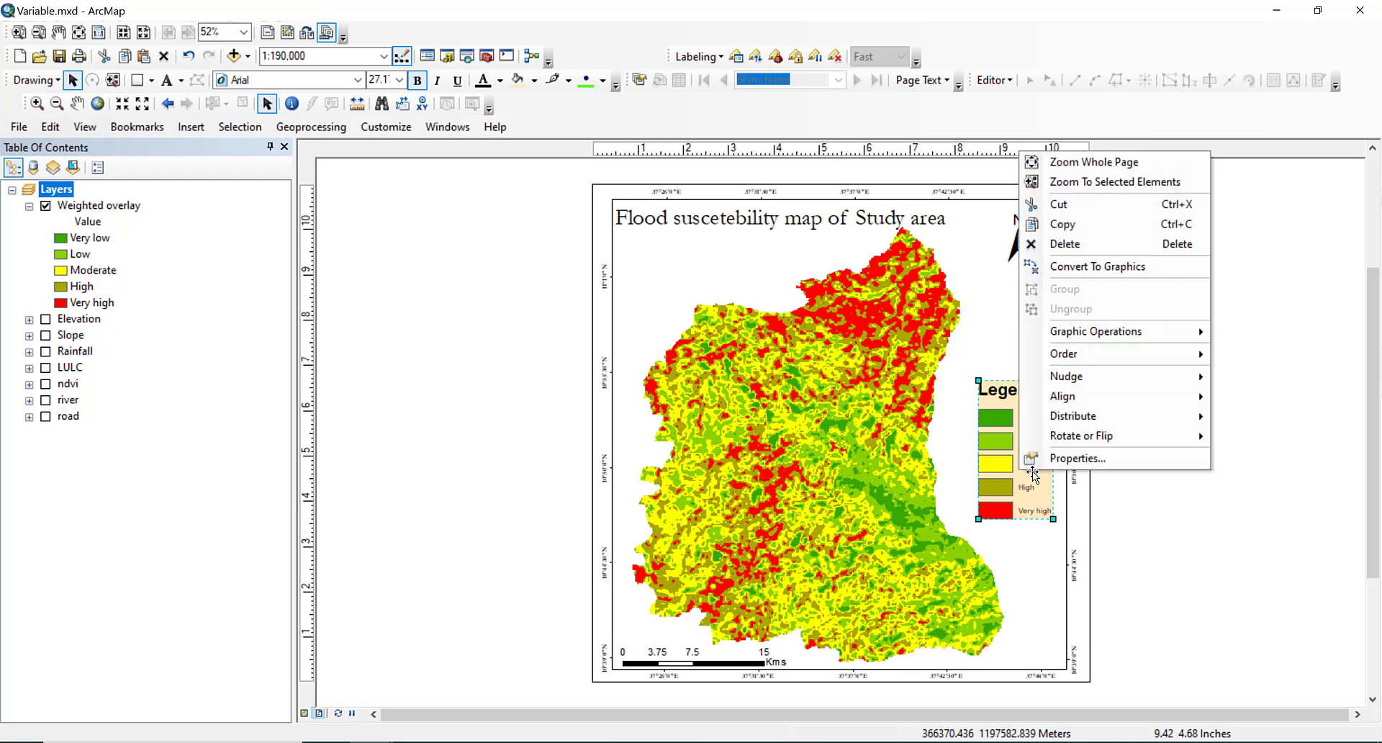
pyautogui.click(1050, 457)
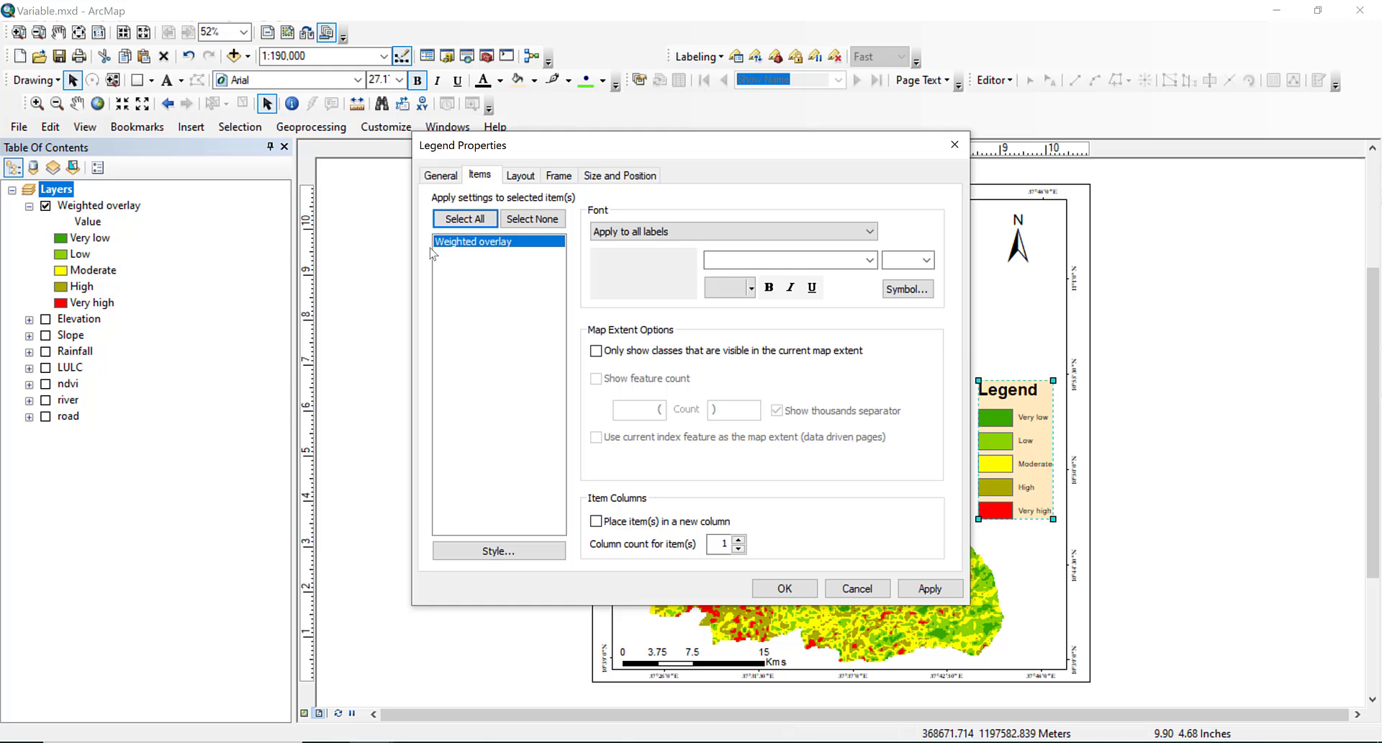
pyautogui.click(870, 261)
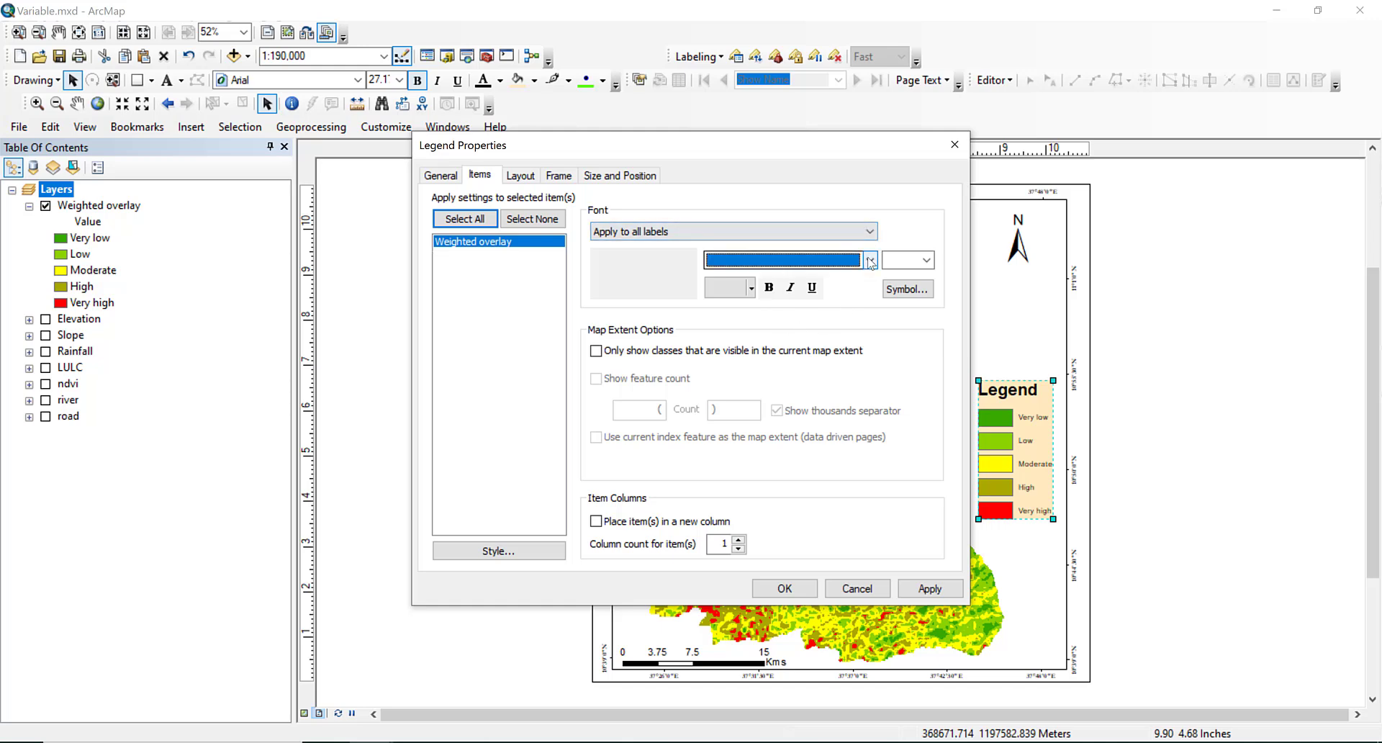
pyautogui.write('gar')
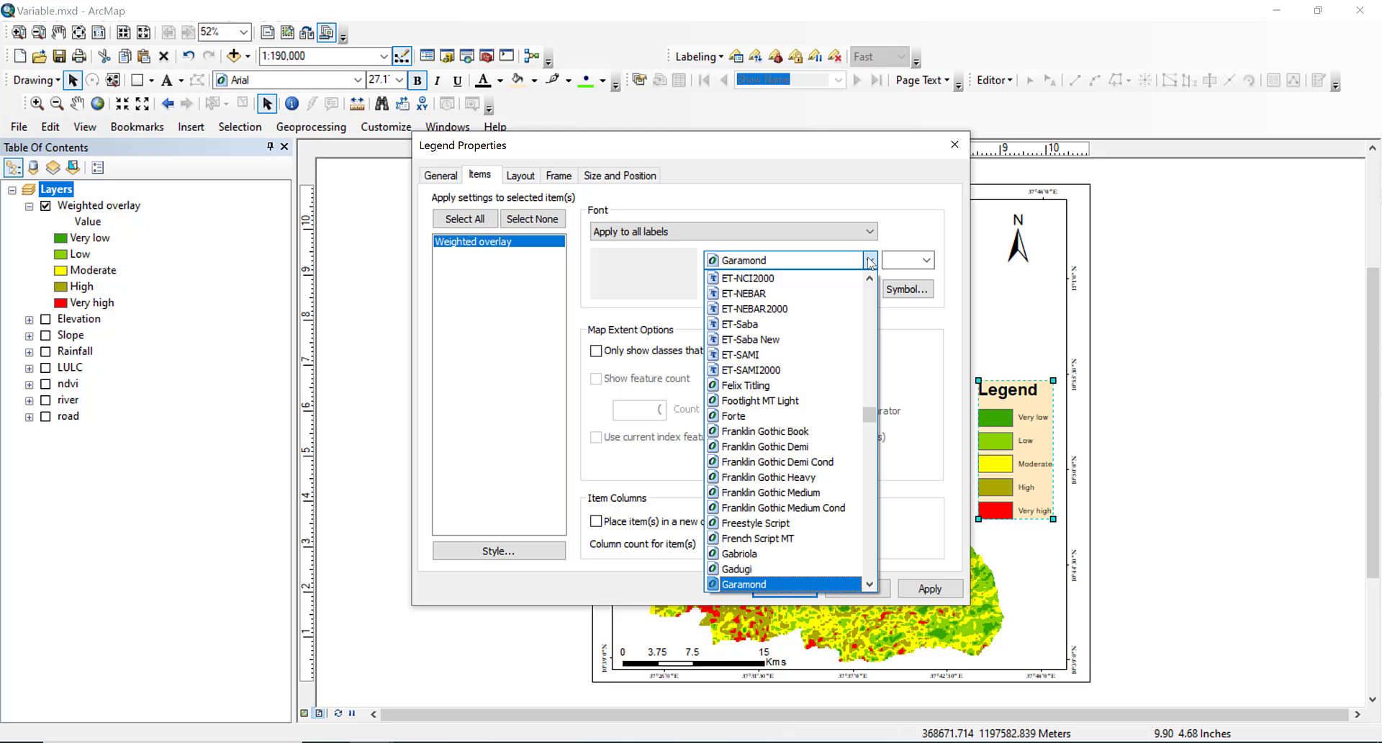
pyautogui.click(757, 589)
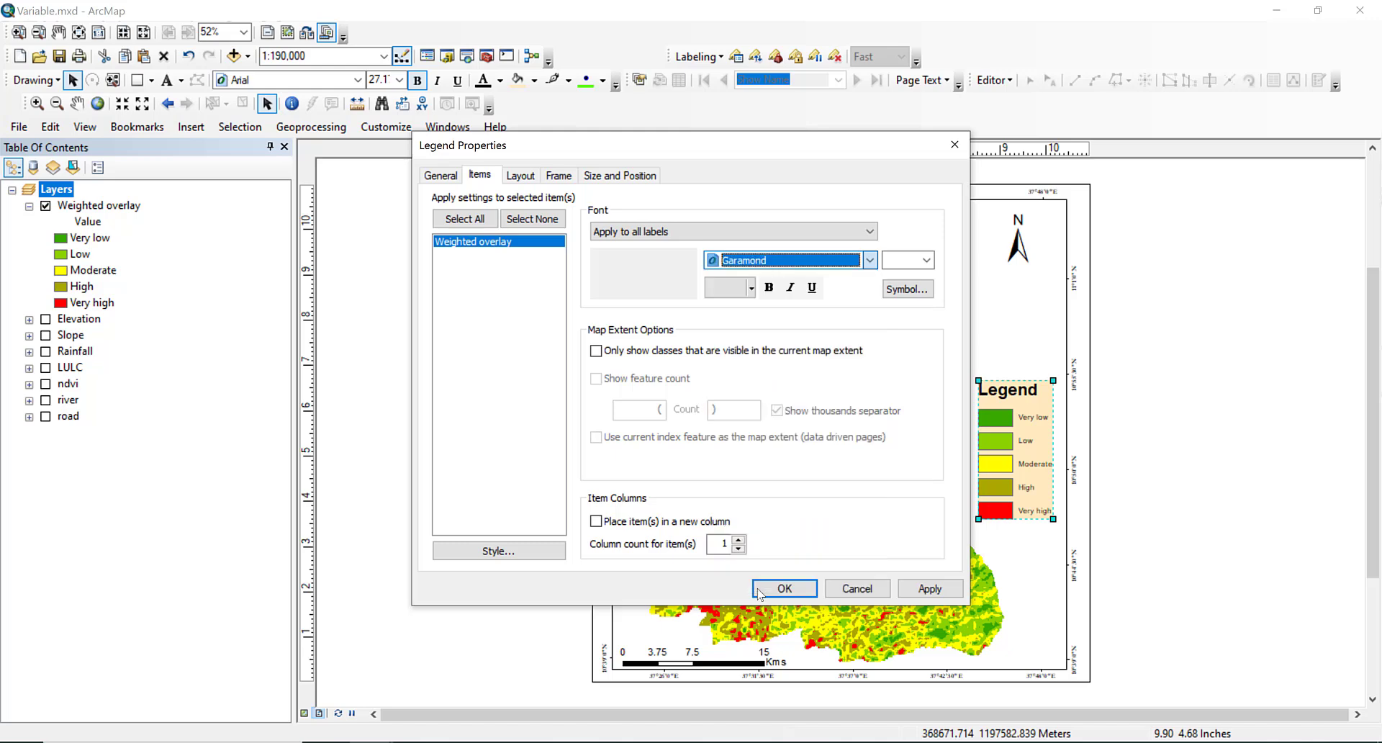
pyautogui.click(927, 262)
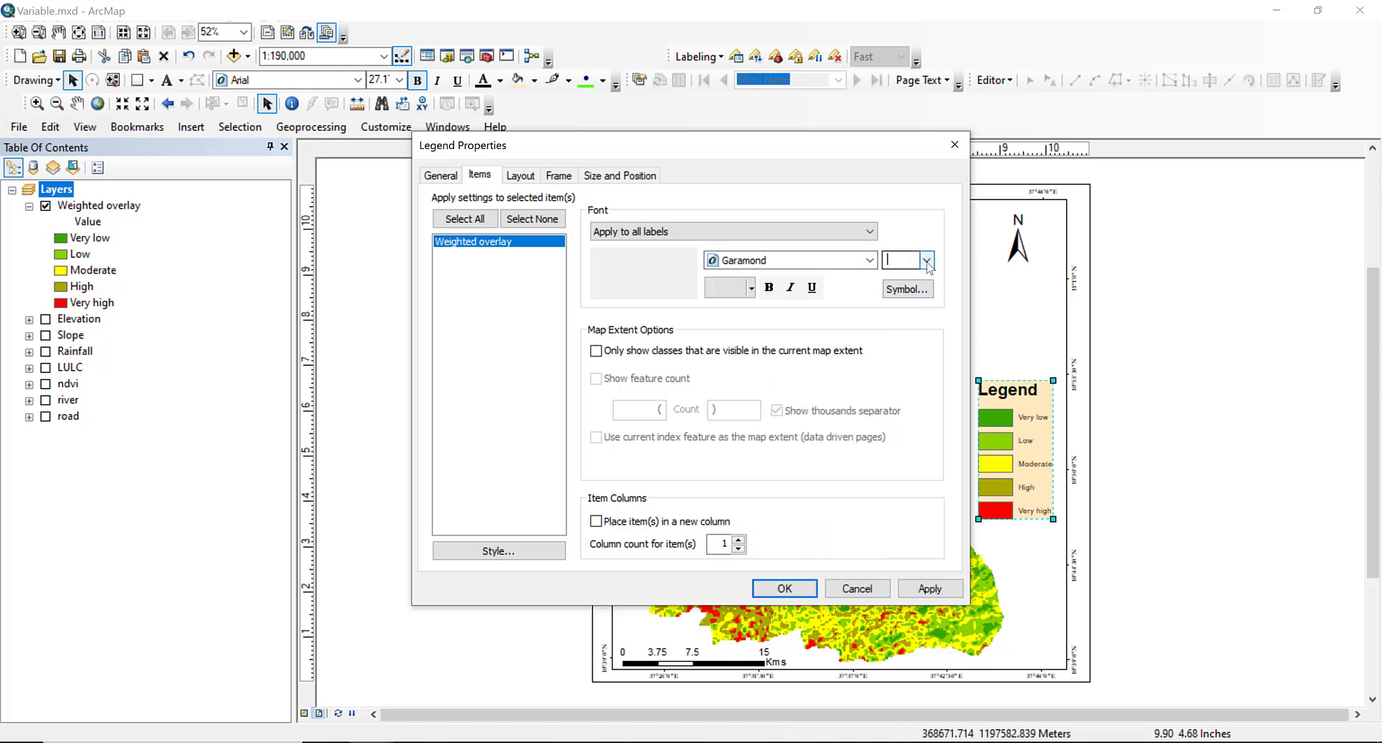
pyautogui.click(927, 262)
pyautogui.click(909, 423)
pyautogui.click(929, 588)
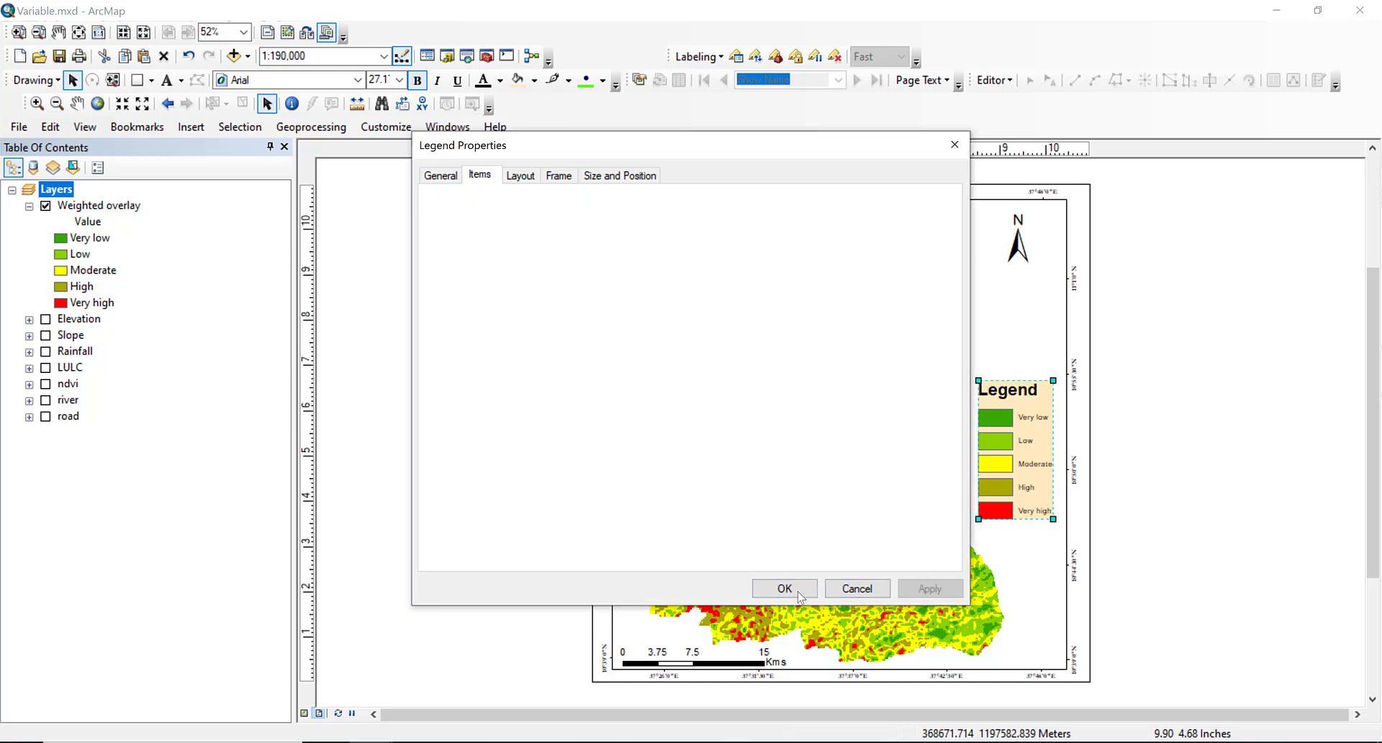
pyautogui.click(798, 595)
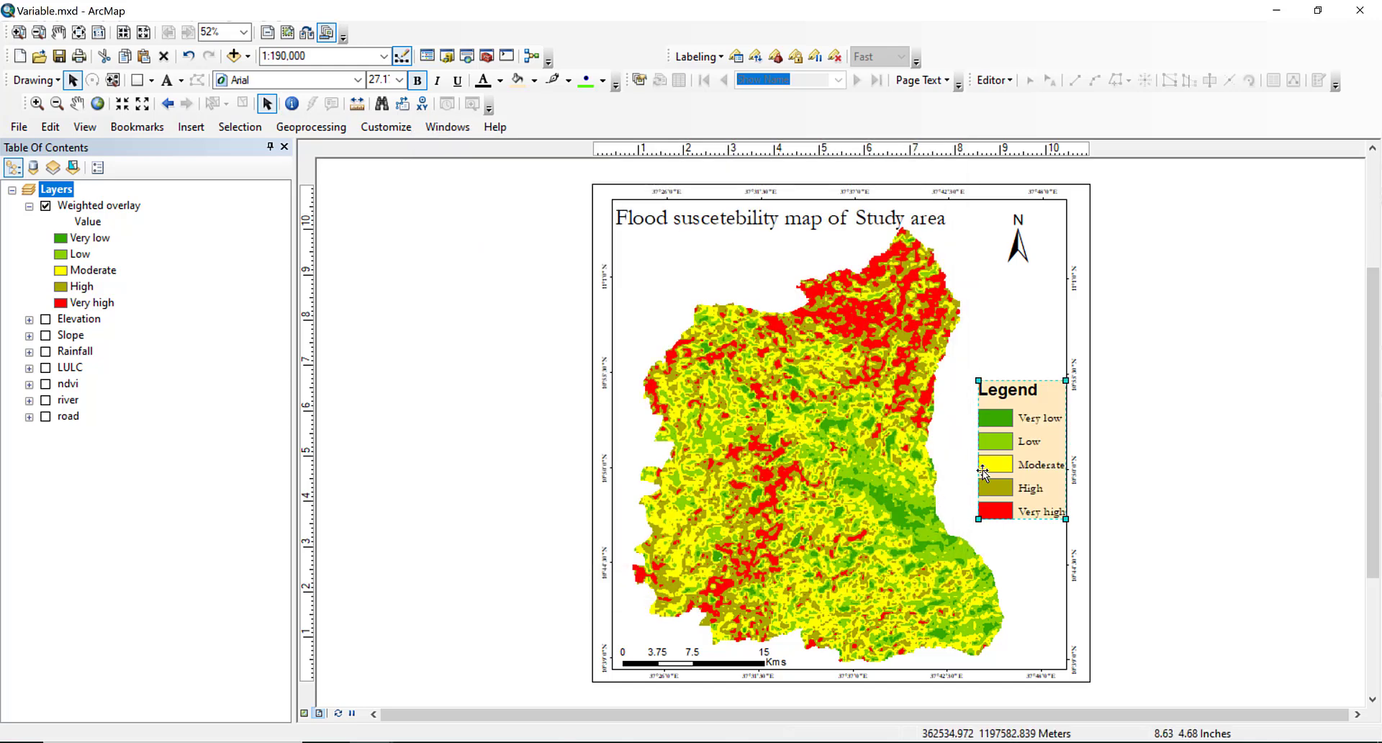
pyautogui.moveTo(983, 472); pyautogui.dragTo(969, 461)
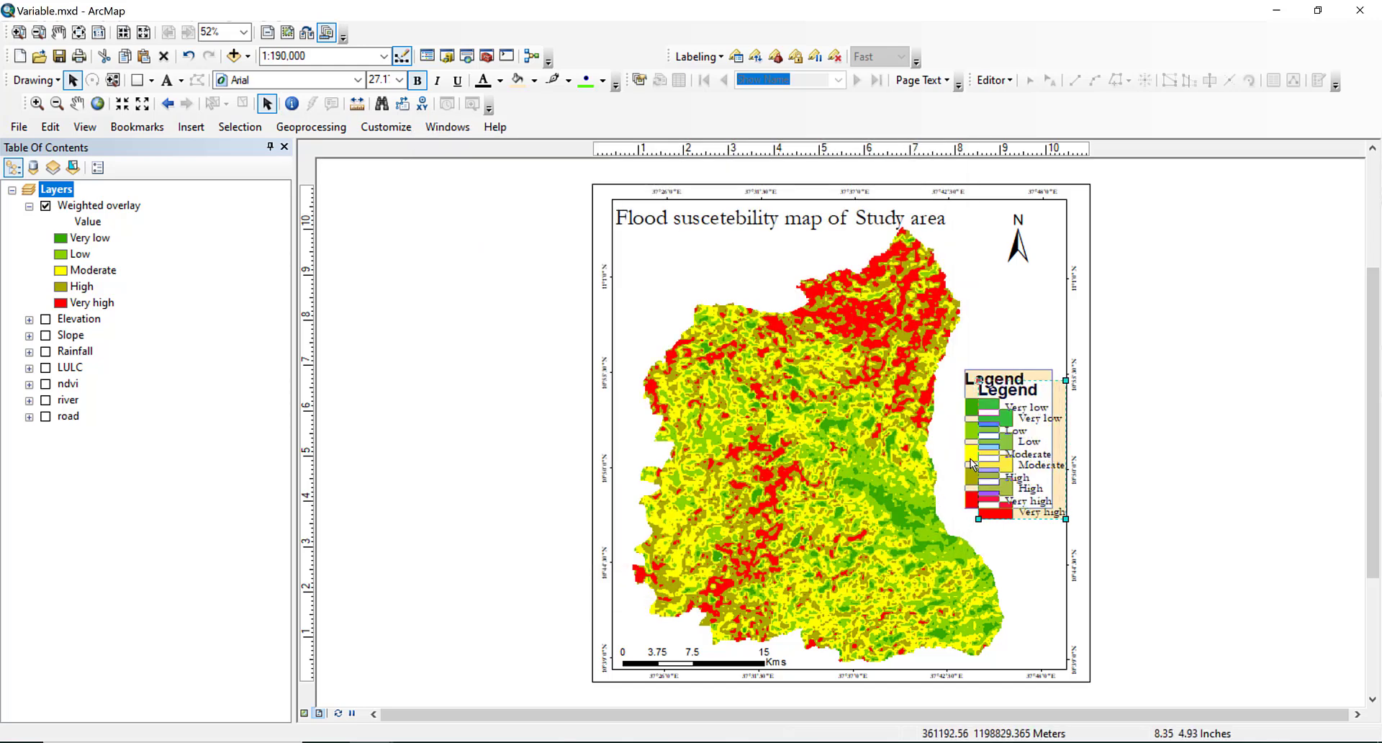
# Change the font of the legend's title to Garamond.
pyautogui.rightClick(1022, 487)
pyautogui.click(1051, 474)
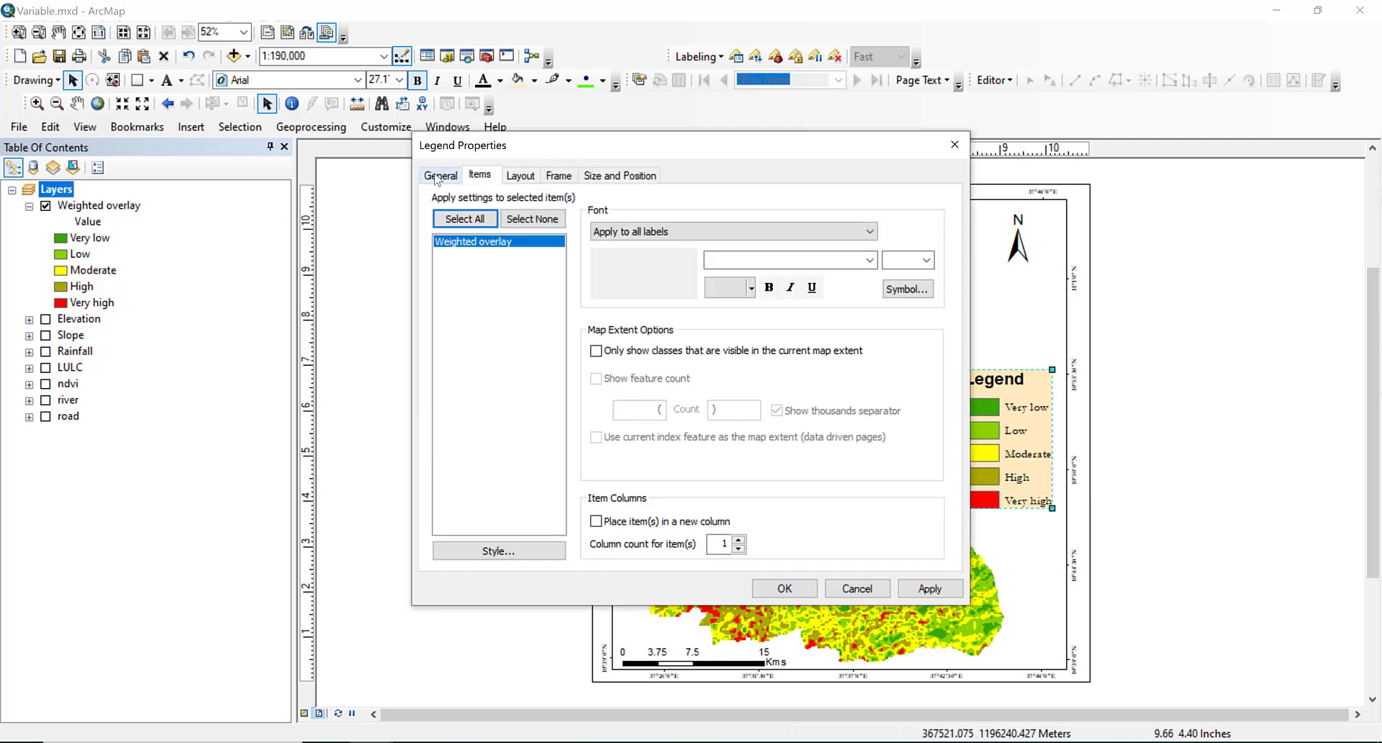
pyautogui.click(439, 175)
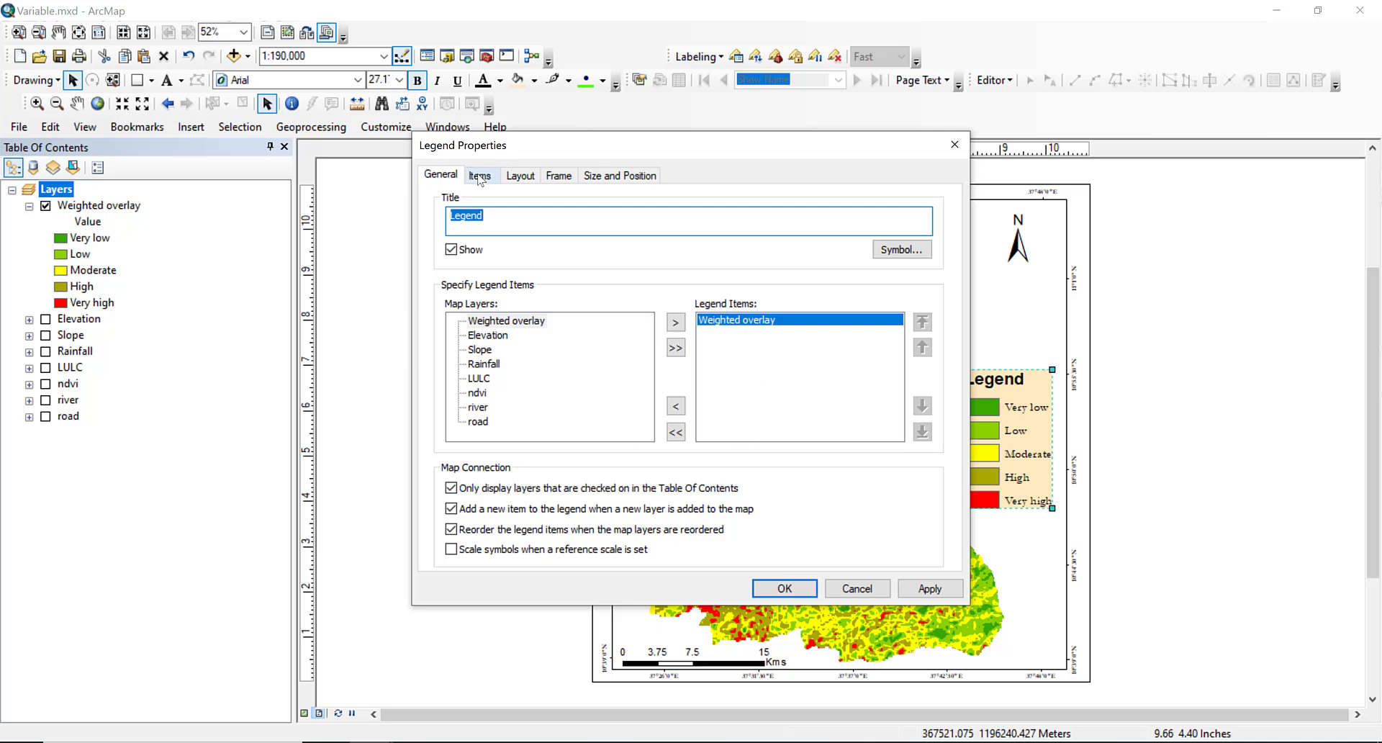
pyautogui.click(903, 253)
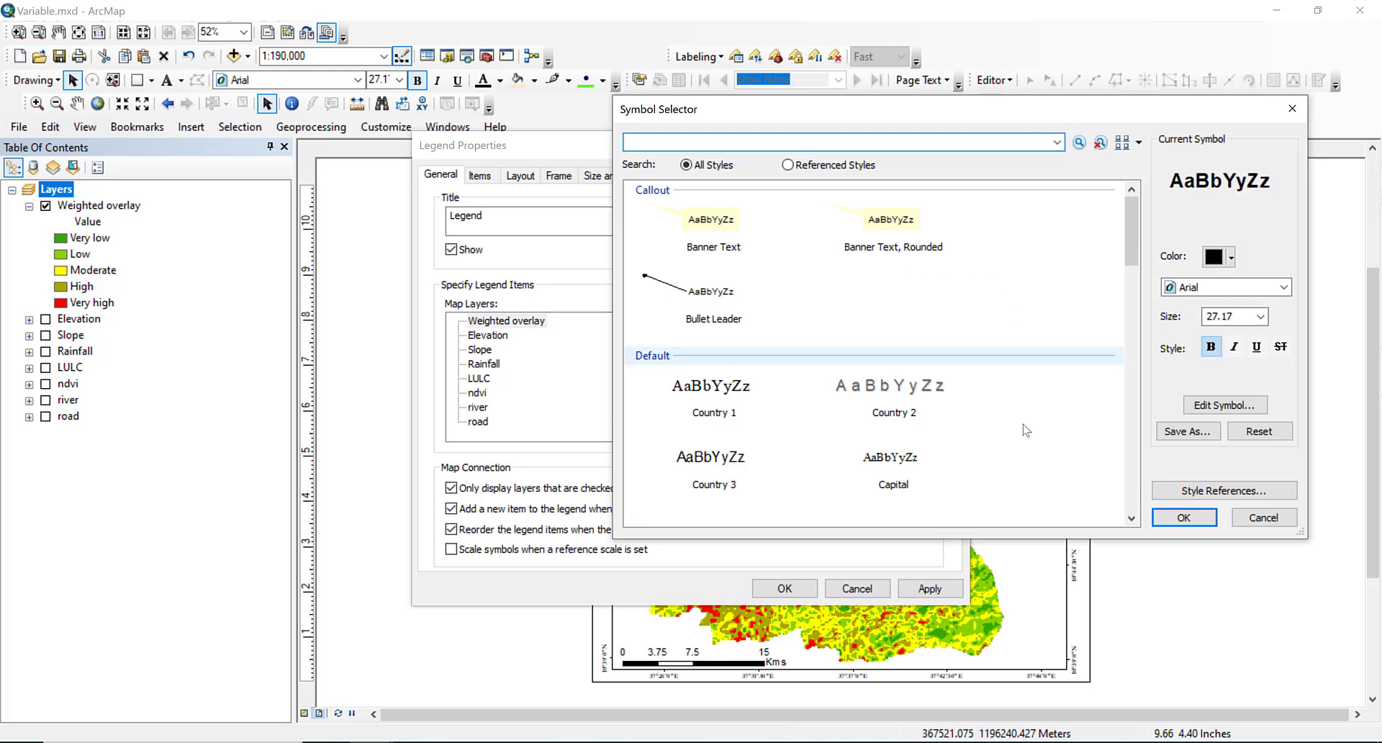
pyautogui.click(1283, 288)
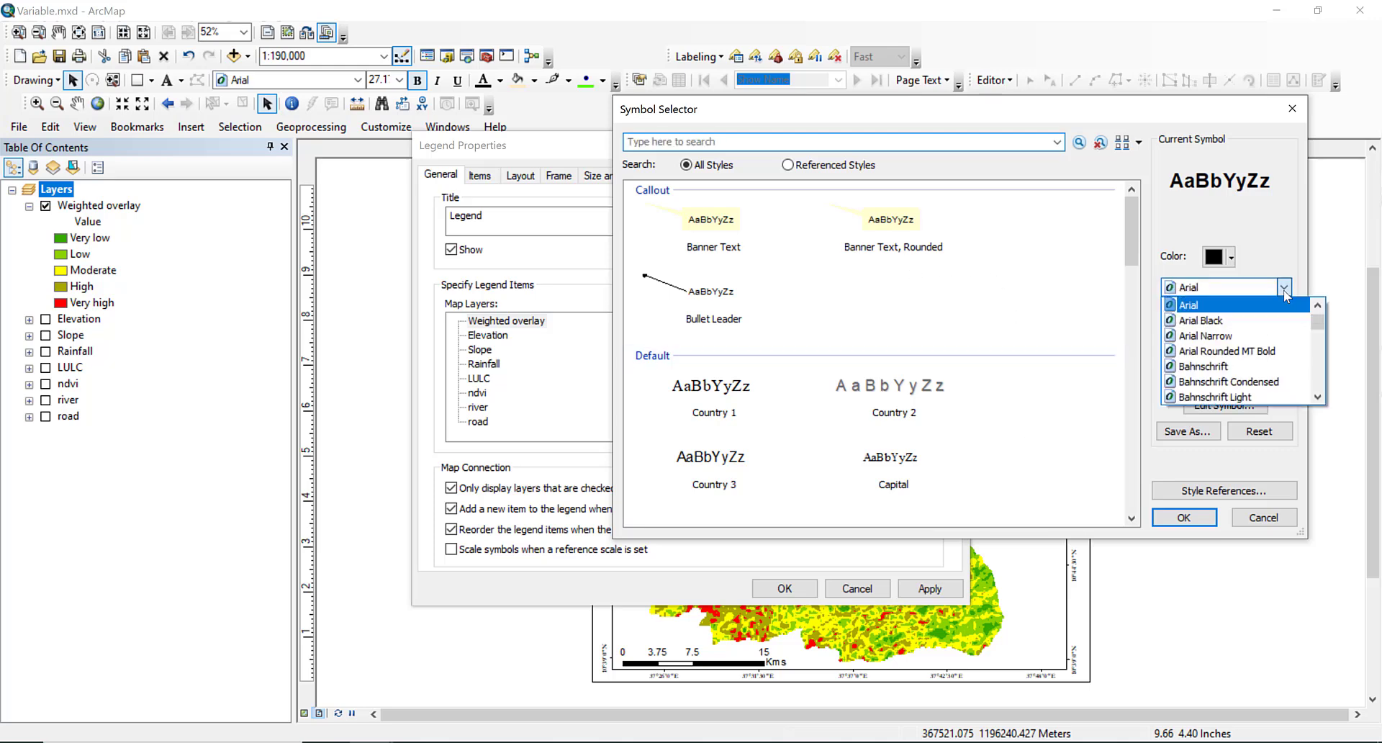
pyautogui.write('gar')
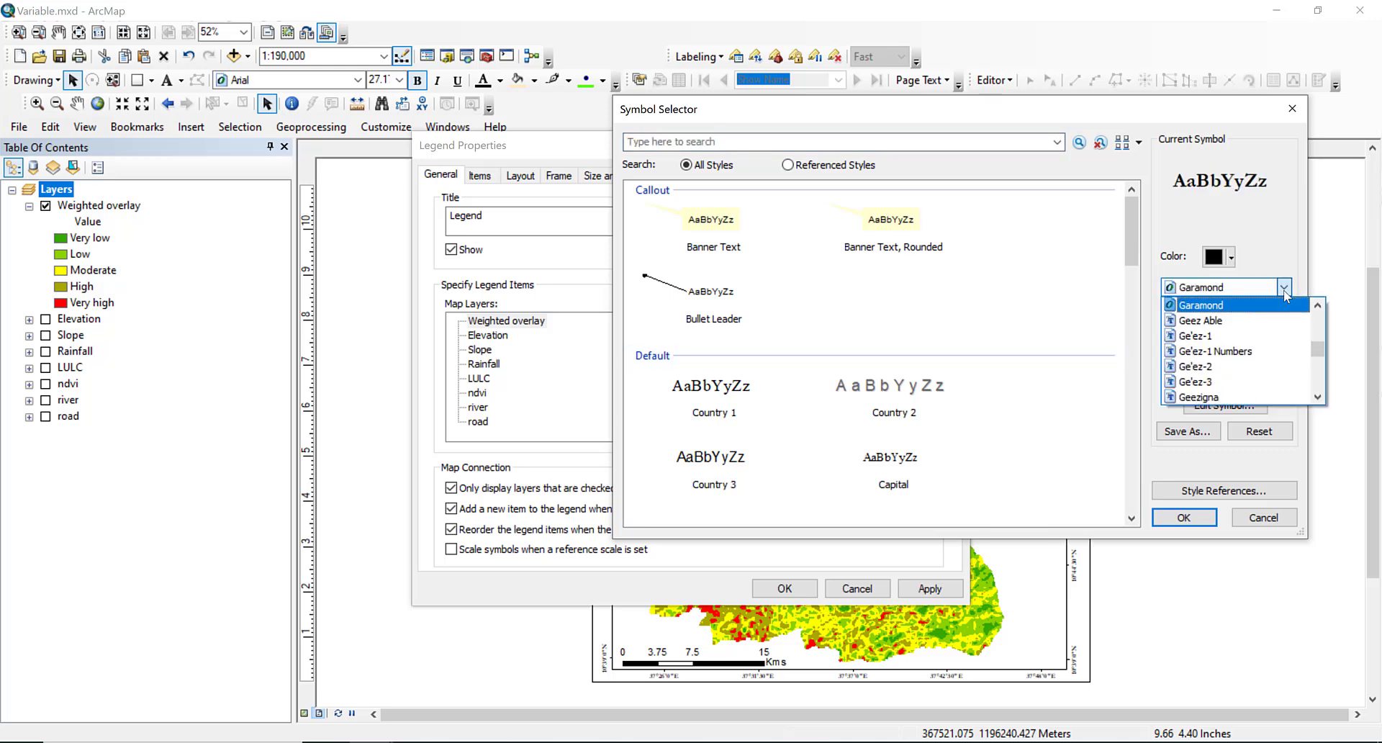
pyautogui.press('Return')
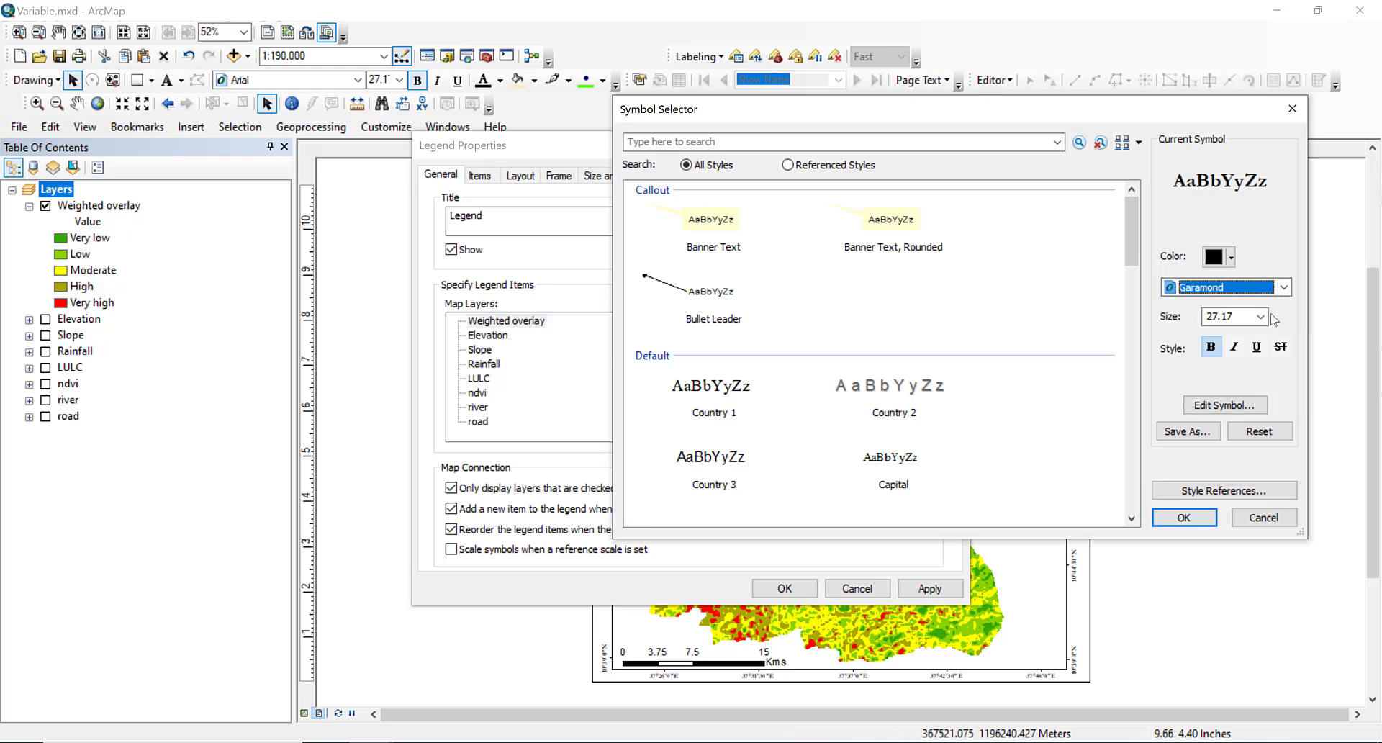
pyautogui.click(1184, 517)
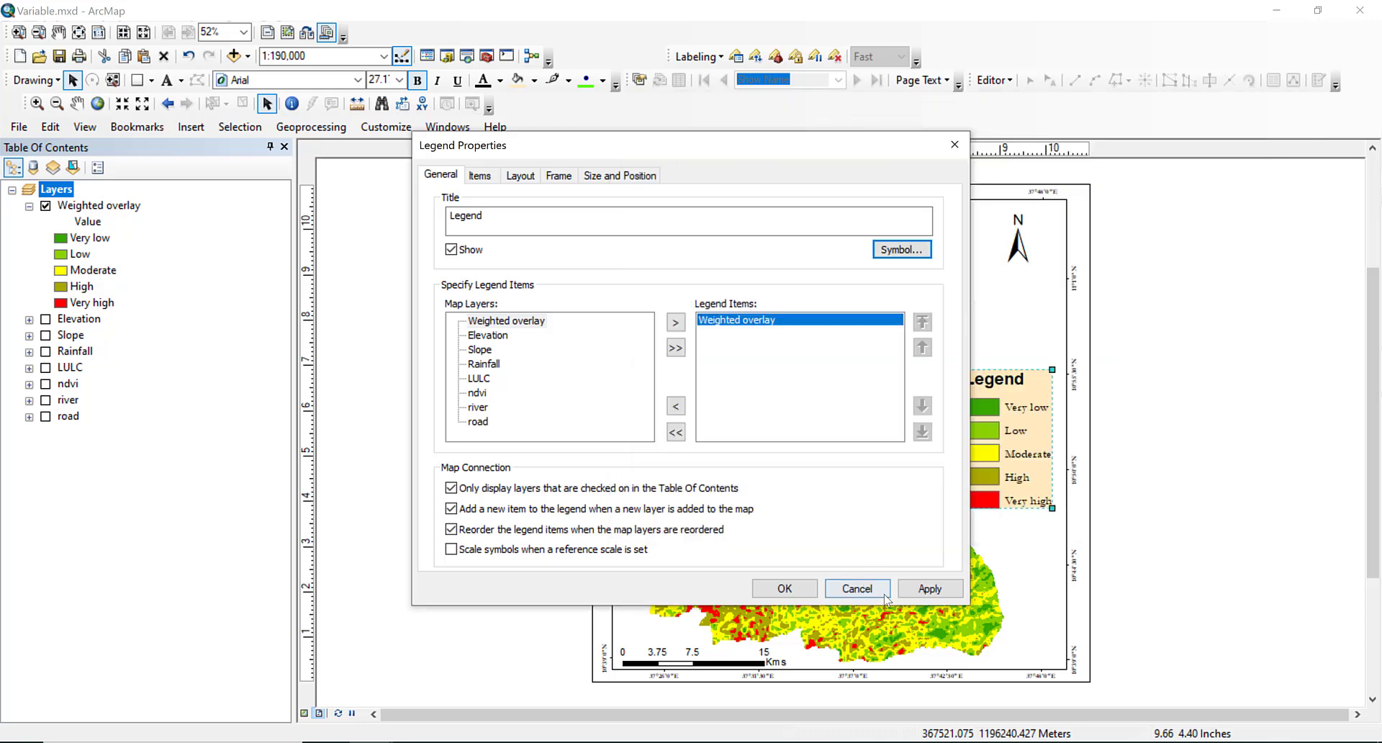
pyautogui.click(912, 595)
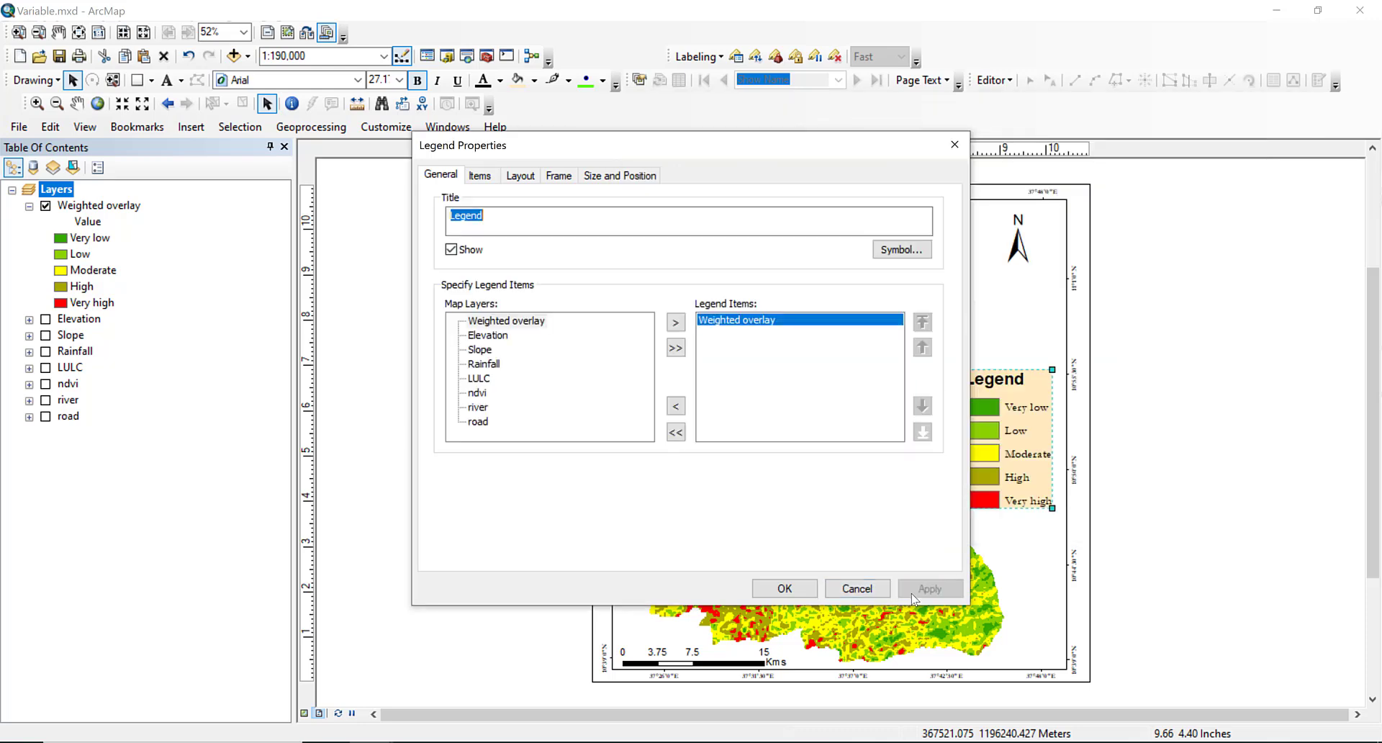
pyautogui.click(781, 589)
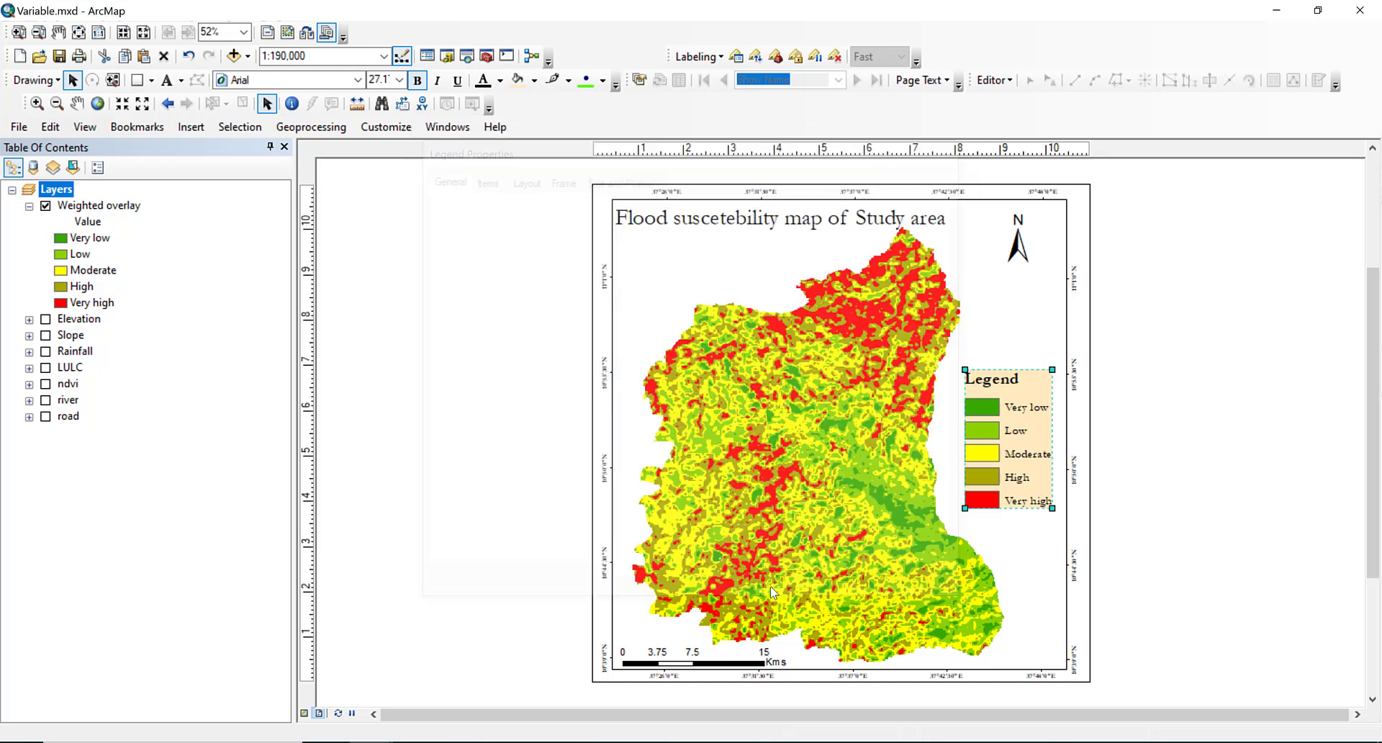
# Deselect the legend and start a map export in PNG format at 600 dpi to the Flood mapping folder.
pyautogui.click(1189, 563)
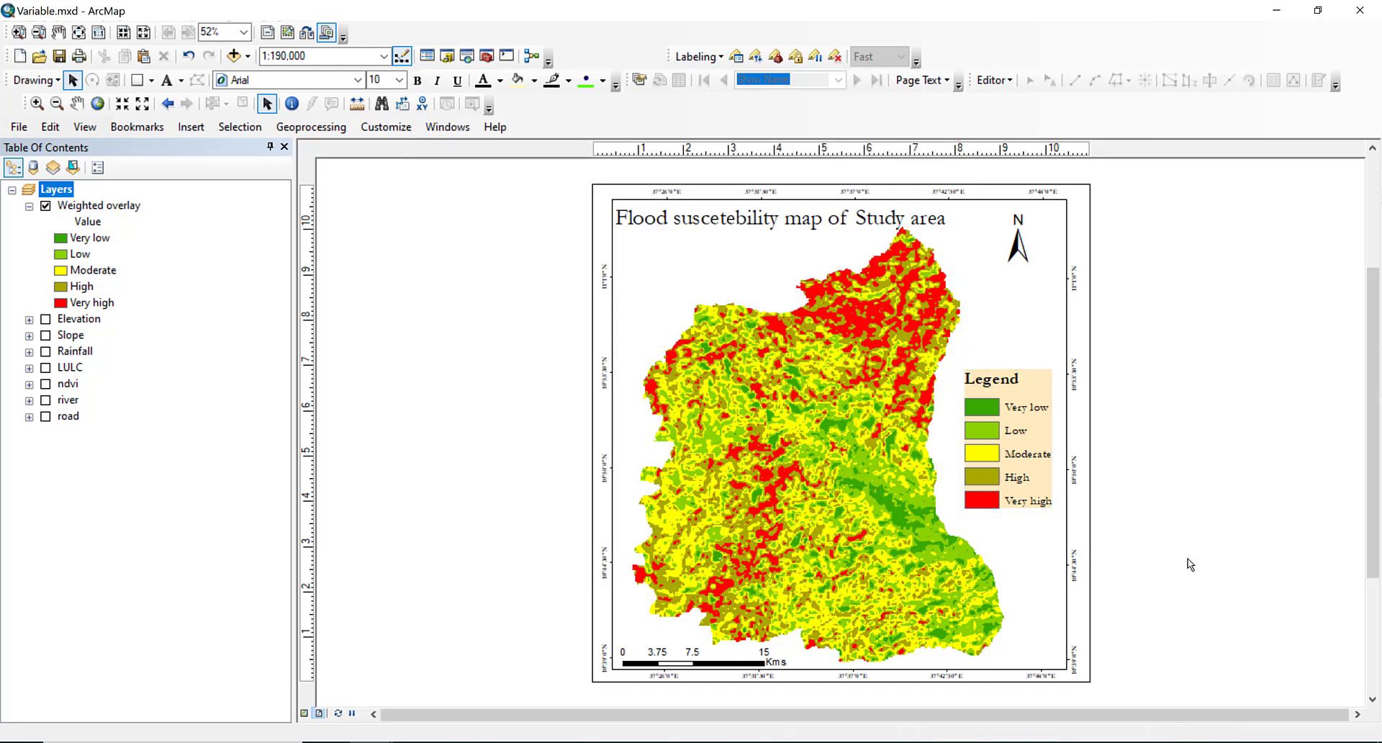
pyautogui.click(18, 126)
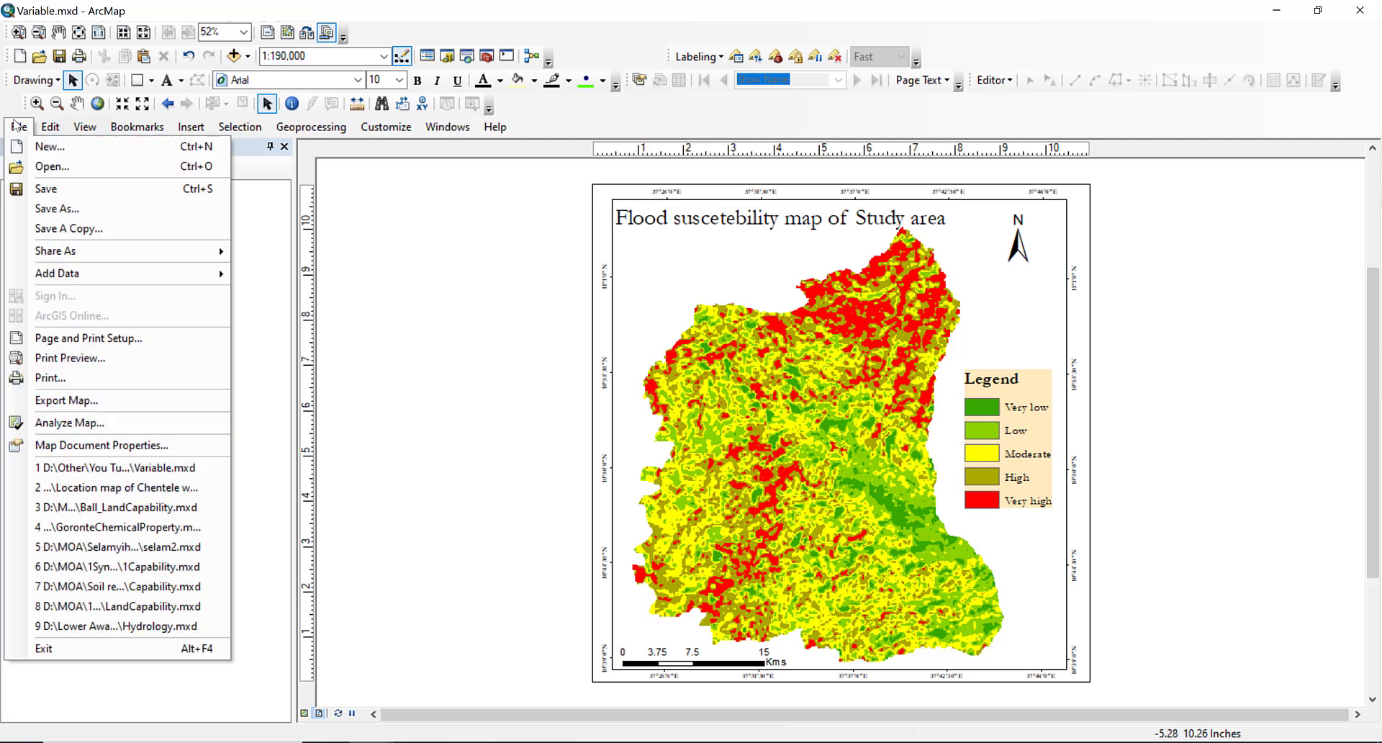
pyautogui.click(100, 403)
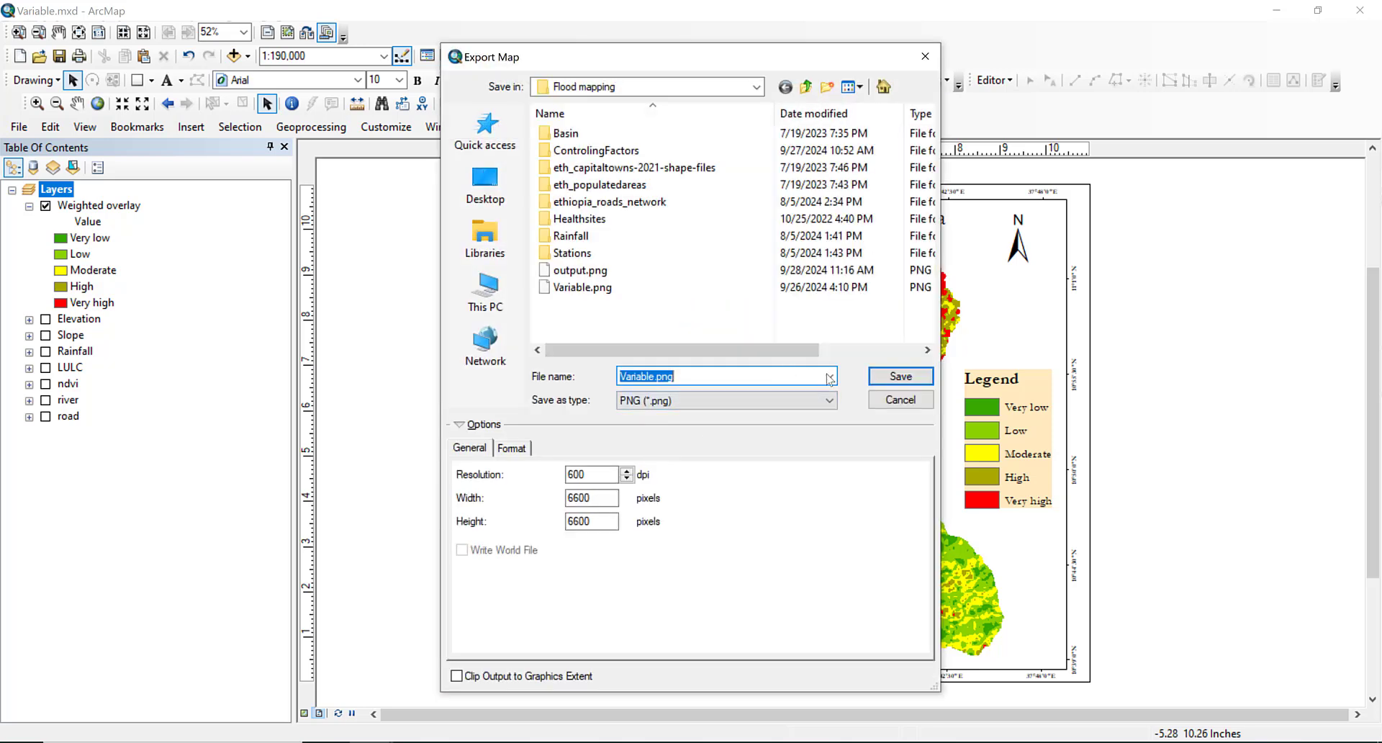
pyautogui.click(615, 286)
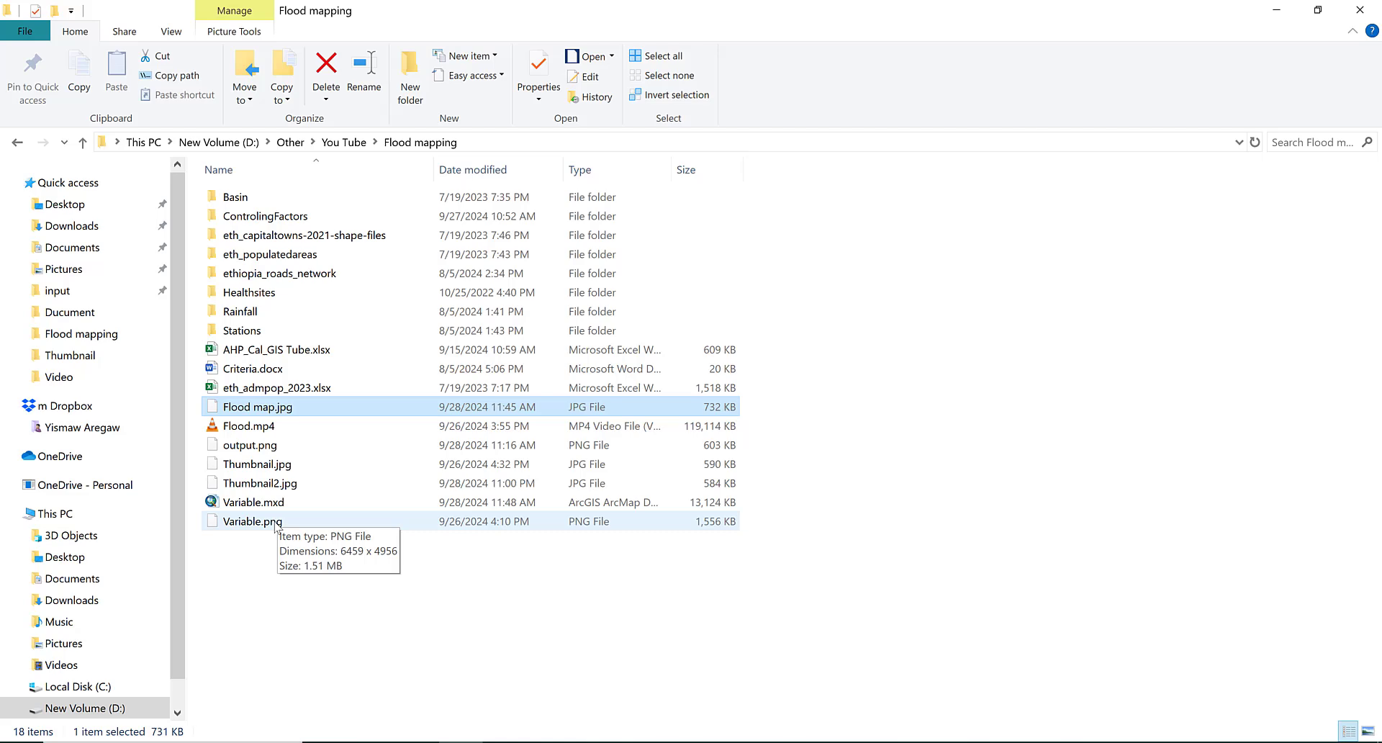
# Open output.png from the Flood mapping folder in the image viewer and examine the exported map's legend, raster and title up close.
pyautogui.click(328, 449)
pyautogui.doubleClick(327, 449)
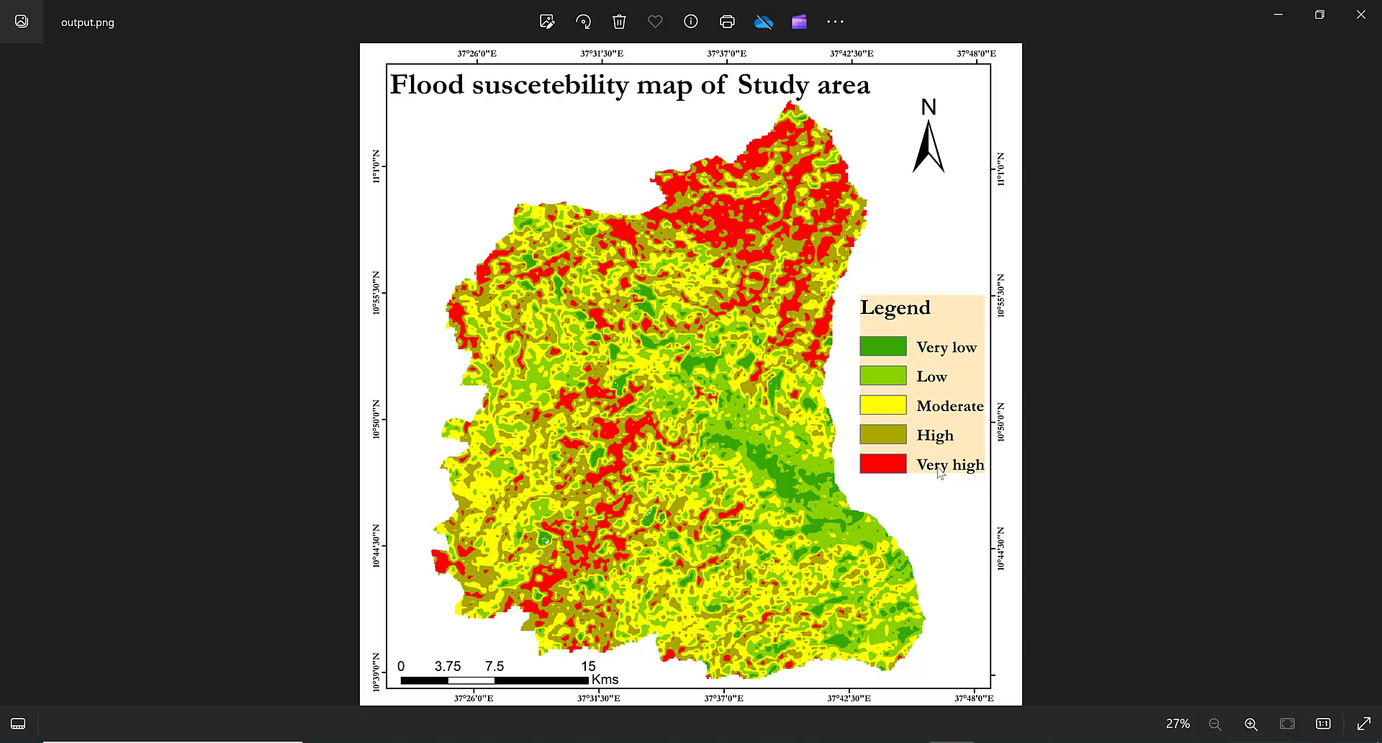
pyautogui.scroll(5, 939, 472)
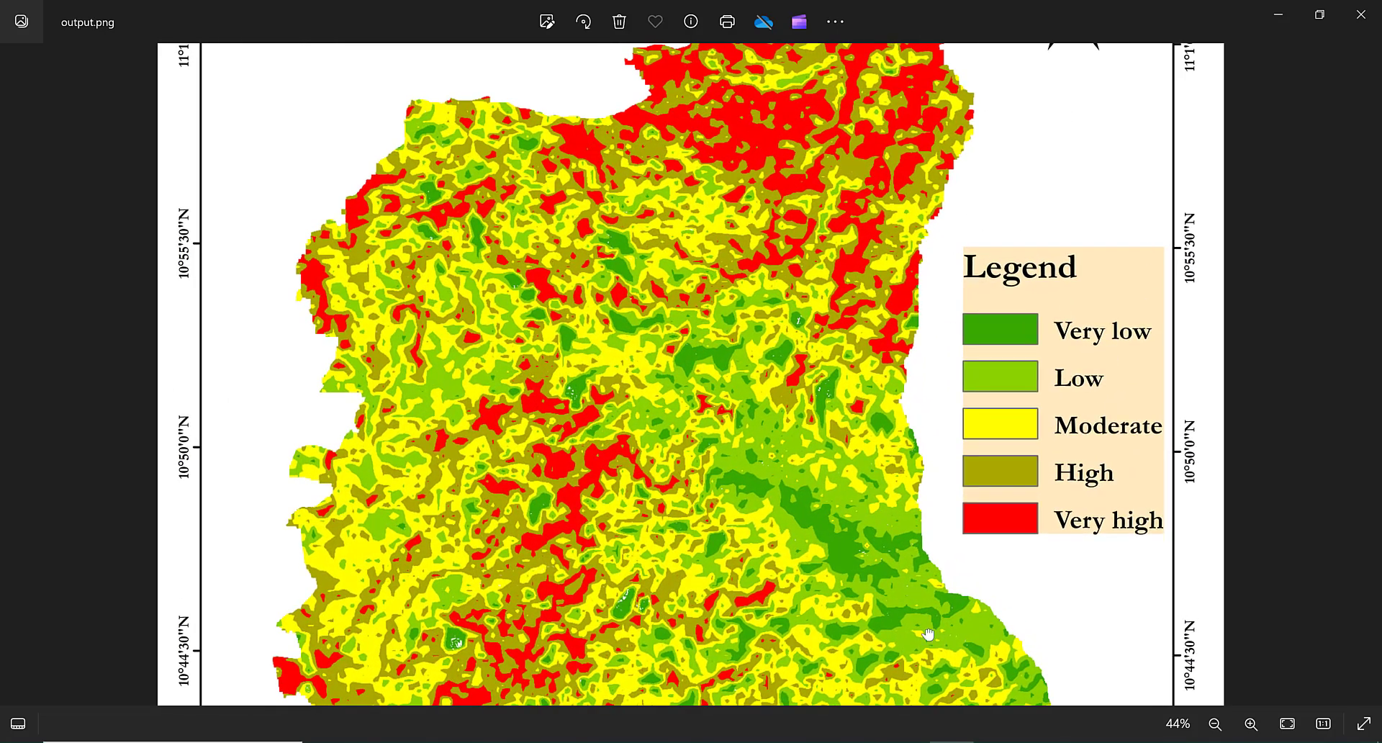
pyautogui.moveTo(874, 161); pyautogui.dragTo(526, 154)
pyautogui.moveTo(638, 354); pyautogui.dragTo(682, 328)
pyautogui.moveTo(692, 188); pyautogui.dragTo(655, 530)
pyautogui.moveTo(696, 243); pyautogui.dragTo(695, 447)
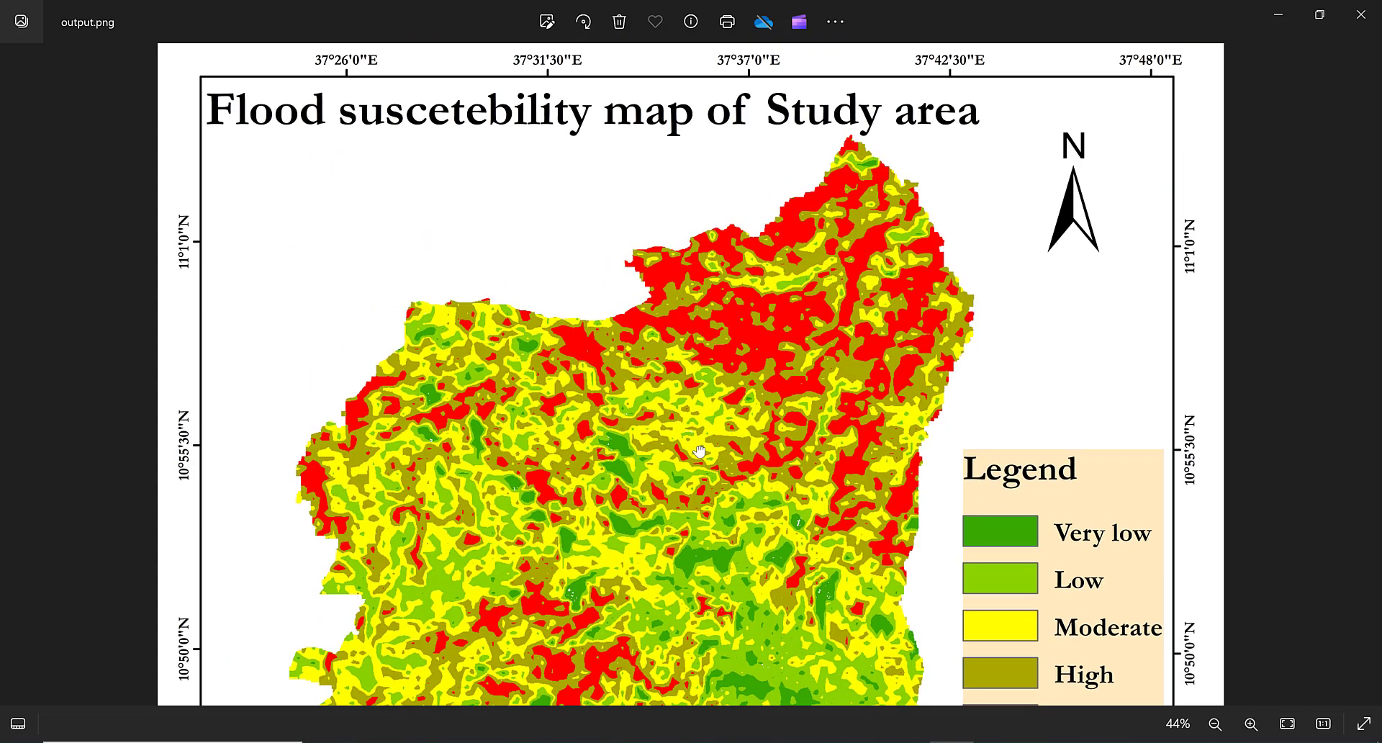